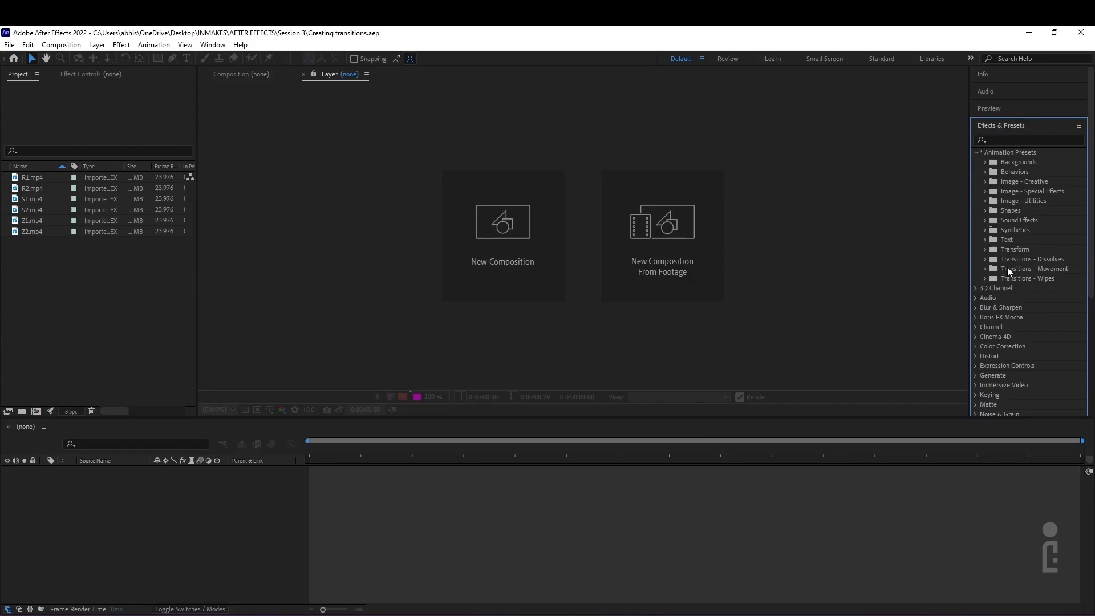
Browse the Dissolves, Movement and Wipes transition presets within Animation Presets, and collapse Effects & Presets
{"action": "left_click", "coordinate": [986, 259]}
{"action": "scroll", "coordinate": [1045, 280], "scroll_direction": "down", "scroll_amount": 2}
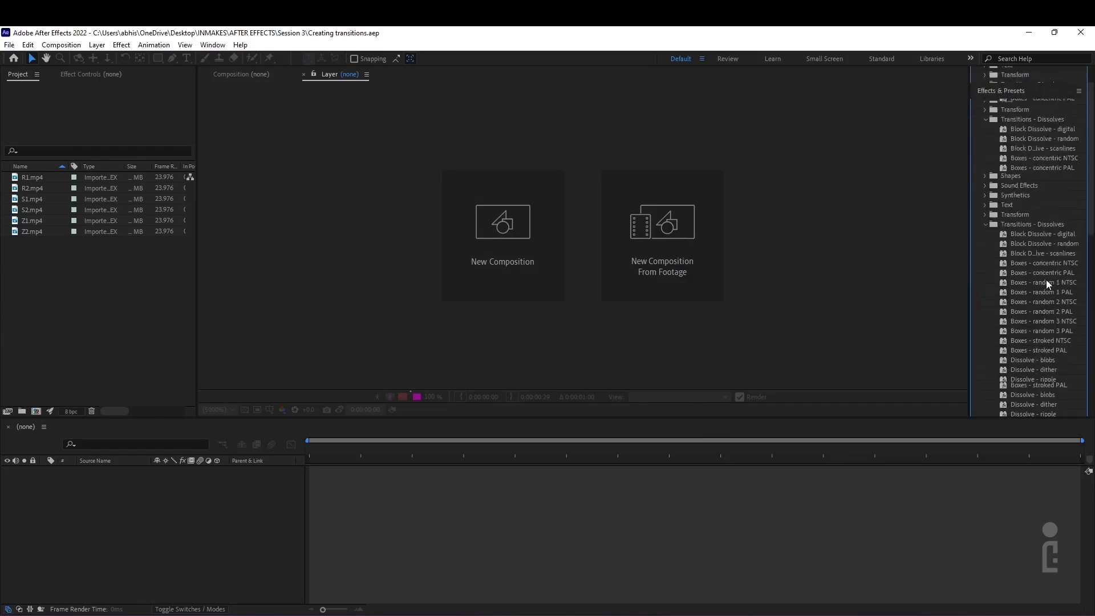
{"action": "scroll", "coordinate": [1046, 280], "scroll_direction": "down", "scroll_amount": 10}
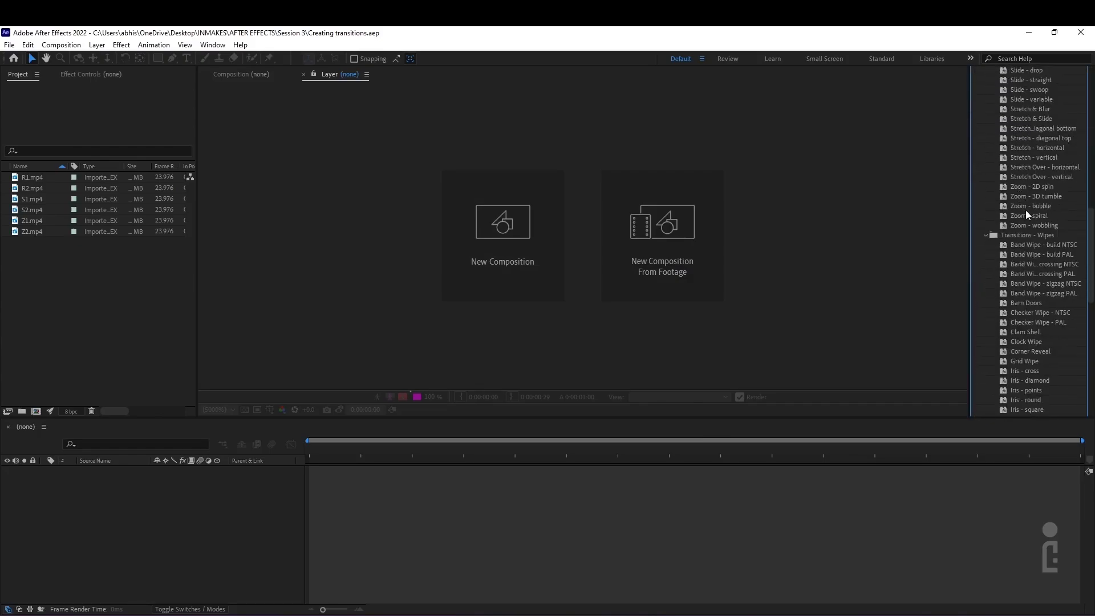
{"action": "scroll", "coordinate": [1025, 210], "scroll_direction": "up", "scroll_amount": 8}
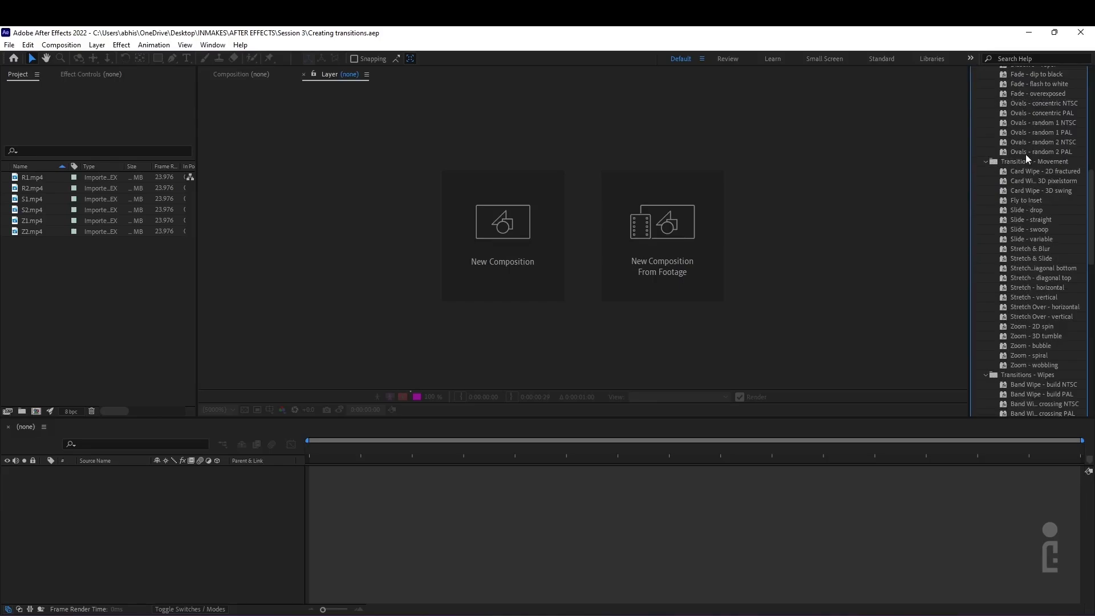
{"action": "scroll", "coordinate": [1024, 154], "scroll_direction": "up", "scroll_amount": 20}
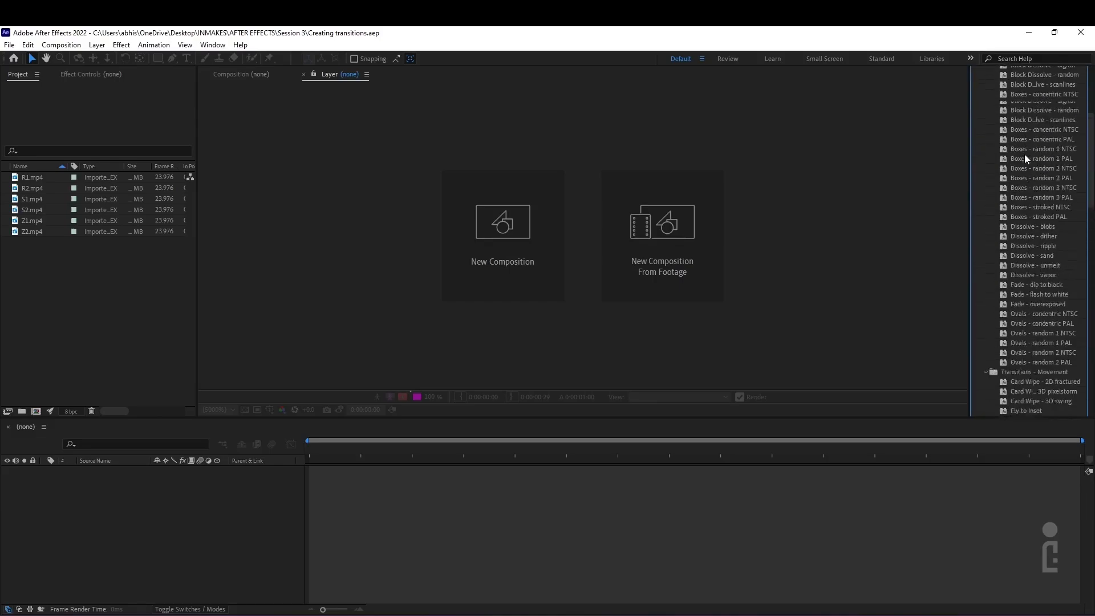
{"action": "left_click", "coordinate": [996, 126]}
Create a single composition from all six imported clips, using the dimensions of Z2.mp4
{"action": "left_click", "coordinate": [107, 295]}
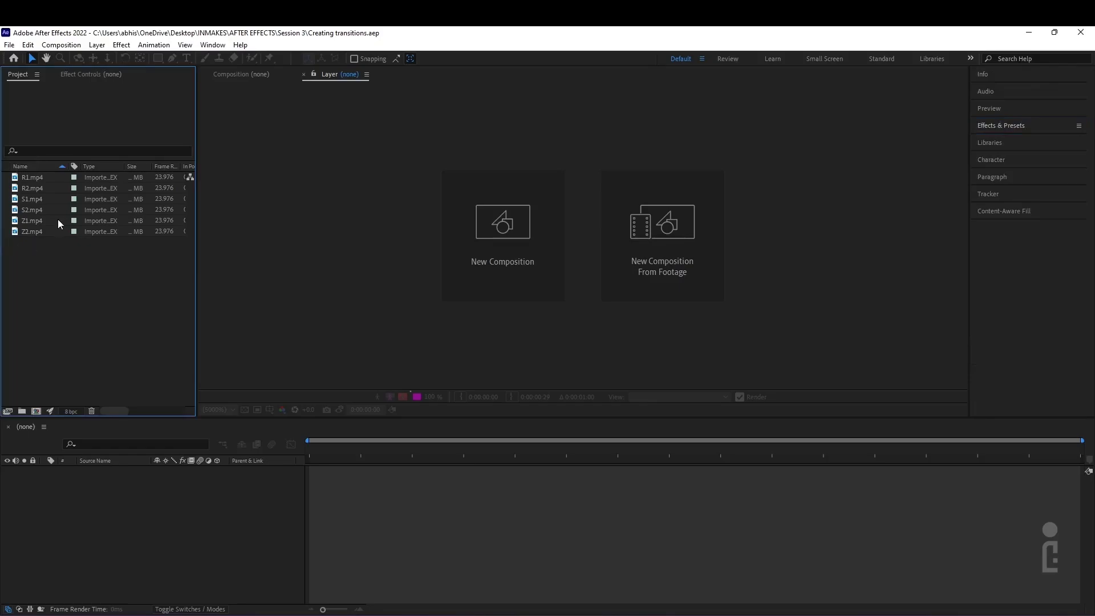
{"action": "key", "text": "ctrl+a"}
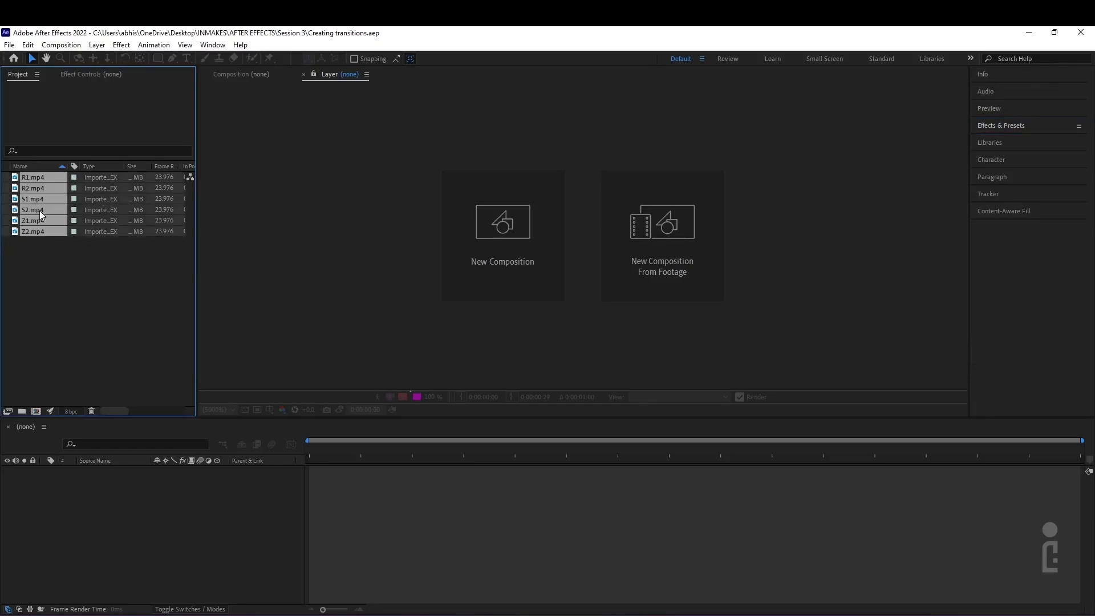
{"action": "left_click_drag", "start_coordinate": [39, 210], "coordinate": [37, 410]}
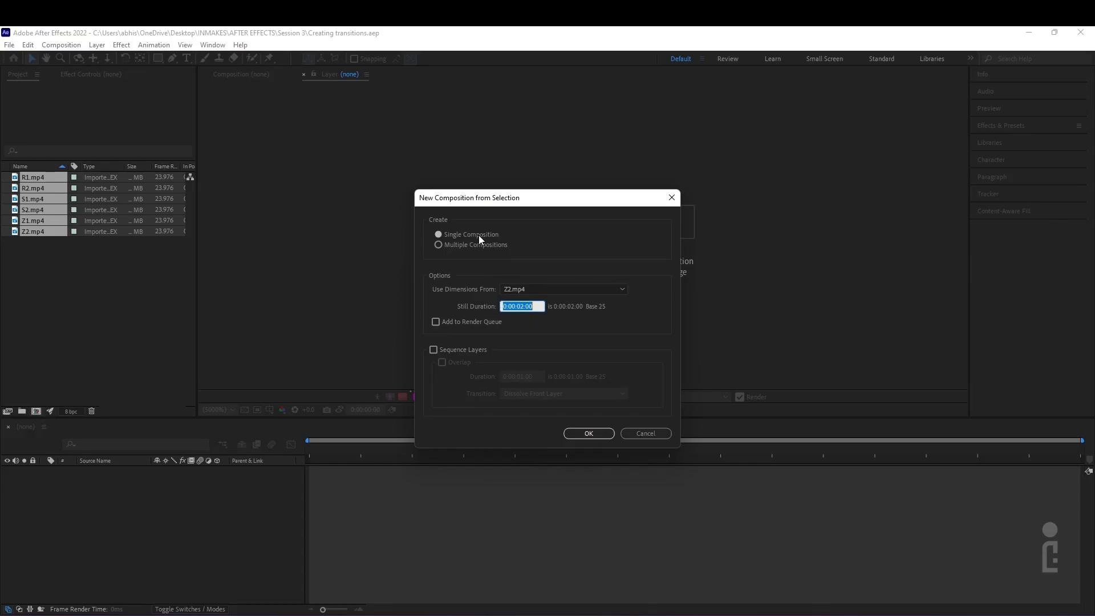
{"action": "left_click", "coordinate": [547, 289]}
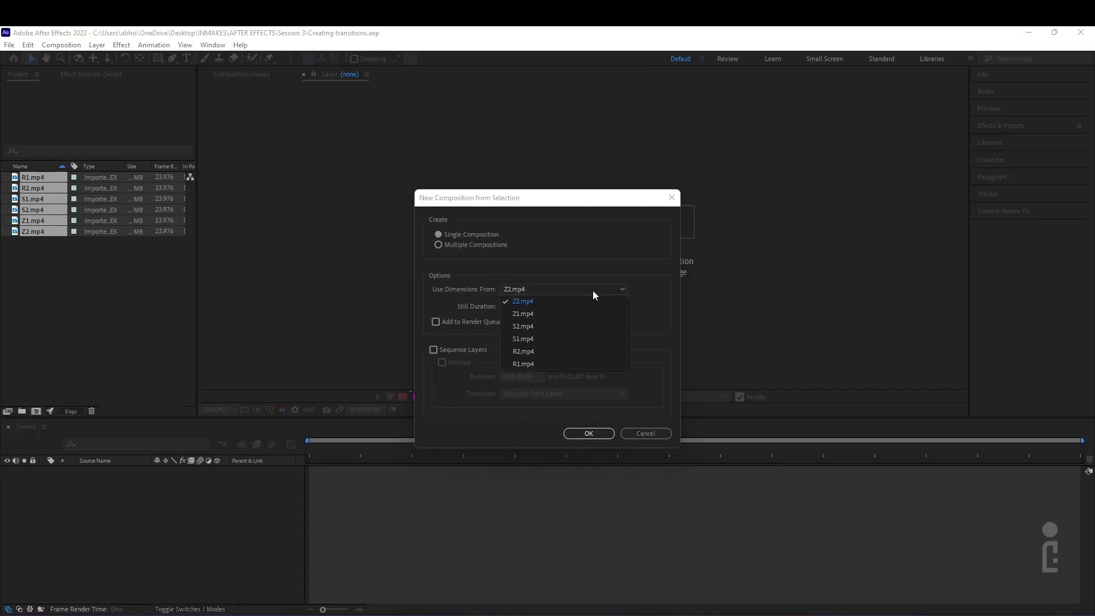
{"action": "left_click", "coordinate": [539, 289]}
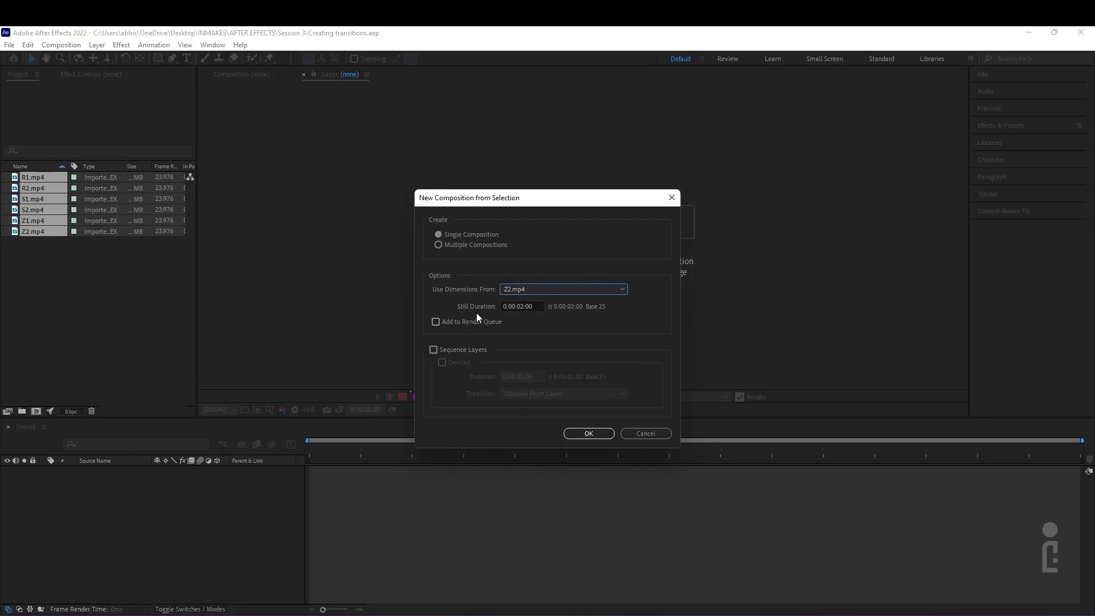
{"action": "key", "text": "Tab"}
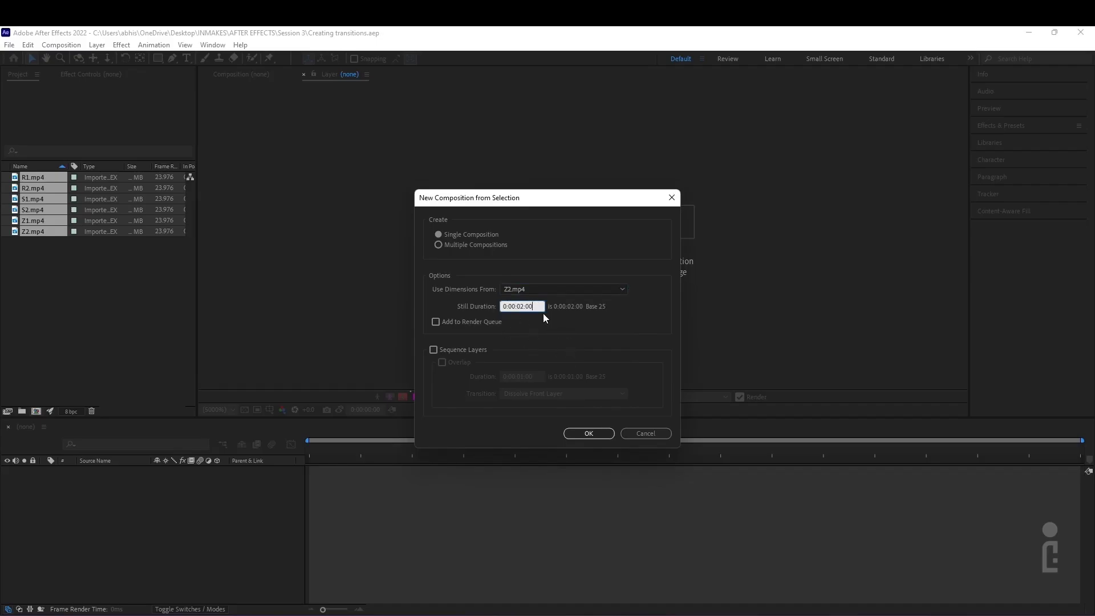
{"action": "left_click", "coordinate": [587, 434]}
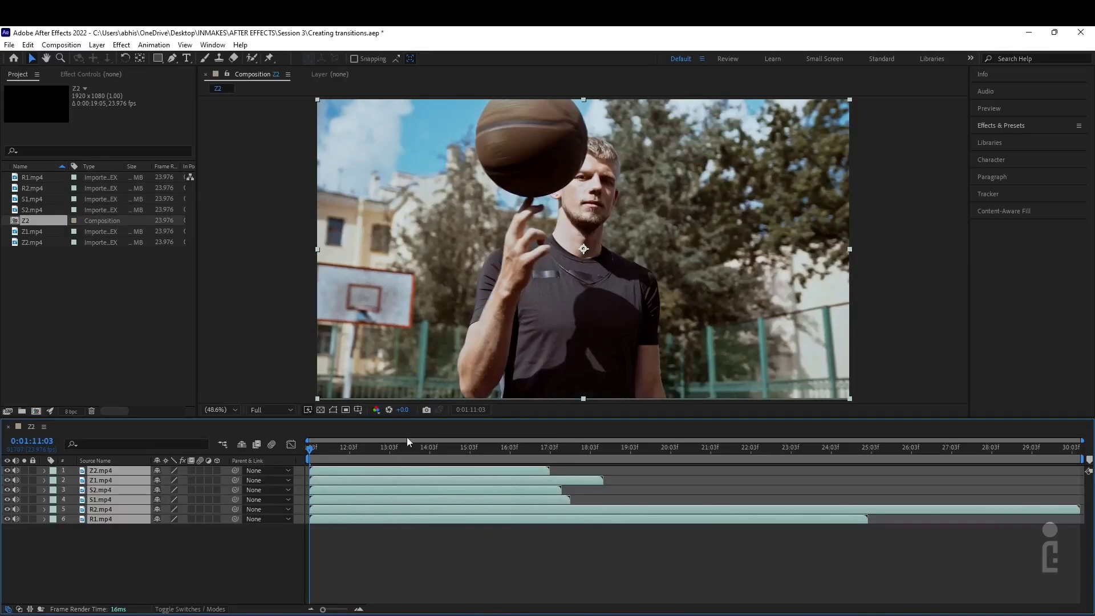
Pre-compose the R1.mp4 and R2.mp4 layers into a new composition named "rotation"
{"action": "left_click", "coordinate": [357, 449]}
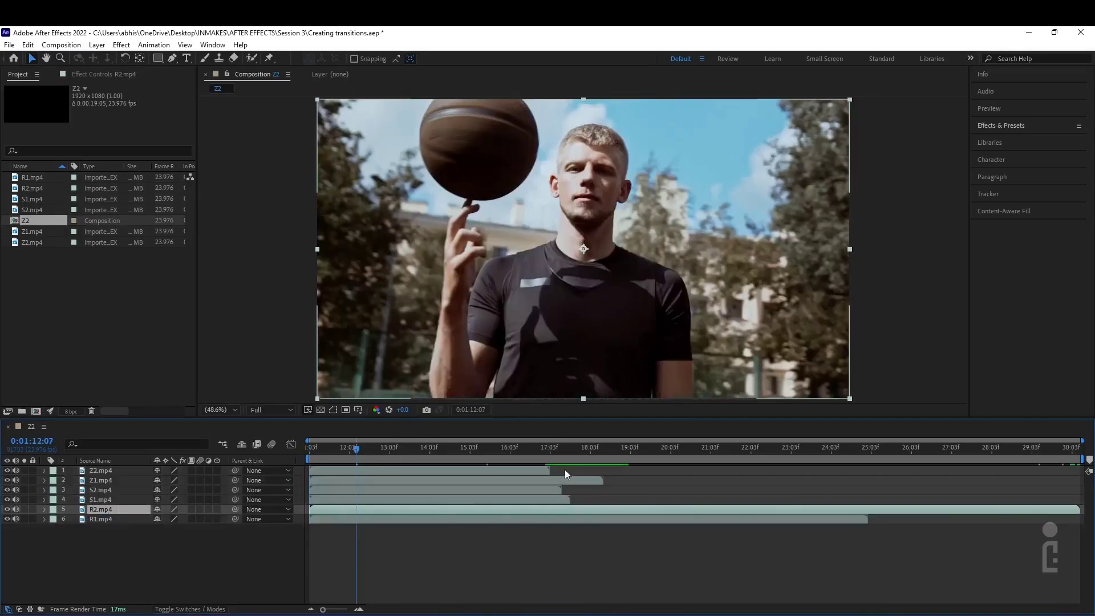
{"action": "left_click", "coordinate": [454, 509]}
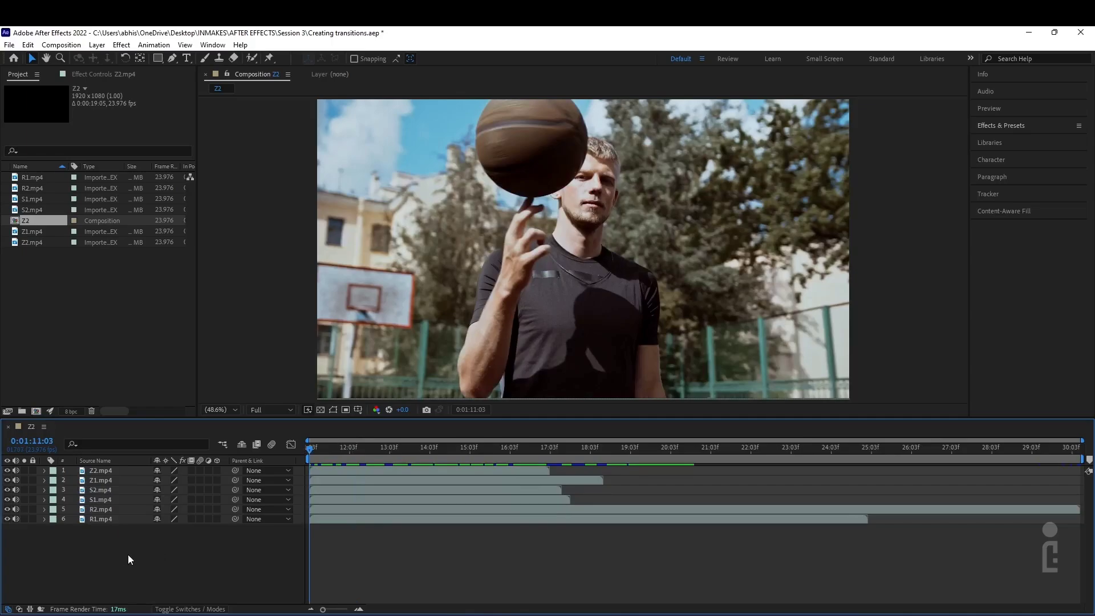
{"action": "left_click_drag", "start_coordinate": [112, 547], "coordinate": [112, 508]}
{"action": "right_click", "coordinate": [113, 511]}
{"action": "left_click", "coordinate": [111, 534]}
{"action": "right_click", "coordinate": [112, 508]}
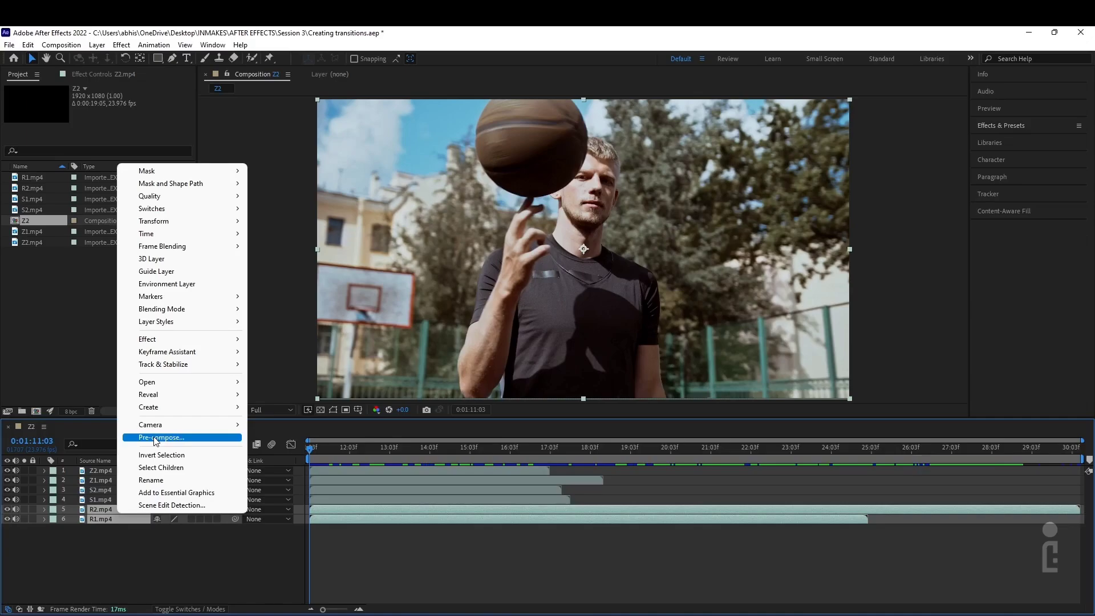
{"action": "left_click", "coordinate": [155, 437]}
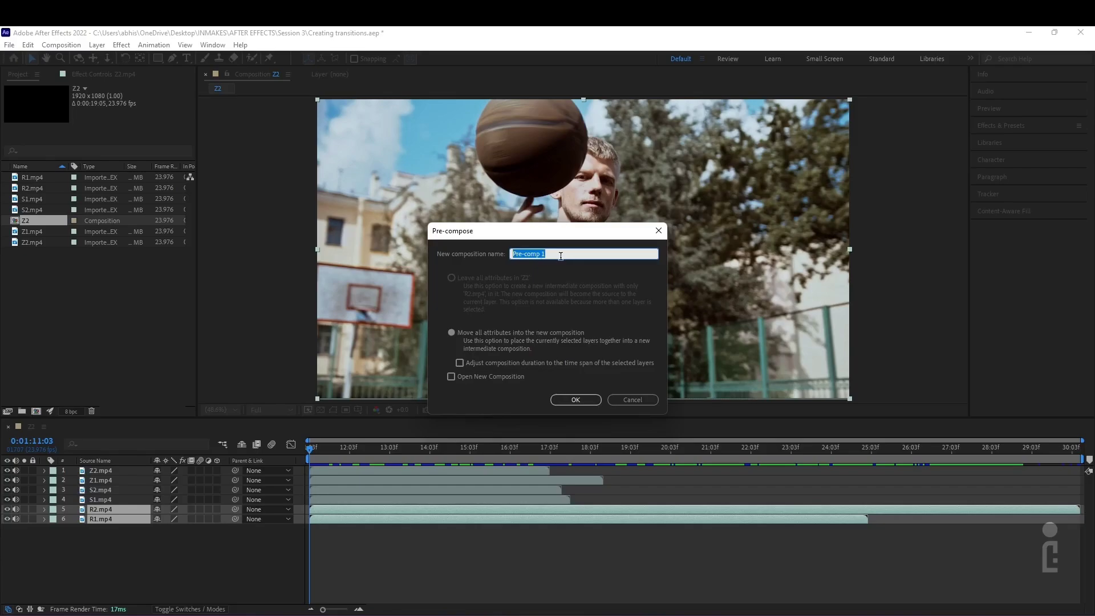
{"action": "type", "text": "rotation"}
{"action": "left_click", "coordinate": [571, 402]}
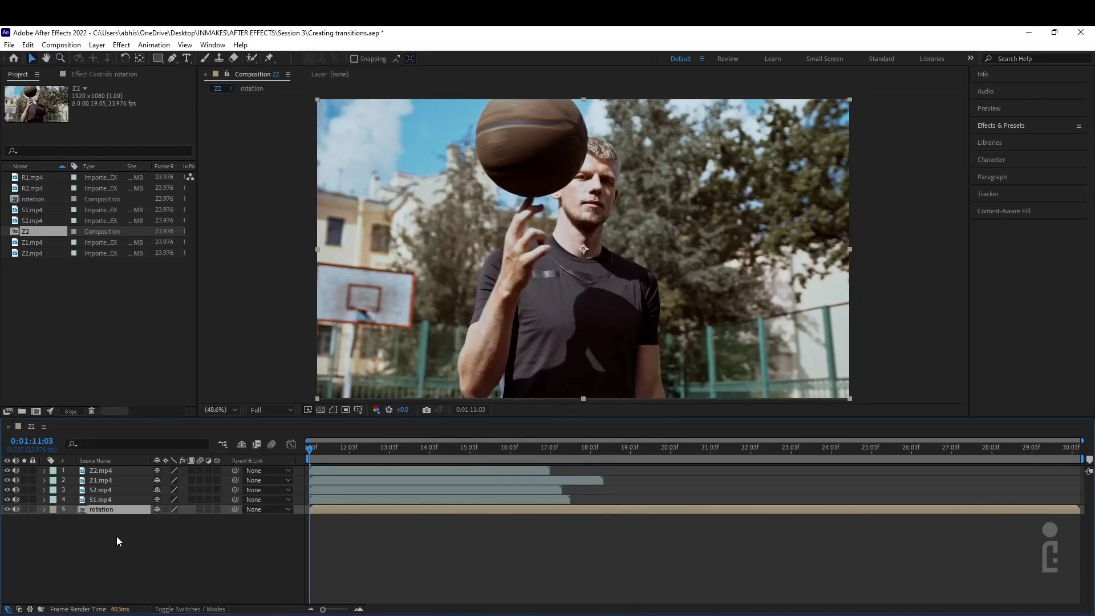
Open the rotation composition and shift the R2.mp4 layer to start at about 0:01:17:22
{"action": "double_click", "coordinate": [100, 511]}
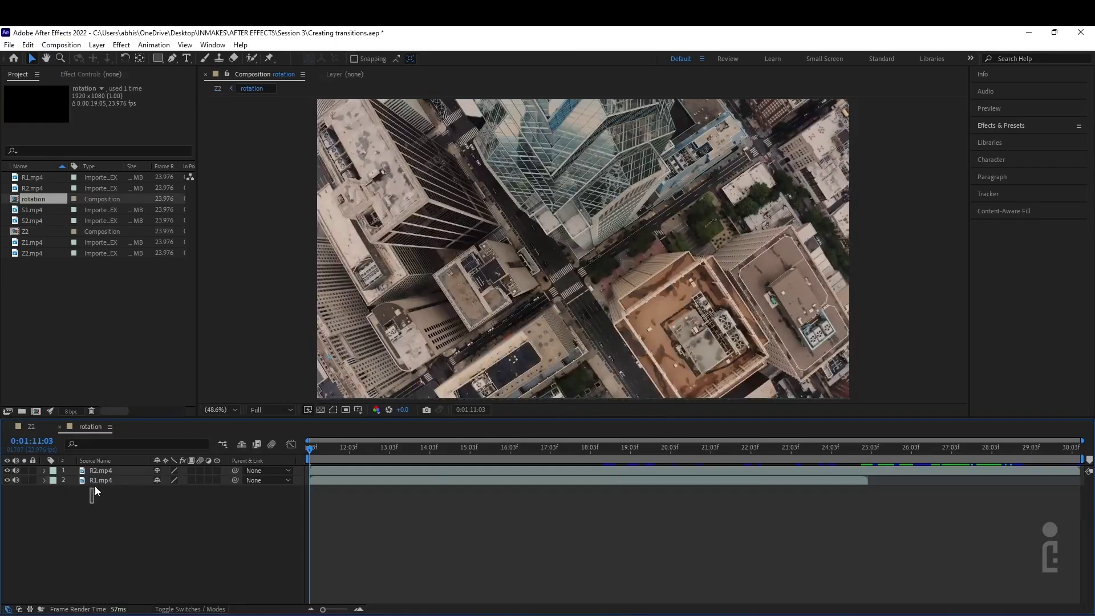
{"action": "left_click_drag", "start_coordinate": [93, 490], "coordinate": [102, 475]}
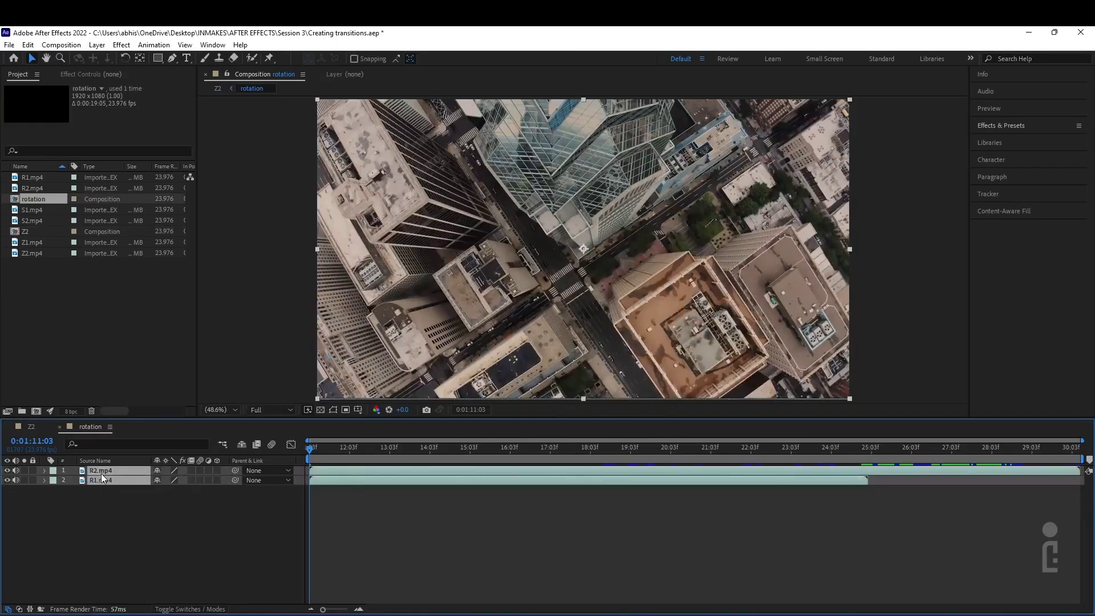
{"action": "left_click", "coordinate": [361, 505]}
{"action": "left_click", "coordinate": [429, 470]}
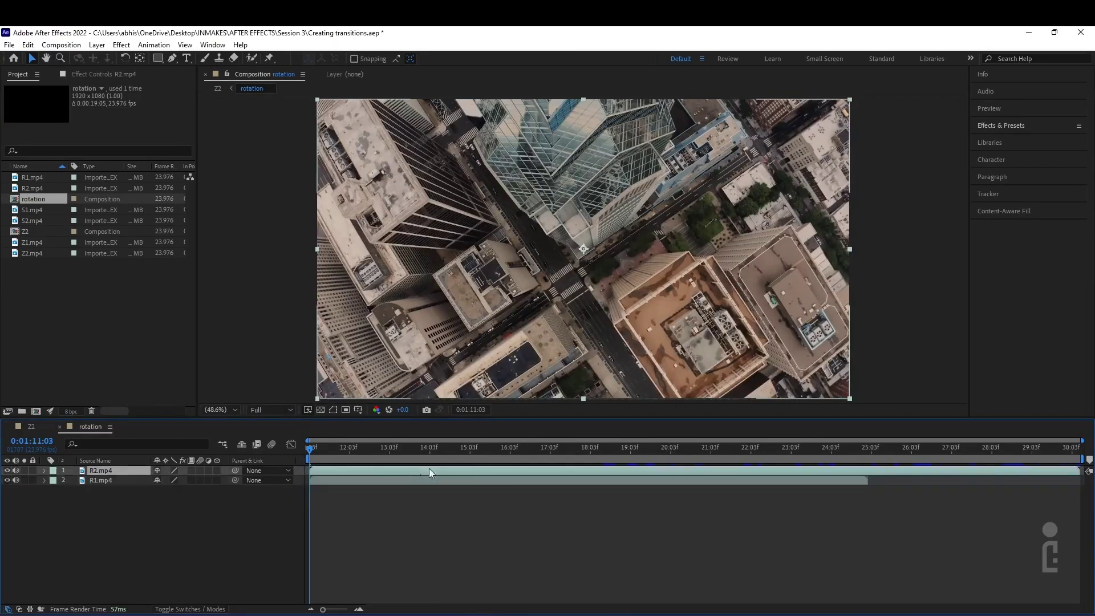
{"action": "left_click_drag", "start_coordinate": [429, 470], "coordinate": [683, 476]}
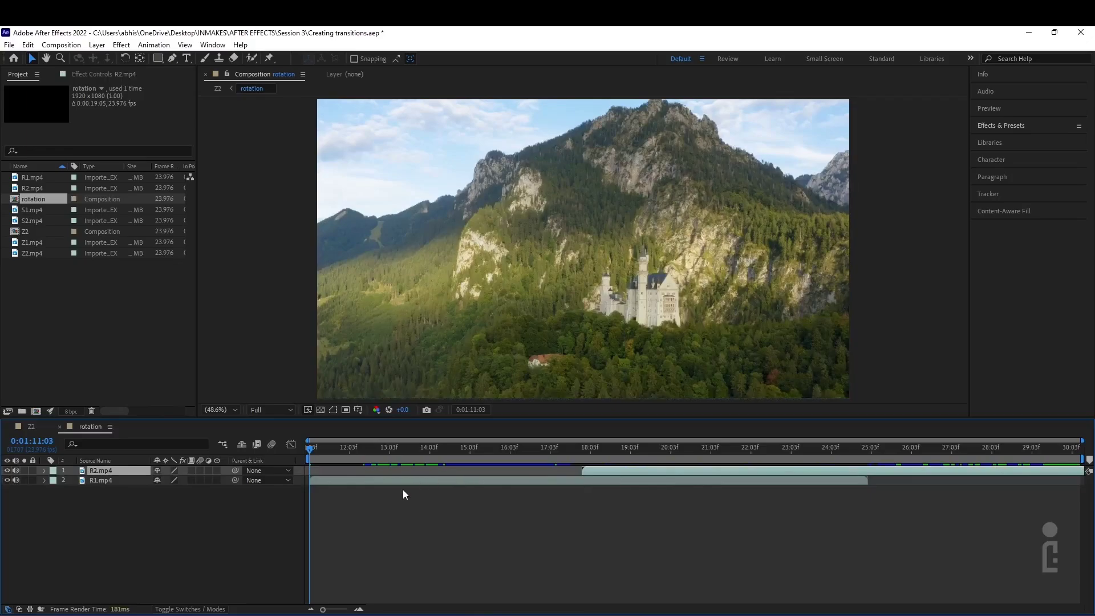
Slide the R1.mp4 layer earlier and trim its end to meet the start of R2.mp4 at 0:01:17:22
{"action": "left_click", "coordinate": [578, 449]}
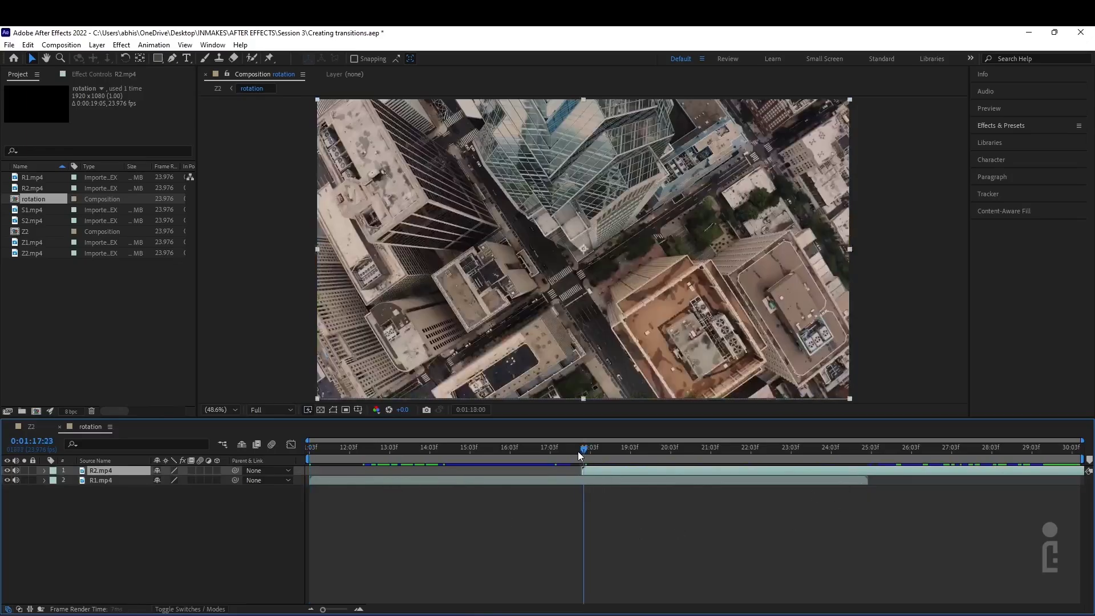
{"action": "left_click", "coordinate": [574, 452]}
{"action": "left_click", "coordinate": [616, 480]}
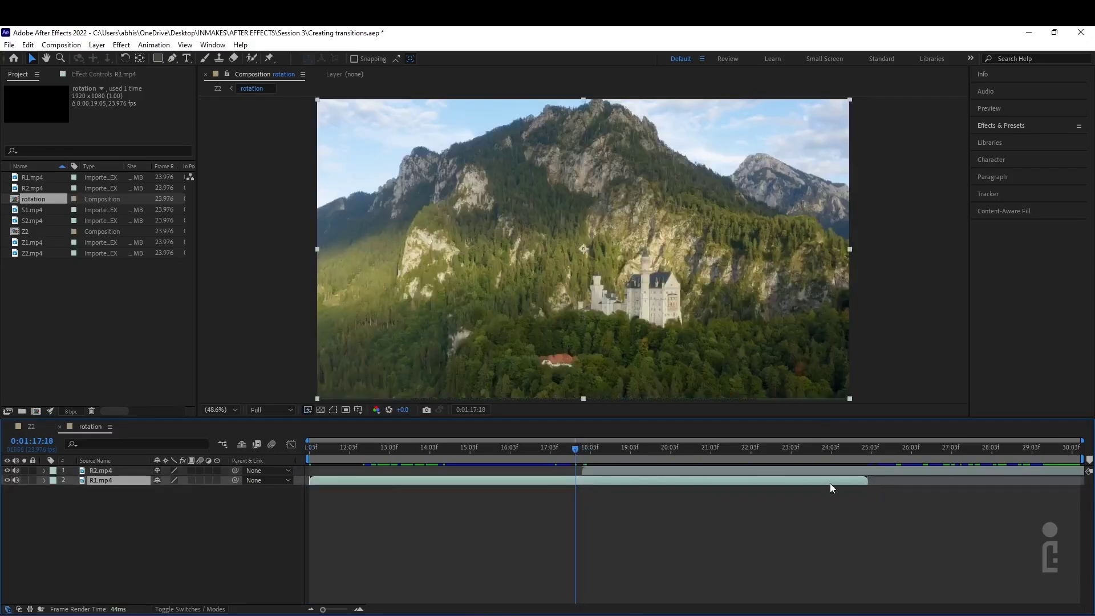
{"action": "left_click_drag", "start_coordinate": [866, 480], "coordinate": [583, 482]}
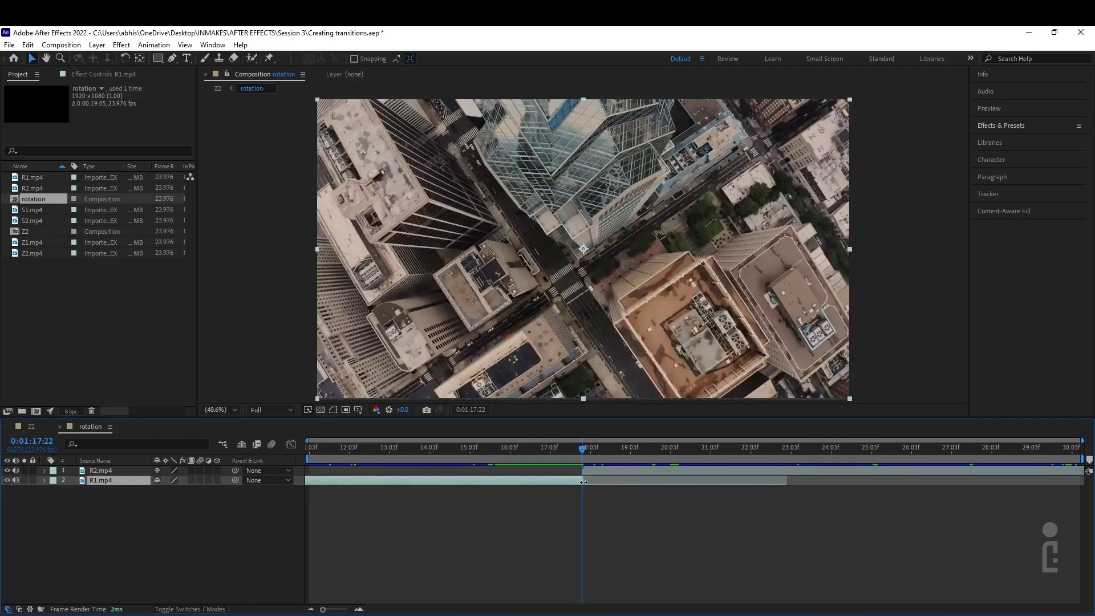
Trim the start of R1.mp4 at 0:01:12:06 and move both layers earlier so R1.mp4 begins at the composition's start
{"action": "left_click_drag", "start_coordinate": [434, 447], "coordinate": [356, 476]}
{"action": "key", "text": "Page_Up"}
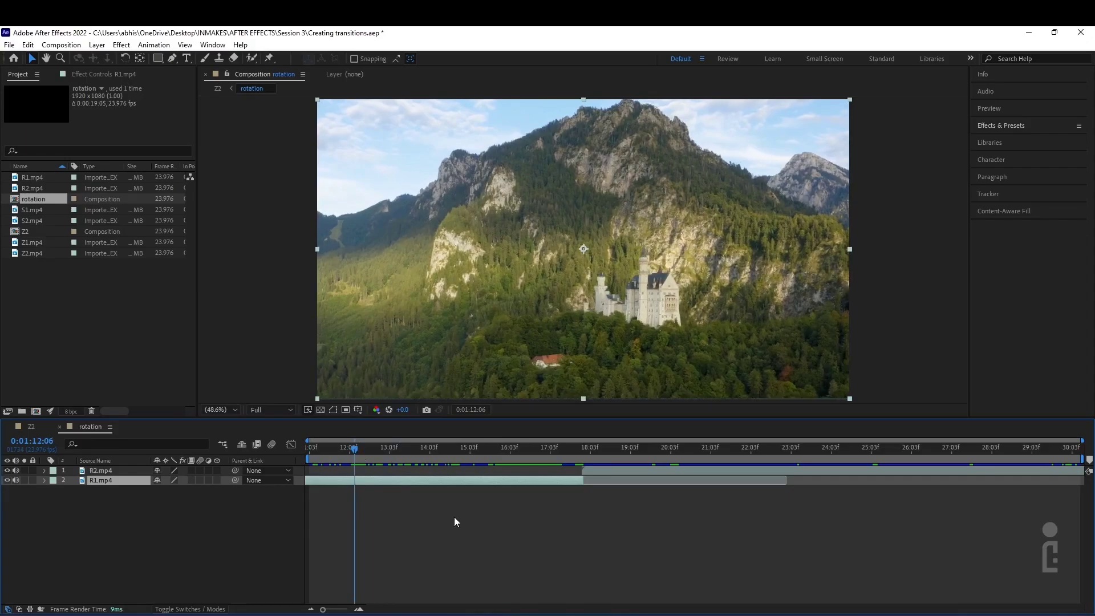
{"action": "key", "text": "alt+bracketleft"}
{"action": "left_click_drag", "start_coordinate": [352, 453], "coordinate": [388, 456]}
{"action": "key", "text": "ctrl+a"}
{"action": "left_click_drag", "start_coordinate": [563, 480], "coordinate": [520, 474]}
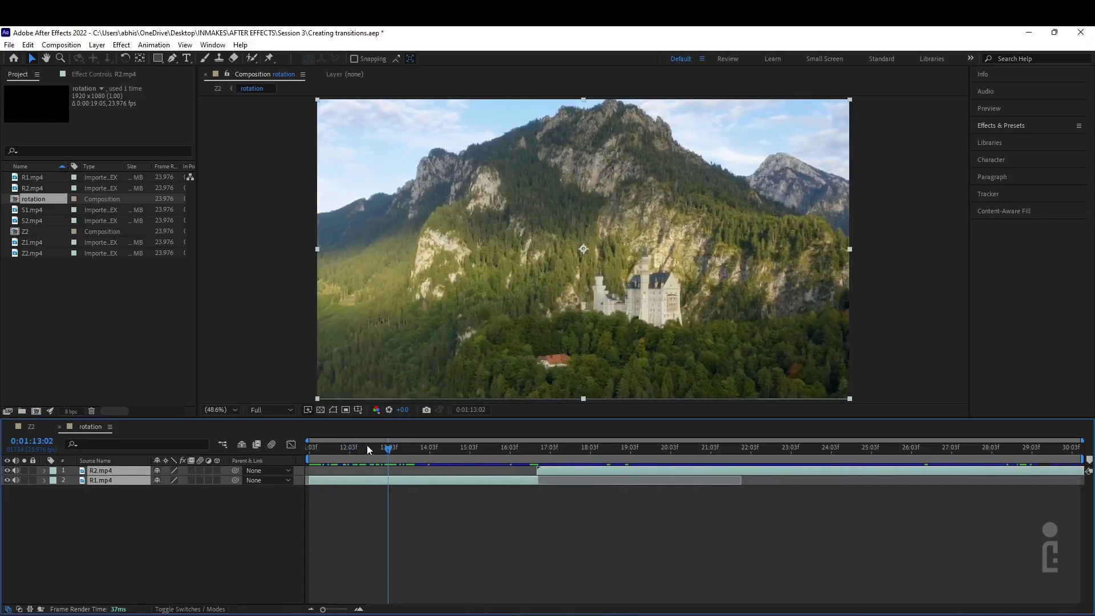
Play back the sequence from the start and examine the cut between R1.mp4 and R2.mp4
{"action": "left_click", "coordinate": [310, 449]}
{"action": "key", "text": "space"}
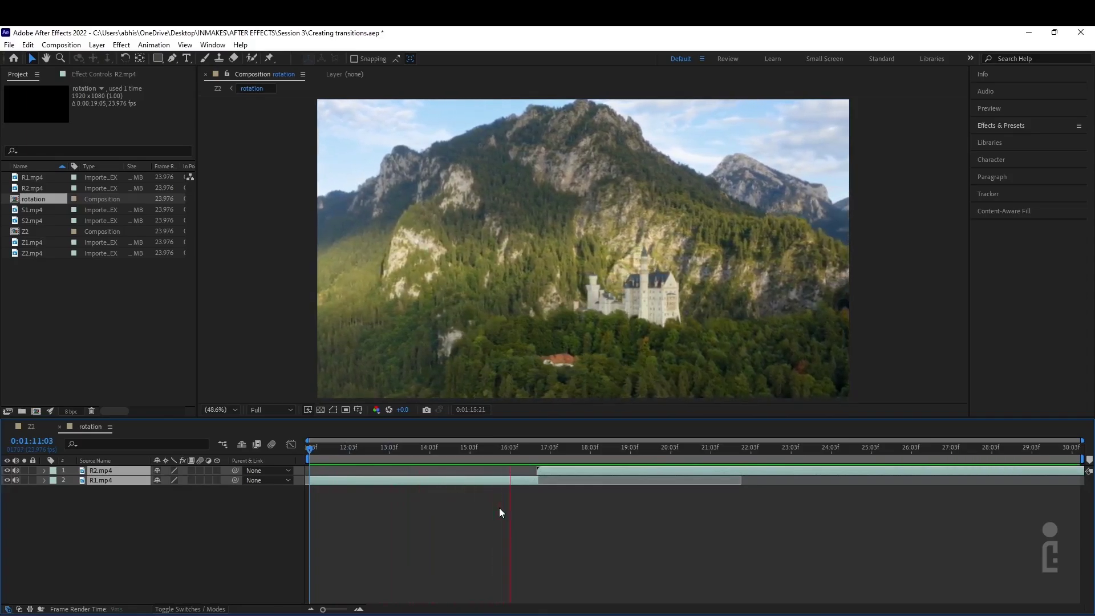
{"action": "key", "text": "space"}
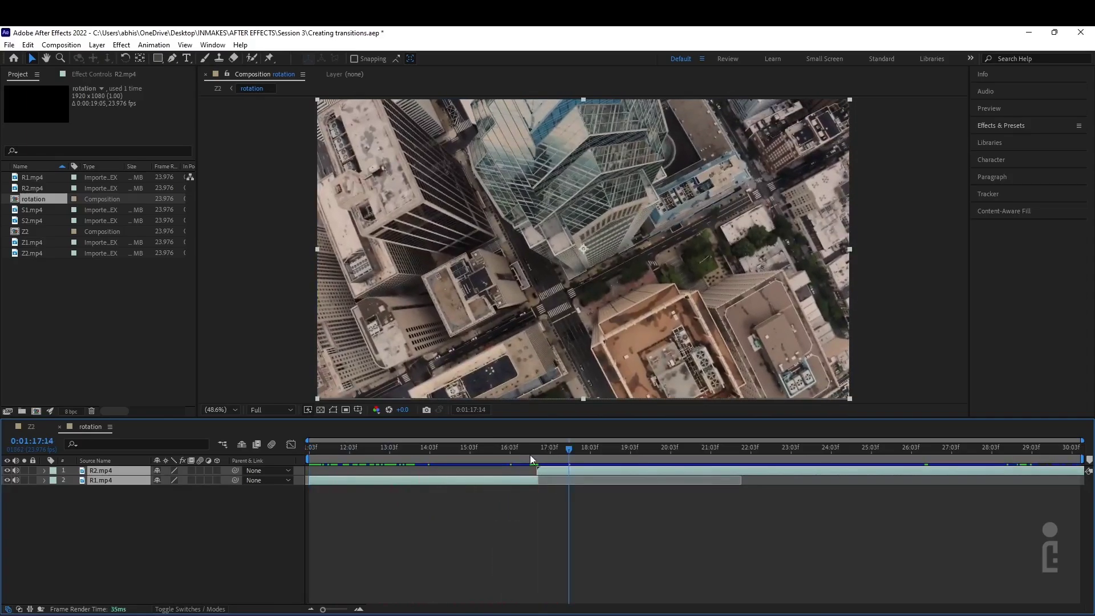
{"action": "key", "text": "i"}
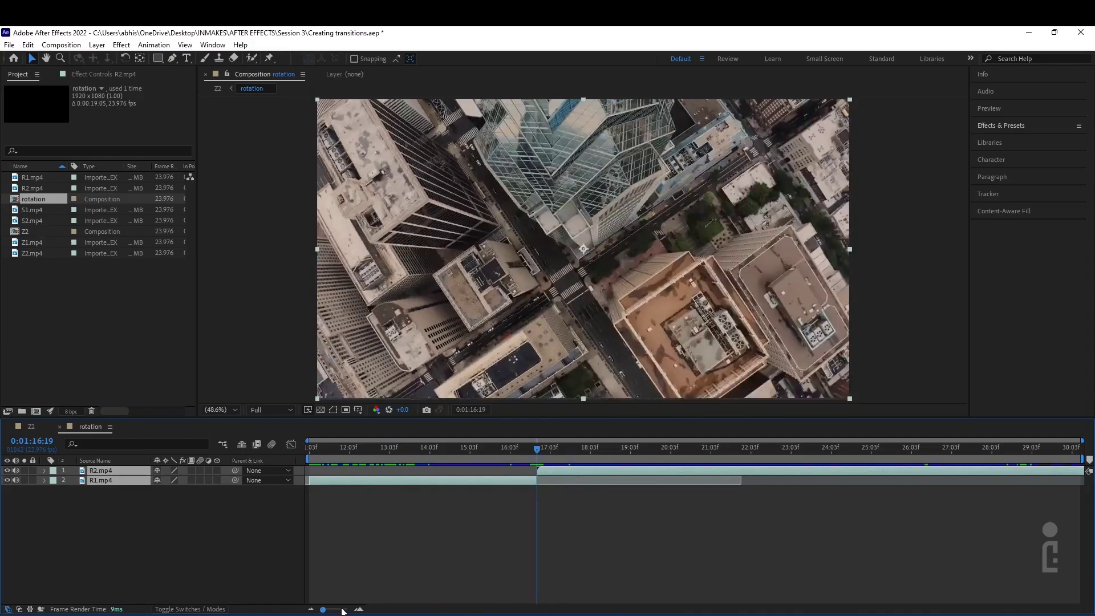
{"action": "mouse_move", "coordinate": [336, 611]}
{"action": "left_mouse_down"}
{"action": "mouse_move", "coordinate": [353, 612]}
{"action": "mouse_move", "coordinate": [333, 610]}
{"action": "left_mouse_up"}
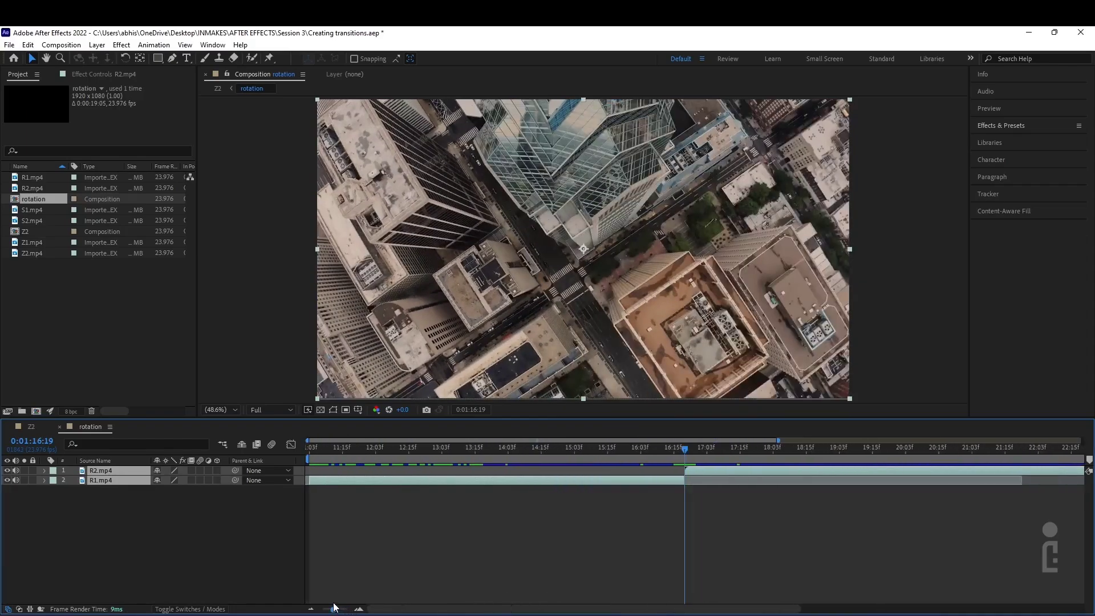
{"action": "mouse_move", "coordinate": [693, 450]}
{"action": "left_mouse_down"}
{"action": "mouse_move", "coordinate": [676, 456]}
{"action": "mouse_move", "coordinate": [730, 461]}
{"action": "mouse_move", "coordinate": [665, 465]}
{"action": "mouse_move", "coordinate": [686, 465]}
{"action": "left_mouse_up"}
{"action": "left_click", "coordinate": [375, 520]}
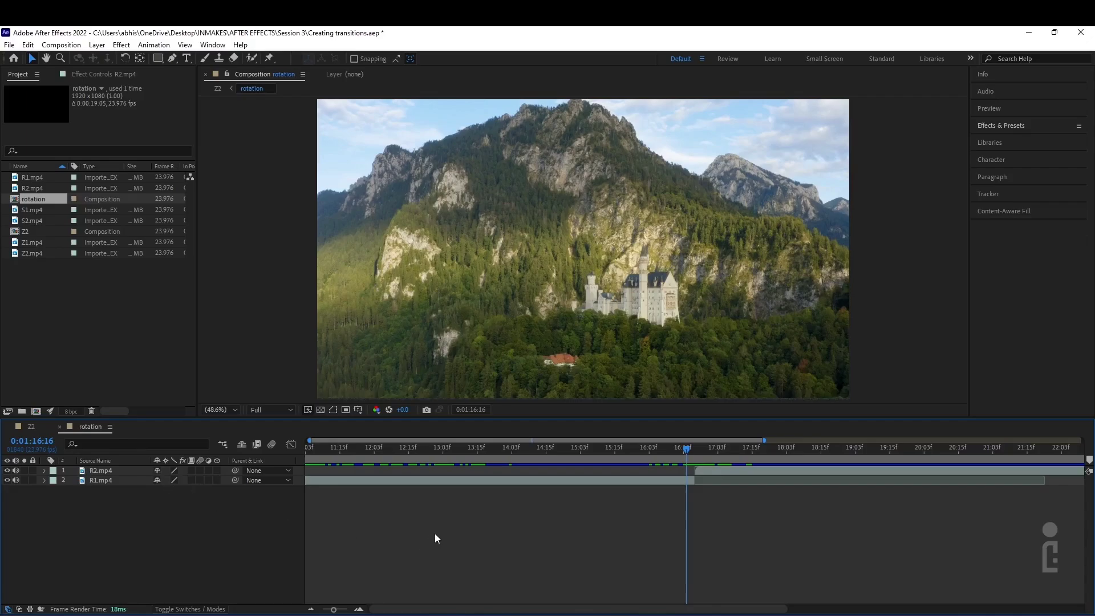
Reveal the Rotation property of both the R1.mp4 and R2.mp4 layers
{"action": "left_click", "coordinate": [108, 478]}
{"action": "left_click", "coordinate": [108, 470], "text": "shift"}
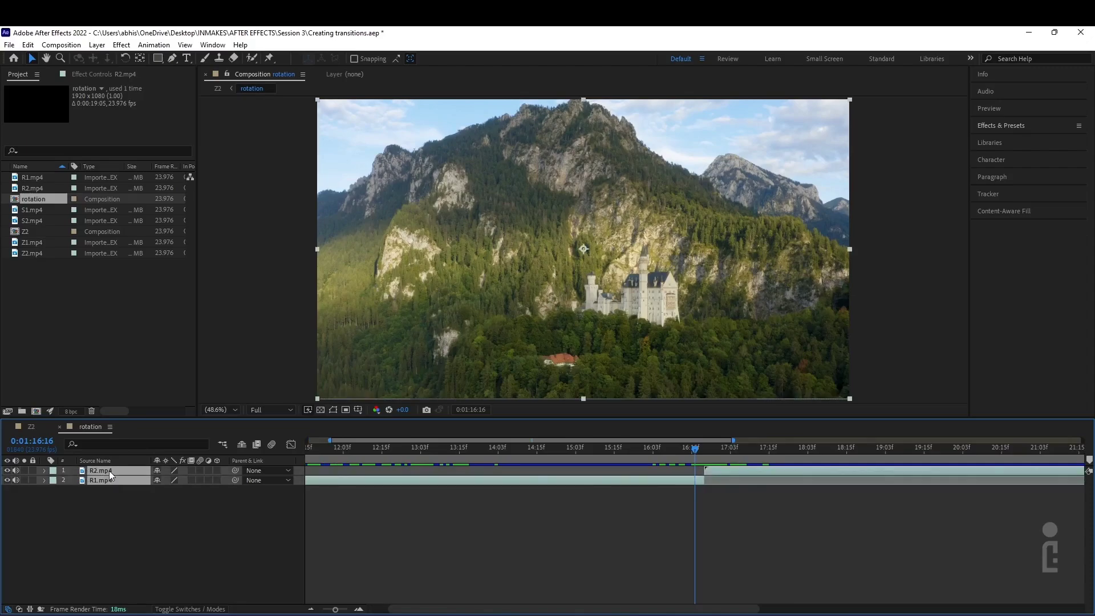
{"action": "key", "text": "r"}
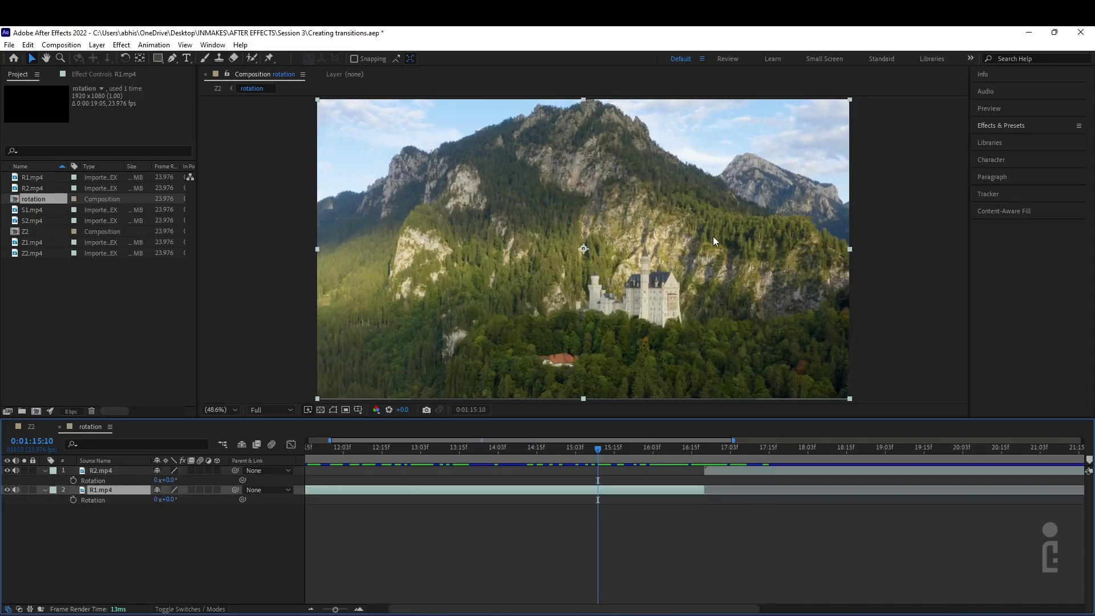
Keyframe the R1.mp4 layer's Rotation at 90° at the cut between the clips, 0:01:16:19
{"action": "left_click", "coordinate": [736, 442]}
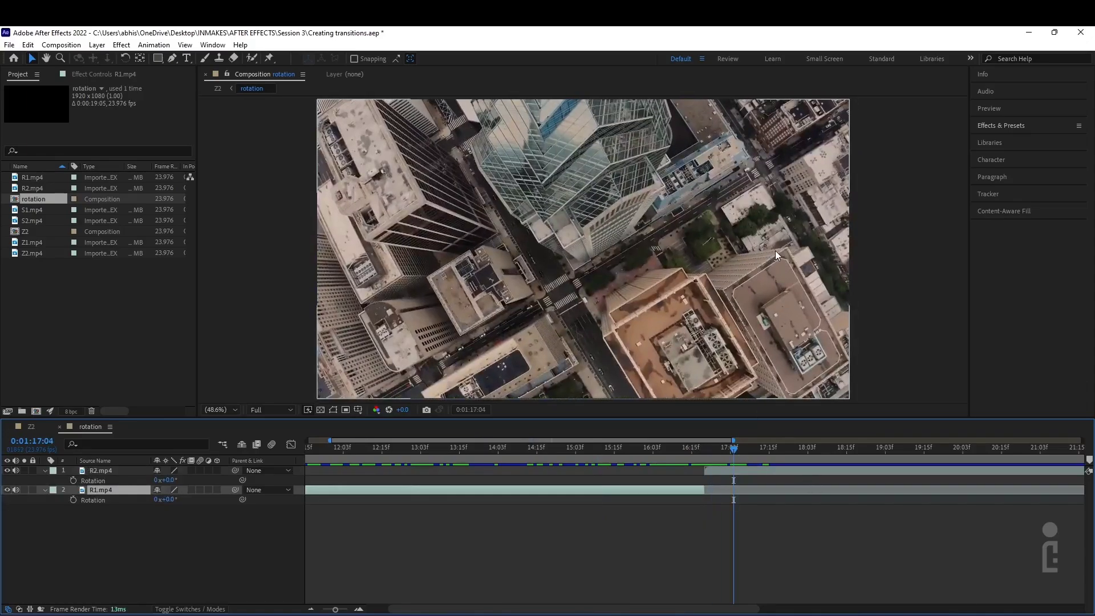
{"action": "left_click_drag", "start_coordinate": [680, 442], "coordinate": [706, 450]}
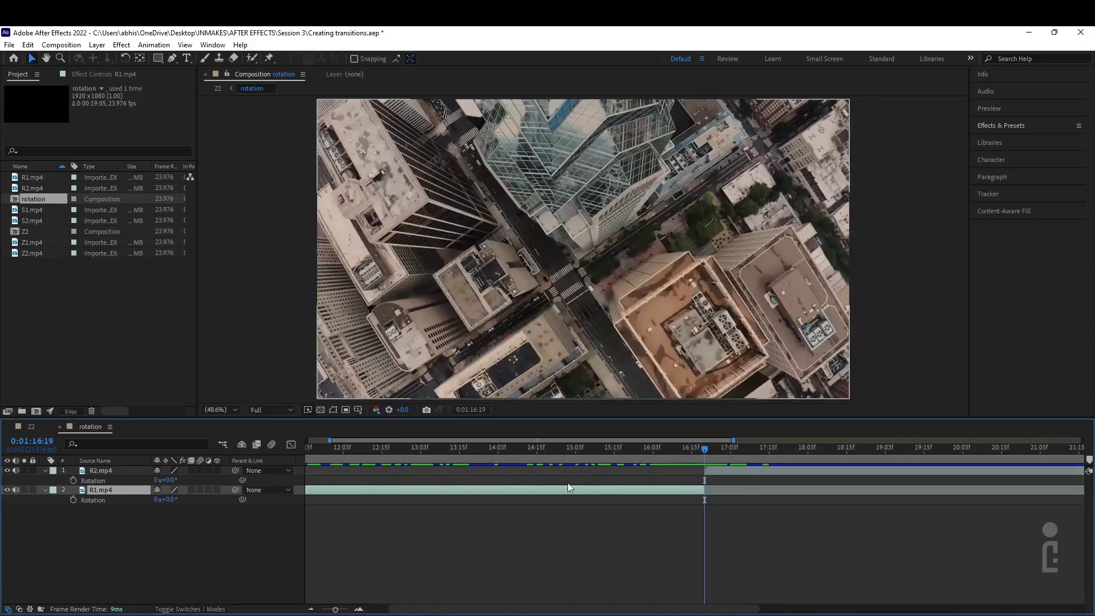
{"action": "left_click", "coordinate": [168, 500]}
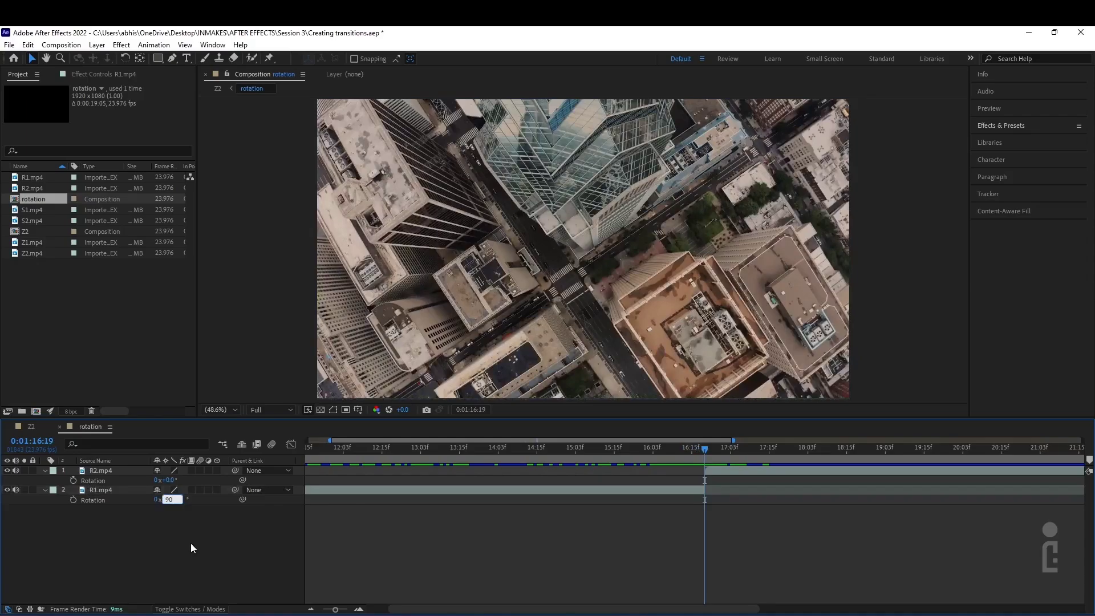
{"action": "key", "text": "Return"}
{"action": "left_click", "coordinate": [72, 499]}
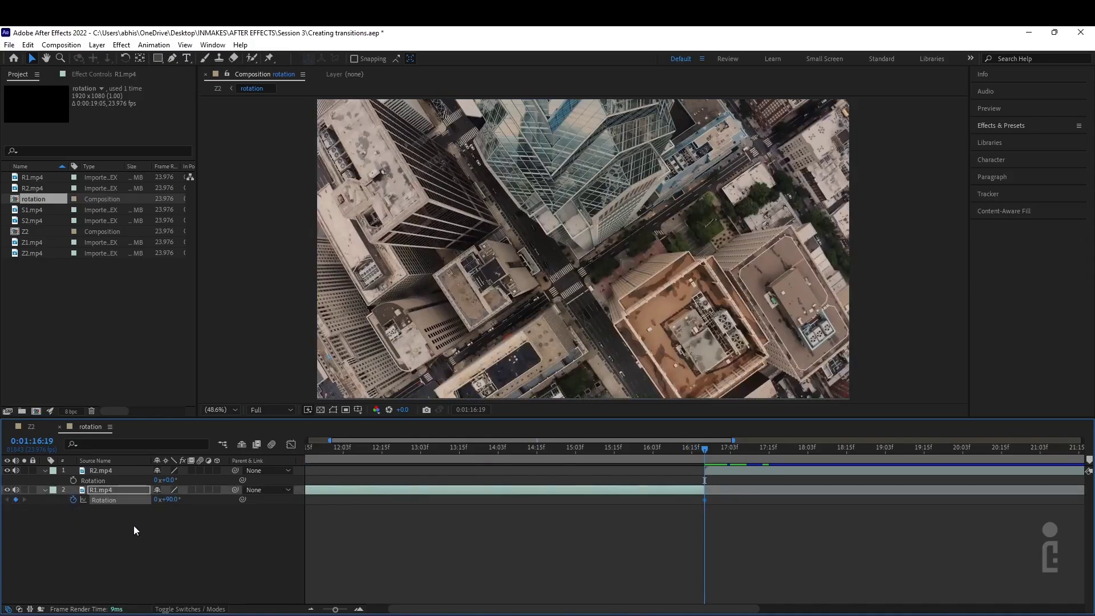
Add a Rotation keyframe of 0° to the R1.mp4 layer at 0:01:15:03
{"action": "key", "text": "Page_Up"}
{"action": "key", "text": "Page_Up"}
{"action": "key", "text": "Page_Up"}
{"action": "key", "text": "Page_Up"}
{"action": "key", "text": "Page_Up"}
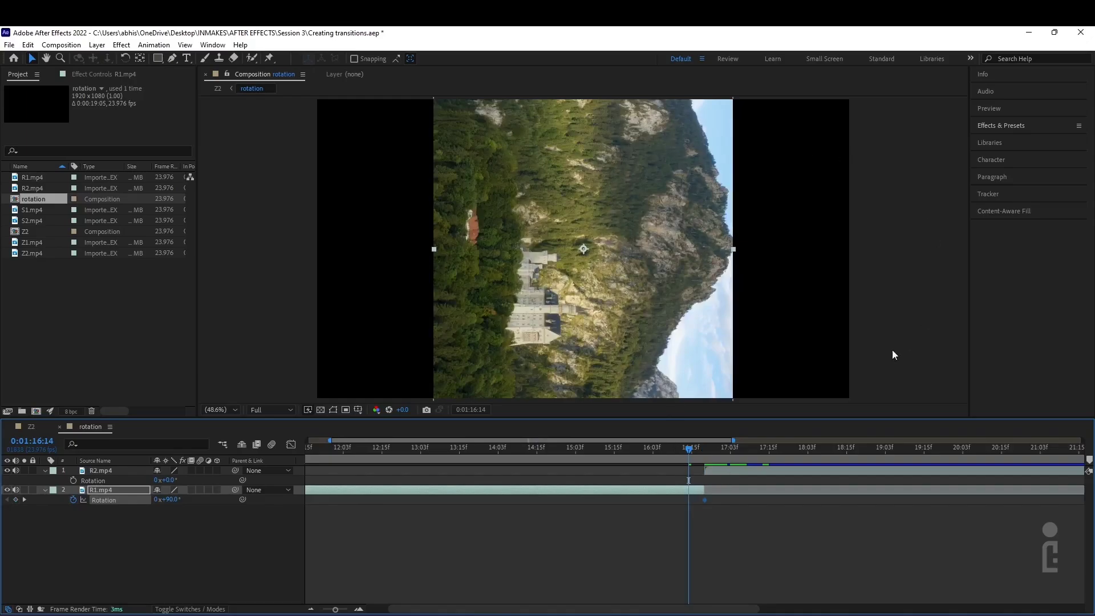
{"action": "left_click_drag", "start_coordinate": [707, 454], "coordinate": [690, 474]}
{"action": "left_click_drag", "start_coordinate": [685, 479], "coordinate": [577, 456]}
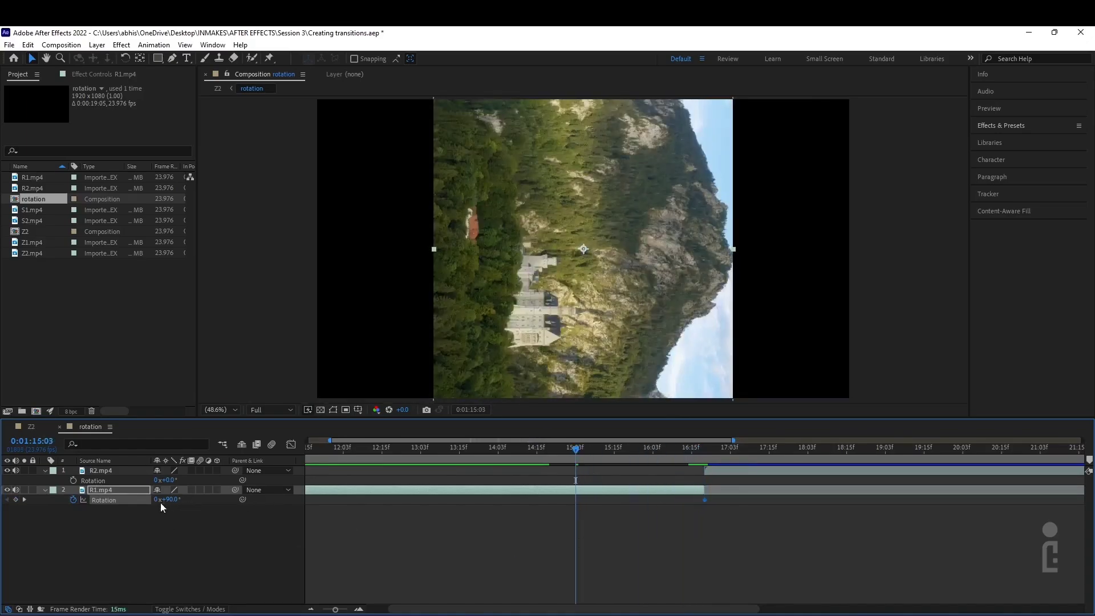
{"action": "type", "text": "0"}
{"action": "key", "text": "Return"}
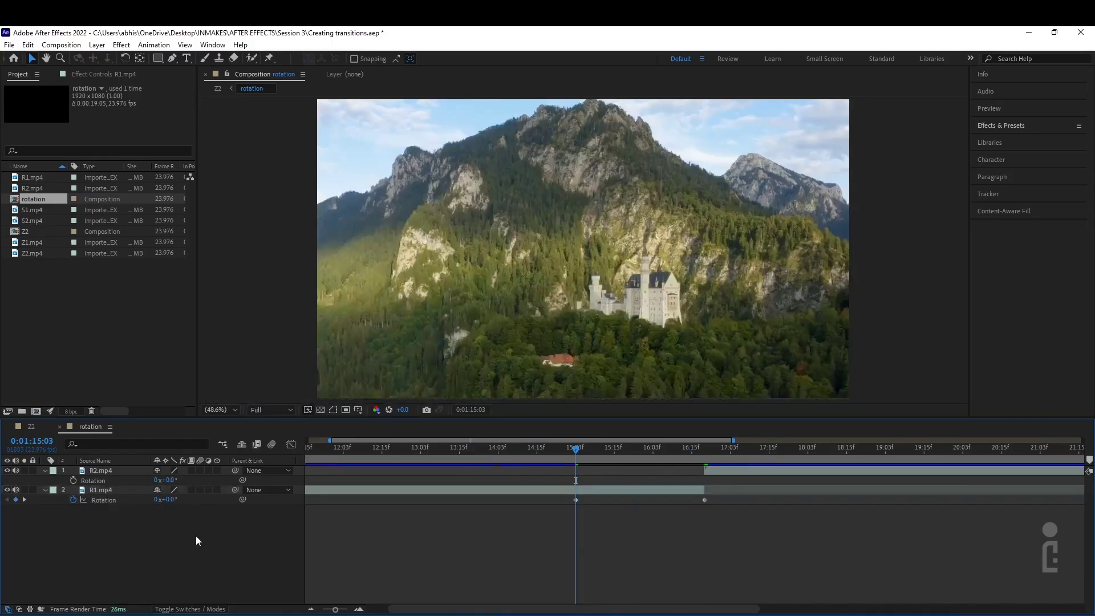
Play back R1.mp4's rotation and shift its first Rotation keyframe slightly later
{"action": "key", "text": "space"}
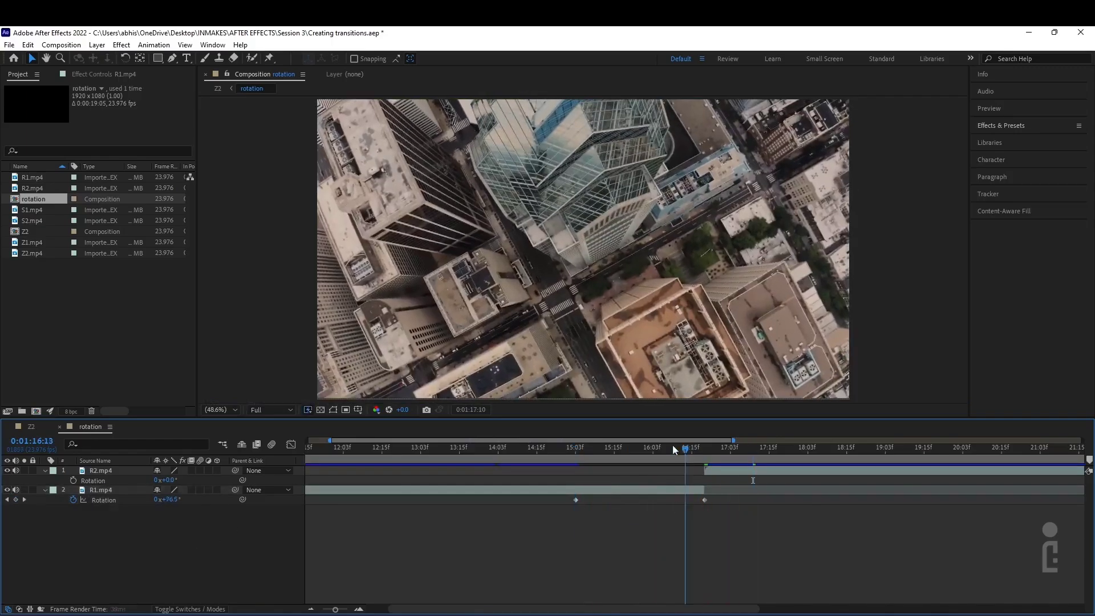
{"action": "left_click", "coordinate": [579, 446]}
{"action": "left_click_drag", "start_coordinate": [576, 499], "coordinate": [596, 504]}
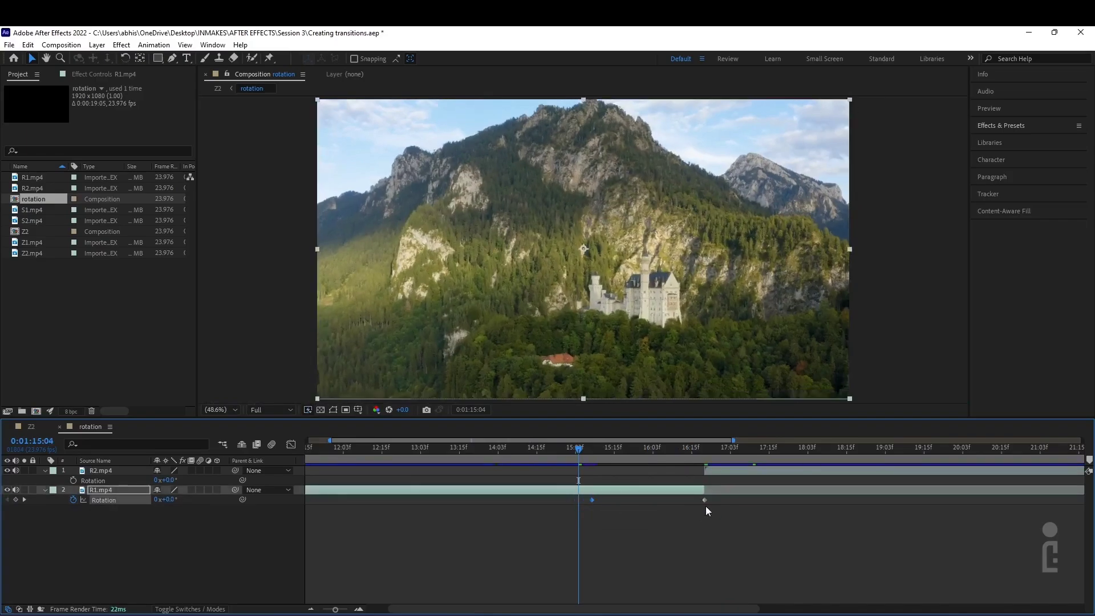
Keyframe the R2.mp4 layer's Rotation at -90° at its first frame, 0:01:16:19
{"action": "left_click_drag", "start_coordinate": [579, 448], "coordinate": [706, 459]}
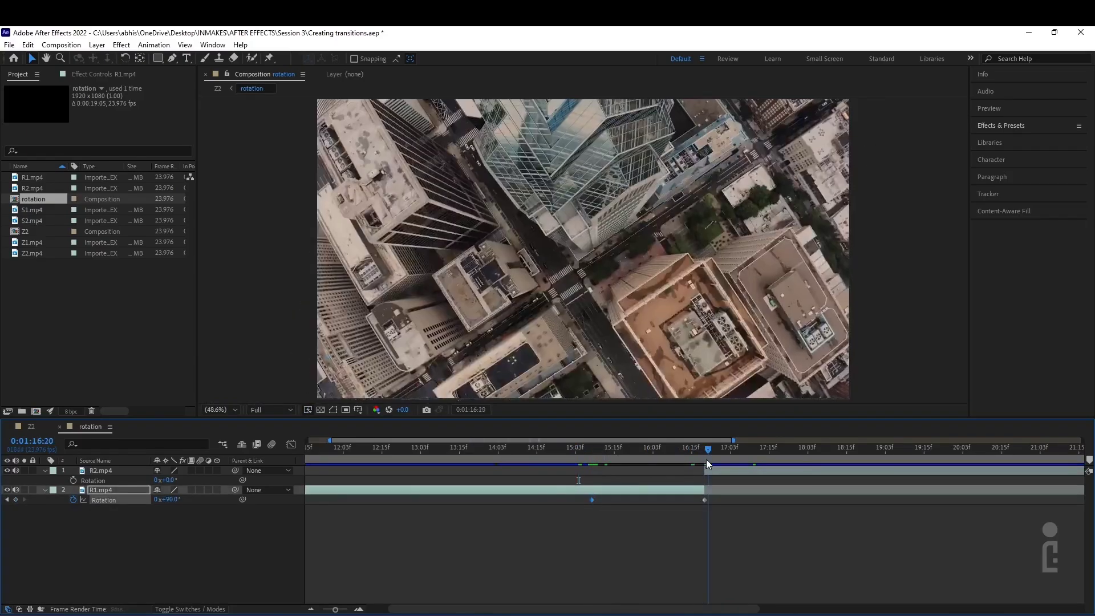
{"action": "left_click", "coordinate": [716, 470]}
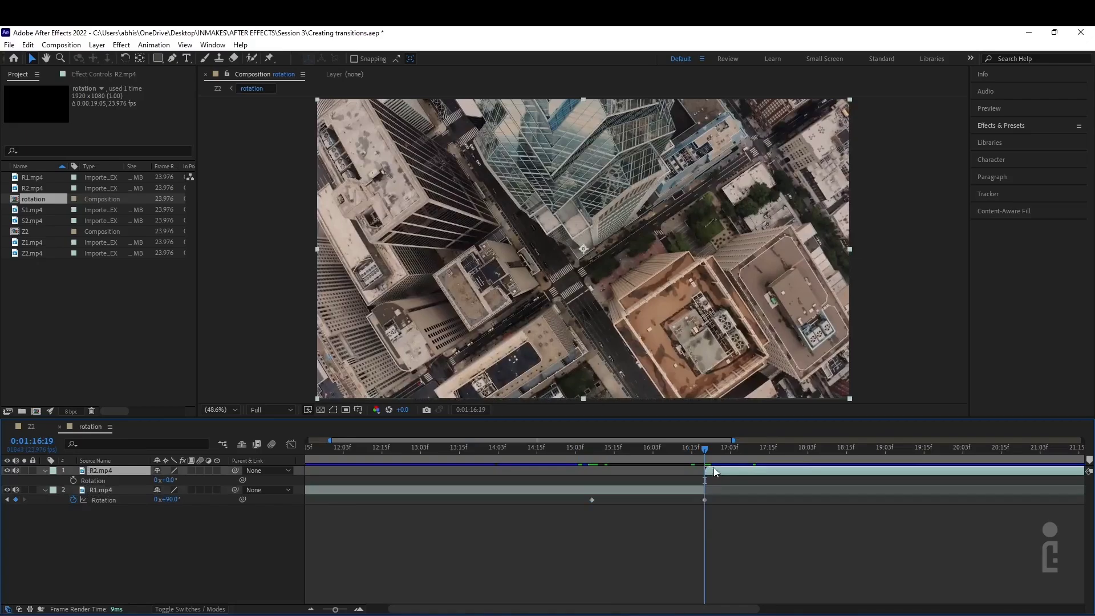
{"action": "left_click", "coordinate": [170, 480]}
{"action": "left_click", "coordinate": [112, 531]}
{"action": "left_click", "coordinate": [74, 480]}
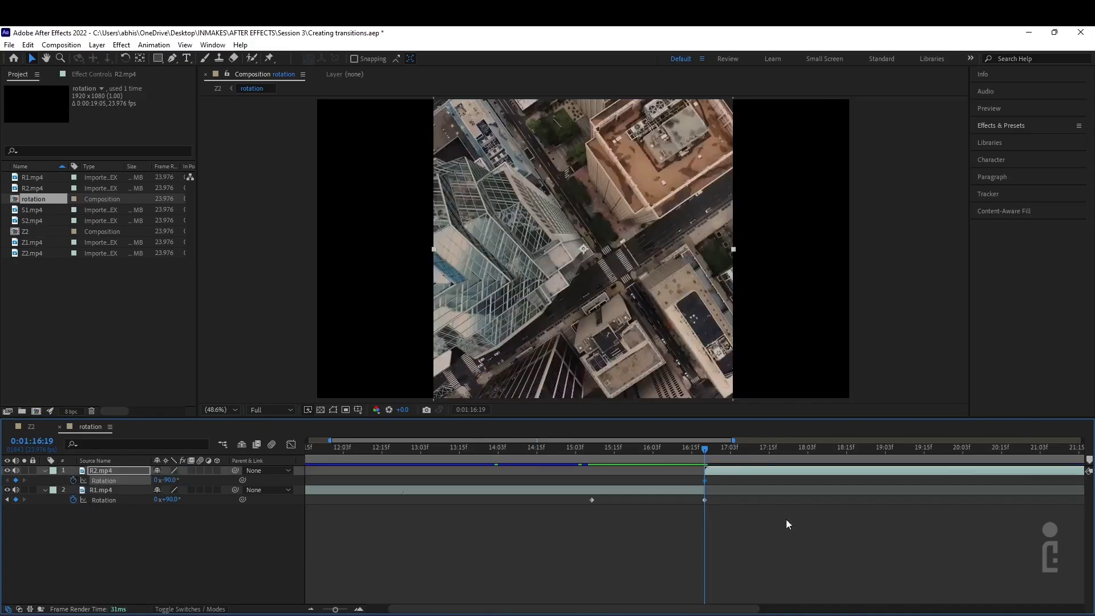
Add a Rotation keyframe of 0° to the R2.mp4 layer at 0:01:18:11
{"action": "left_click_drag", "start_coordinate": [764, 456], "coordinate": [833, 456]}
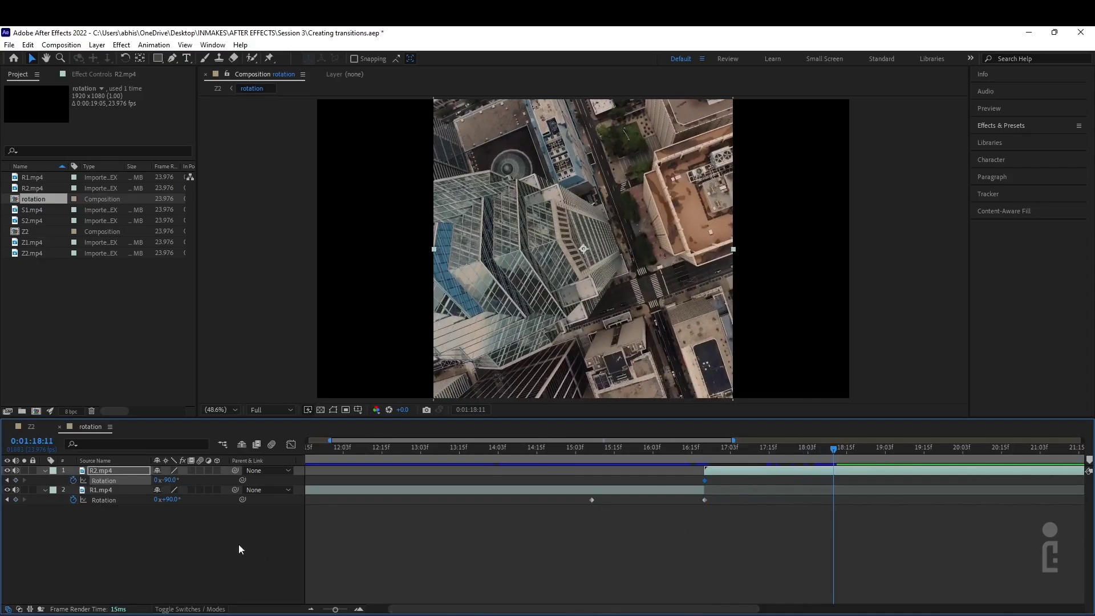
{"action": "left_click", "coordinate": [16, 480]}
{"action": "left_click", "coordinate": [167, 480]}
{"action": "type", "text": "0"}
{"action": "key", "text": "Return"}
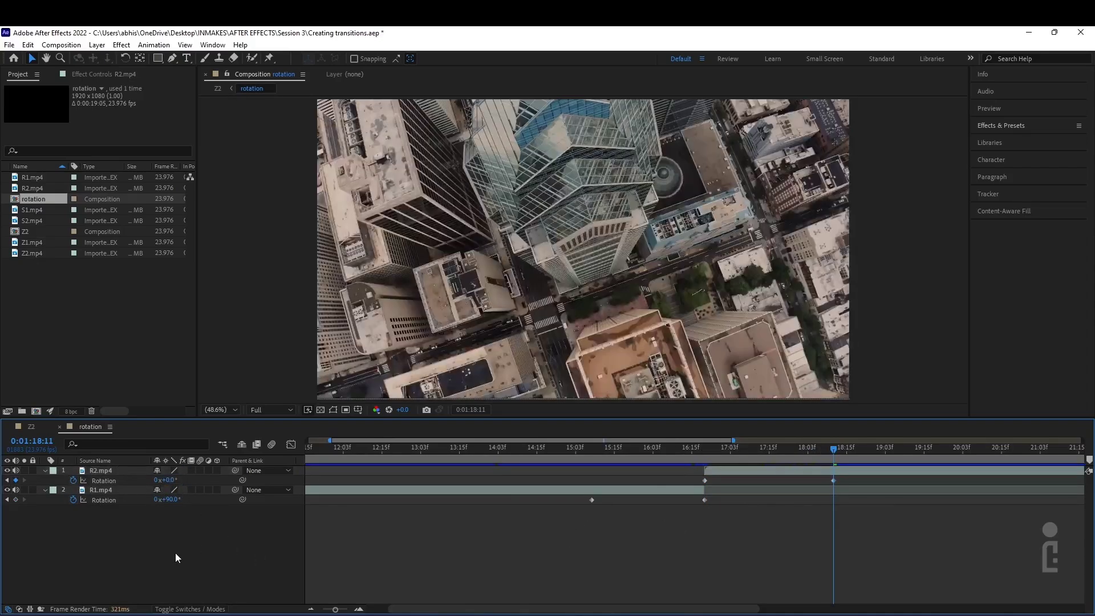
Preview the transition and shorten it by moving R2.mp4's last and R1.mp4's first Rotation keyframes closer to the cut
{"action": "left_click_drag", "start_coordinate": [690, 449], "coordinate": [559, 456]}
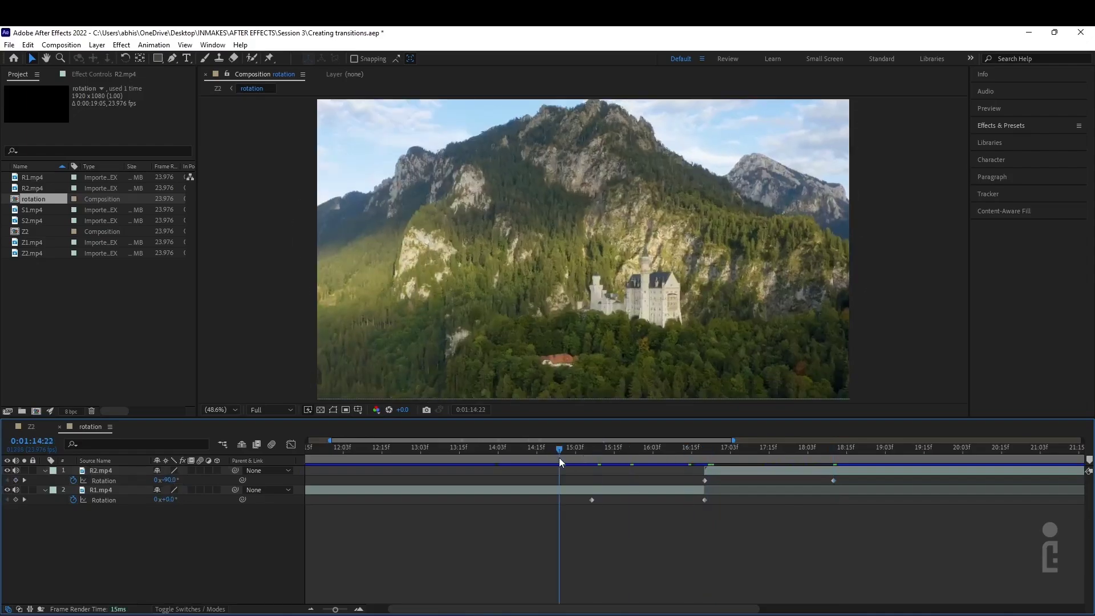
{"action": "key", "text": "space"}
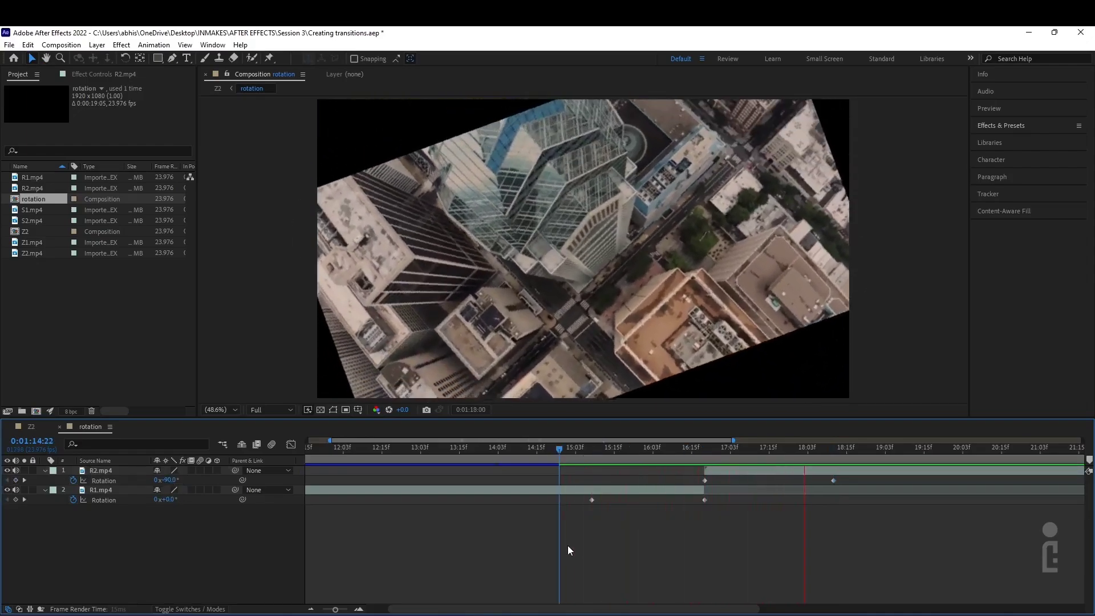
{"action": "key", "text": "space"}
{"action": "left_click_drag", "start_coordinate": [833, 480], "coordinate": [785, 480]}
{"action": "left_click_drag", "start_coordinate": [594, 500], "coordinate": [618, 500]}
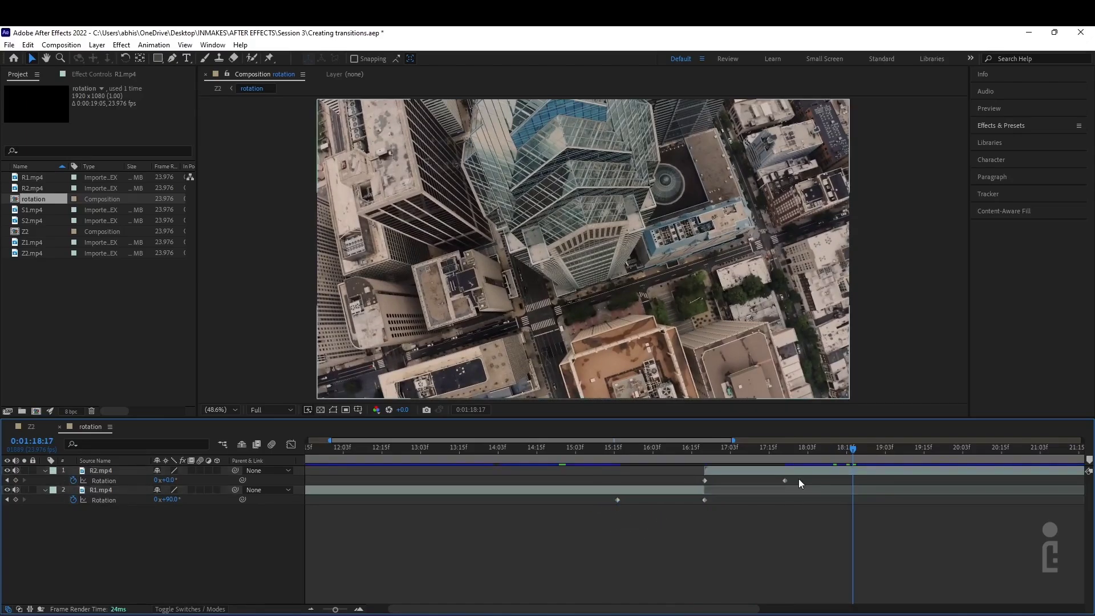
Apply Easy Ease to all four Rotation keyframes of R1.mp4 and R2.mp4, checking the curves in the graph editor and in playback
{"action": "left_click_drag", "start_coordinate": [799, 479], "coordinate": [613, 511]}
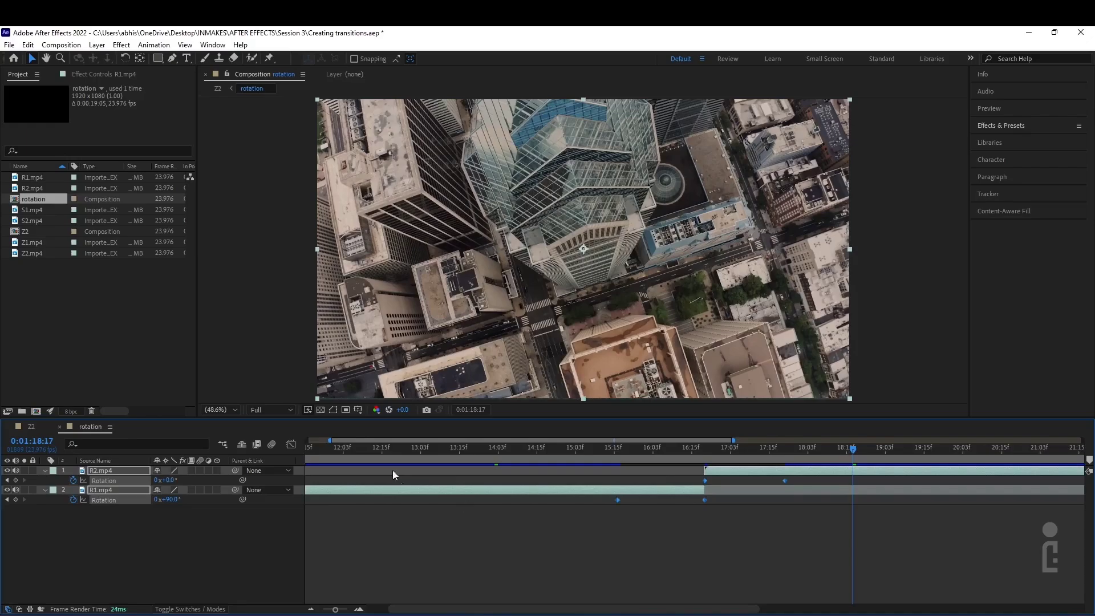
{"action": "left_click", "coordinate": [290, 444]}
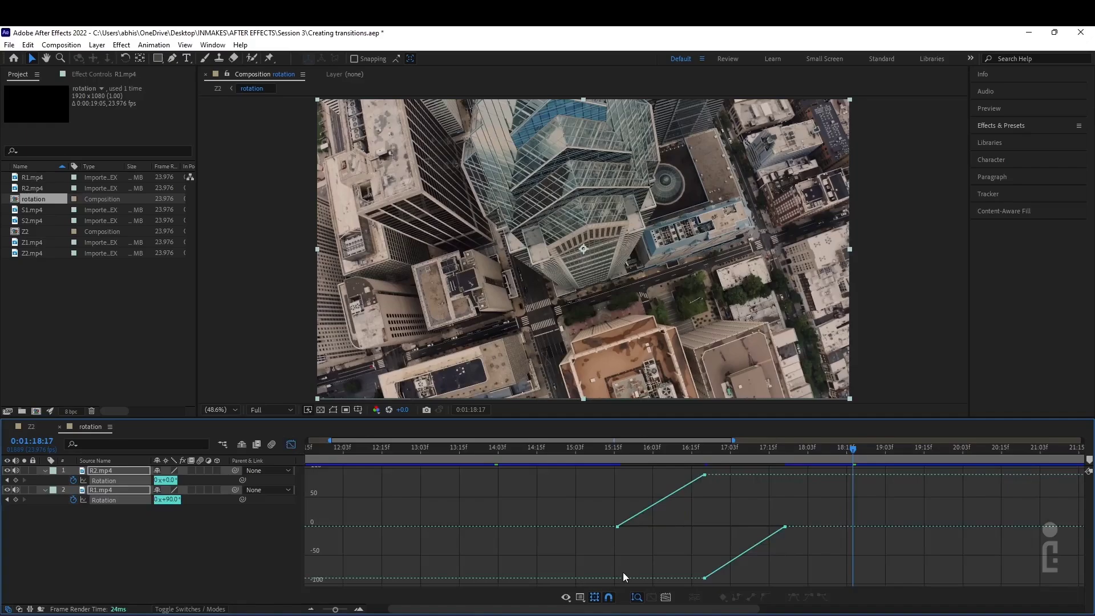
{"action": "left_click", "coordinate": [290, 445]}
{"action": "left_click", "coordinate": [844, 489]}
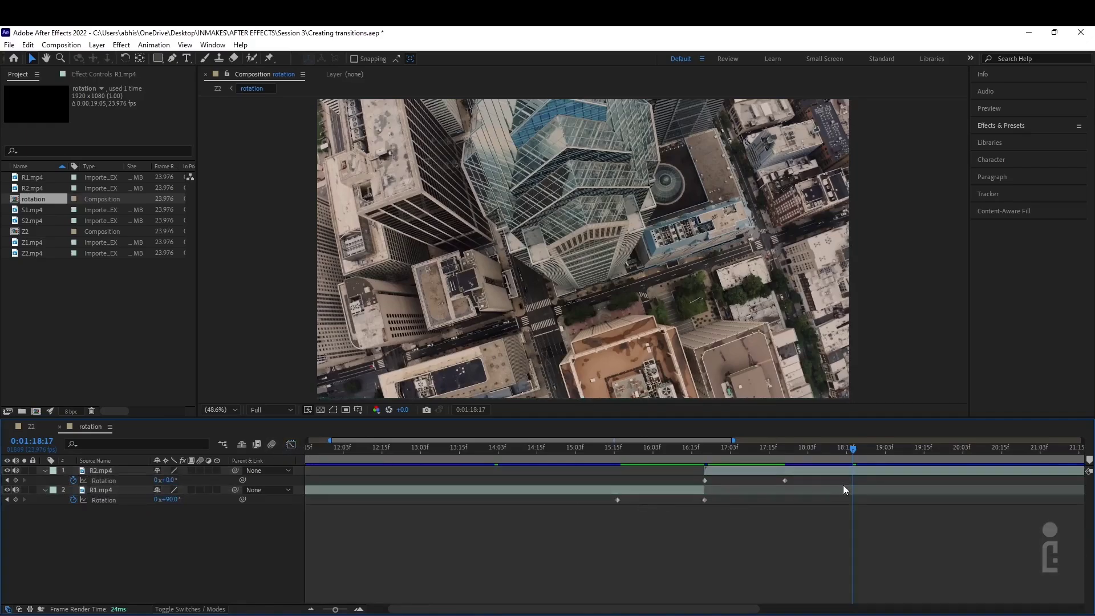
{"action": "left_click_drag", "start_coordinate": [837, 481], "coordinate": [585, 515]}
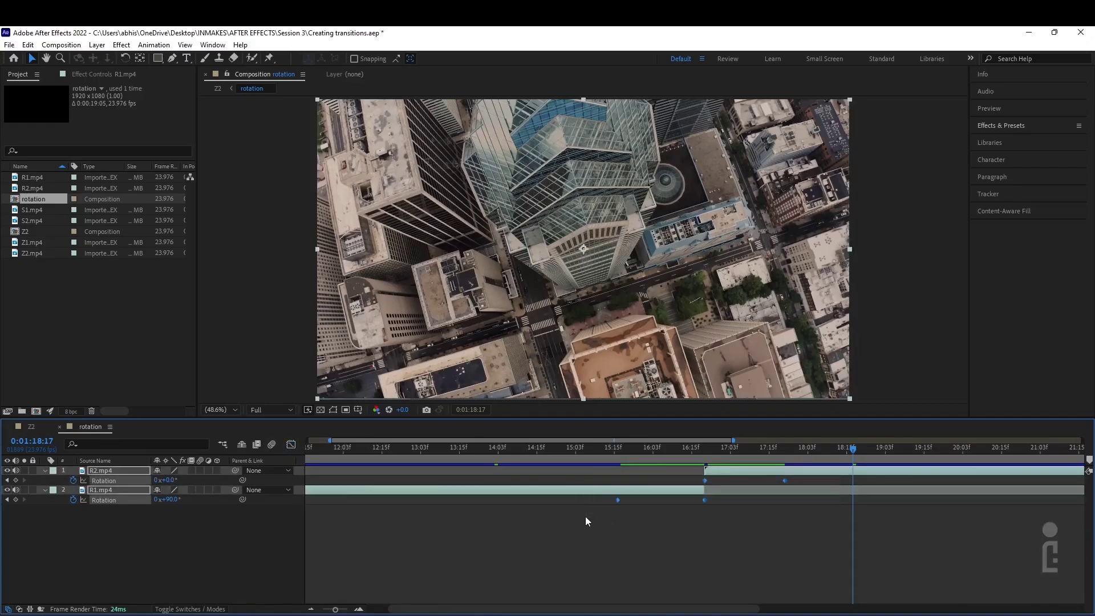
{"action": "key", "text": "F9"}
{"action": "left_click", "coordinate": [291, 444]}
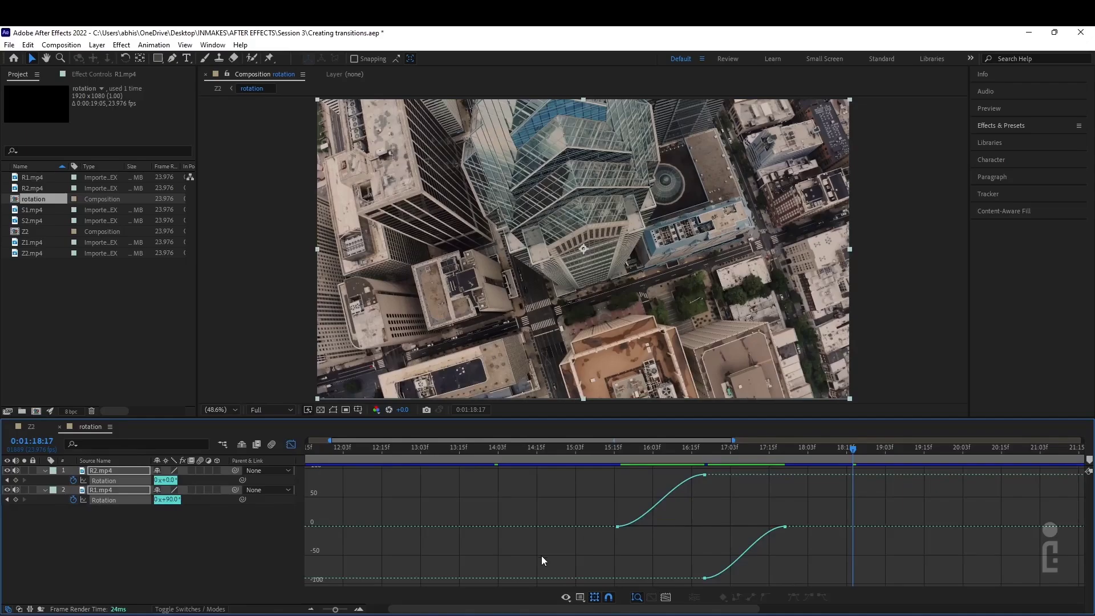
{"action": "left_click", "coordinate": [291, 447]}
{"action": "left_click", "coordinate": [730, 536]}
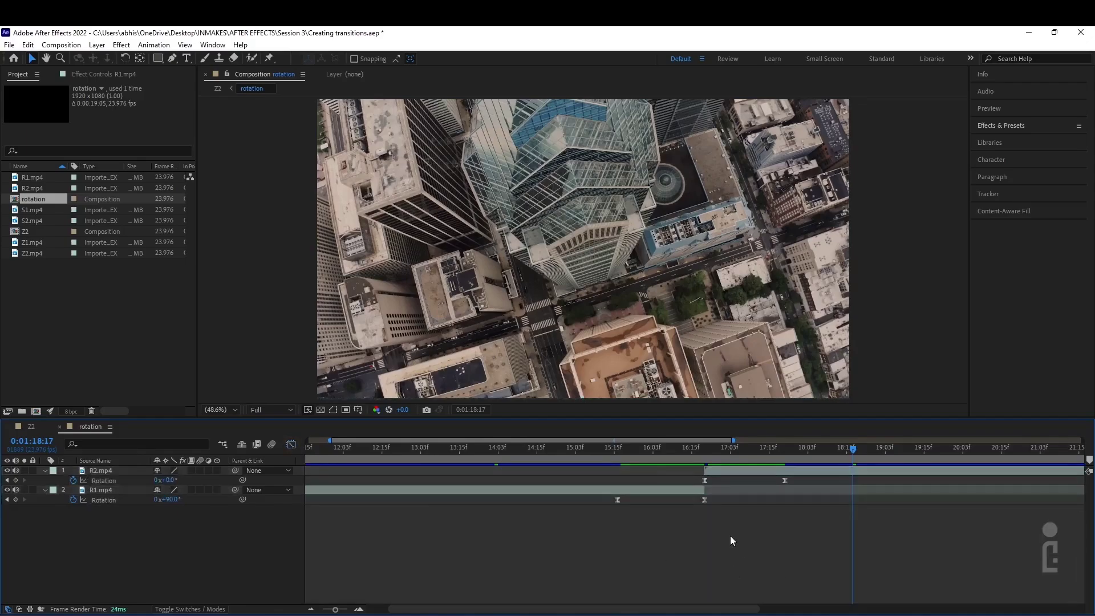
{"action": "left_click_drag", "start_coordinate": [717, 455], "coordinate": [605, 458]}
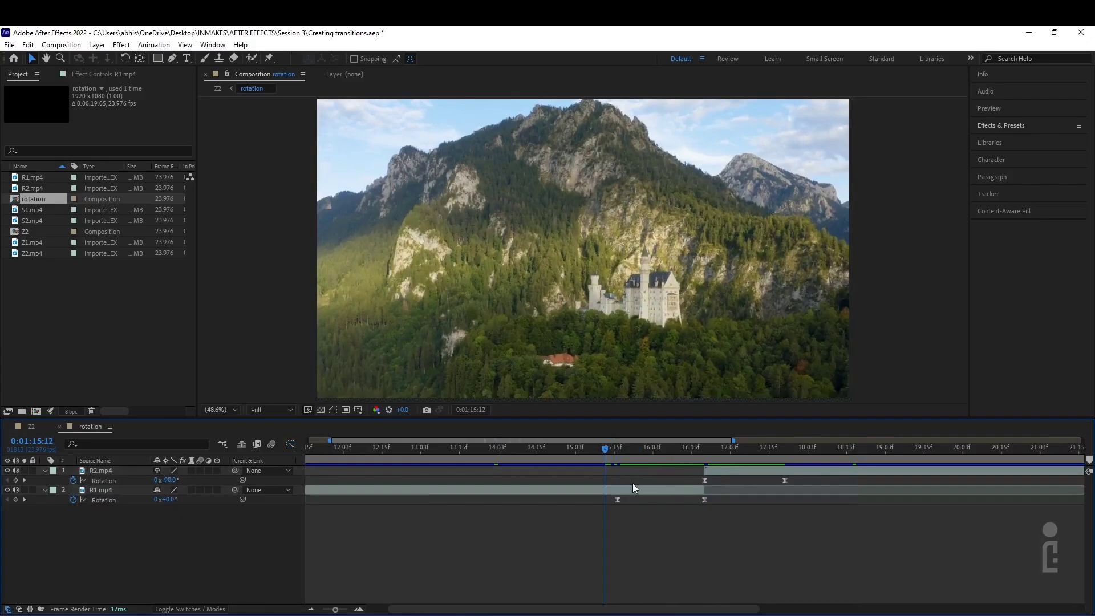
{"action": "key", "text": "space"}
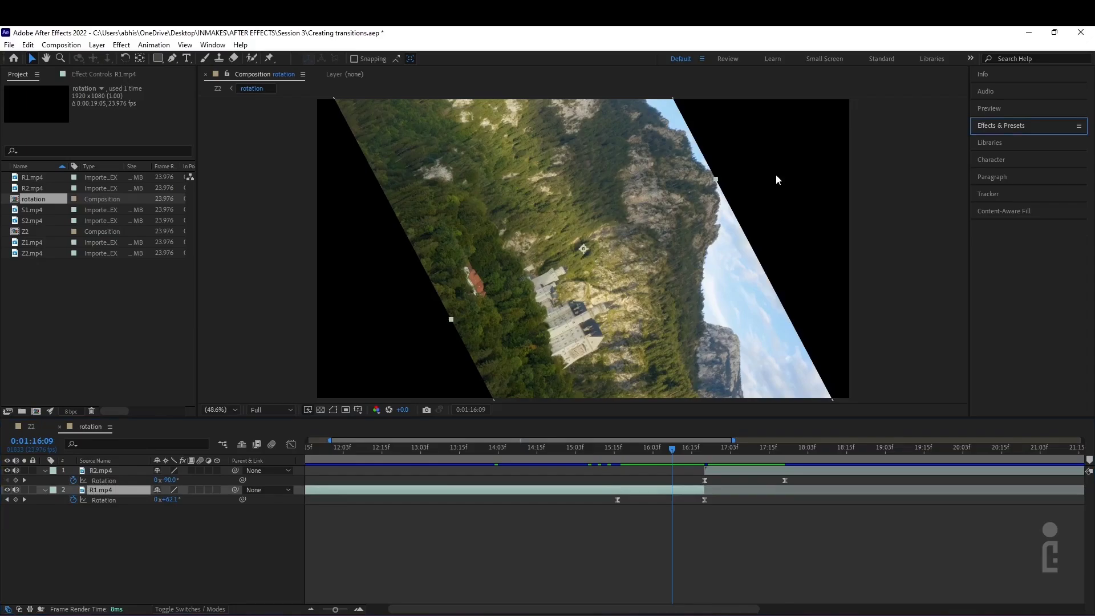
Find the Motion Tile effect and apply it to the R1.mp4 layer
{"action": "left_click", "coordinate": [982, 127]}
{"action": "left_click", "coordinate": [989, 140]}
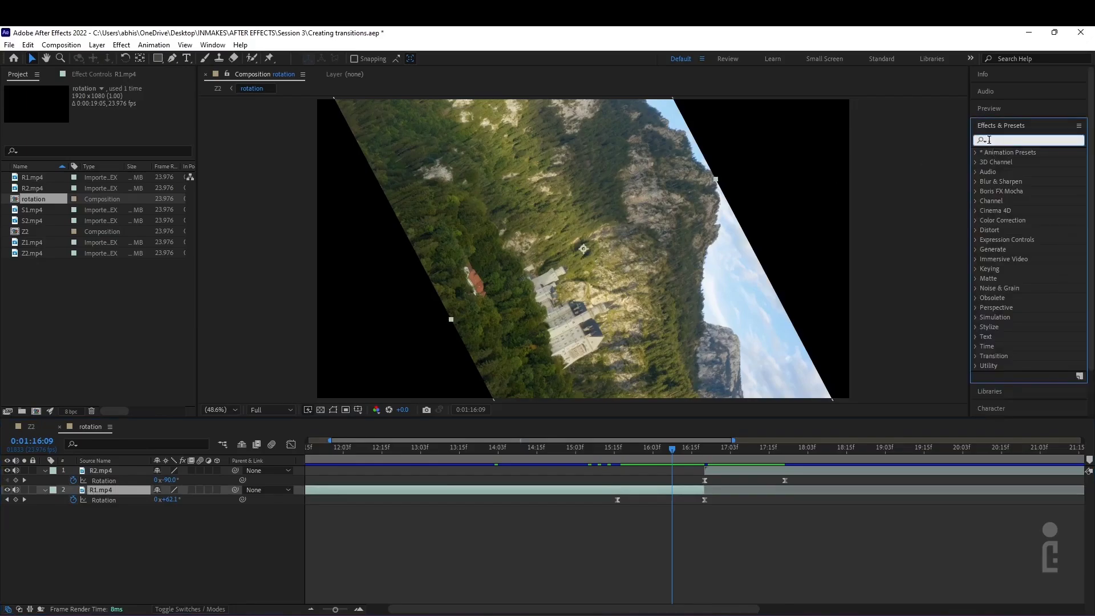
{"action": "type", "text": "motion tile"}
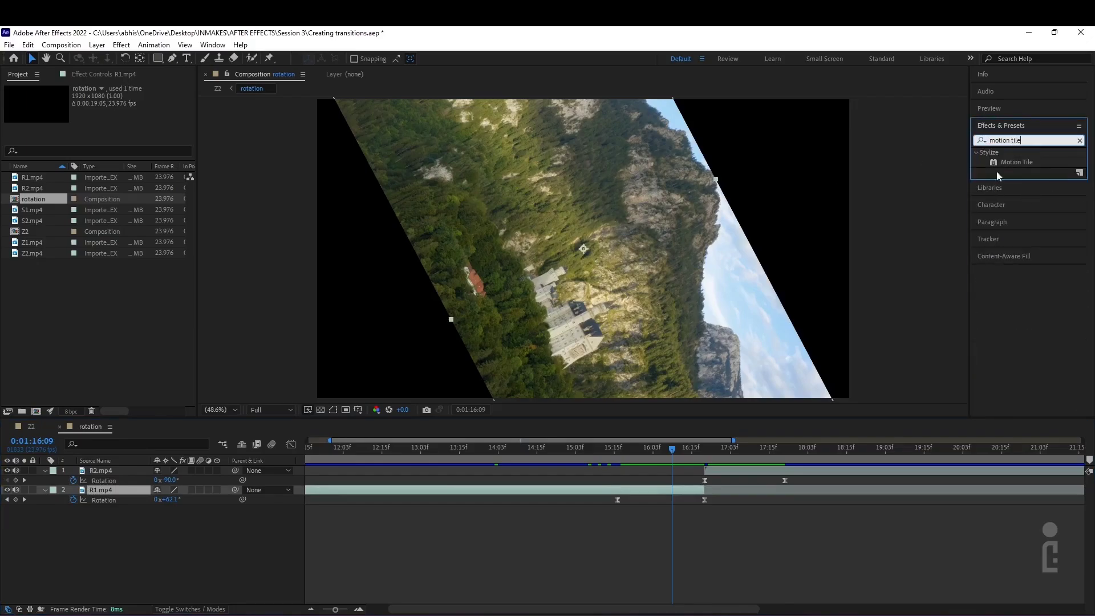
{"action": "left_click", "coordinate": [1005, 163]}
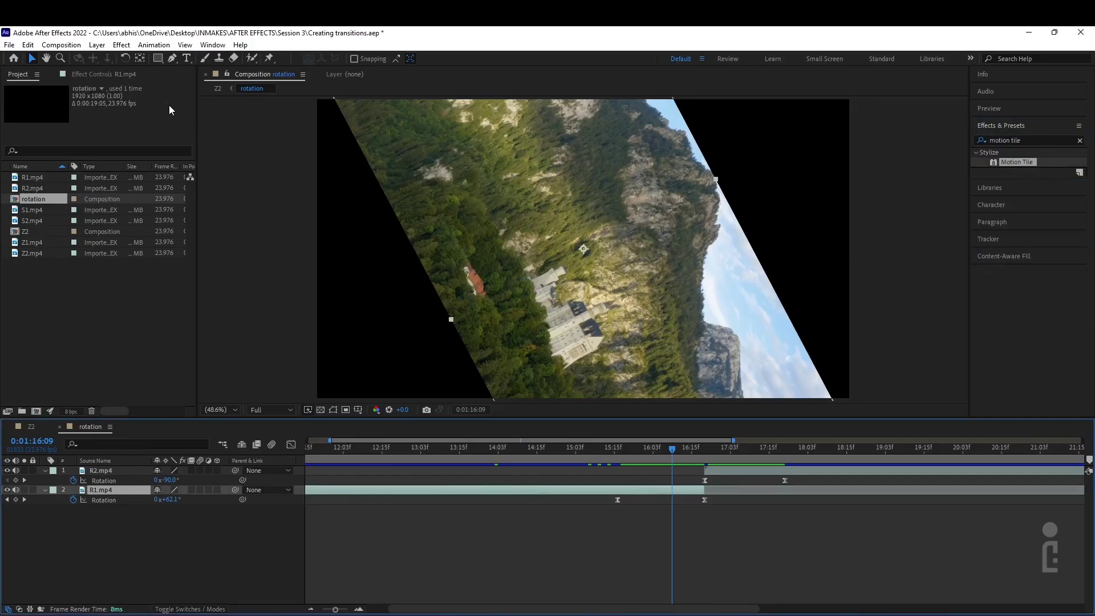
{"action": "left_click", "coordinate": [121, 45]}
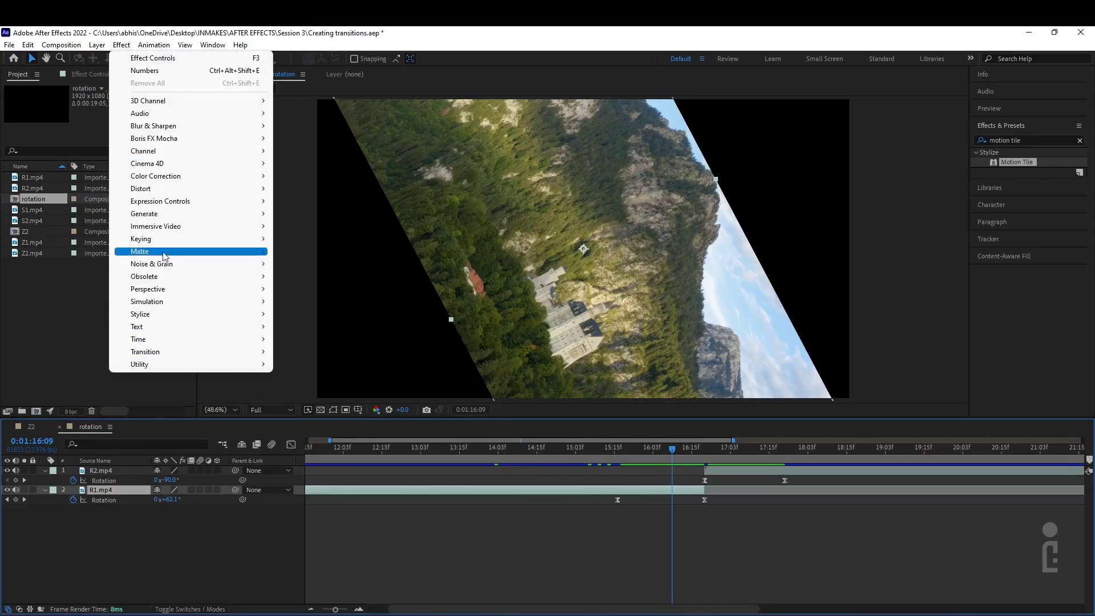
{"action": "mouse_move", "coordinate": [169, 314]}
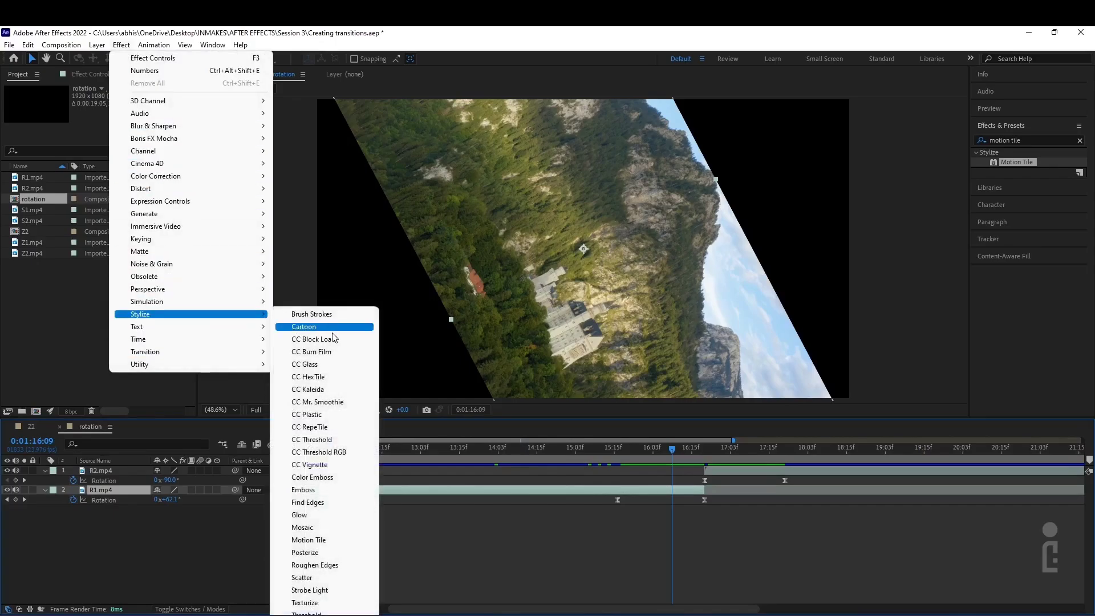
{"action": "left_click", "coordinate": [312, 540]}
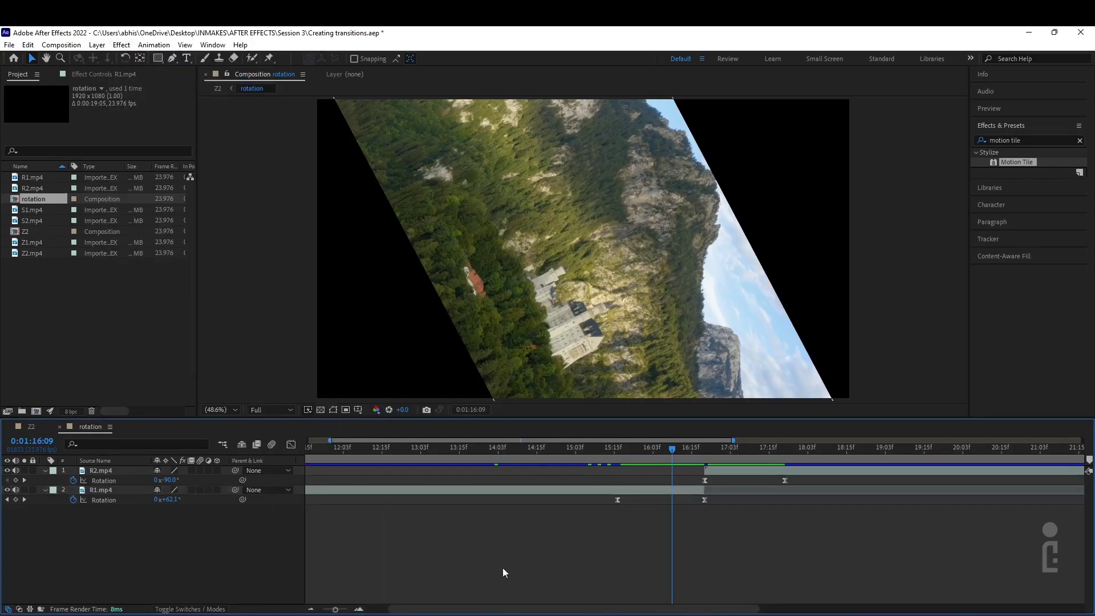
{"action": "left_click", "coordinate": [635, 489]}
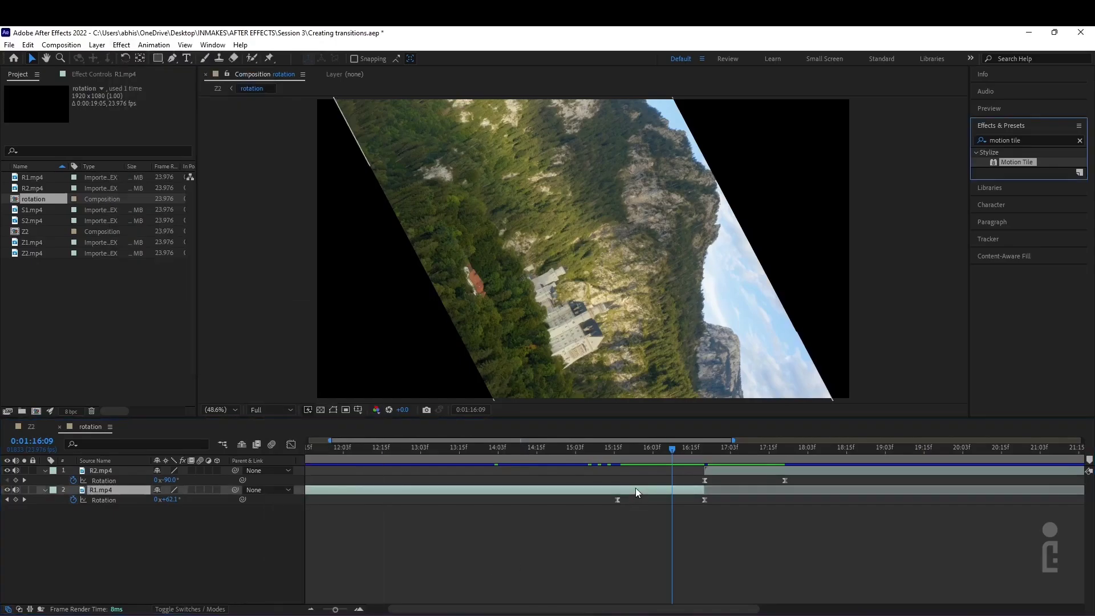
{"action": "double_click", "coordinate": [1016, 161]}
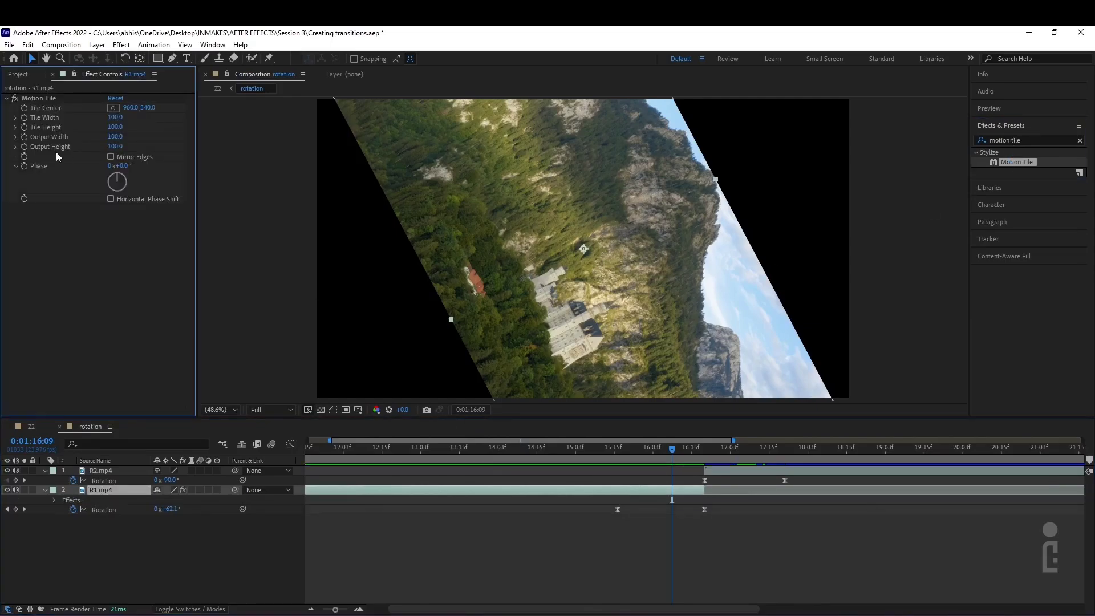
Set R1.mp4's Motion Tile to Output Height 240 and Output Width 200 with Mirror Edges enabled, checking the edges at different frames
{"action": "mouse_move", "coordinate": [115, 146]}
{"action": "left_mouse_down"}
{"action": "mouse_move", "coordinate": [143, 142]}
{"action": "mouse_move", "coordinate": [121, 140]}
{"action": "left_mouse_up"}
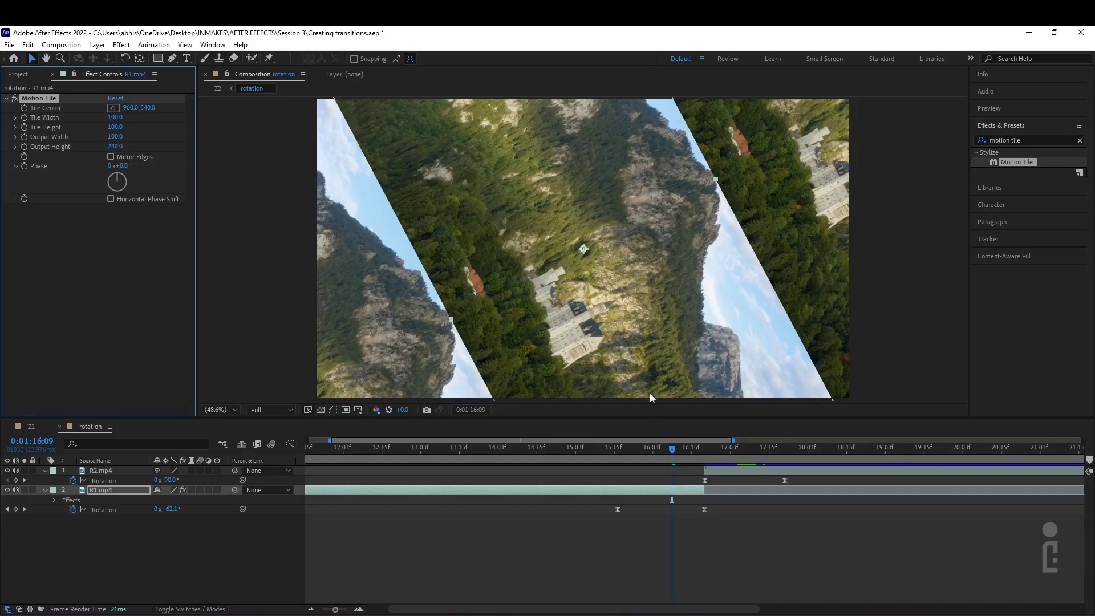
{"action": "mouse_move", "coordinate": [669, 449]}
{"action": "left_mouse_down"}
{"action": "mouse_move", "coordinate": [685, 451]}
{"action": "mouse_move", "coordinate": [656, 453]}
{"action": "left_mouse_up"}
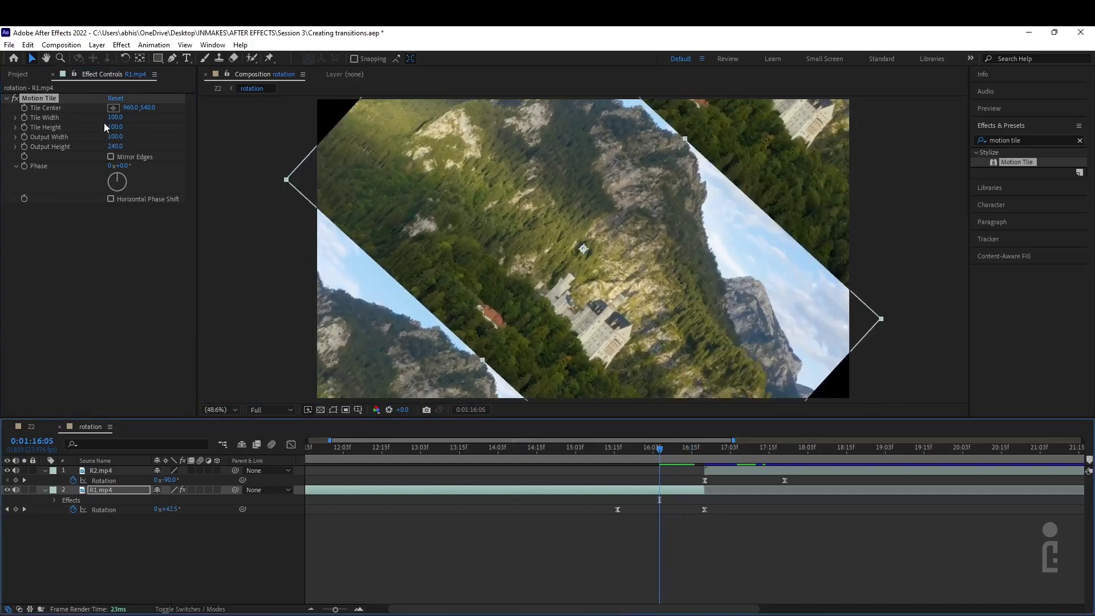
{"action": "left_click_drag", "start_coordinate": [120, 137], "coordinate": [126, 136]}
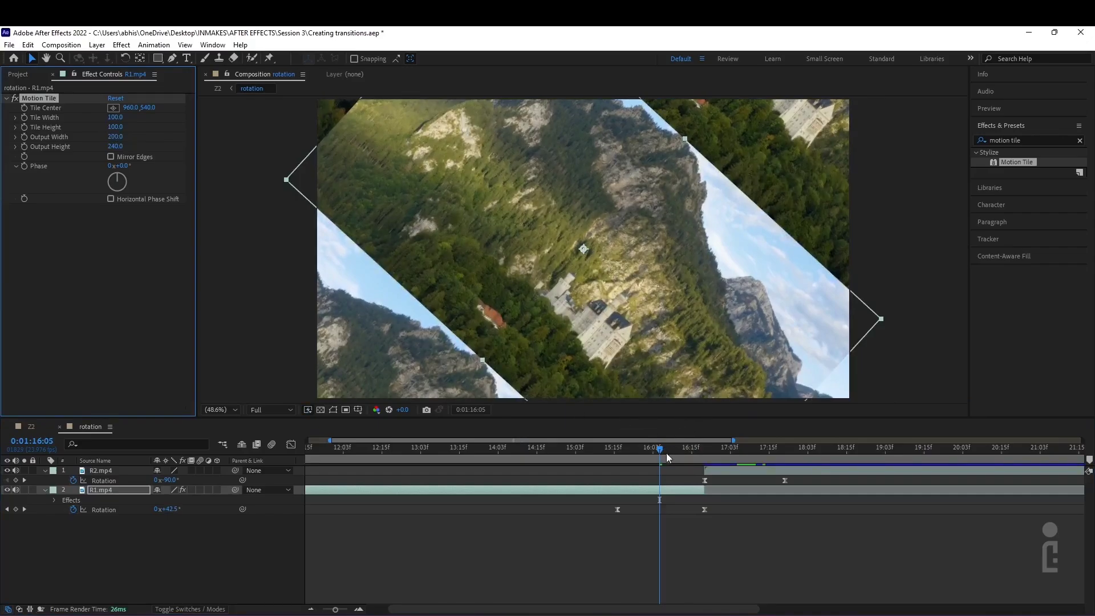
{"action": "mouse_move", "coordinate": [666, 454]}
{"action": "left_mouse_down"}
{"action": "mouse_move", "coordinate": [637, 454]}
{"action": "mouse_move", "coordinate": [665, 456]}
{"action": "left_mouse_up"}
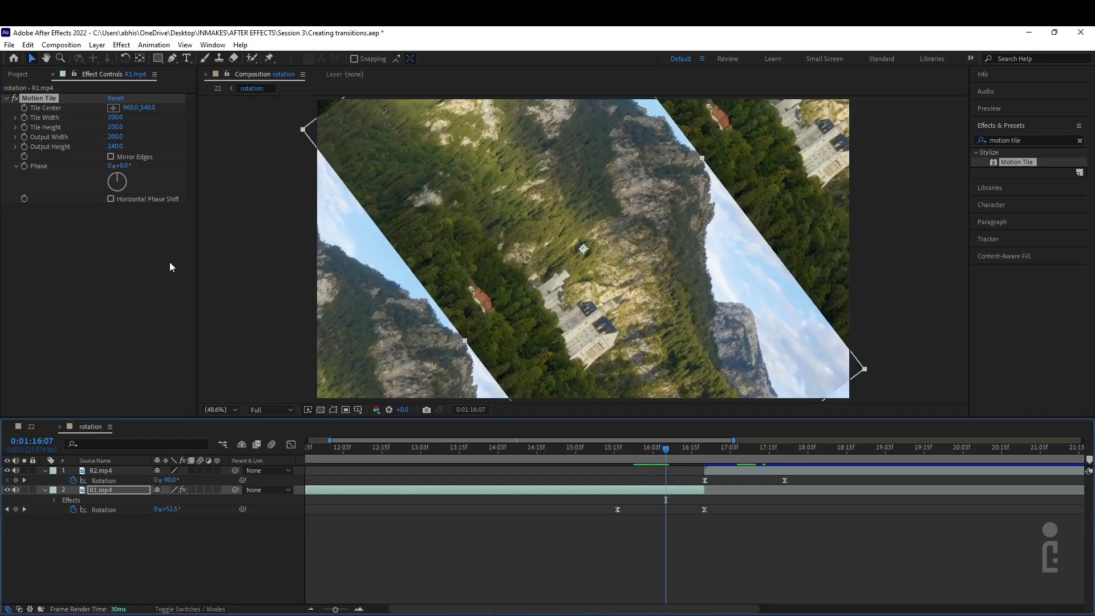
{"action": "left_click", "coordinate": [110, 157]}
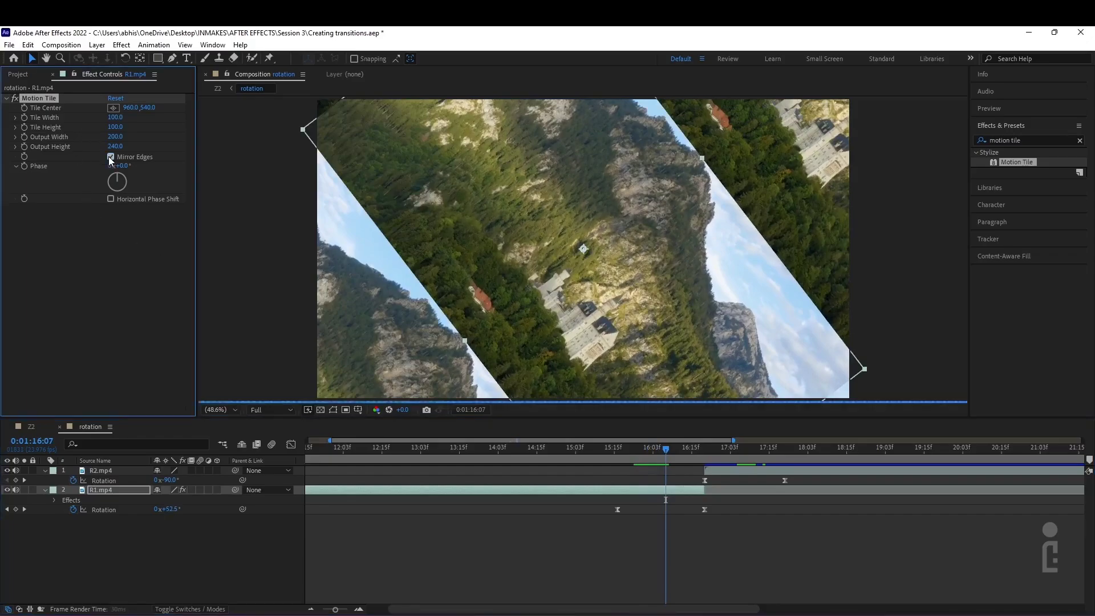
Copy the Motion Tile effect from the R1.mp4 layer and paste it onto the R2.mp4 layer
{"action": "left_click_drag", "start_coordinate": [643, 450], "coordinate": [721, 456]}
{"action": "left_click", "coordinate": [736, 470]}
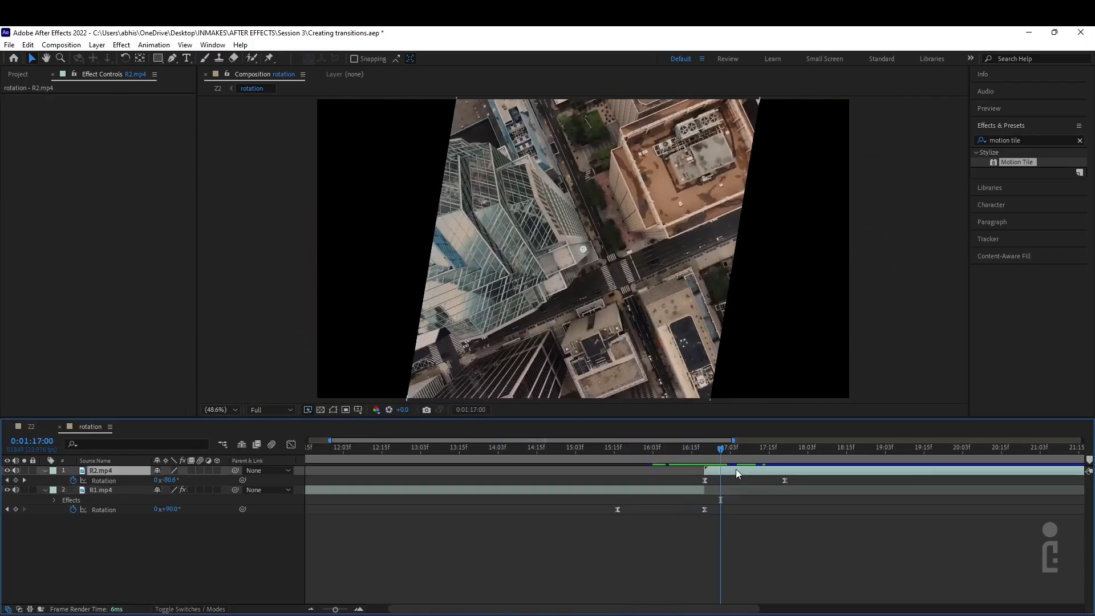
{"action": "left_click", "coordinate": [668, 489]}
{"action": "left_click", "coordinate": [50, 207]}
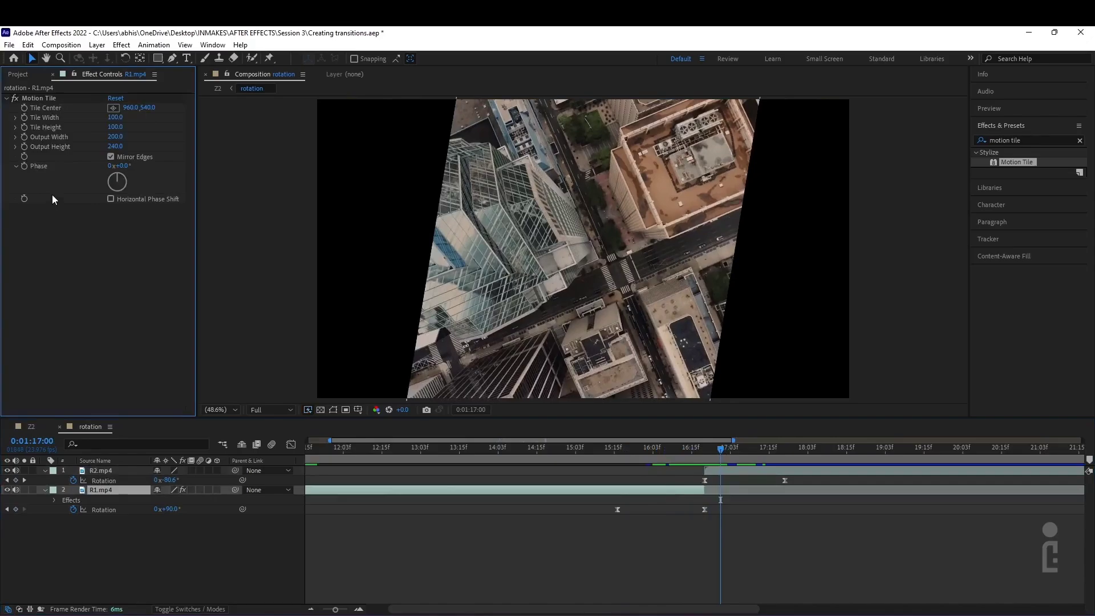
{"action": "right_click", "coordinate": [48, 97]}
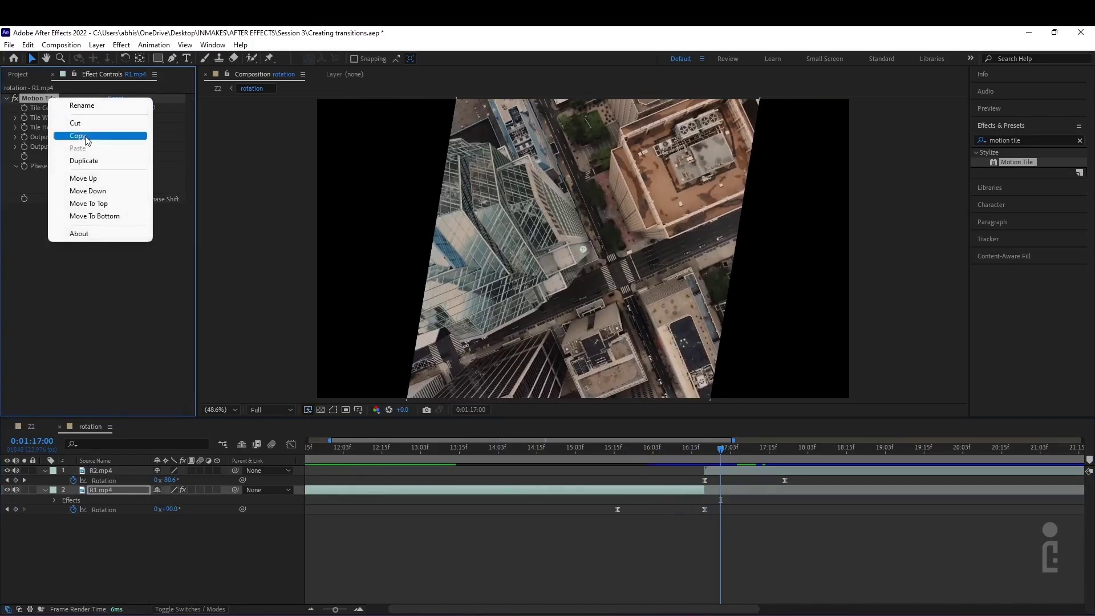
{"action": "left_click", "coordinate": [29, 98]}
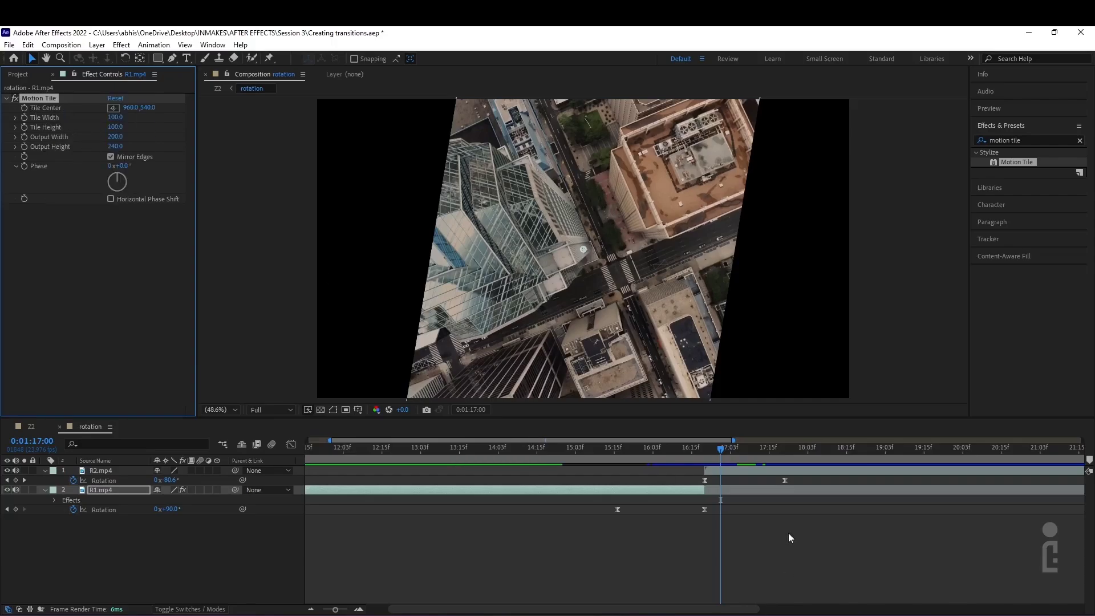
{"action": "left_click", "coordinate": [765, 466]}
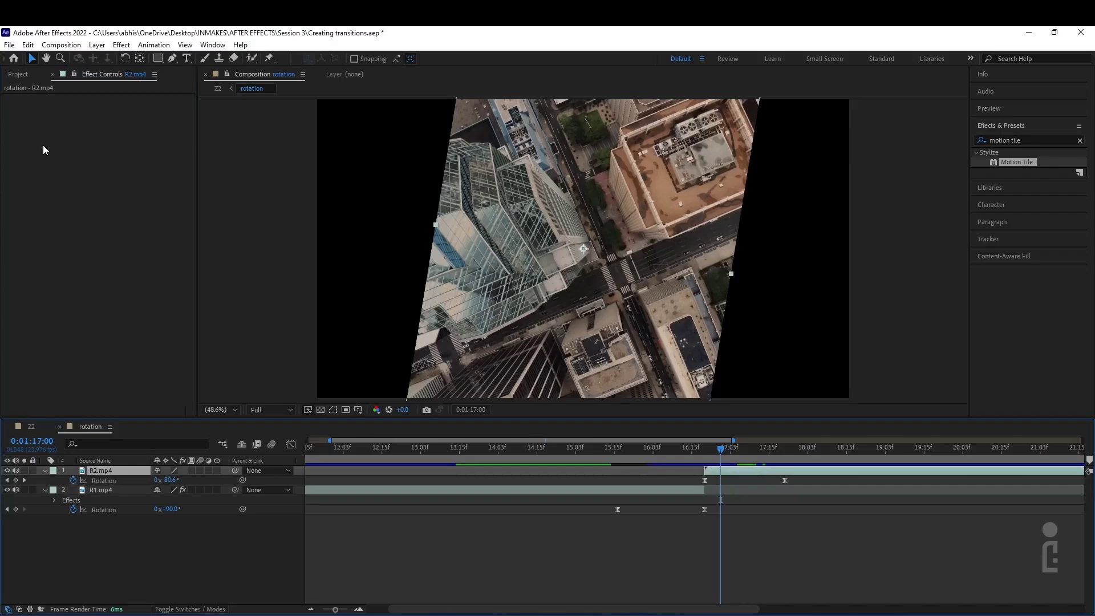
{"action": "key", "text": "ctrl+v"}
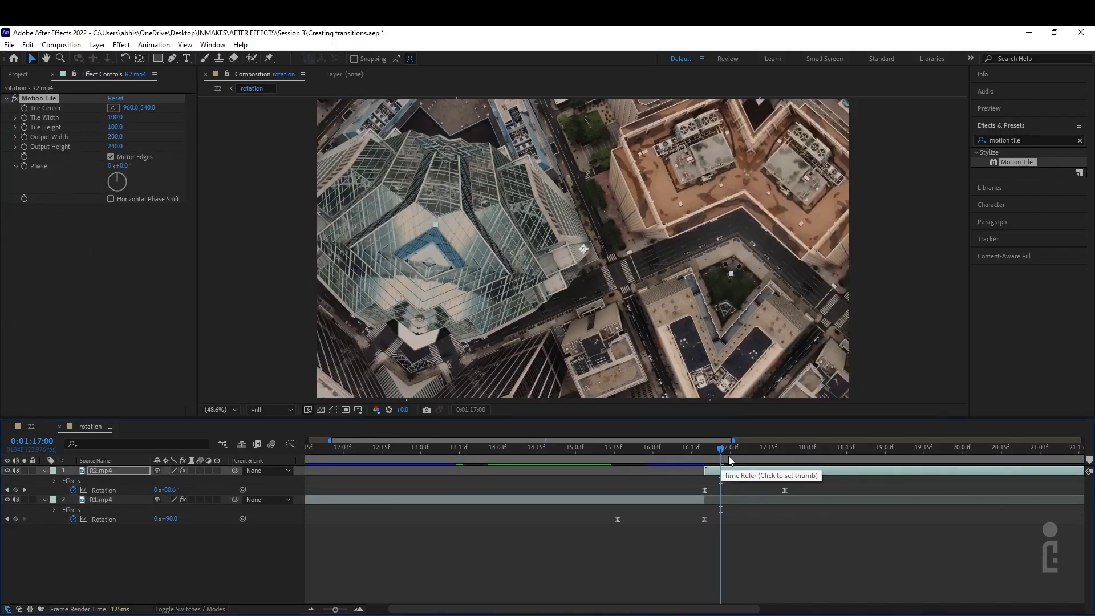
Preview the tiled transition and reshape R1.mp4's Rotation curve so it starts slowly and accelerates steeply into the cut
{"action": "key", "text": "space"}
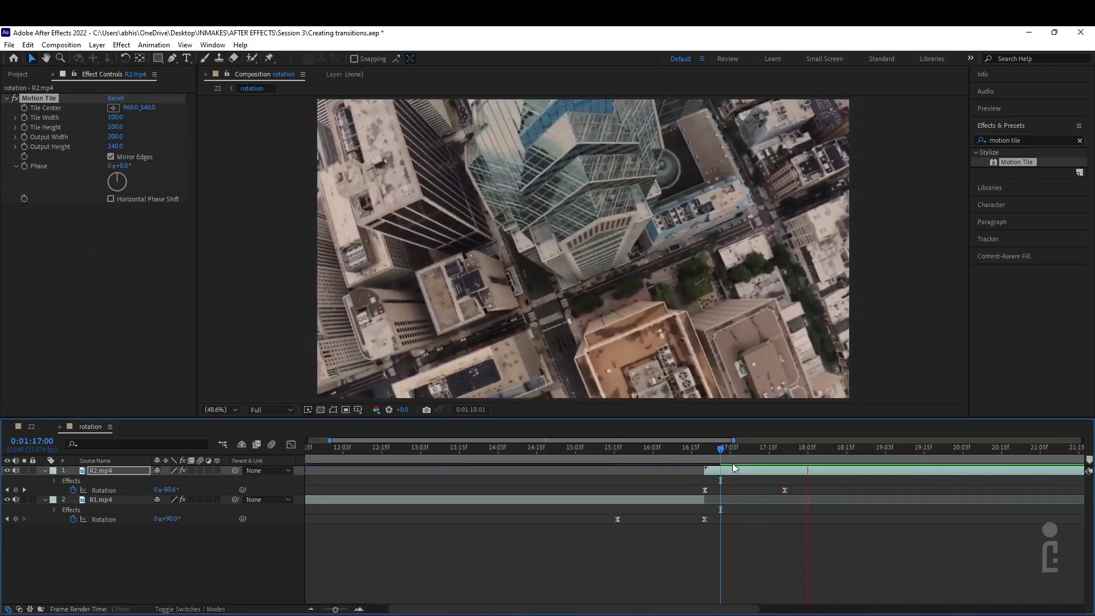
{"action": "key", "text": "space"}
{"action": "left_click_drag", "start_coordinate": [748, 449], "coordinate": [618, 466]}
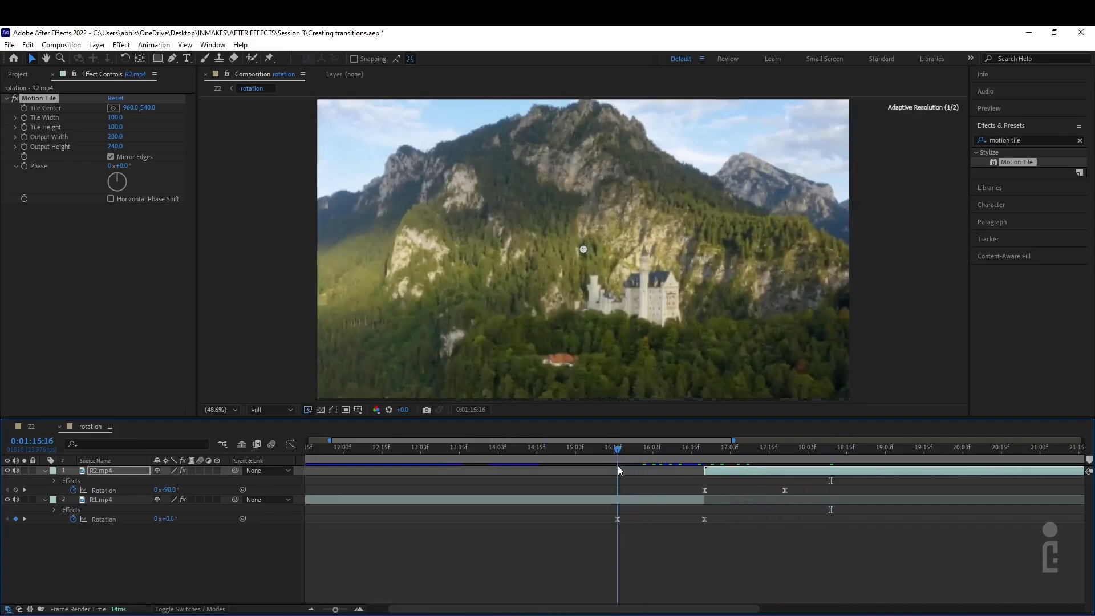
{"action": "key", "text": "space"}
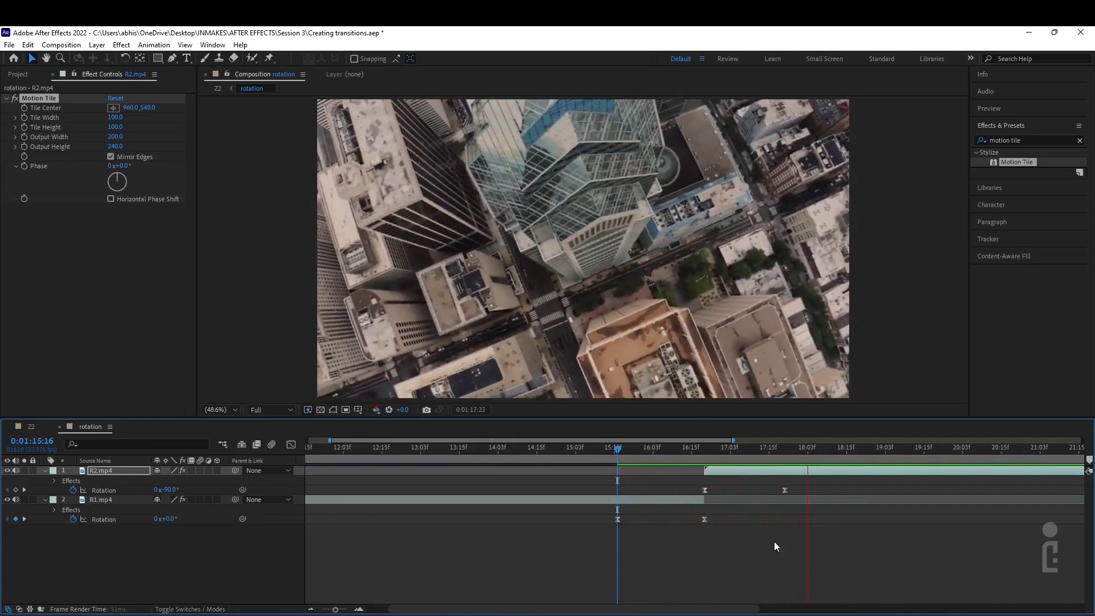
{"action": "key", "text": "space"}
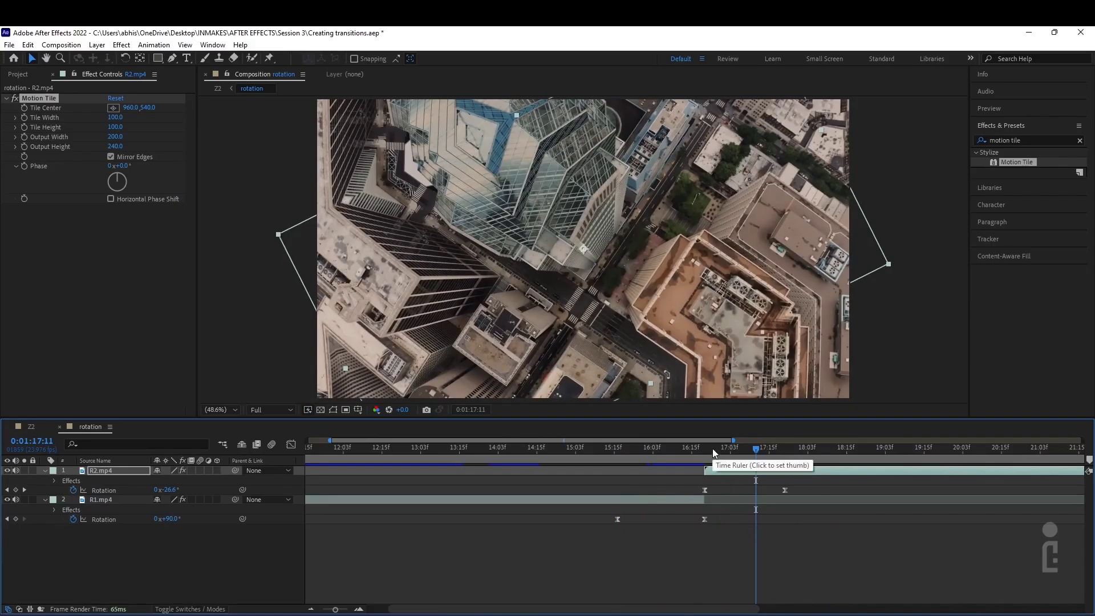
{"action": "left_click_drag", "start_coordinate": [713, 448], "coordinate": [704, 449]}
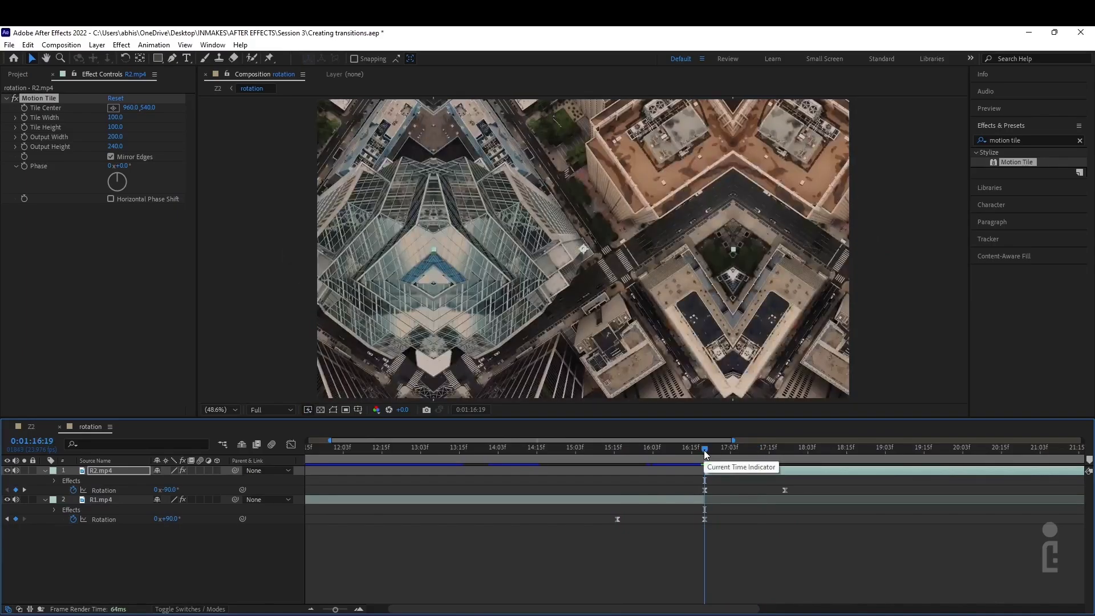
{"action": "left_click_drag", "start_coordinate": [720, 518], "coordinate": [578, 521]}
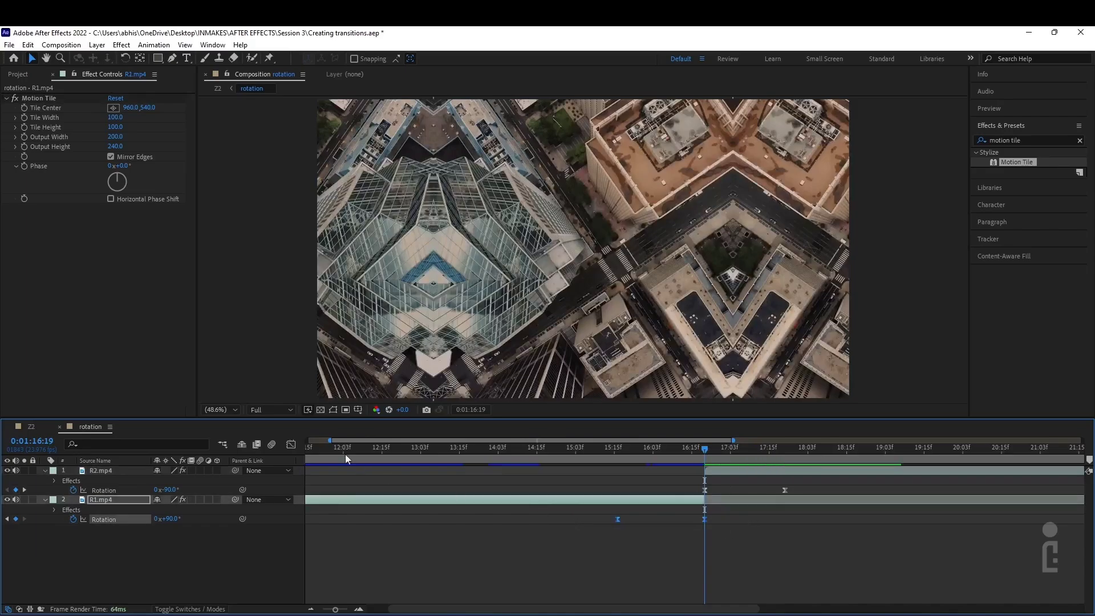
{"action": "left_click", "coordinate": [288, 445]}
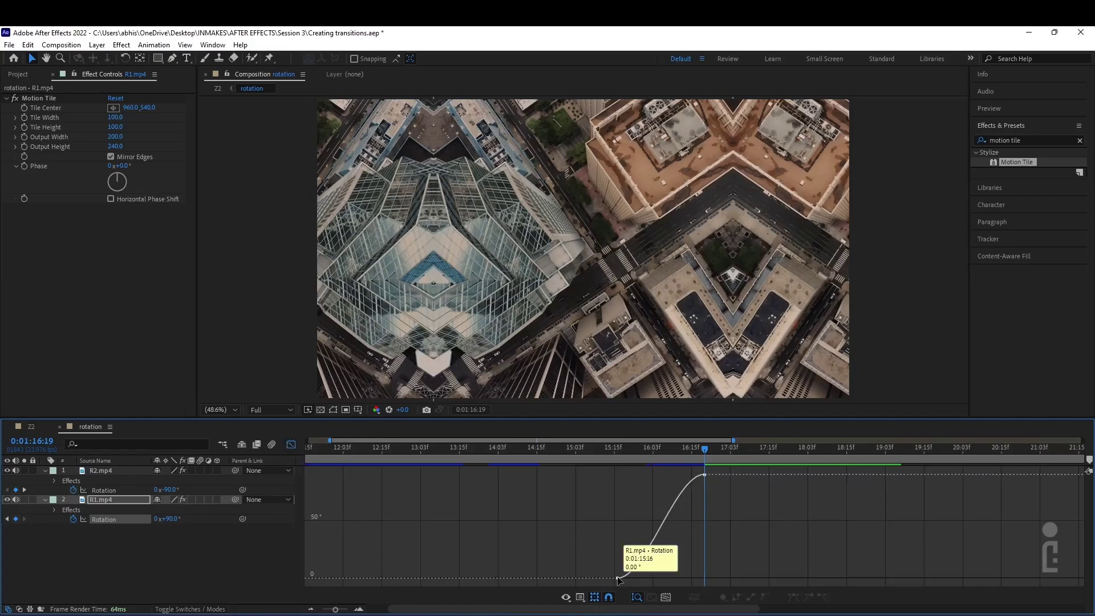
{"action": "left_click_drag", "start_coordinate": [647, 578], "coordinate": [697, 573]}
{"action": "left_click_drag", "start_coordinate": [675, 474], "coordinate": [700, 528]}
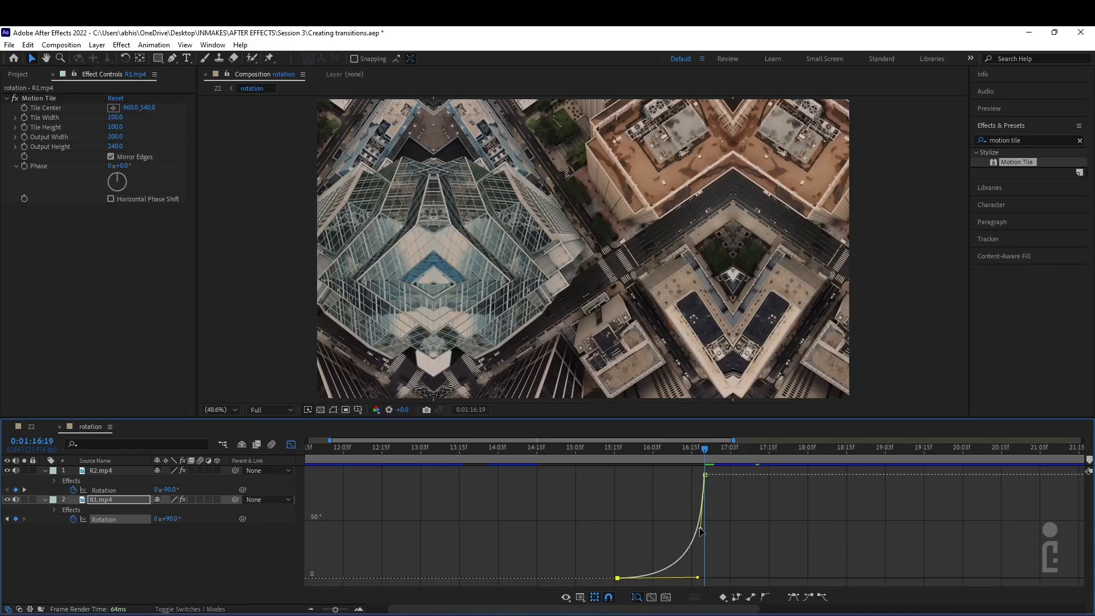
{"action": "left_click_drag", "start_coordinate": [701, 529], "coordinate": [703, 530]}
Reshape R2.mp4's Rotation curve so it leaves the cut steeply and slows gradually into its last keyframe, and preview the result
{"action": "key", "text": "ctrl+Up"}
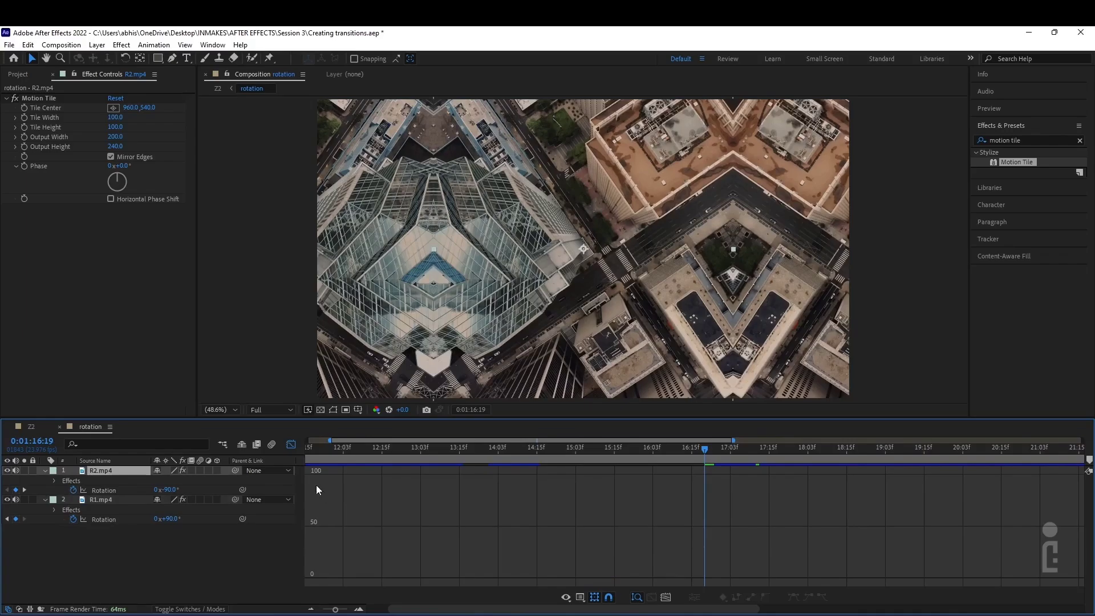
{"action": "left_click", "coordinate": [288, 444]}
{"action": "left_click_drag", "start_coordinate": [832, 486], "coordinate": [669, 495]}
{"action": "left_click", "coordinate": [291, 444]}
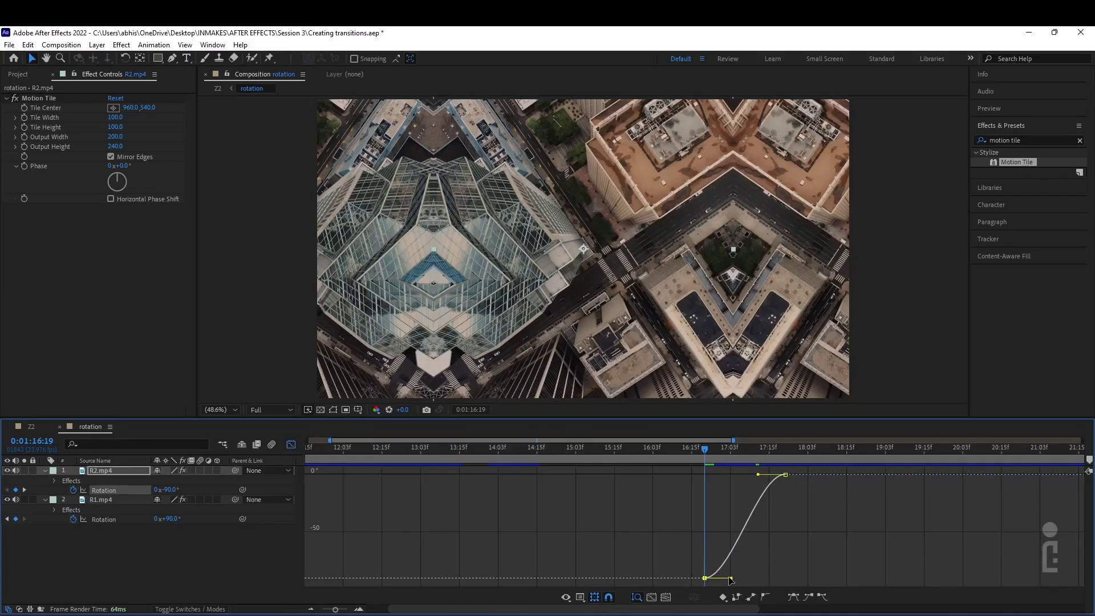
{"action": "left_click_drag", "start_coordinate": [731, 577], "coordinate": [707, 520]}
{"action": "left_click_drag", "start_coordinate": [758, 475], "coordinate": [712, 475]}
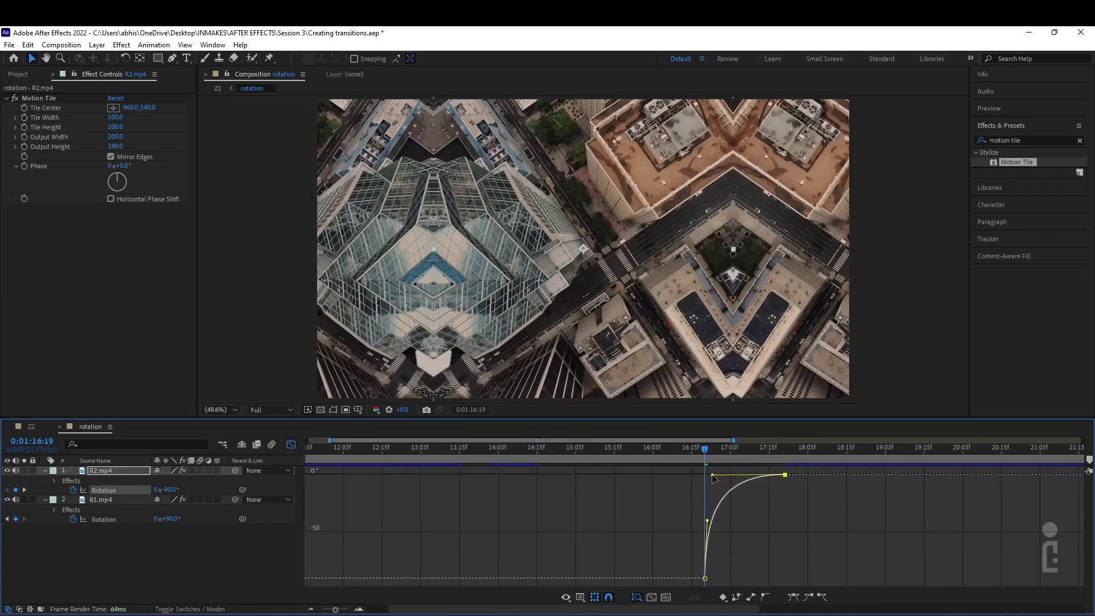
{"action": "left_click", "coordinate": [291, 444]}
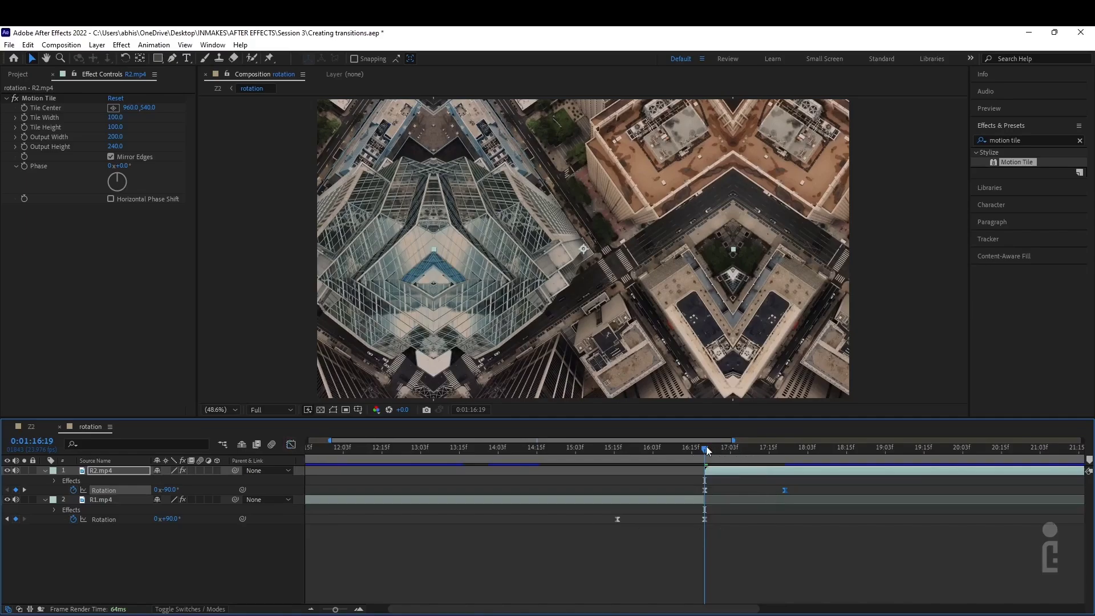
{"action": "left_click_drag", "start_coordinate": [685, 453], "coordinate": [597, 450]}
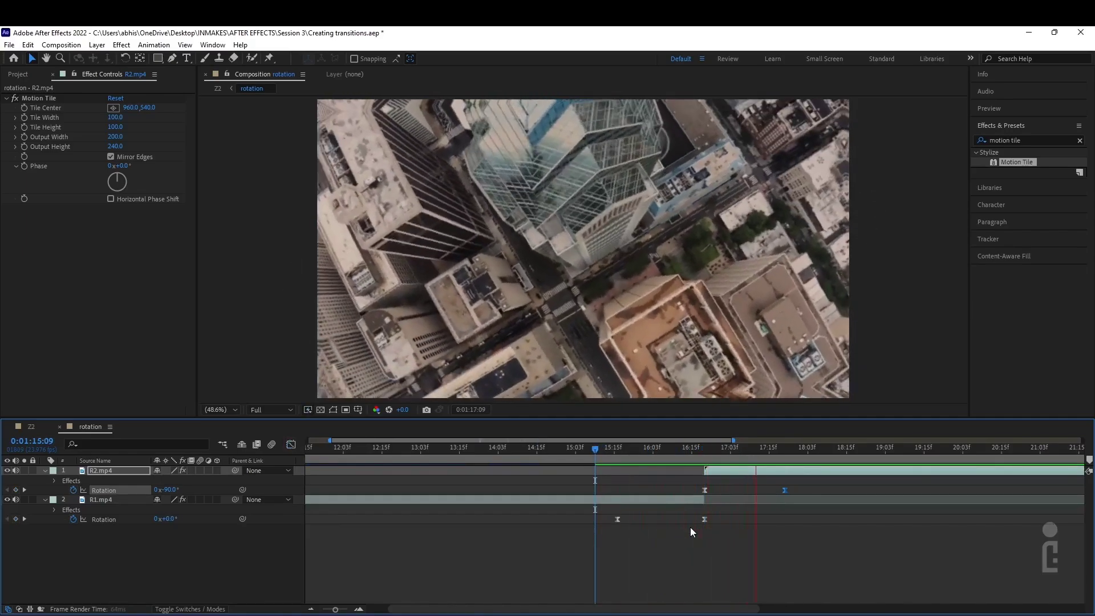
{"action": "key", "text": "space"}
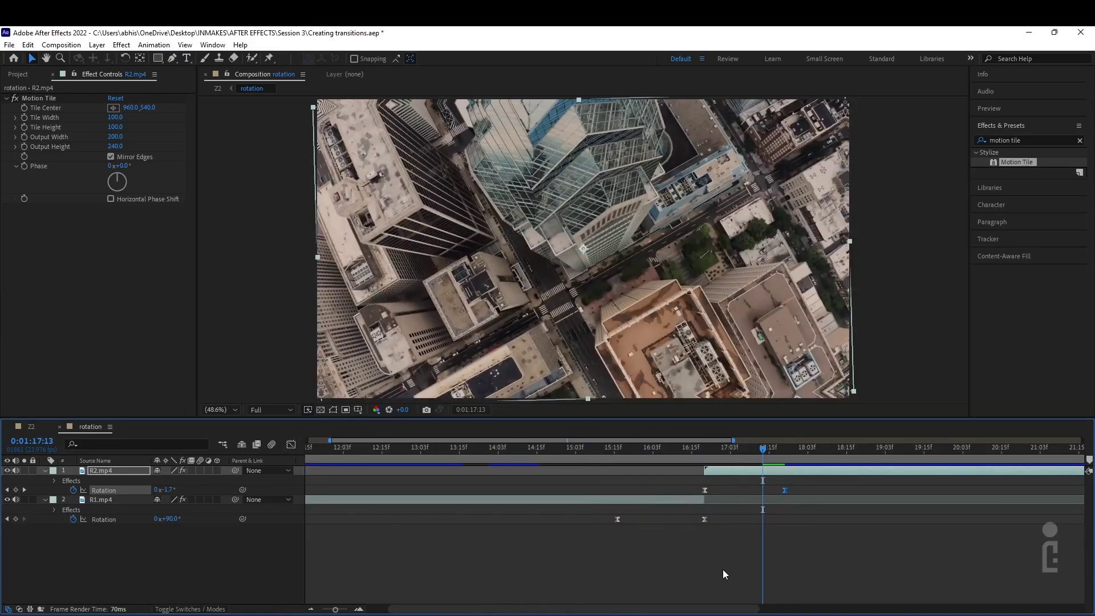
Enable motion blur for the rotation composition and for both the R2.mp4 and R1.mp4 layers, and play back the transition
{"action": "left_click", "coordinate": [273, 446]}
{"action": "key", "text": "ctrl+a"}
{"action": "key", "text": "u"}
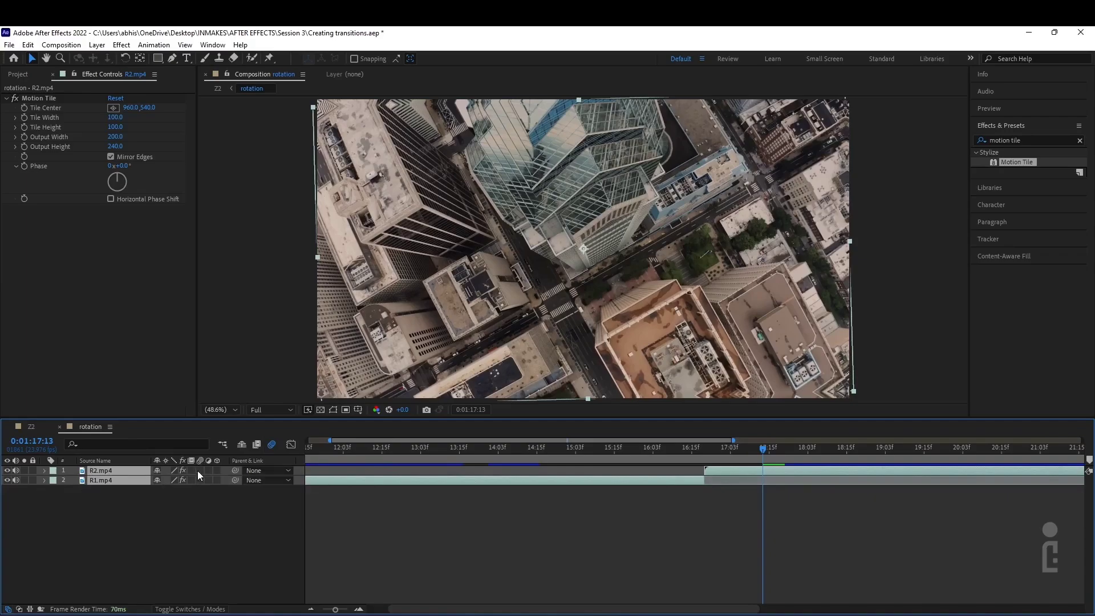
{"action": "left_click_drag", "start_coordinate": [197, 470], "coordinate": [197, 481]}
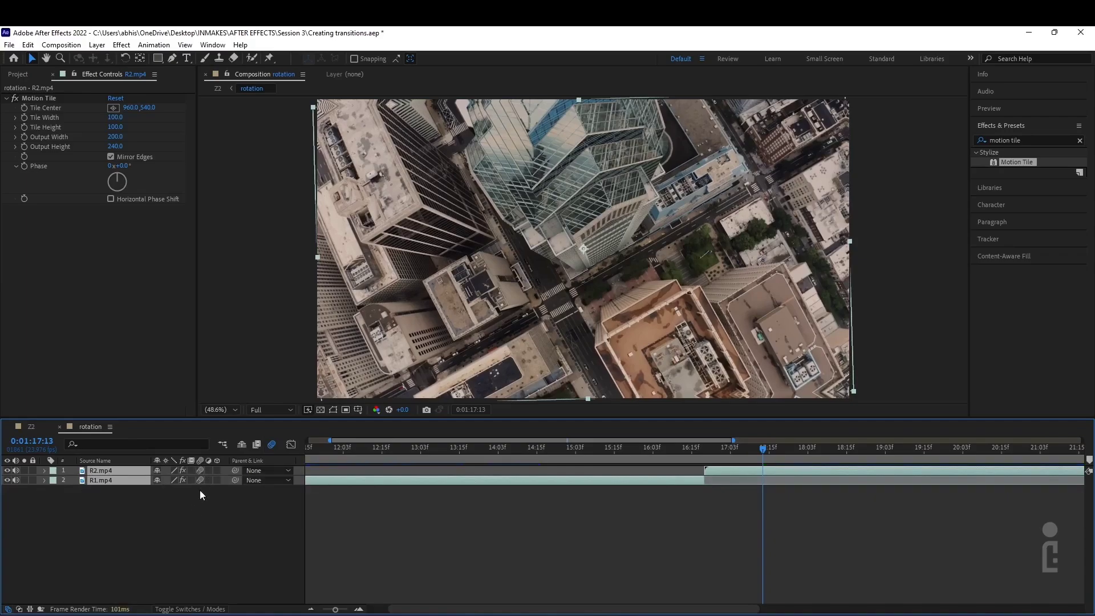
{"action": "left_click", "coordinate": [191, 534]}
{"action": "key", "text": "space"}
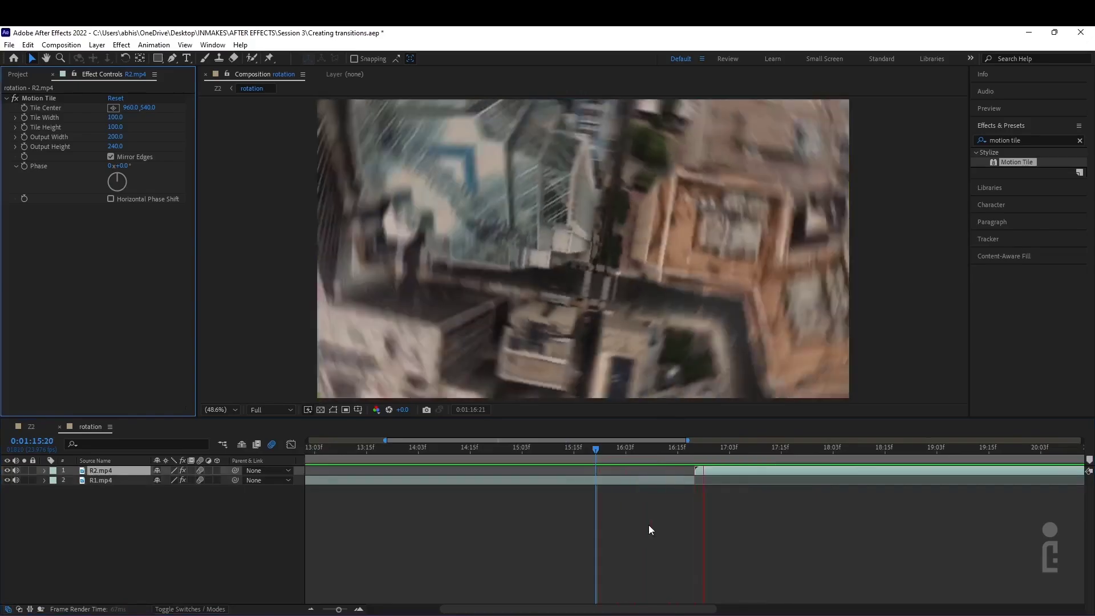
{"action": "left_click", "coordinate": [501, 450]}
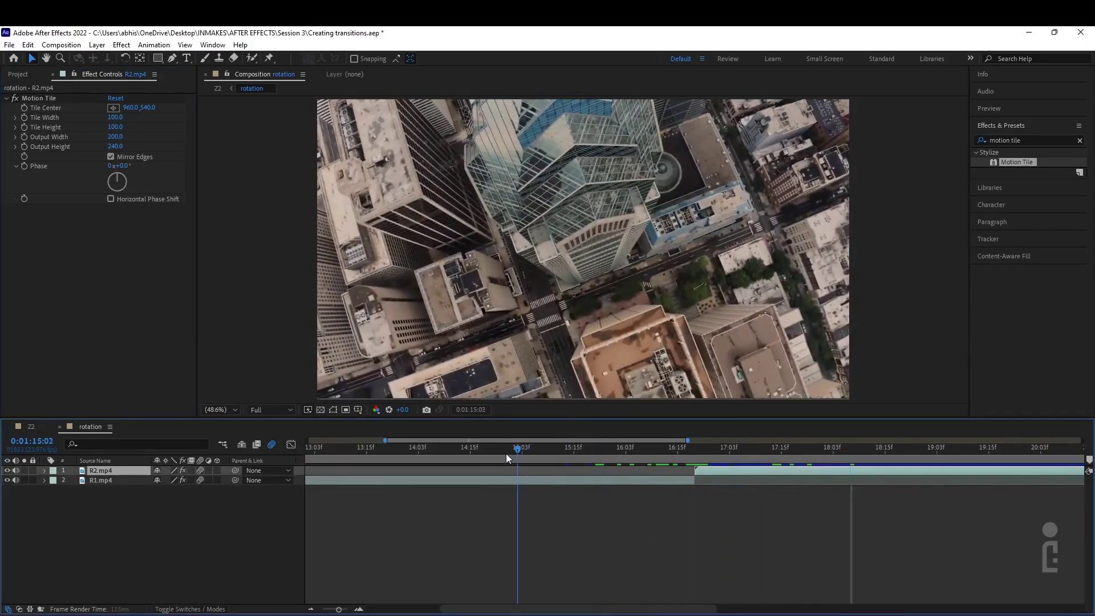
{"action": "key", "text": "space"}
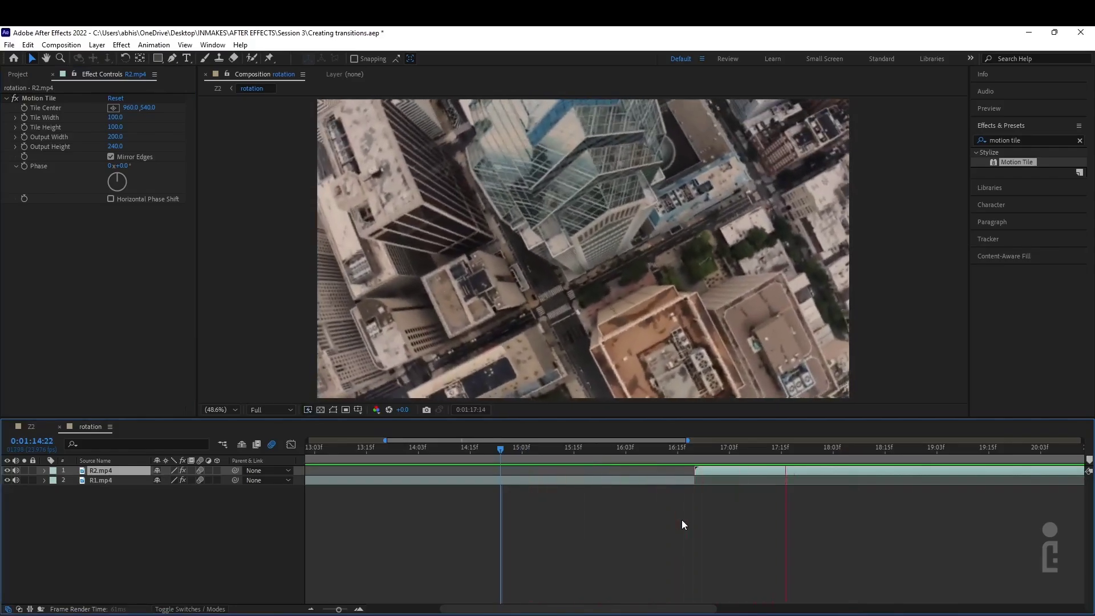
{"action": "key", "text": "space"}
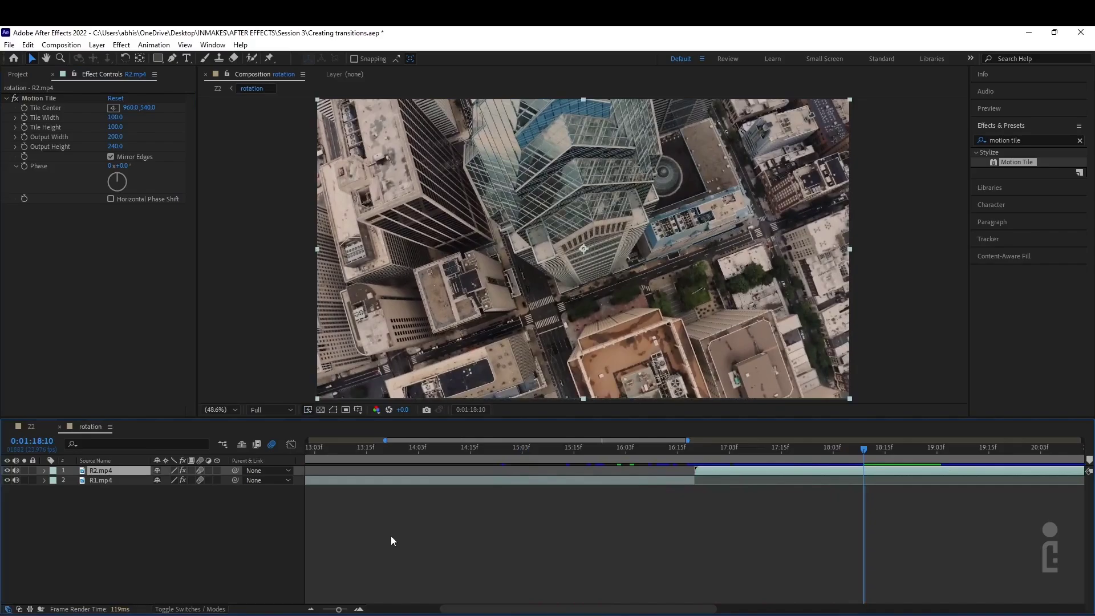
Return to the Z2 composition and pre-compose the S2.mp4 and S1.mp4 layers into a new composition named slide
{"action": "left_click", "coordinate": [25, 424]}
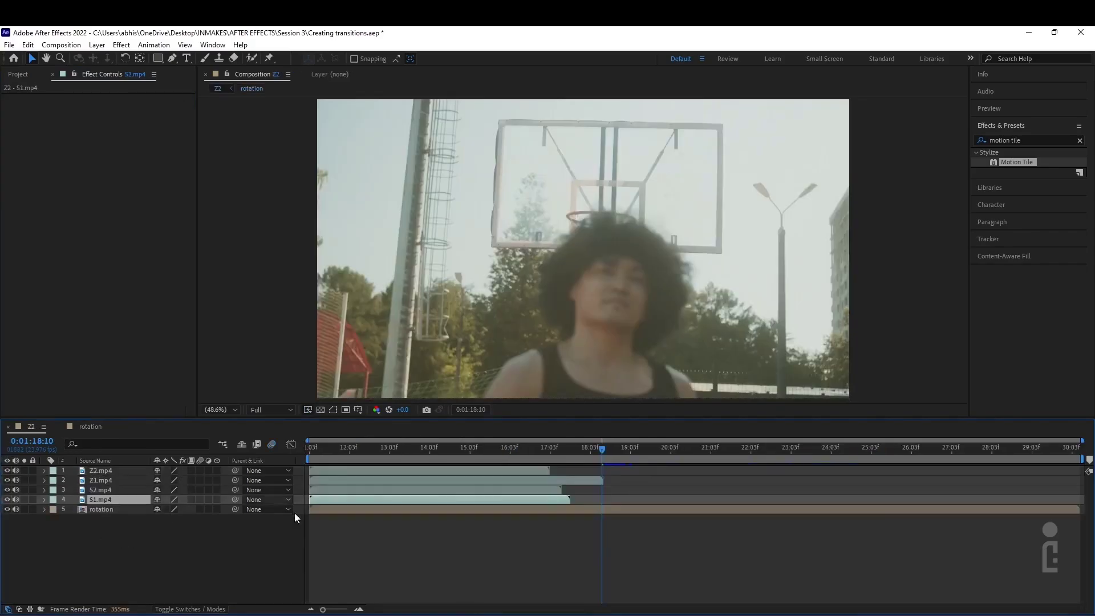
{"action": "left_click", "coordinate": [295, 513]}
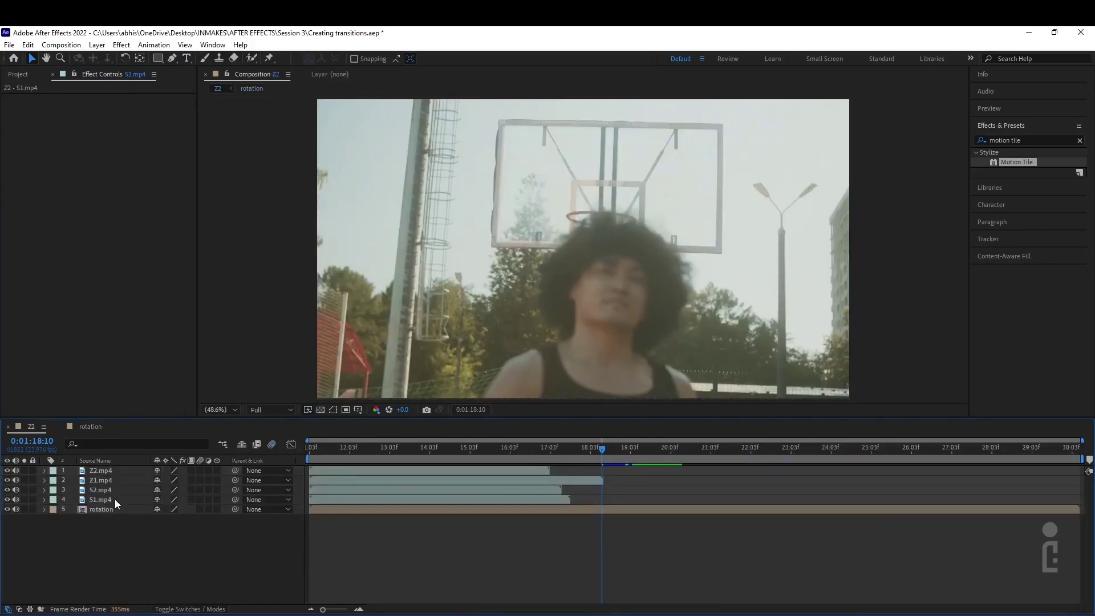
{"action": "left_click", "coordinate": [115, 500]}
{"action": "left_click", "coordinate": [115, 492], "text": "shift"}
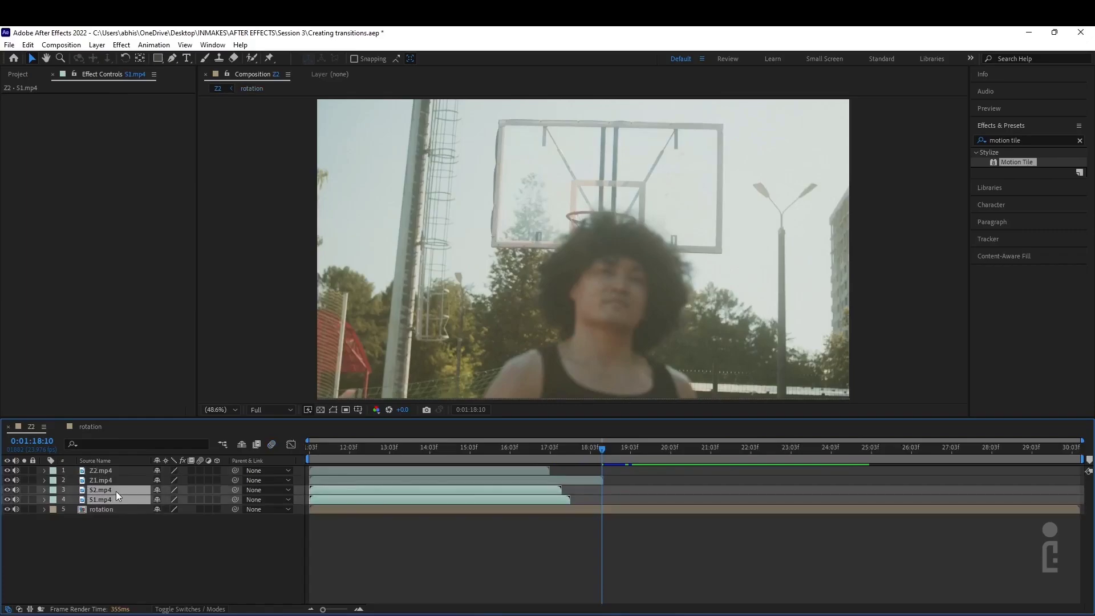
{"action": "right_click", "coordinate": [115, 491]}
{"action": "left_click", "coordinate": [194, 414]}
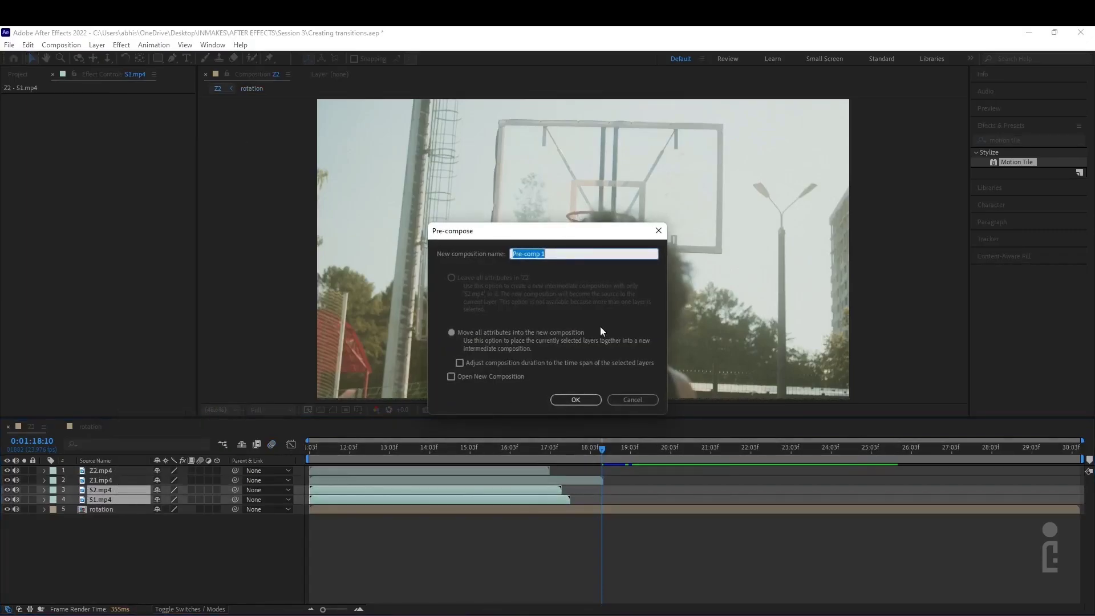
{"action": "type", "text": "slide"}
{"action": "left_click", "coordinate": [562, 400]}
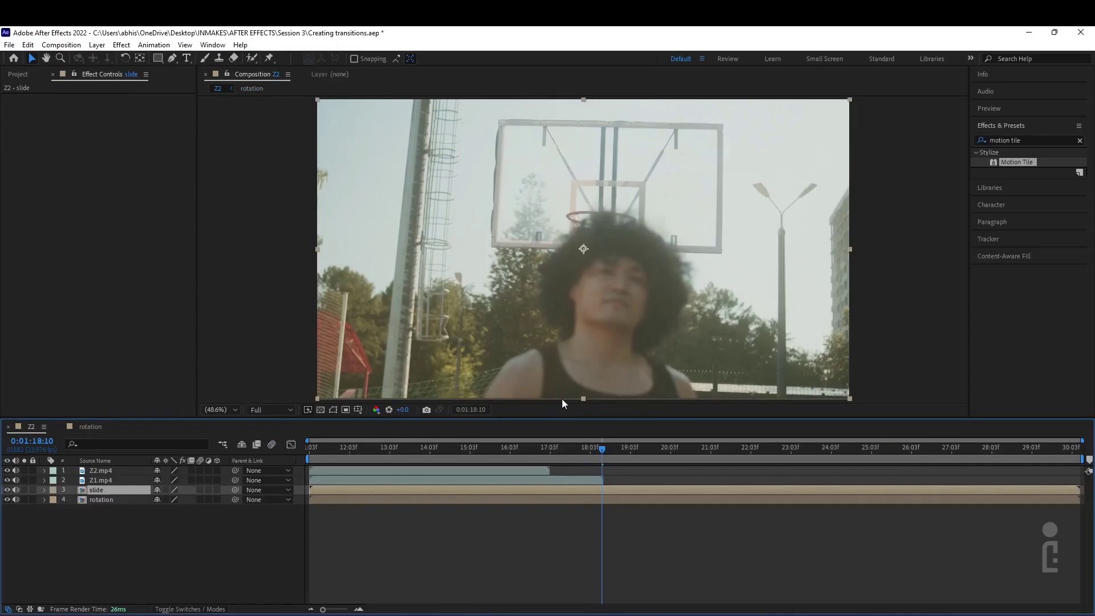
Open the slide composition, move S2.mp4 so it starts where S1.mp4 ends, and scrub through the clips
{"action": "double_click", "coordinate": [99, 490]}
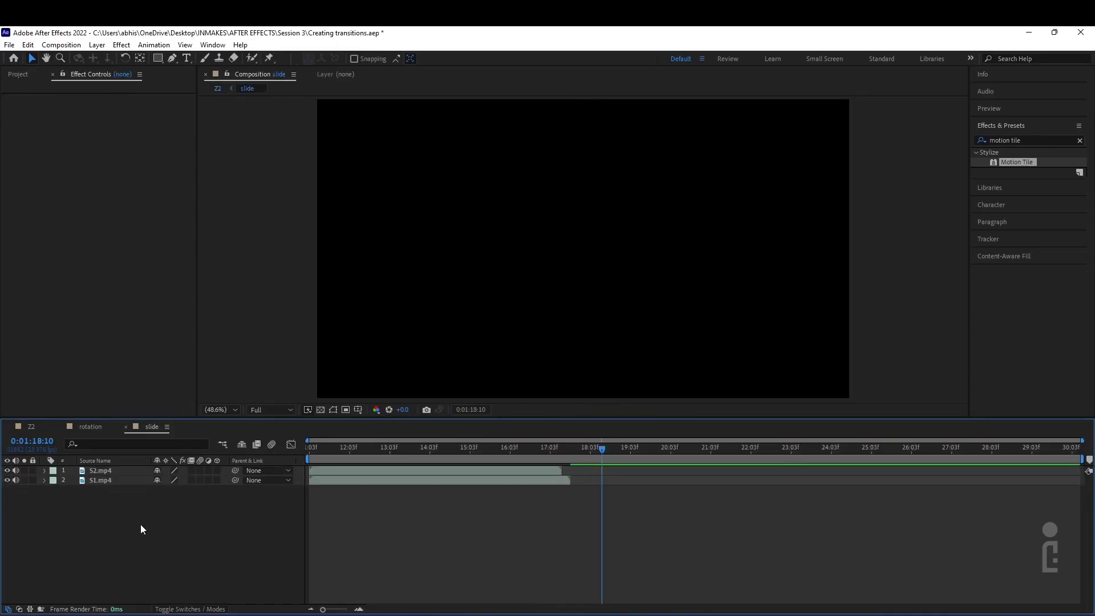
{"action": "left_click", "coordinate": [337, 470]}
{"action": "left_click_drag", "start_coordinate": [338, 470], "coordinate": [600, 480]}
{"action": "left_click", "coordinate": [498, 449]}
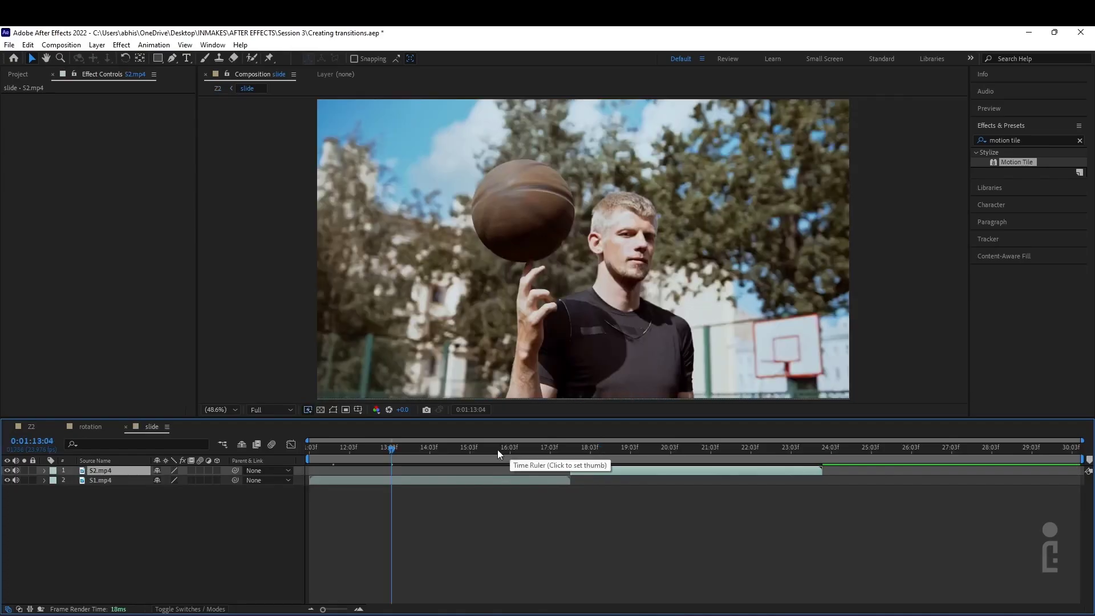
{"action": "left_click_drag", "start_coordinate": [497, 449], "coordinate": [823, 467]}
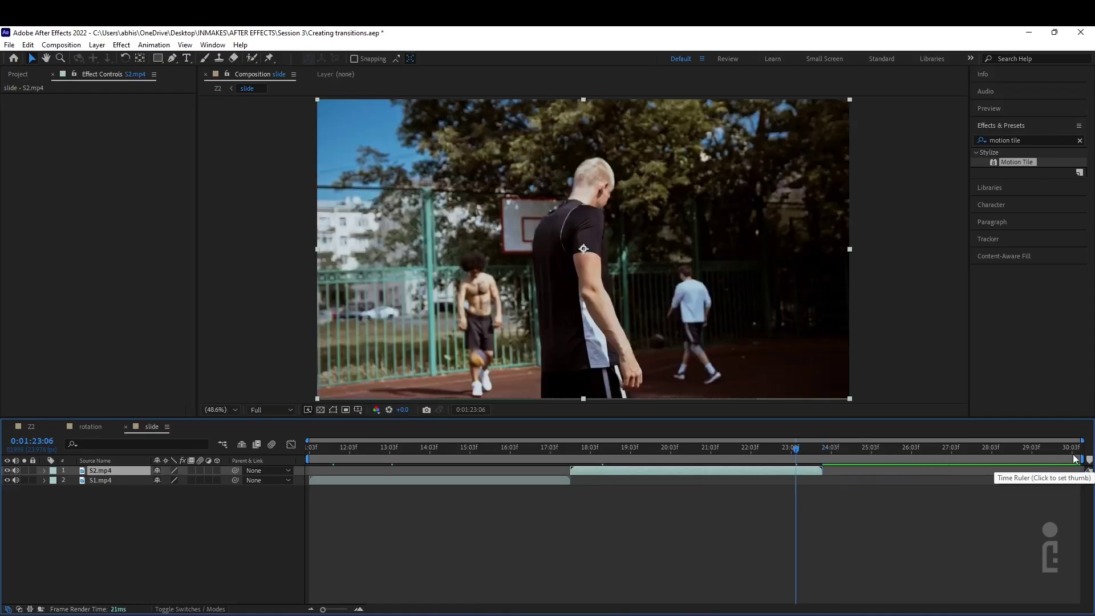
End the work area at the end of S2.mp4 and trim the slide composition to it
{"action": "left_click_drag", "start_coordinate": [1086, 458], "coordinate": [825, 471]}
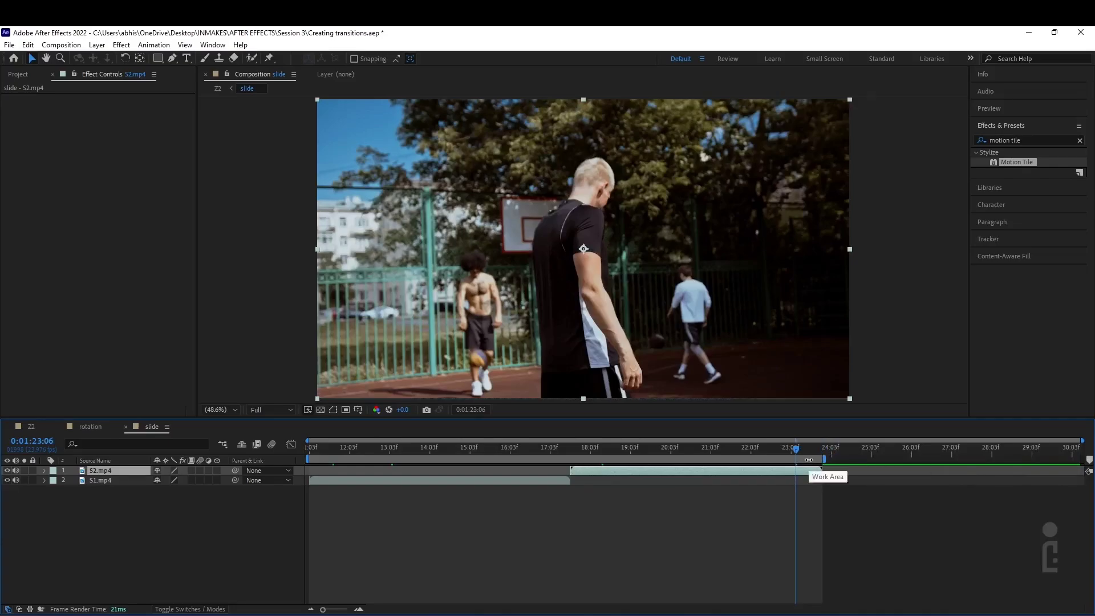
{"action": "right_click", "coordinate": [808, 459]}
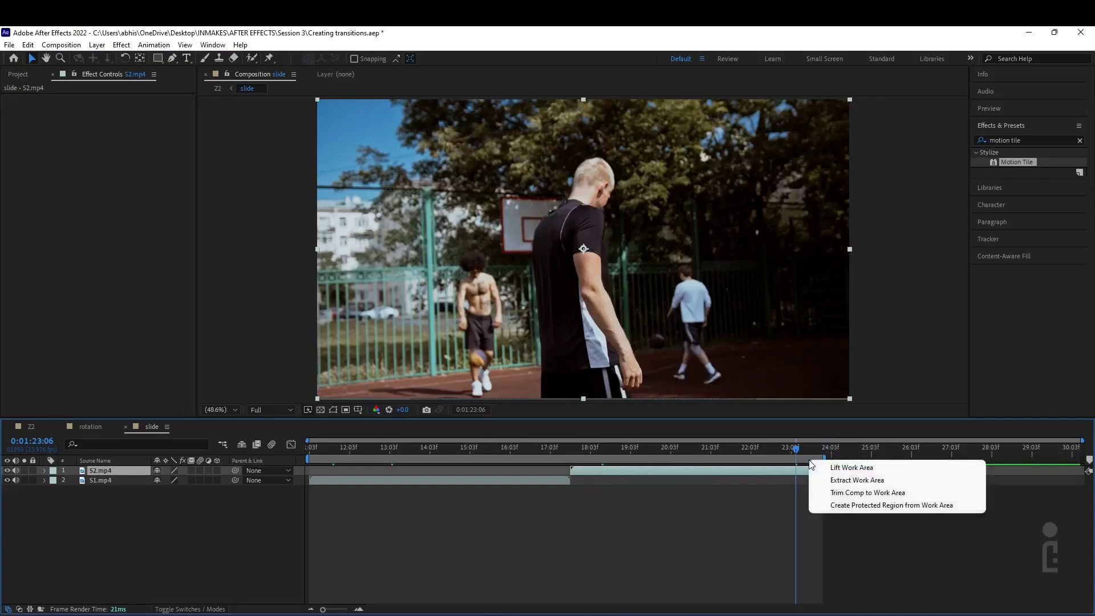
{"action": "left_click", "coordinate": [872, 495]}
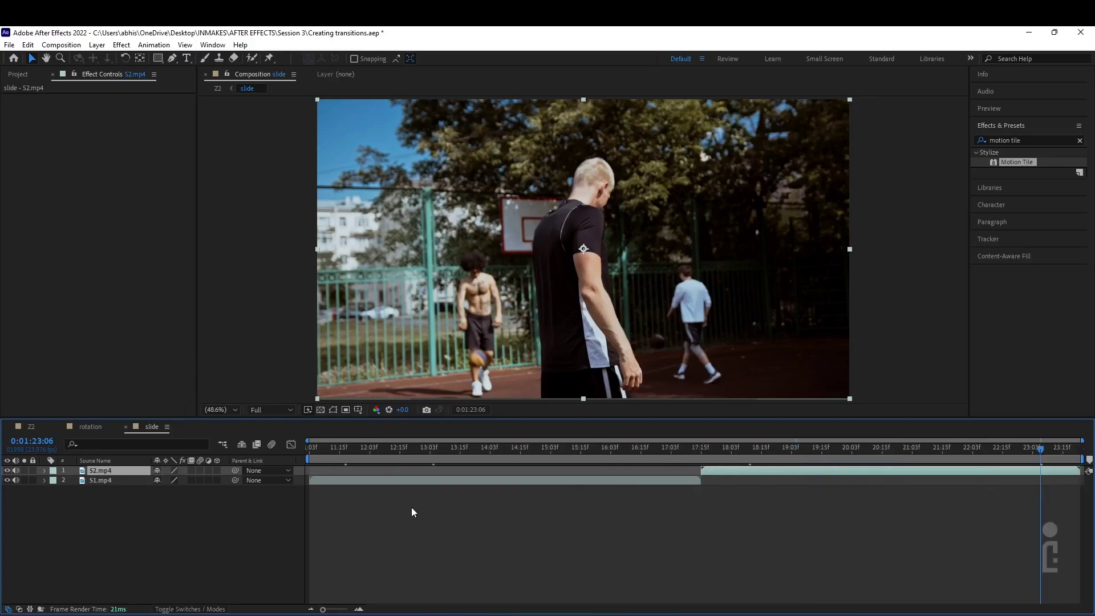
Play back the slide composition from its start through the cut between S1.mp4 and S2.mp4
{"action": "left_click_drag", "start_coordinate": [349, 450], "coordinate": [622, 471]}
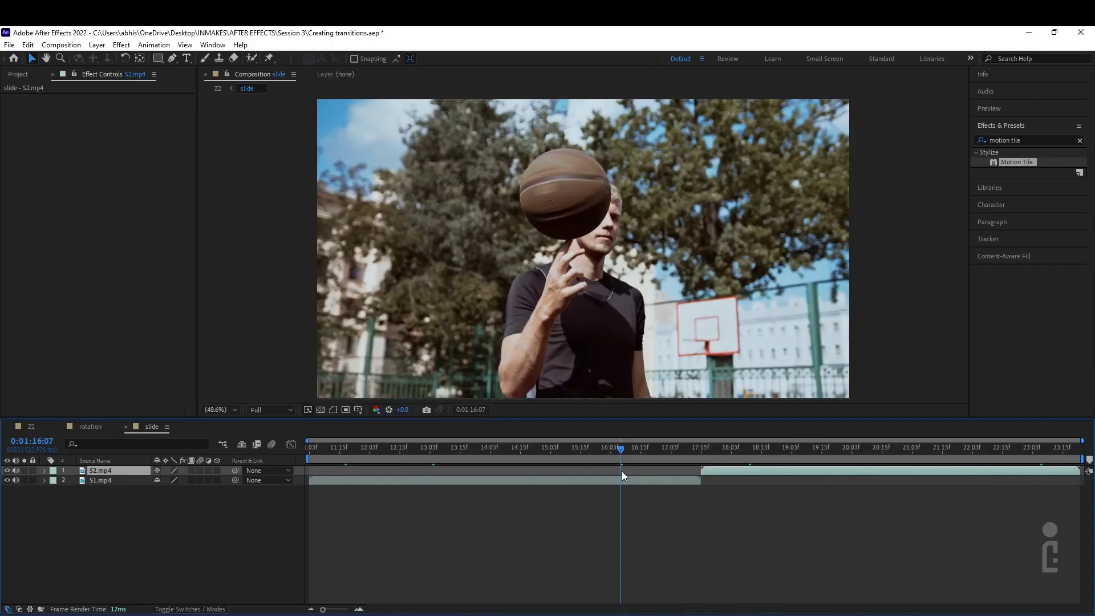
{"action": "left_click_drag", "start_coordinate": [330, 448], "coordinate": [311, 452]}
{"action": "key", "text": "space"}
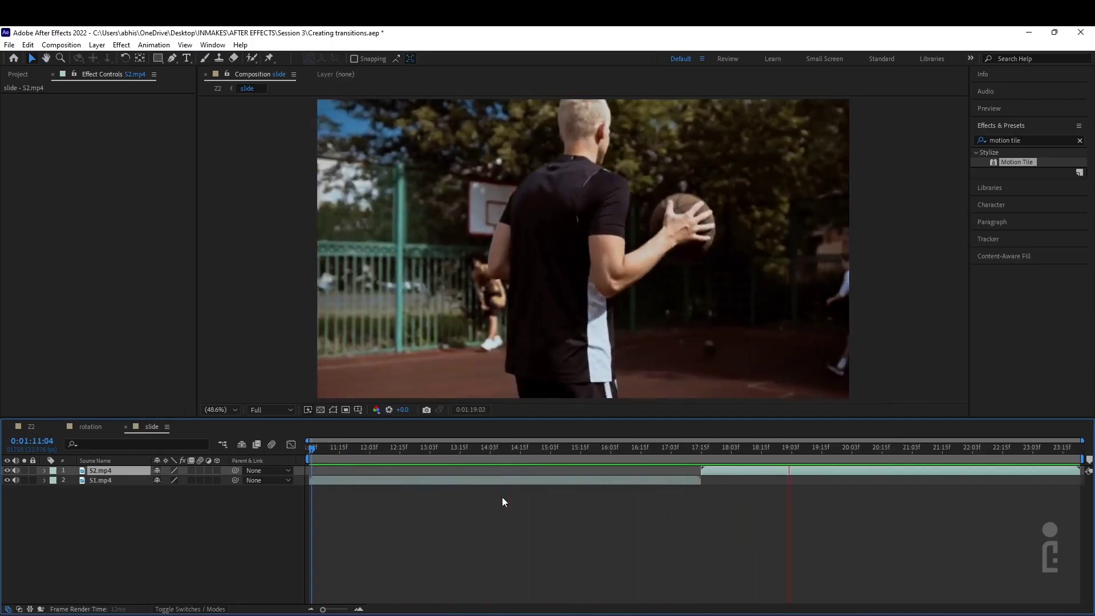
{"action": "key", "text": "space"}
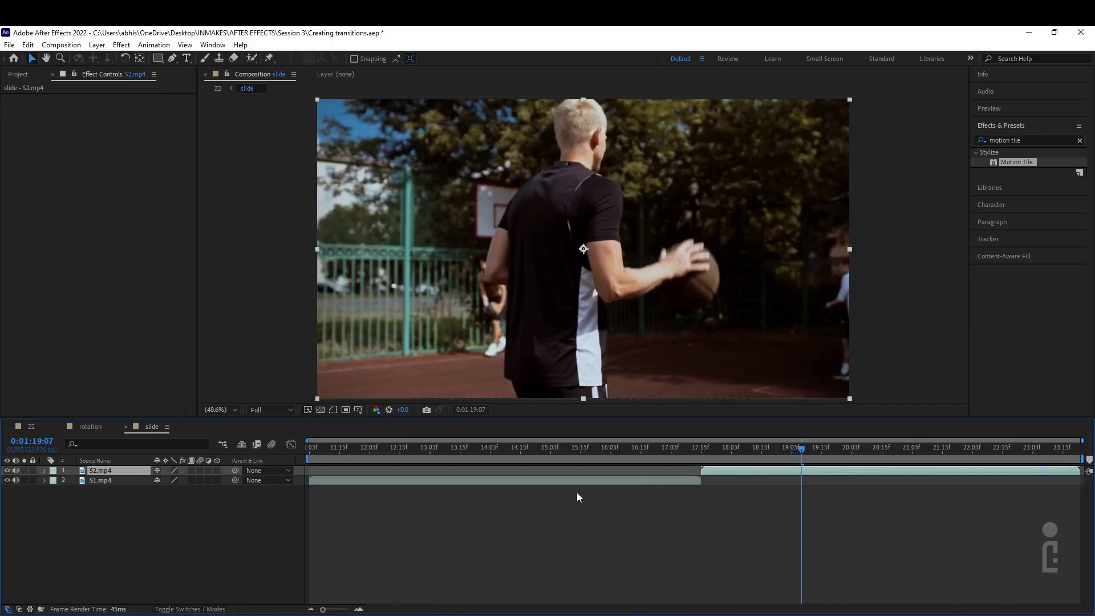
{"action": "left_click_drag", "start_coordinate": [98, 511], "coordinate": [115, 470]}
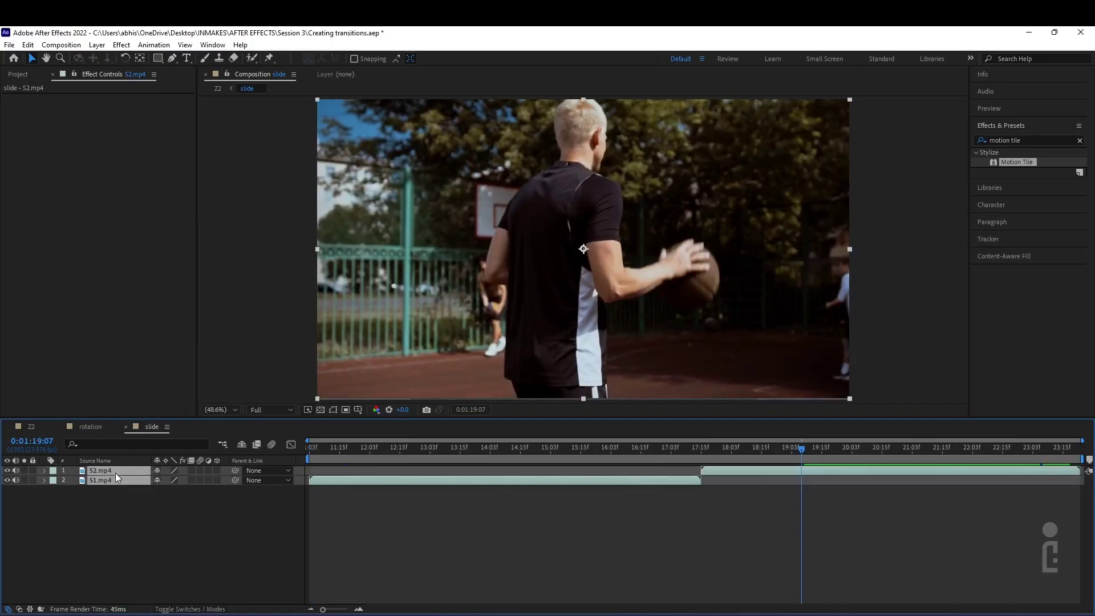
{"action": "key", "text": "p"}
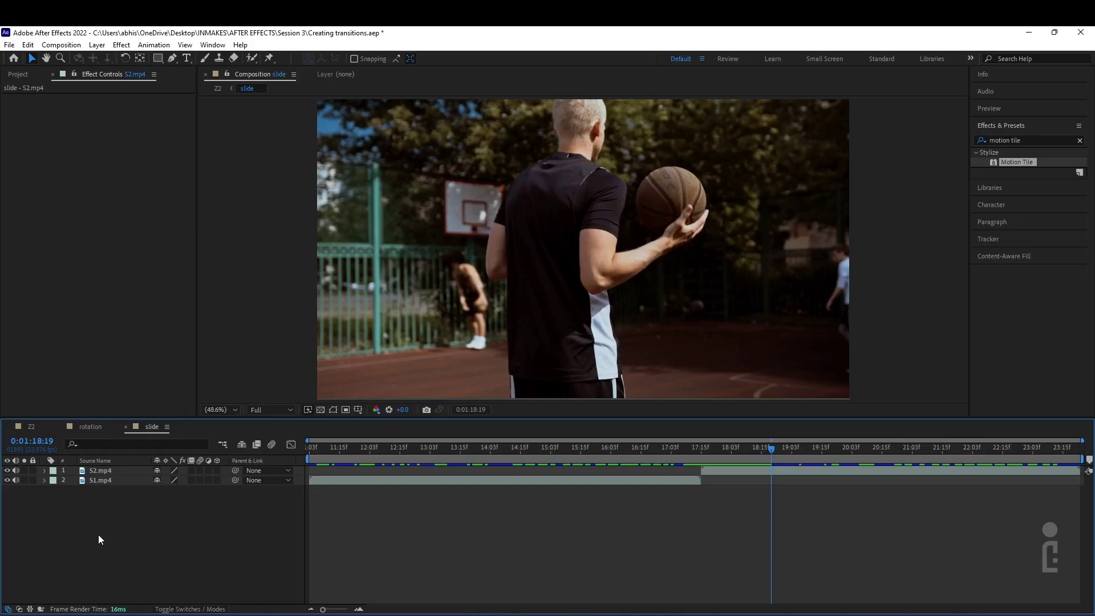
Add a new adjustment layer above S2.mp4 and S1.mp4 in the slide composition
{"action": "right_click", "coordinate": [107, 532]}
{"action": "mouse_move", "coordinate": [217, 390]}
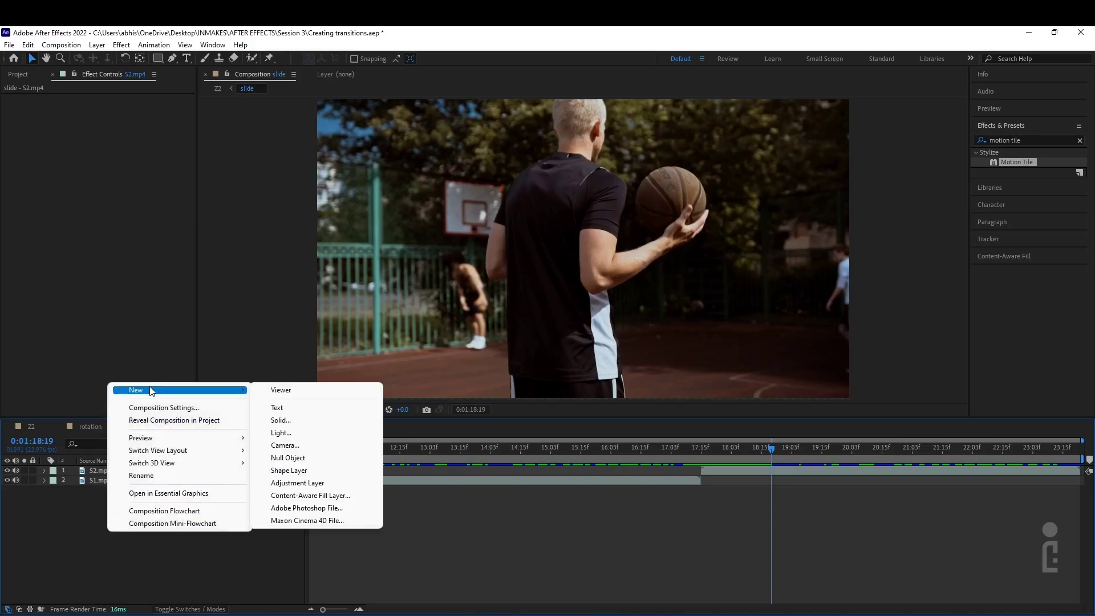
{"action": "left_click", "coordinate": [291, 483]}
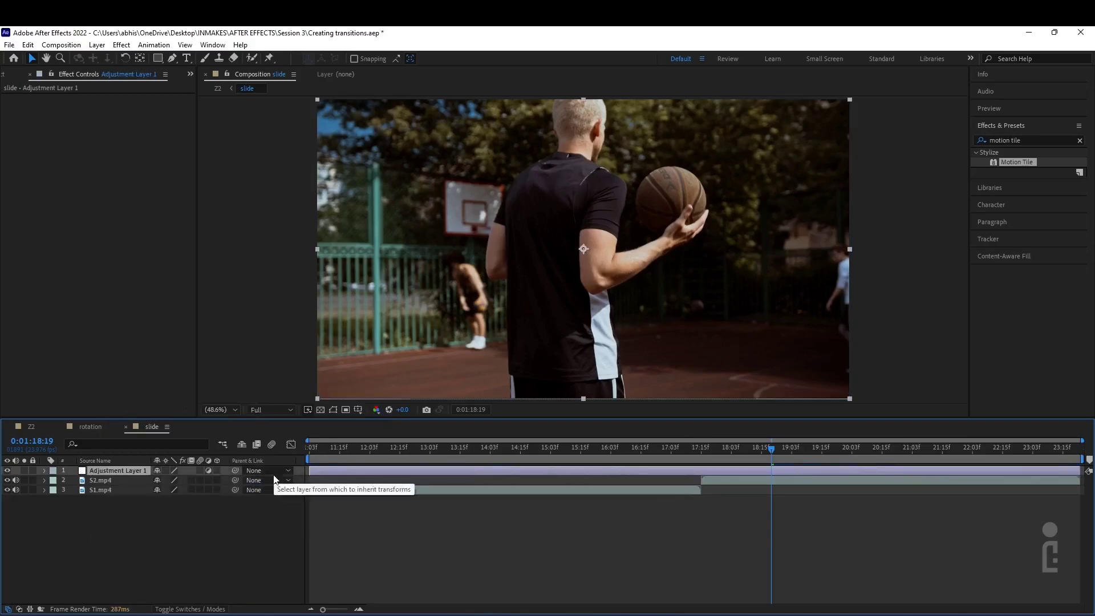
{"action": "left_click", "coordinate": [634, 548]}
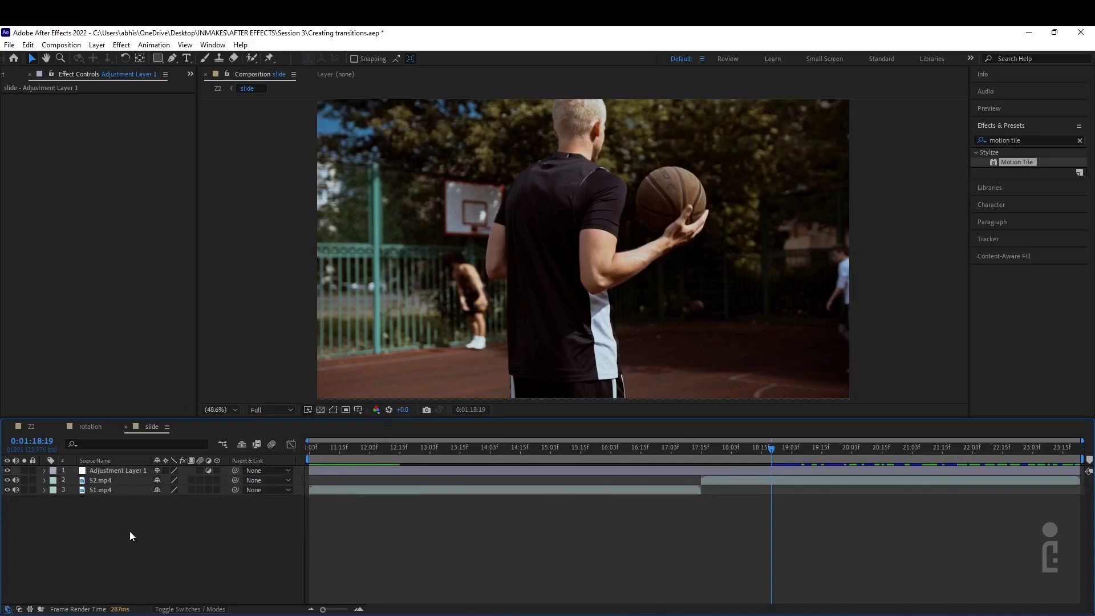
{"action": "left_click", "coordinate": [97, 45]}
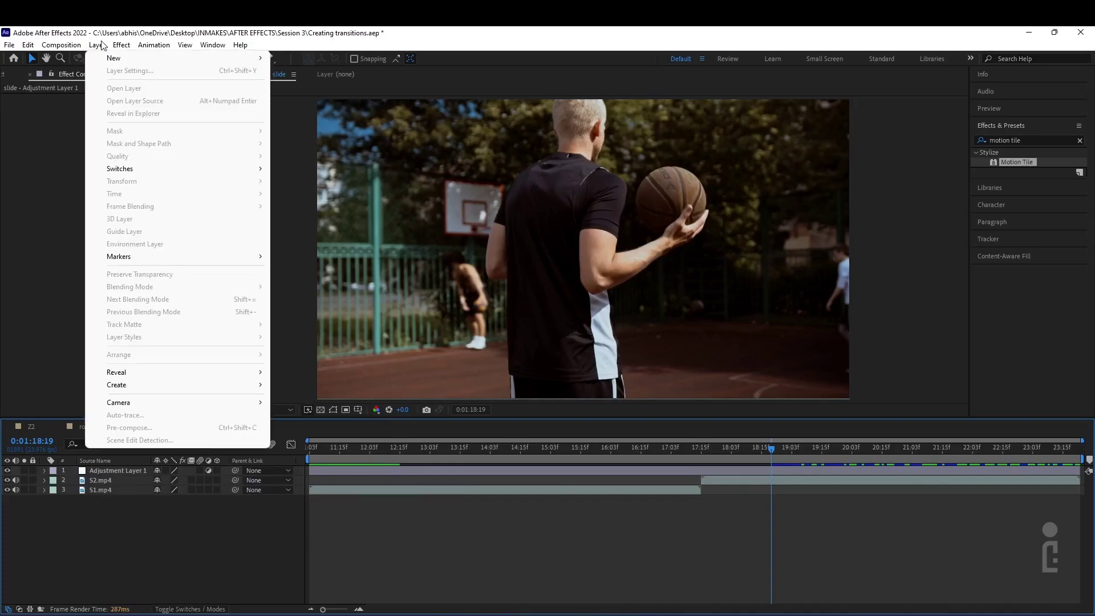
{"action": "mouse_move", "coordinate": [114, 58]}
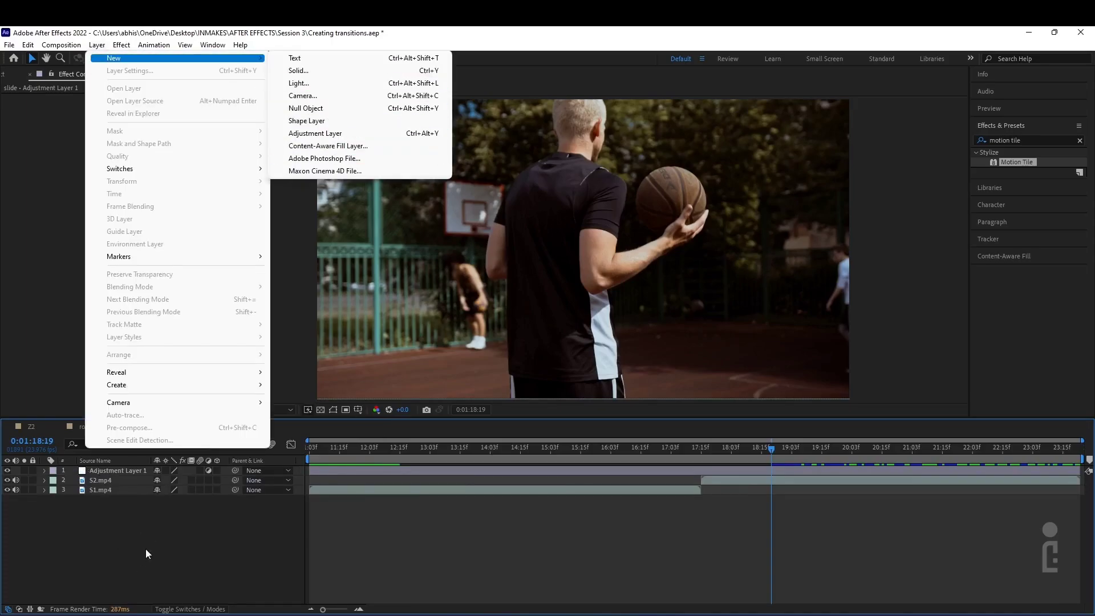
{"action": "left_click", "coordinate": [136, 532]}
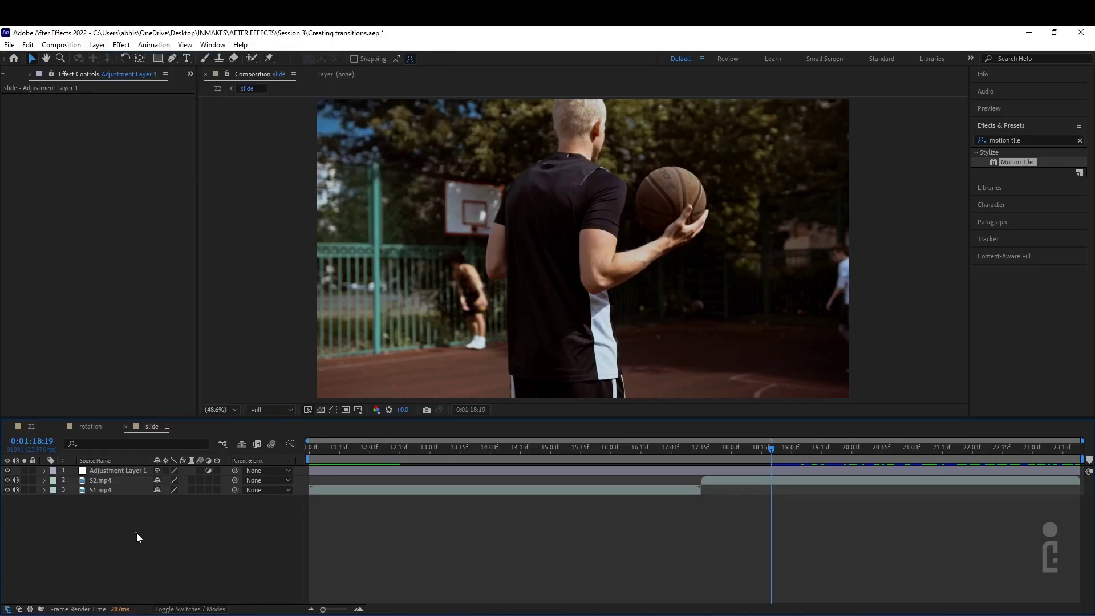
Apply the Motion Tile effect to the adjustment layer and set the current time to 0:01:17:07, just before the cut
{"action": "left_click", "coordinate": [588, 471]}
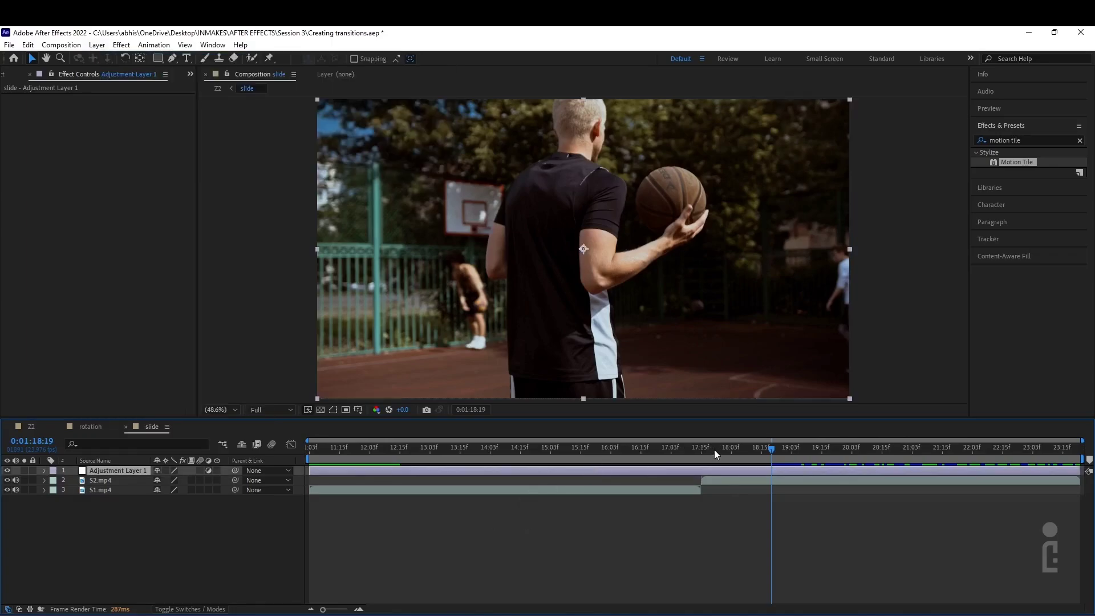
{"action": "left_click", "coordinate": [685, 448]}
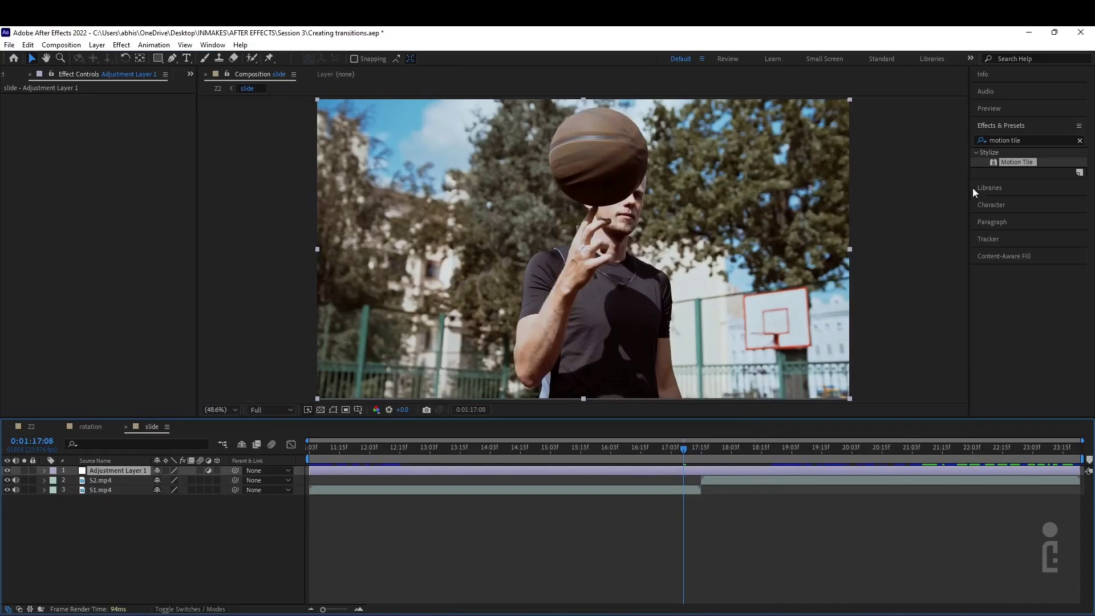
{"action": "double_click", "coordinate": [1016, 162]}
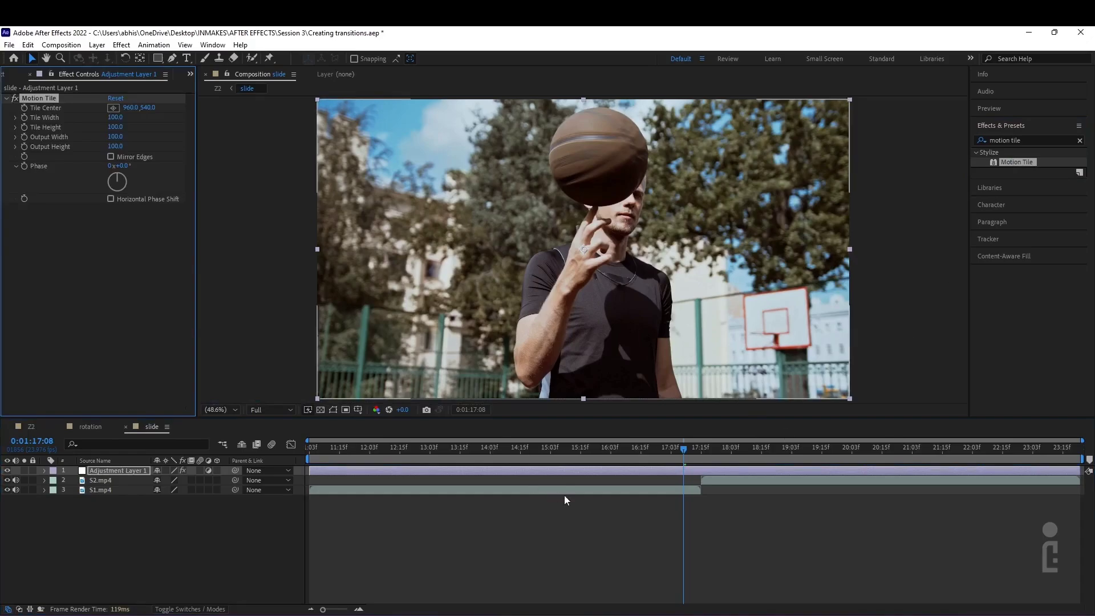
{"action": "key", "text": "Page_Up"}
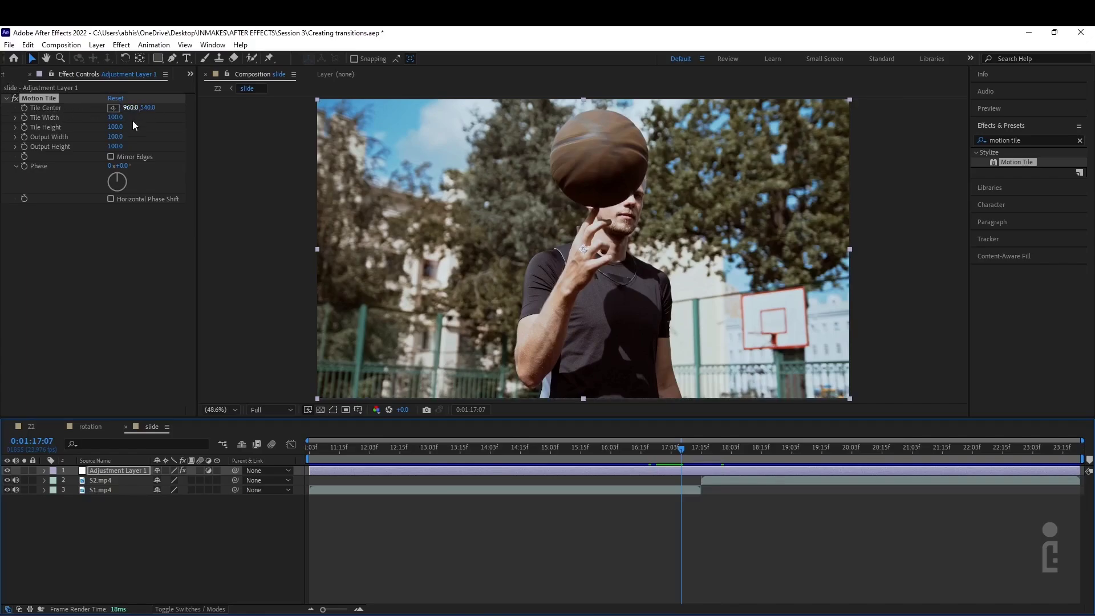
Try out horizontal Tile Center shifts in the adjustment layer's Motion Tile effect, and reset the effect
{"action": "left_click_drag", "start_coordinate": [128, 110], "coordinate": [8, 77]}
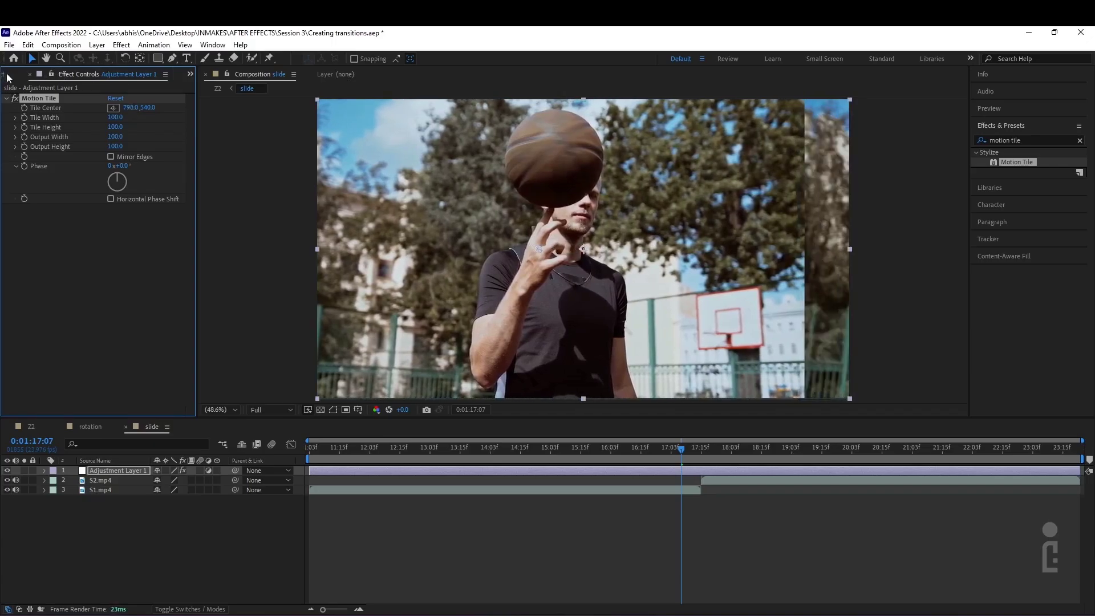
{"action": "key", "text": "ctrl+z"}
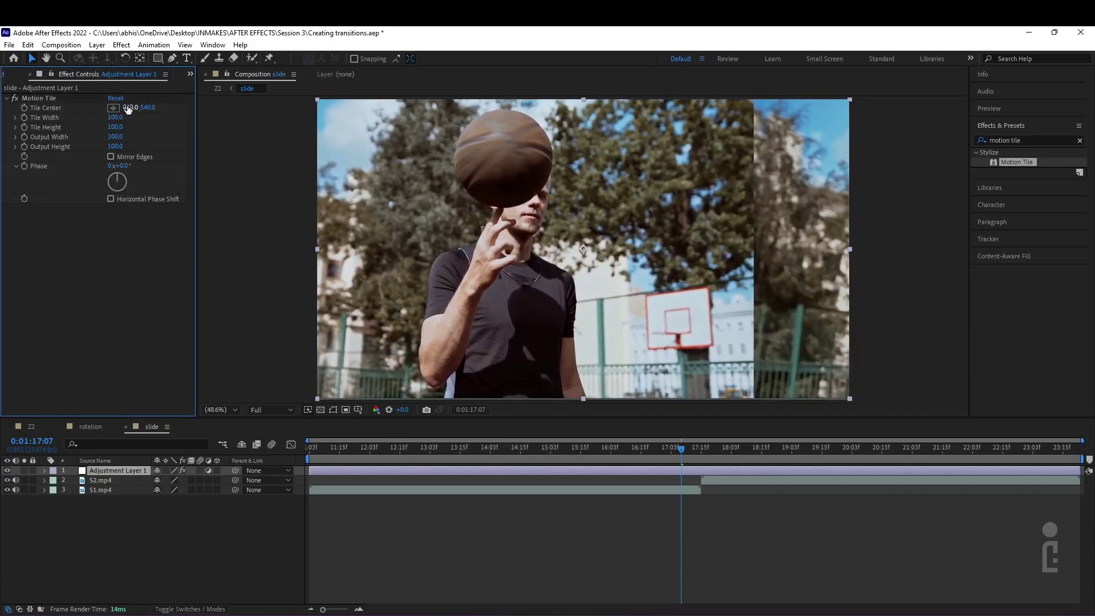
{"action": "left_click_drag", "start_coordinate": [128, 108], "coordinate": [576, 66]}
{"action": "left_click", "coordinate": [115, 98]}
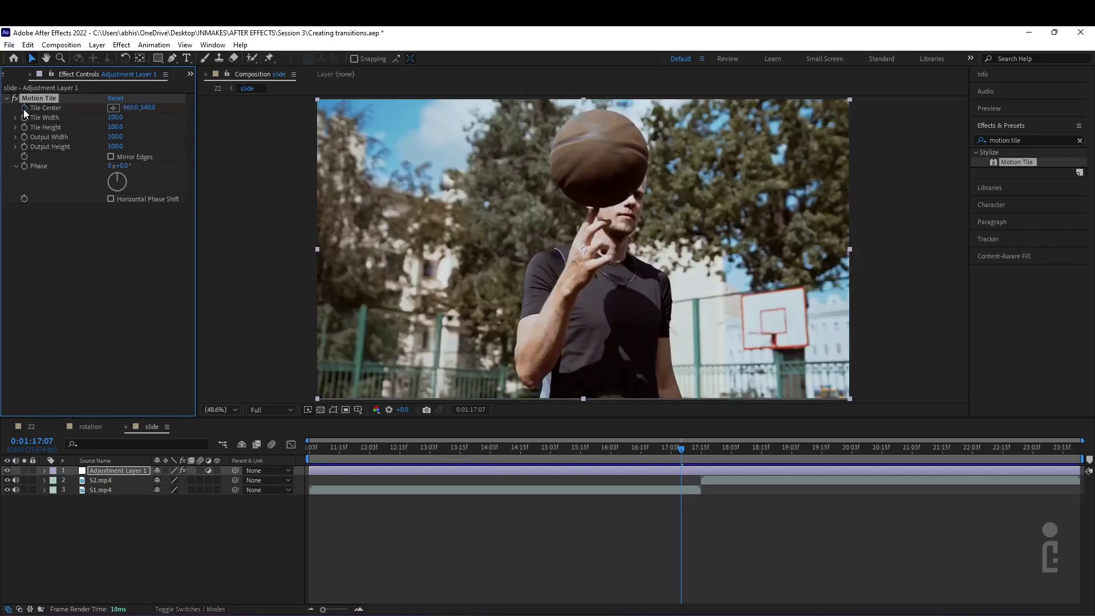
Keyframe the adjustment layer's Tile Center at -4800, 540 at 0:01:17:23, just after the cut, and reveal the layer's keyframes
{"action": "left_click", "coordinate": [707, 451]}
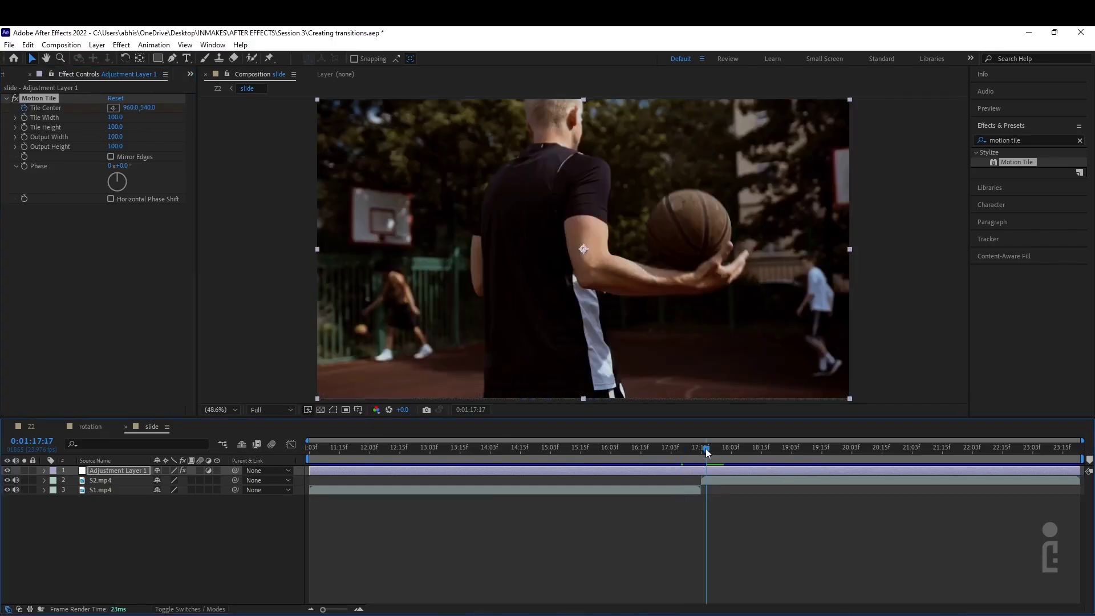
{"action": "left_click_drag", "start_coordinate": [707, 451], "coordinate": [721, 451]}
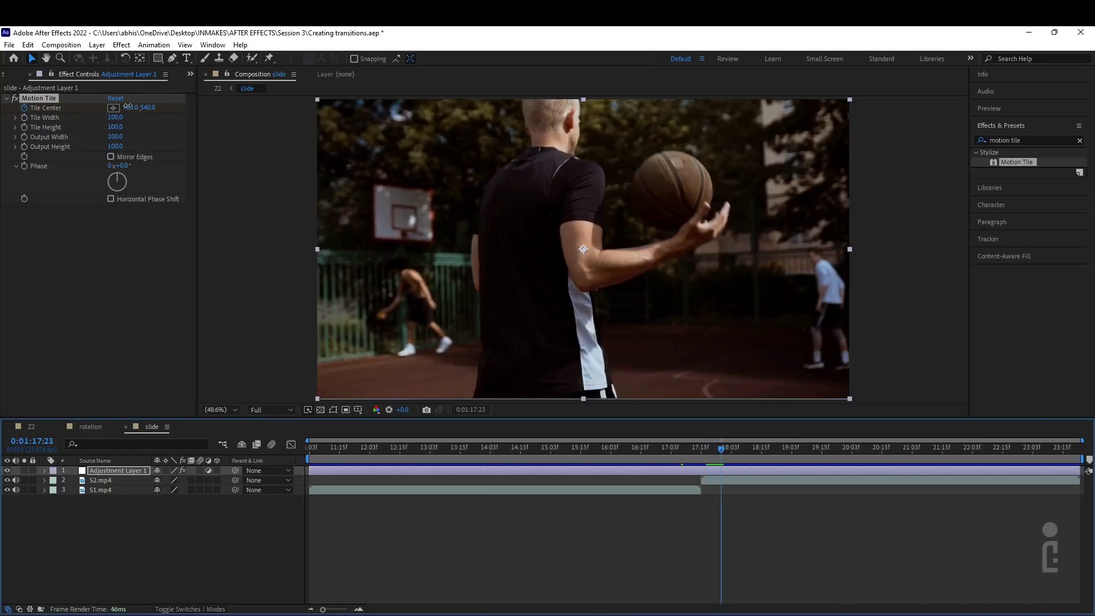
{"action": "left_click_drag", "start_coordinate": [128, 107], "coordinate": [128, 111]}
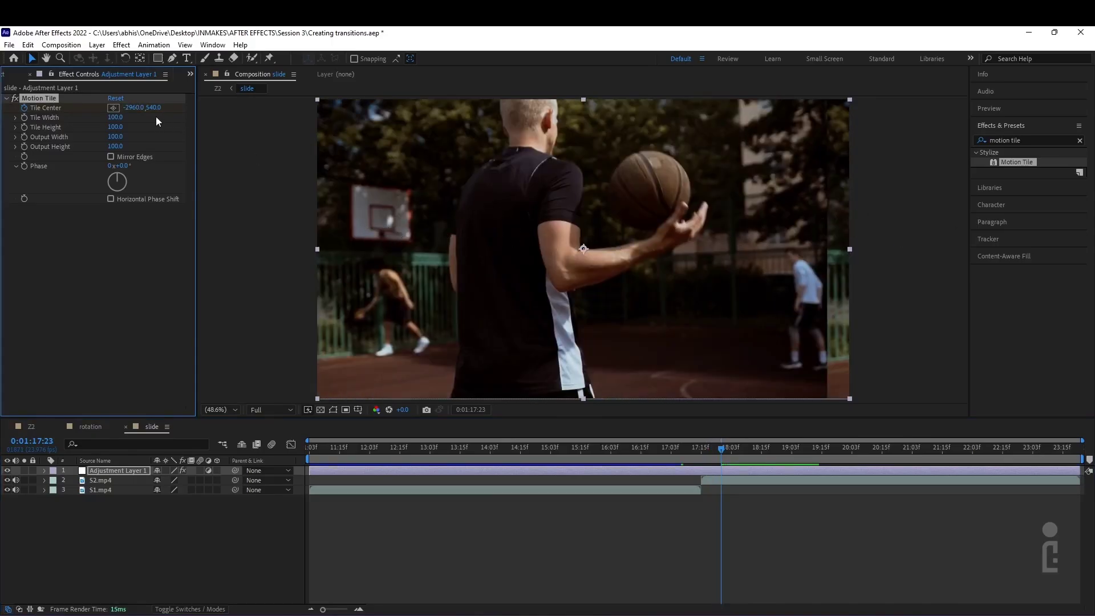
{"action": "left_click_drag", "start_coordinate": [130, 107], "coordinate": [26, 107]}
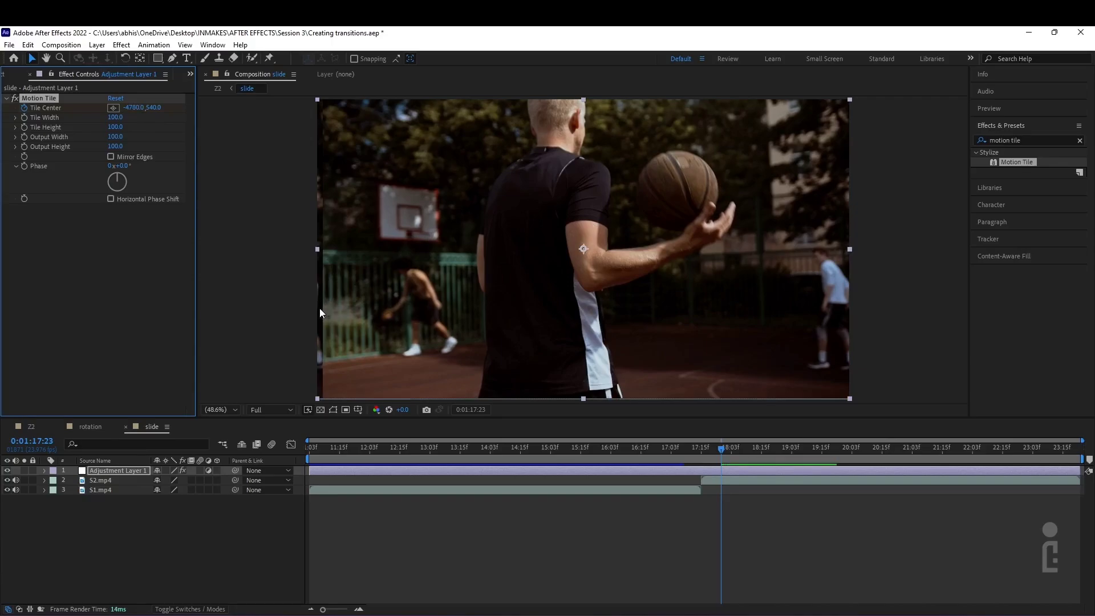
{"action": "left_click_drag", "start_coordinate": [127, 106], "coordinate": [125, 101]}
{"action": "left_click_drag", "start_coordinate": [125, 101], "coordinate": [125, 101]}
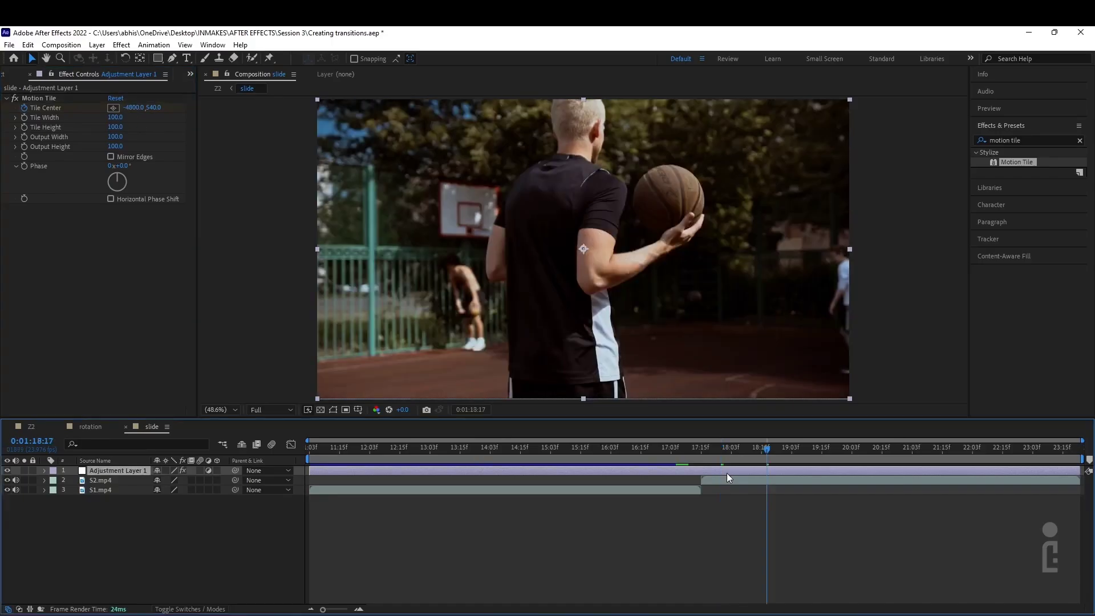
{"action": "key", "text": "u"}
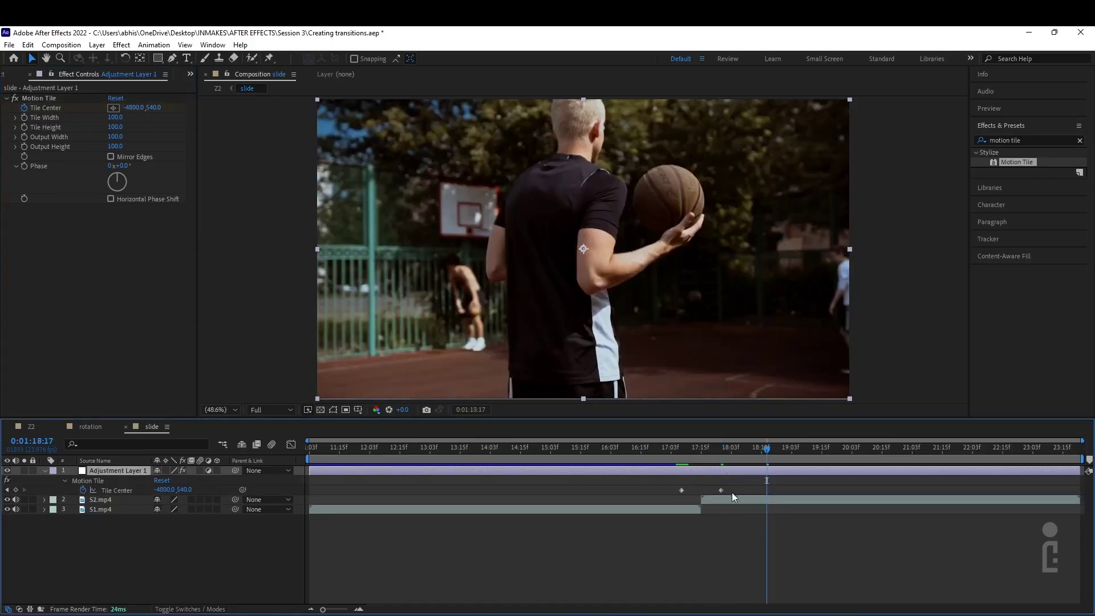
Apply Easy Ease to both Tile Center keyframes of the adjustment layer
{"action": "left_click_drag", "start_coordinate": [739, 487], "coordinate": [669, 489]}
{"action": "left_click", "coordinate": [684, 447]}
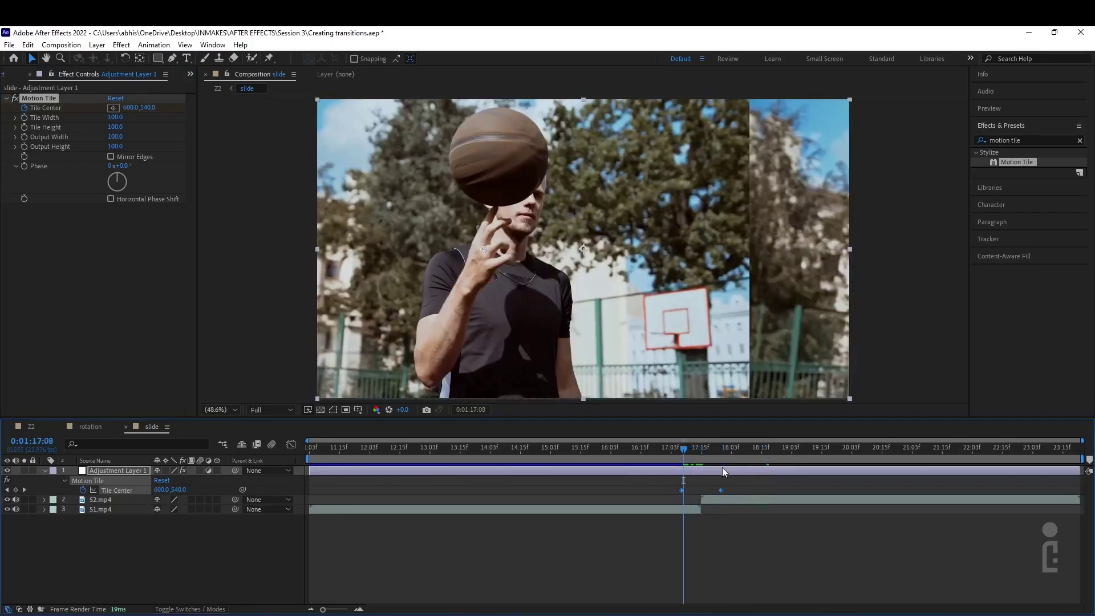
{"action": "key", "text": "F9"}
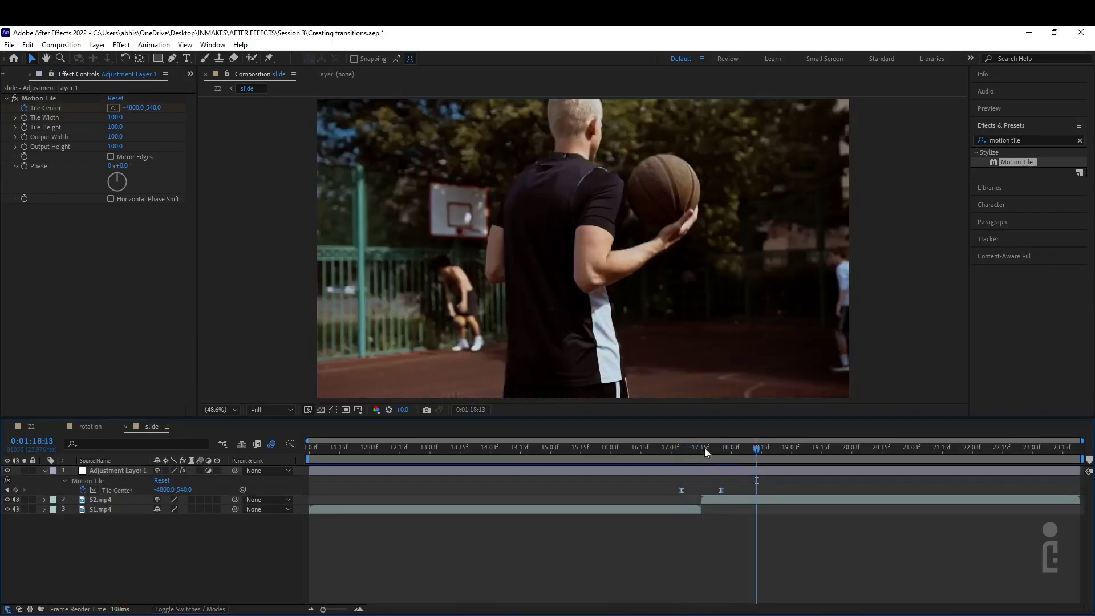
Turn on motion blur for the adjustment layer, S2.mp4 and S1.mp4, and preview the slide across the cut
{"action": "left_click", "coordinate": [683, 447]}
{"action": "left_click", "coordinate": [200, 471]}
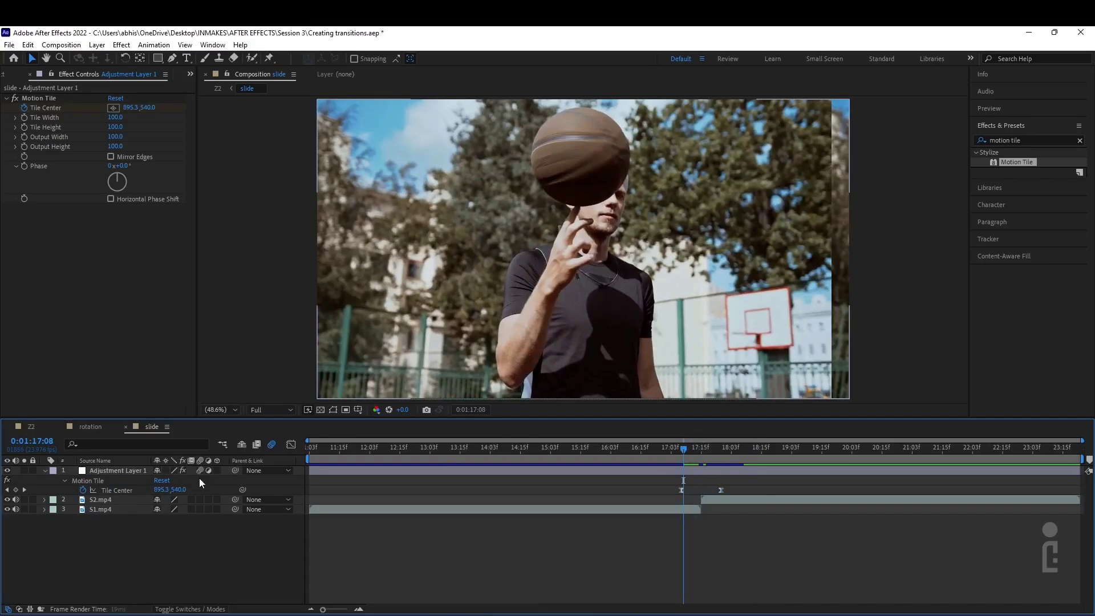
{"action": "left_click", "coordinate": [200, 499]}
{"action": "left_click", "coordinate": [200, 509]}
{"action": "left_click", "coordinate": [669, 448]}
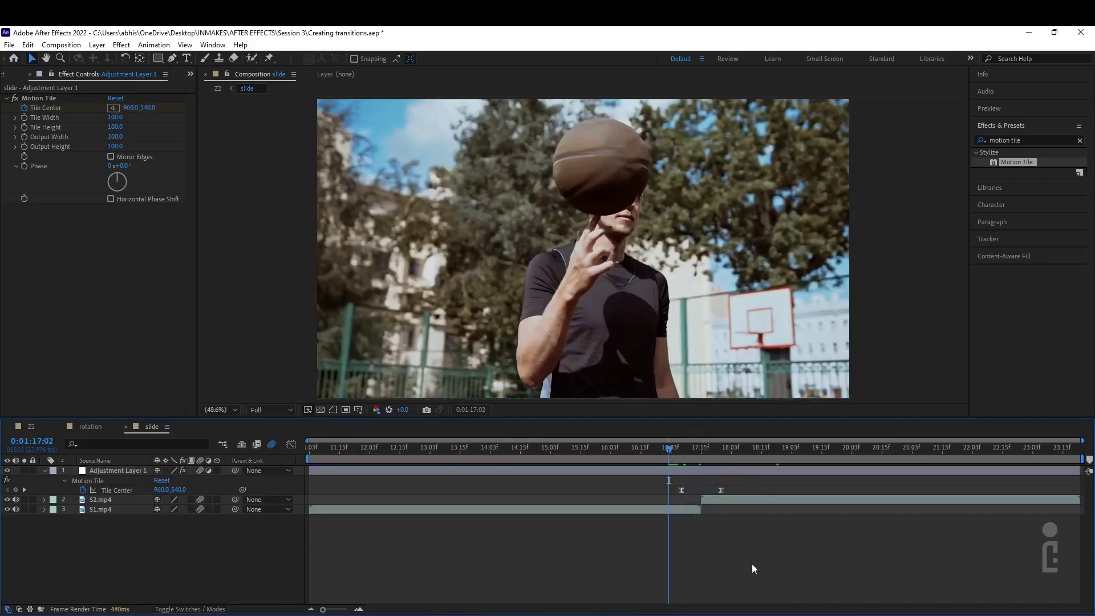
{"action": "key", "text": "space"}
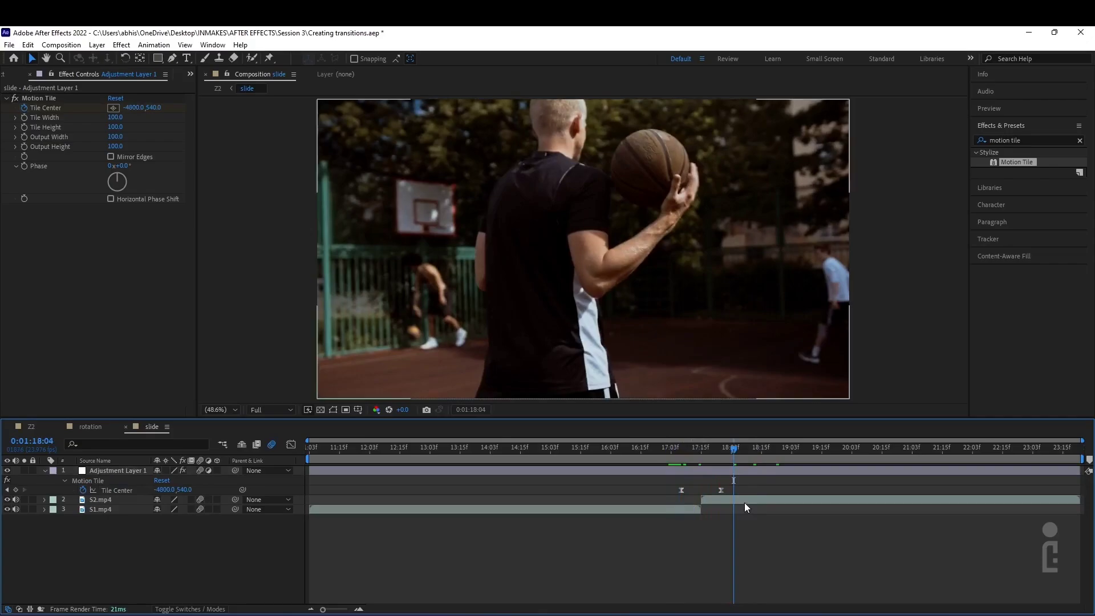
{"action": "left_click_drag", "start_coordinate": [707, 448], "coordinate": [695, 449]}
{"action": "left_click", "coordinate": [725, 461]}
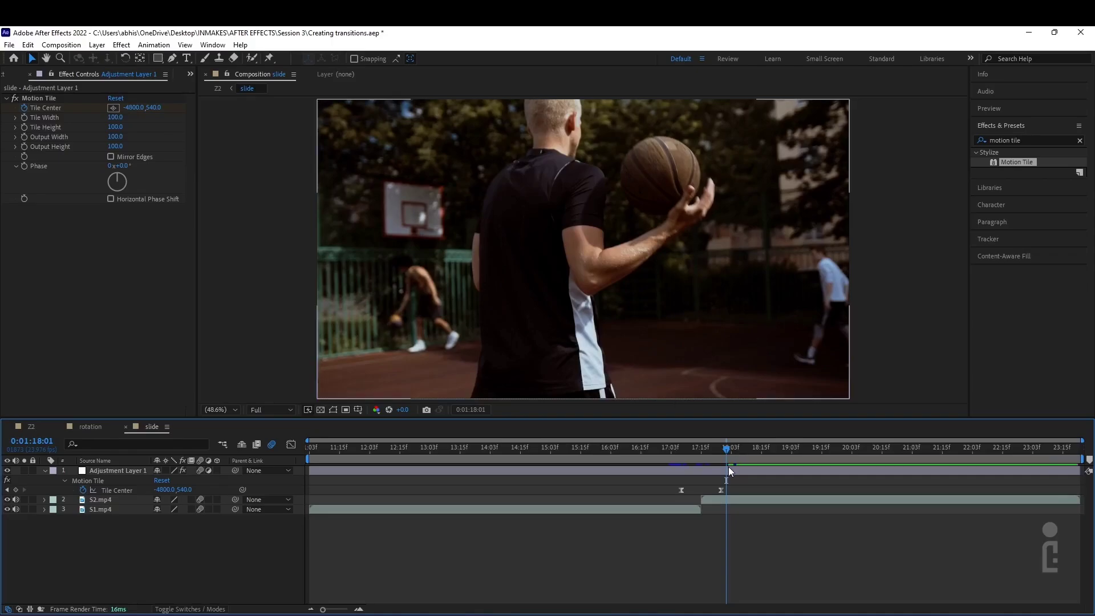
Apply the Distort category's Transform effect to the adjustment layer
{"action": "left_click", "coordinate": [131, 470]}
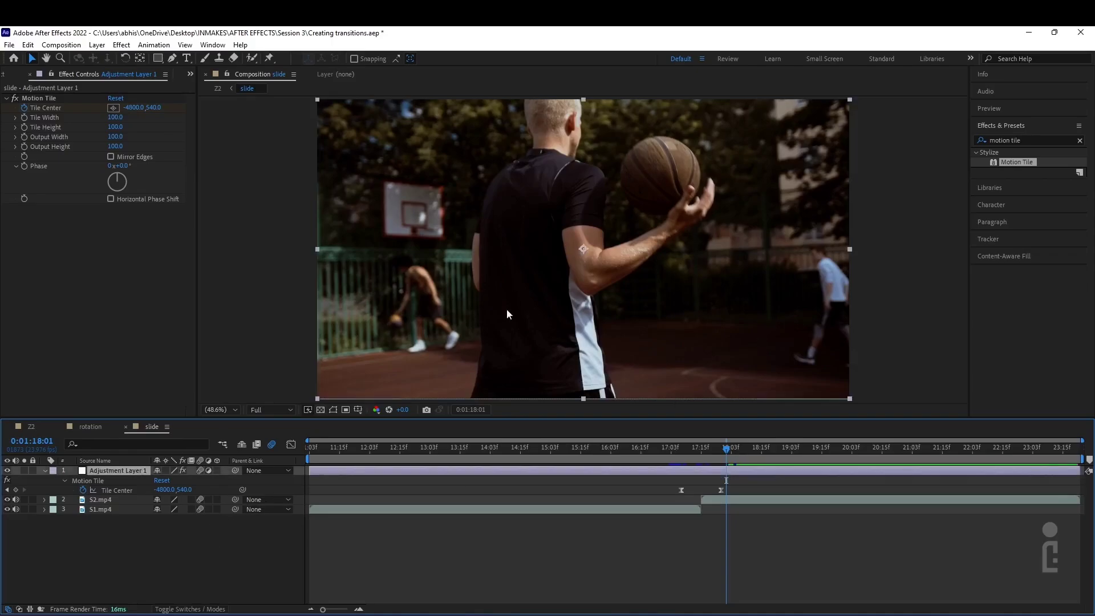
{"action": "left_click", "coordinate": [121, 45]}
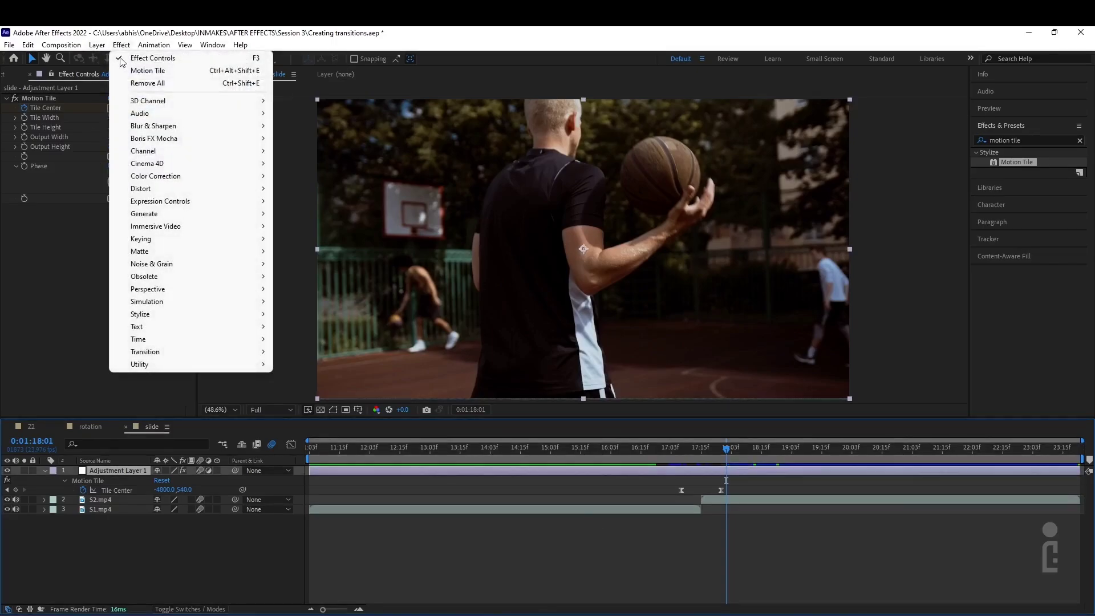
{"action": "mouse_move", "coordinate": [135, 190]}
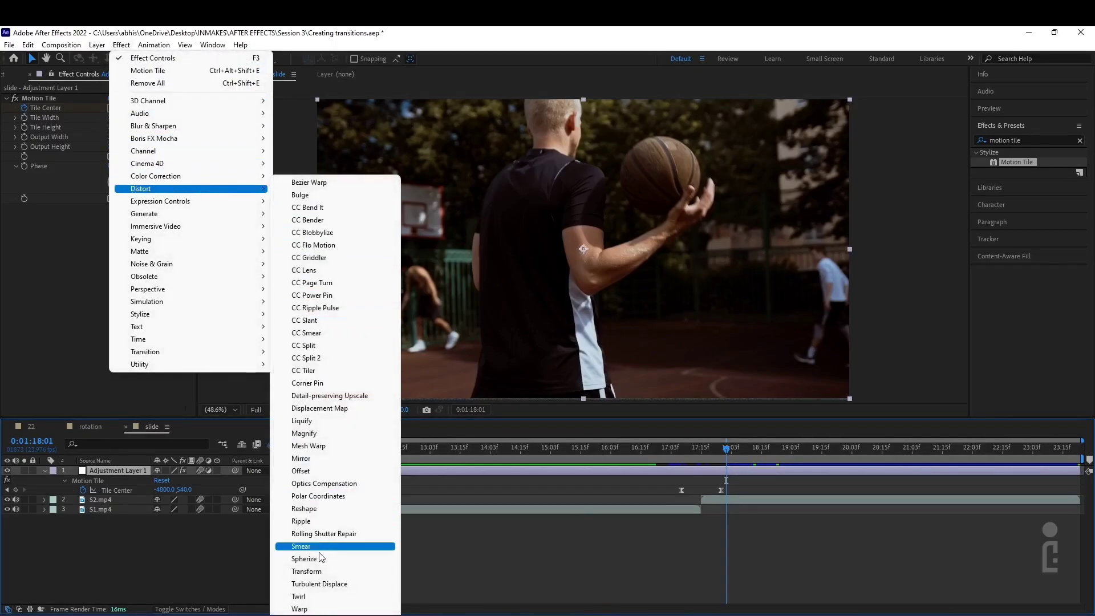
{"action": "left_click", "coordinate": [316, 572]}
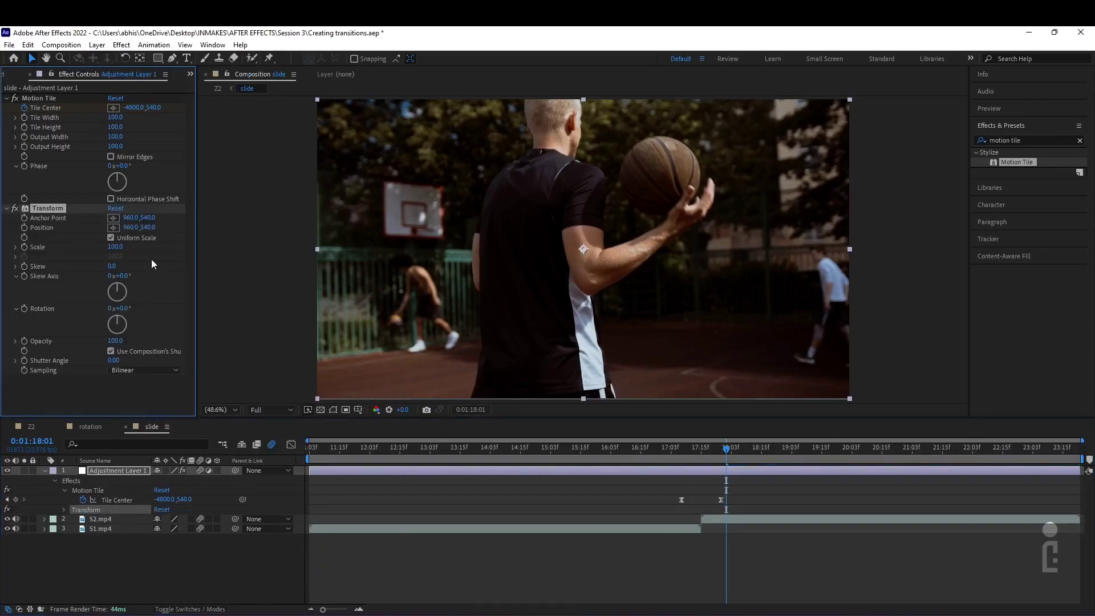
{"action": "key", "text": "space"}
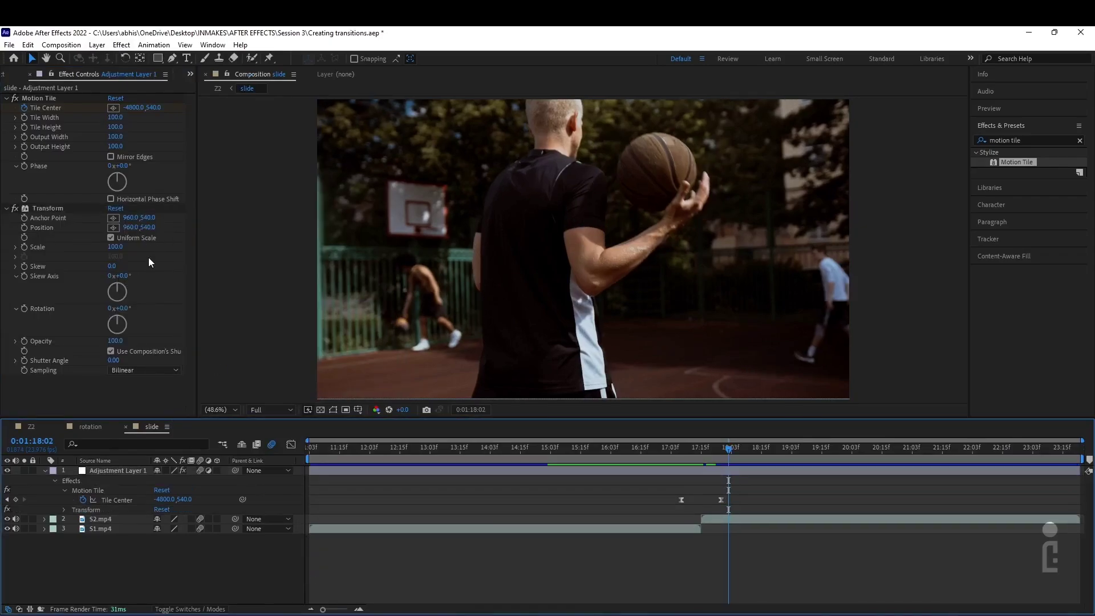
Set the Transform effect's Skew to 25, move Motion Tile below Transform, and go to 0:01:17:14
{"action": "mouse_move", "coordinate": [111, 266]}
{"action": "left_mouse_down"}
{"action": "mouse_move", "coordinate": [127, 266]}
{"action": "mouse_move", "coordinate": [114, 255]}
{"action": "left_mouse_up"}
{"action": "left_click", "coordinate": [51, 96]}
{"action": "left_click_drag", "start_coordinate": [46, 96], "coordinate": [56, 355]}
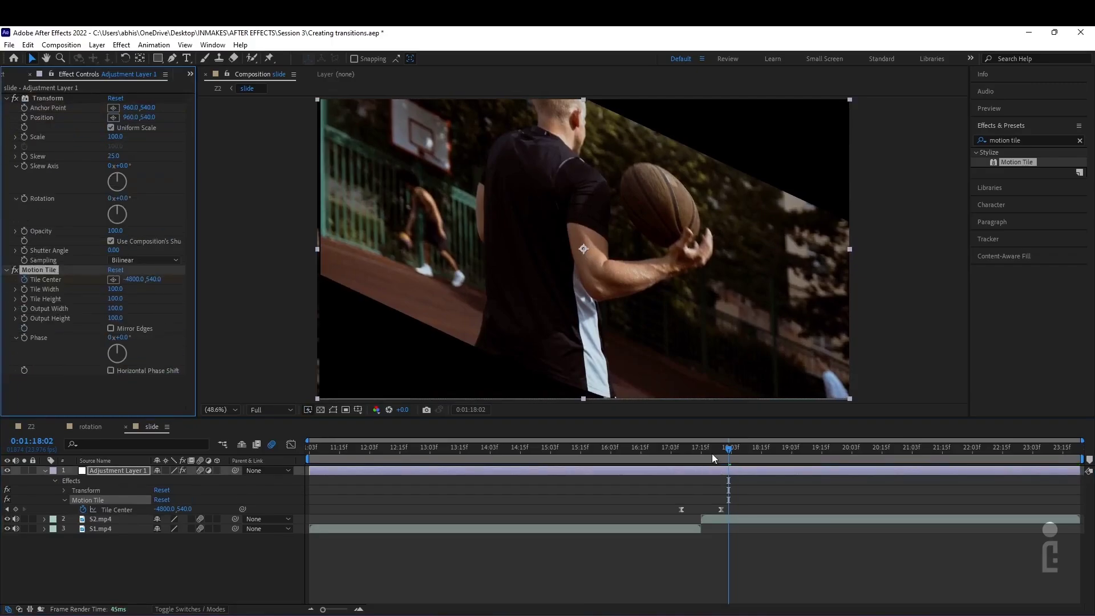
{"action": "left_click_drag", "start_coordinate": [712, 453], "coordinate": [699, 454]}
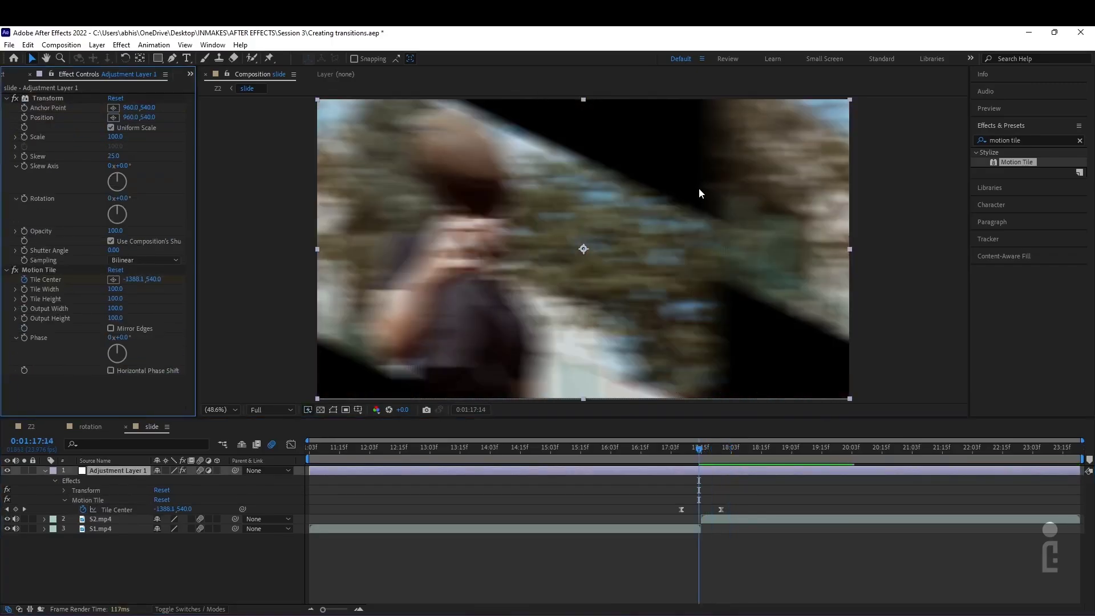
With the adjustment layer's motion blur switched off, duplicate Motion Tile, reset the copy and place it above Transform
{"action": "left_click", "coordinate": [46, 270]}
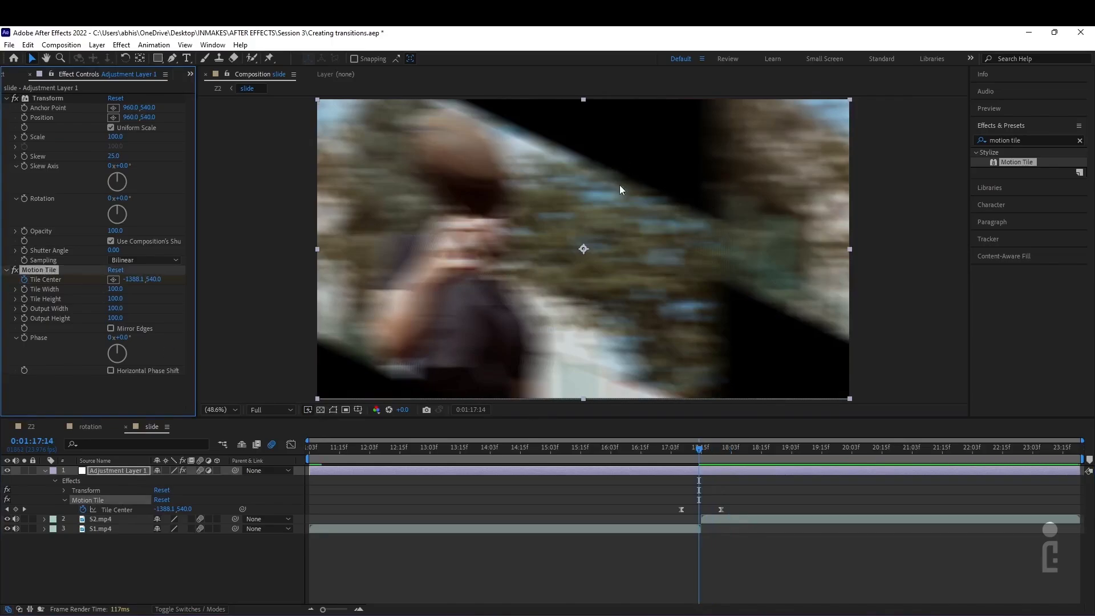
{"action": "left_click", "coordinate": [198, 471]}
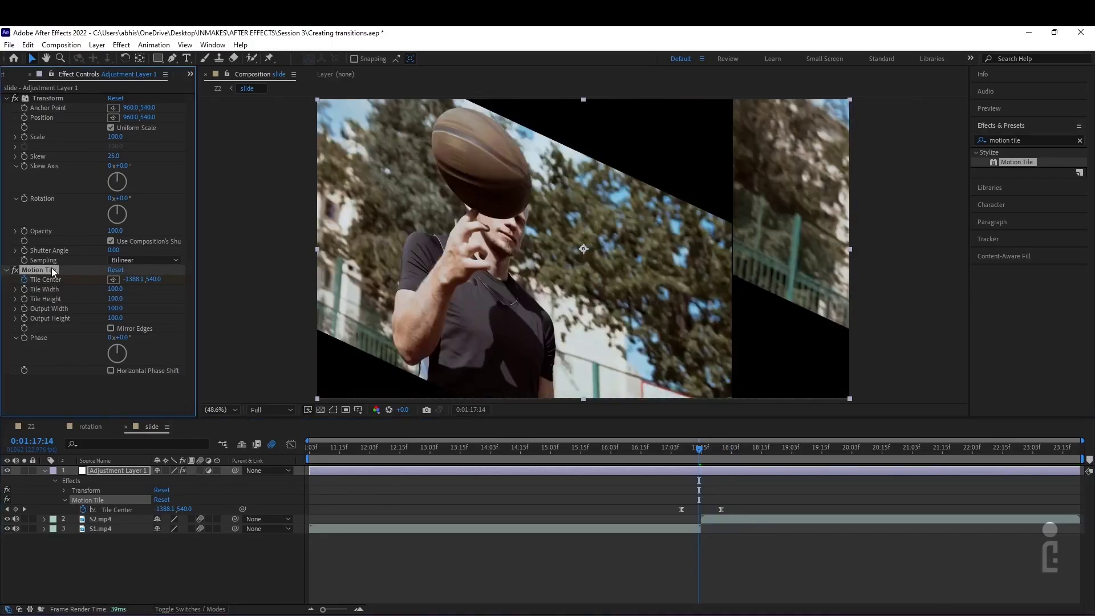
{"action": "key", "text": "ctrl+d"}
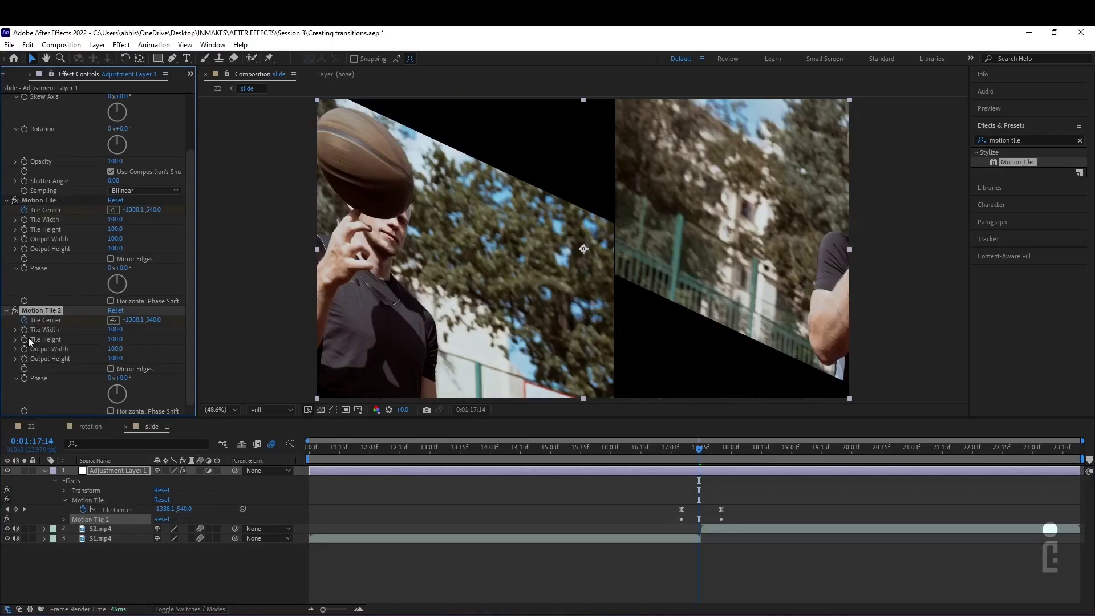
{"action": "left_click", "coordinate": [116, 310]}
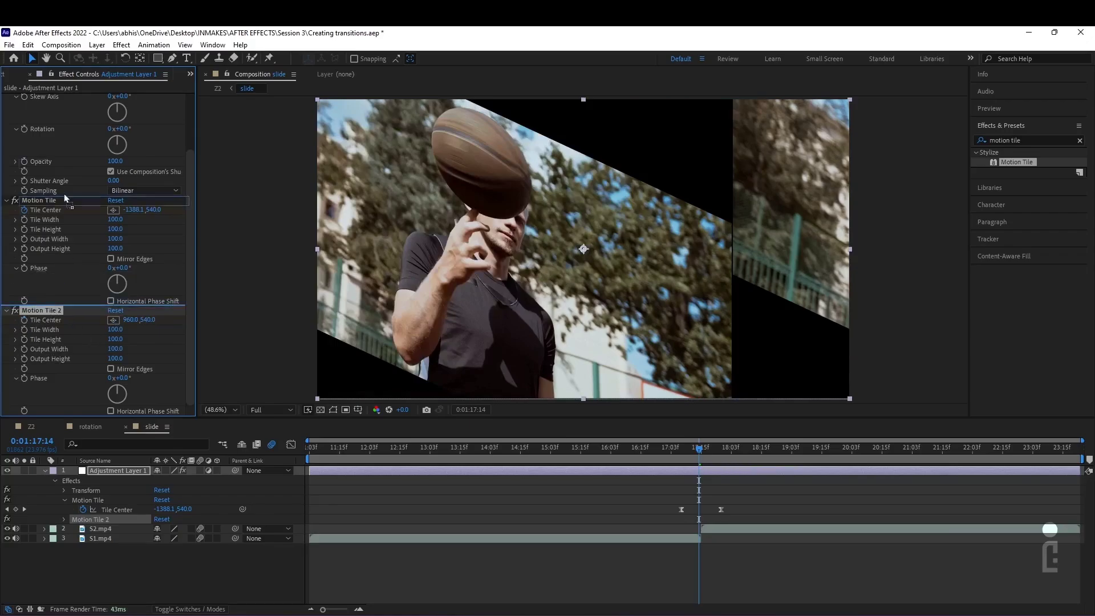
{"action": "scroll", "coordinate": [60, 96], "scroll_direction": "up", "scroll_amount": 3}
{"action": "left_click_drag", "start_coordinate": [60, 95], "coordinate": [57, 94]}
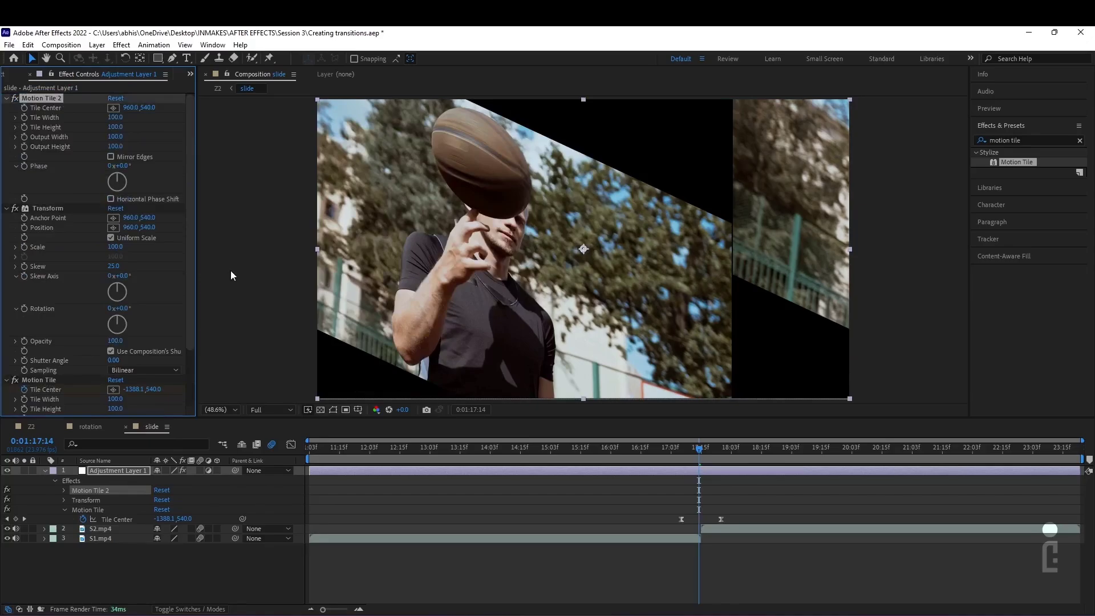
Set the upper Motion Tile's Output Height to 190, then re-enable the adjustment layer's motion blur and preview the slide
{"action": "left_click_drag", "start_coordinate": [117, 147], "coordinate": [122, 146]}
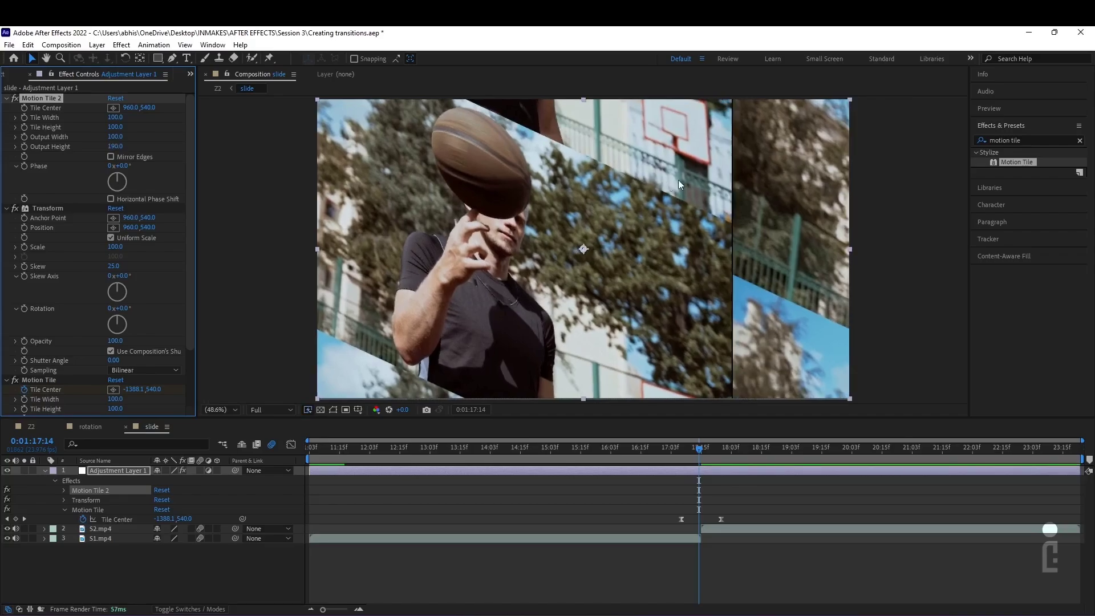
{"action": "left_click", "coordinate": [198, 471]}
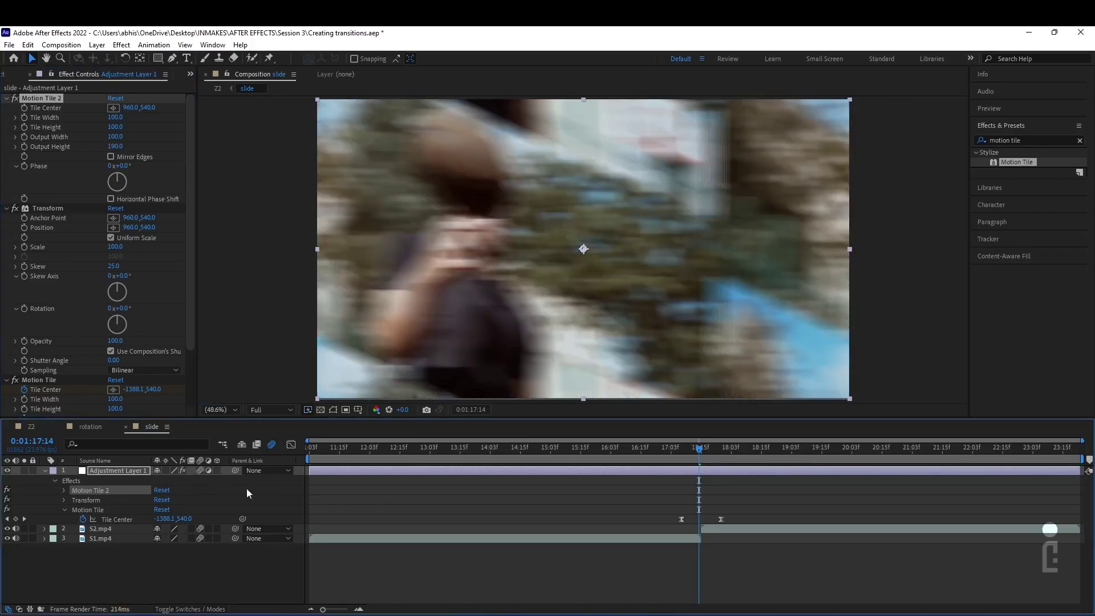
{"action": "left_click", "coordinate": [676, 454]}
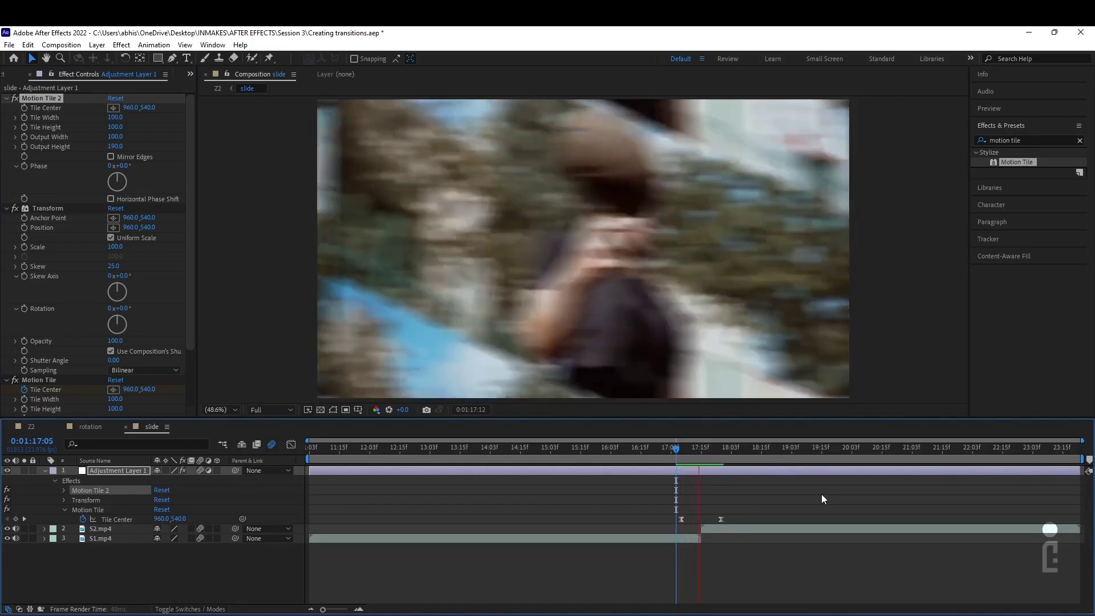
{"action": "key", "text": "space"}
{"action": "key", "text": "space"}
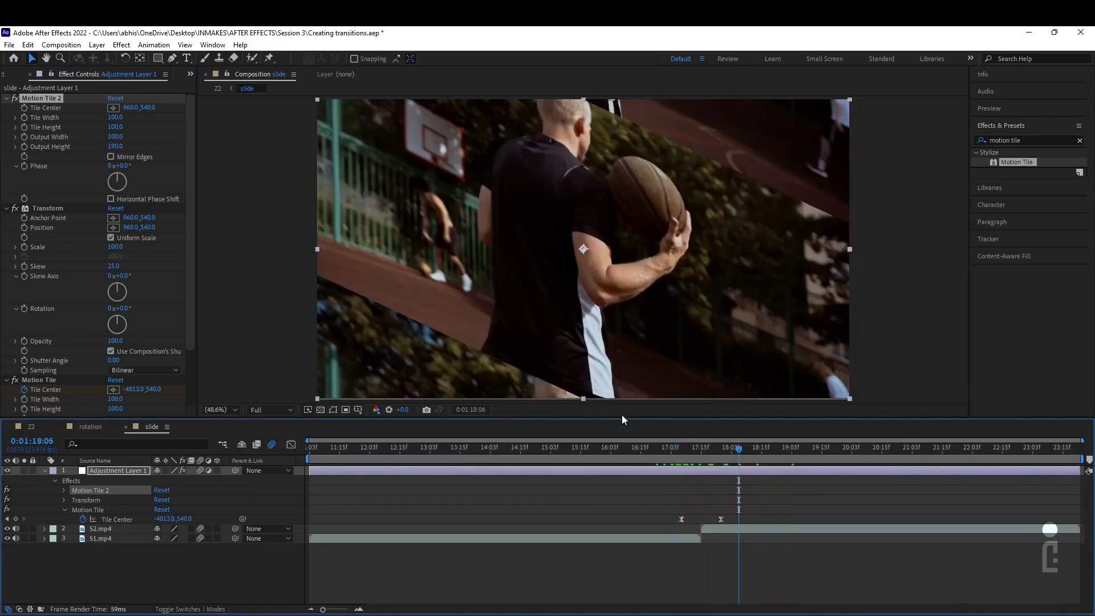
Keyframe the Transform effect's Skew at 25 at 0:01:17:07, reveal the layer's keyframes, and shift the Skew keyframe a few frames later
{"action": "left_click", "coordinate": [7, 98]}
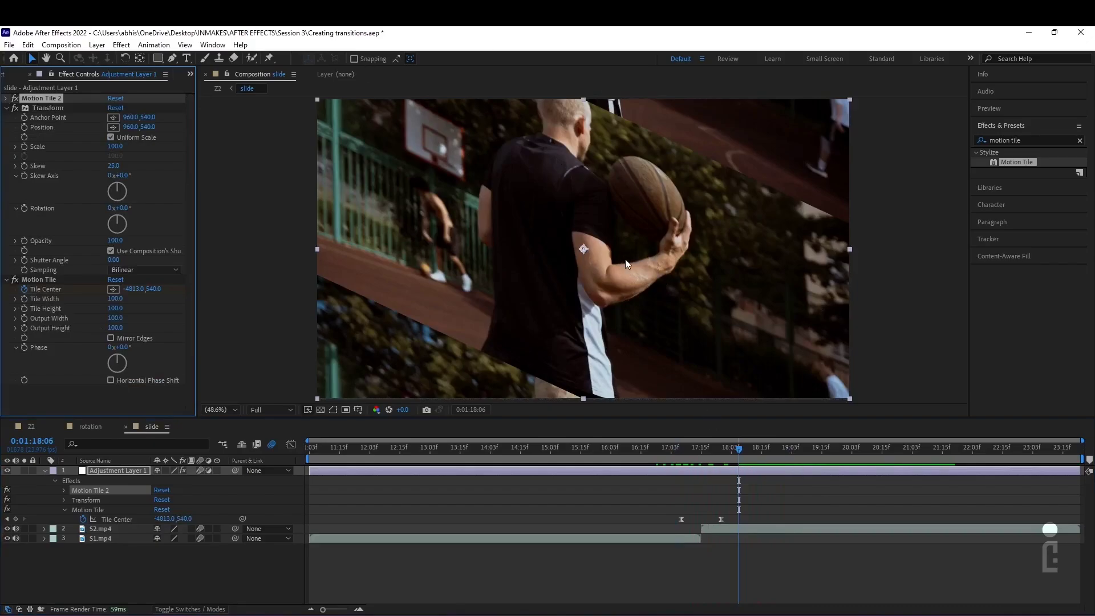
{"action": "left_click", "coordinate": [671, 448]}
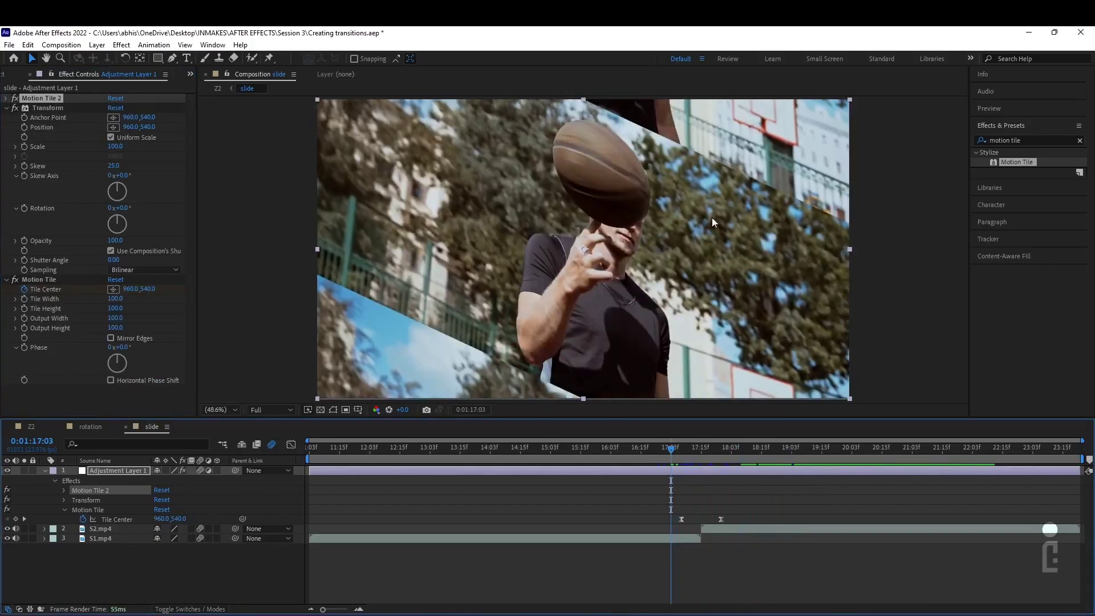
{"action": "left_click", "coordinate": [680, 453]}
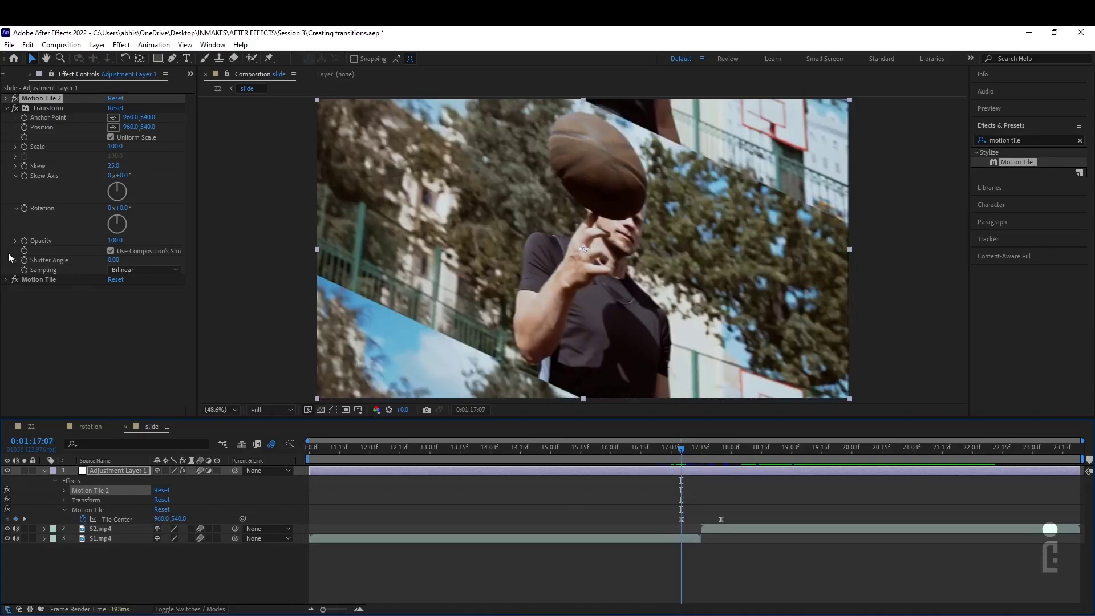
{"action": "left_click", "coordinate": [24, 166]}
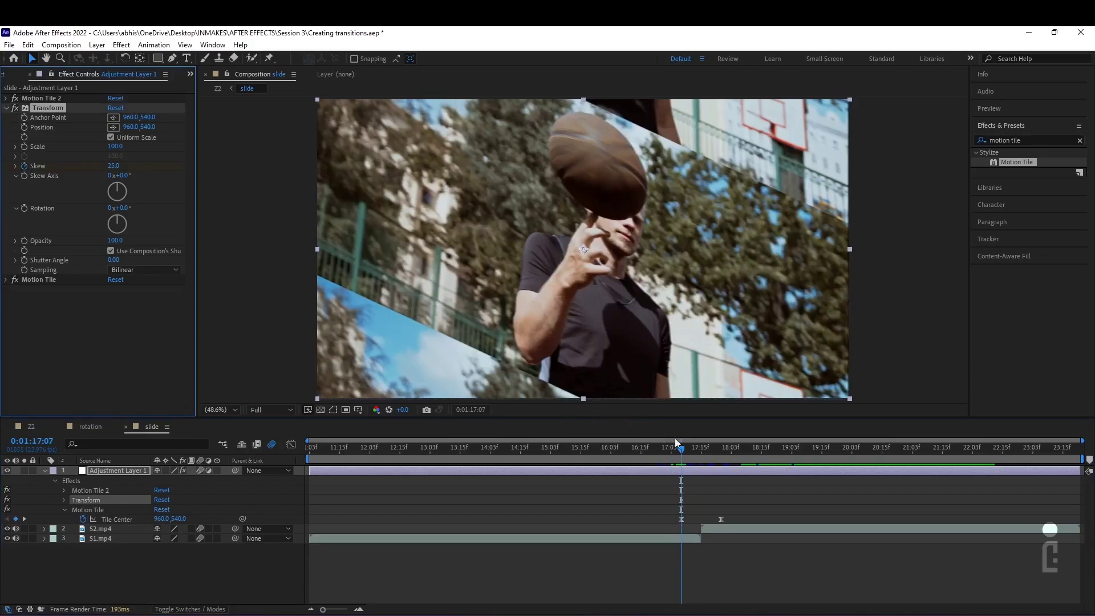
{"action": "key", "text": "u"}
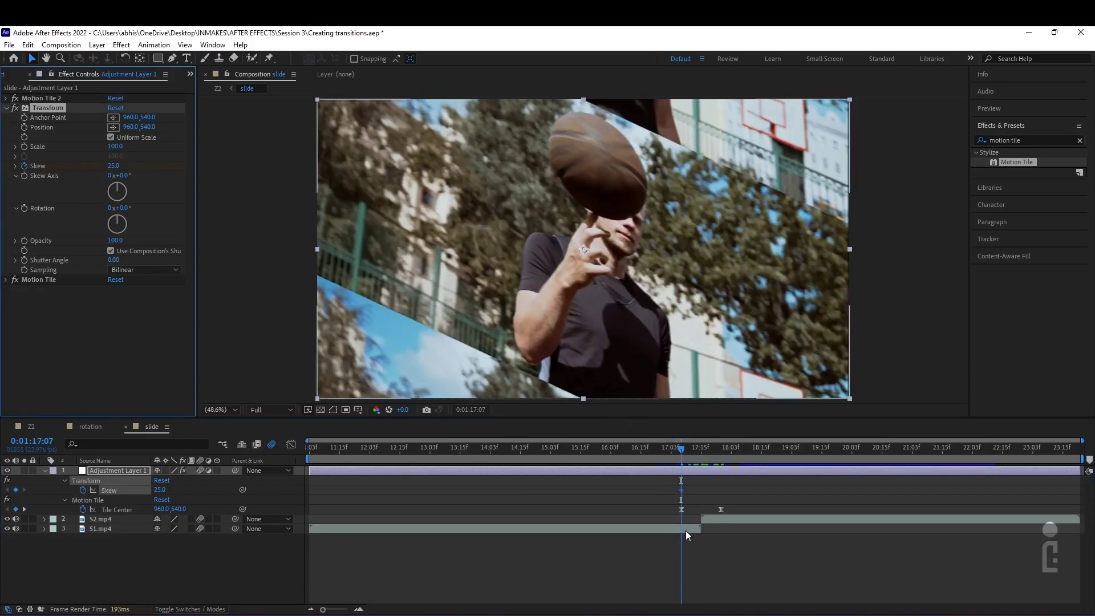
{"action": "left_click_drag", "start_coordinate": [682, 490], "coordinate": [690, 490]}
Keyframe Skew at 0 at 0:01:17:07, aligned with the first Tile Center keyframe
{"action": "left_click", "coordinate": [115, 165]}
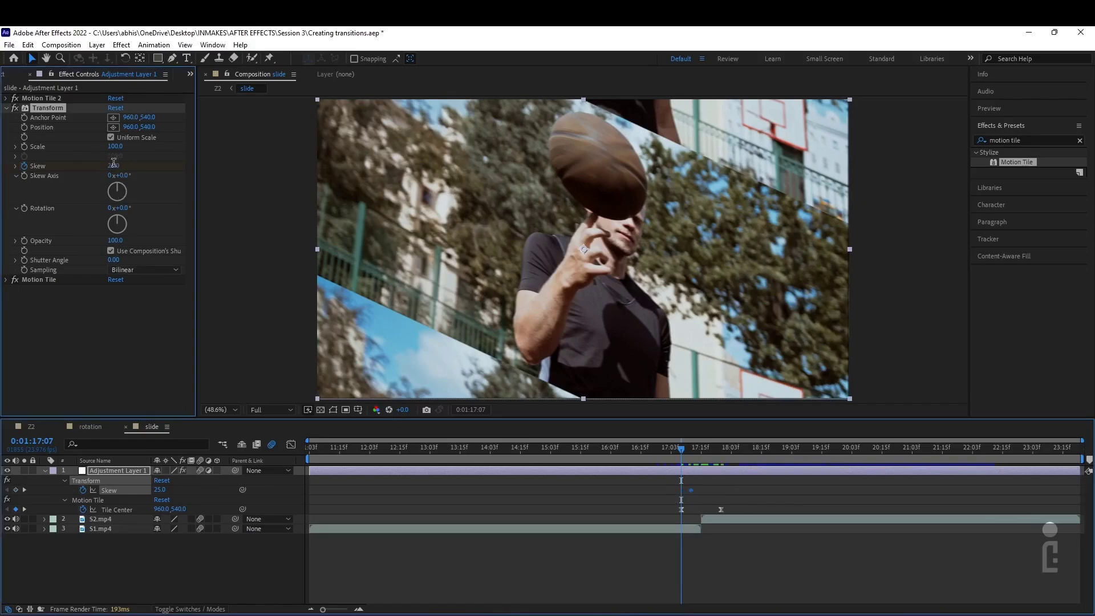
{"action": "type", "text": "0"}
{"action": "left_click", "coordinate": [101, 355]}
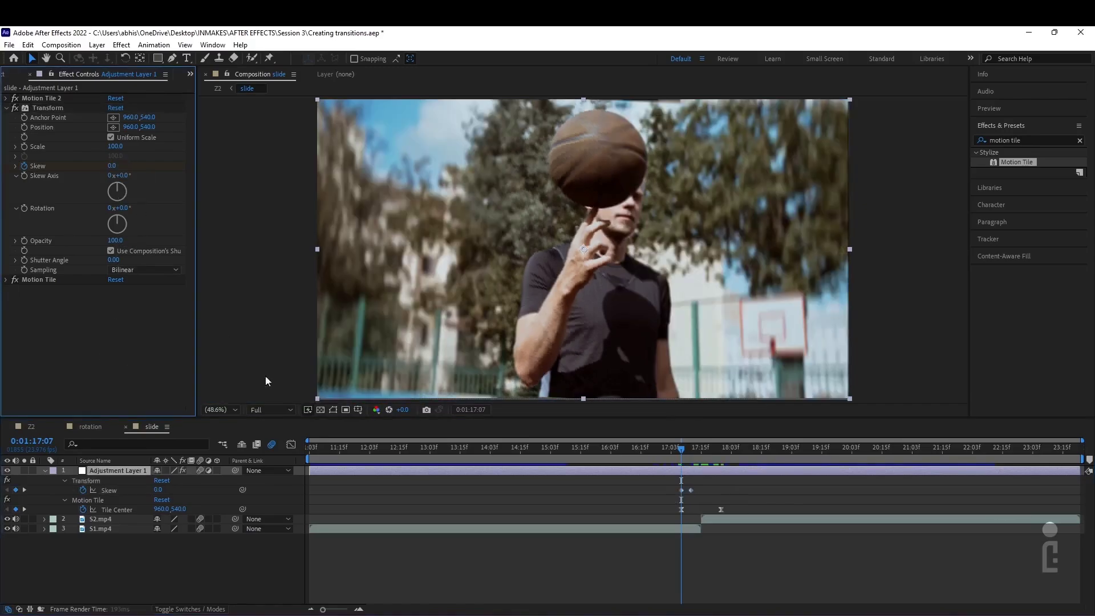
Add a Skew keyframe holding 25 at 0:01:17:20 and set Skew to 0 at 0:01:17:23
{"action": "left_click_drag", "start_coordinate": [706, 453], "coordinate": [713, 453]}
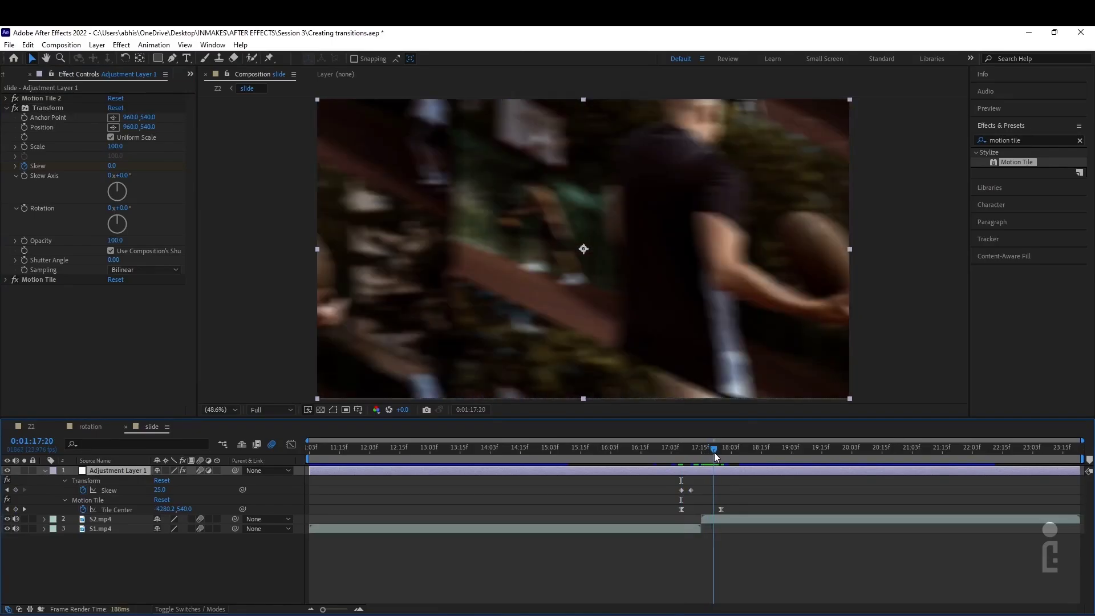
{"action": "left_click", "coordinate": [16, 489]}
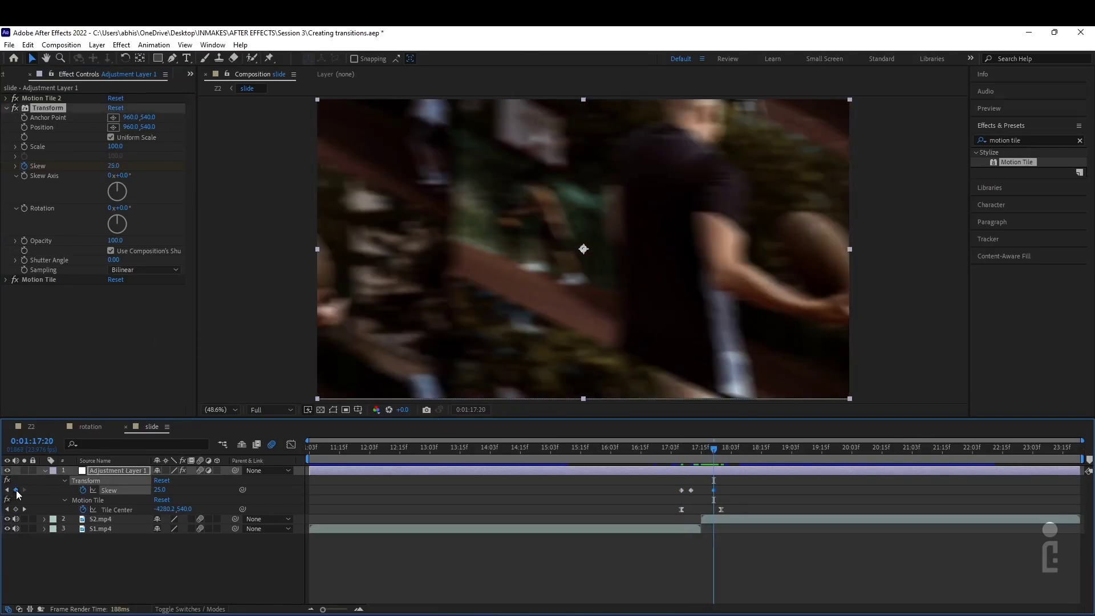
{"action": "left_click", "coordinate": [720, 453]}
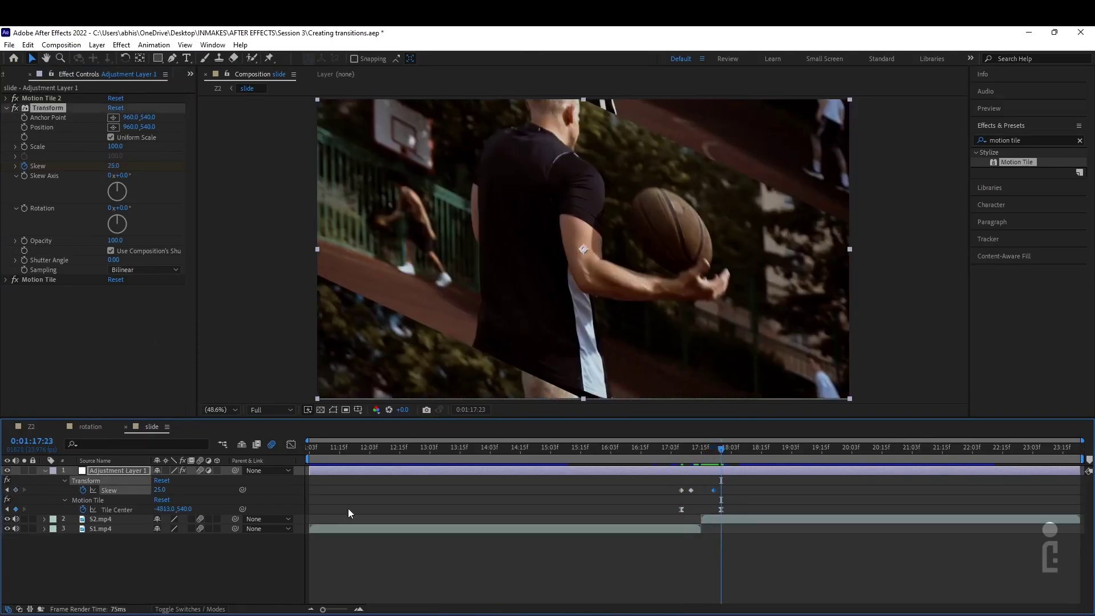
{"action": "left_click", "coordinate": [161, 490]}
{"action": "type", "text": "0"}
{"action": "key", "text": "Return"}
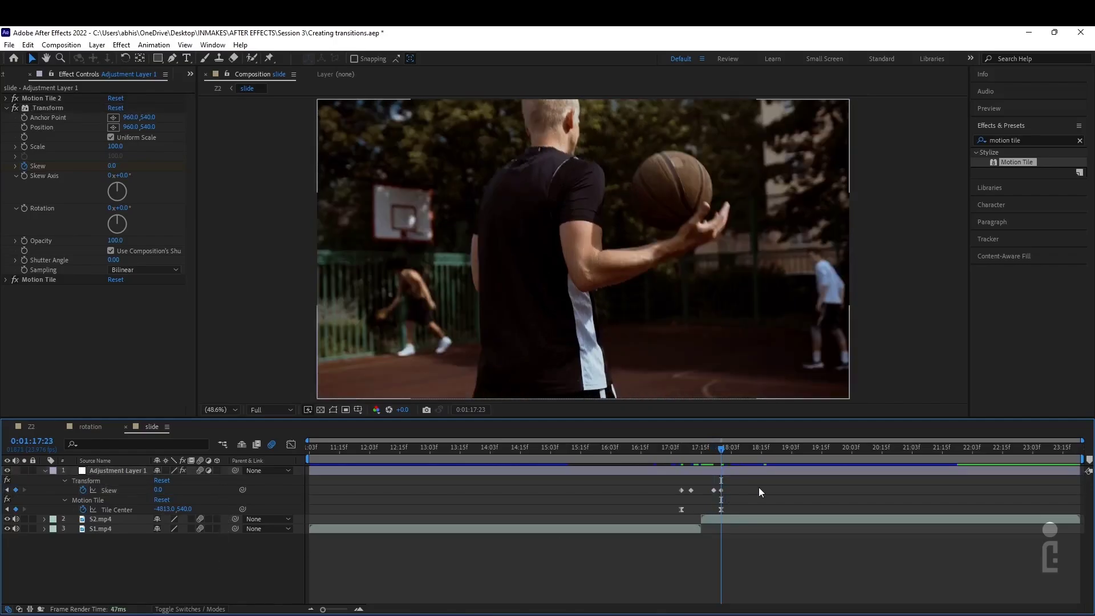
Apply Easy Ease to all four Skew keyframes and preview the transition from 0:01:17:06
{"action": "left_click_drag", "start_coordinate": [755, 487], "coordinate": [670, 496]}
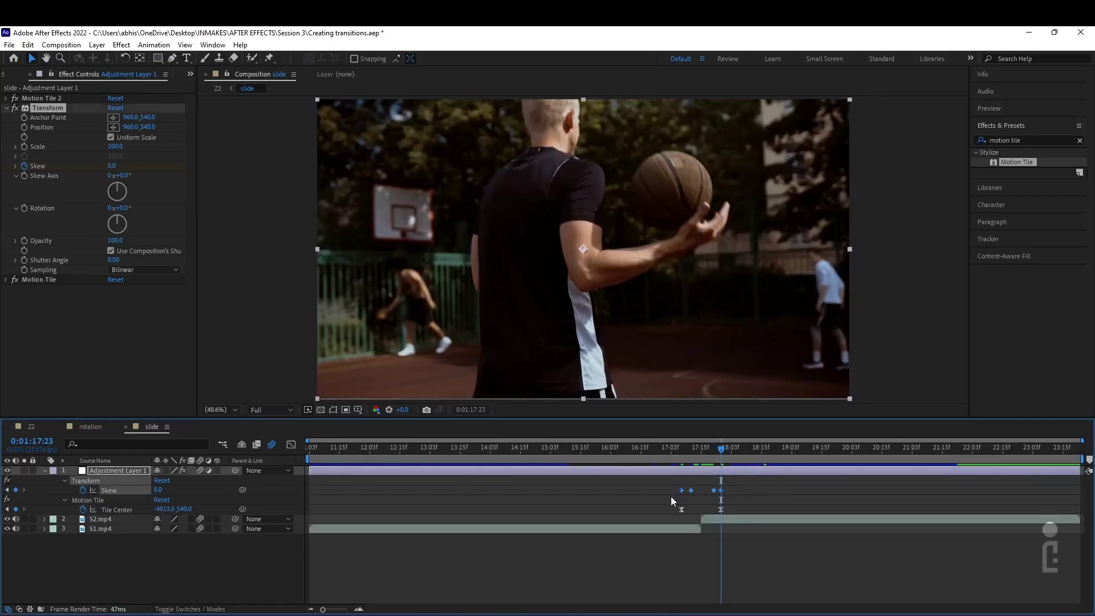
{"action": "key", "text": "F9"}
{"action": "left_click_drag", "start_coordinate": [695, 450], "coordinate": [678, 449]}
{"action": "key", "text": "space"}
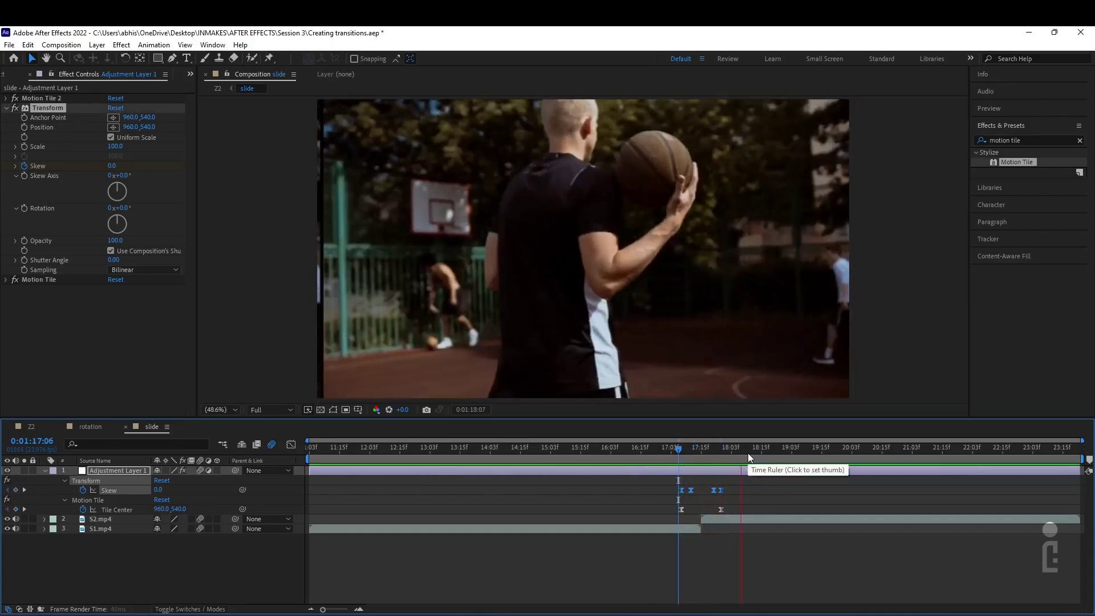
Play back the slide transition from 0:01:17:03 to check the skewed motion
{"action": "left_click_drag", "start_coordinate": [709, 451], "coordinate": [671, 450]}
{"action": "key", "text": "space"}
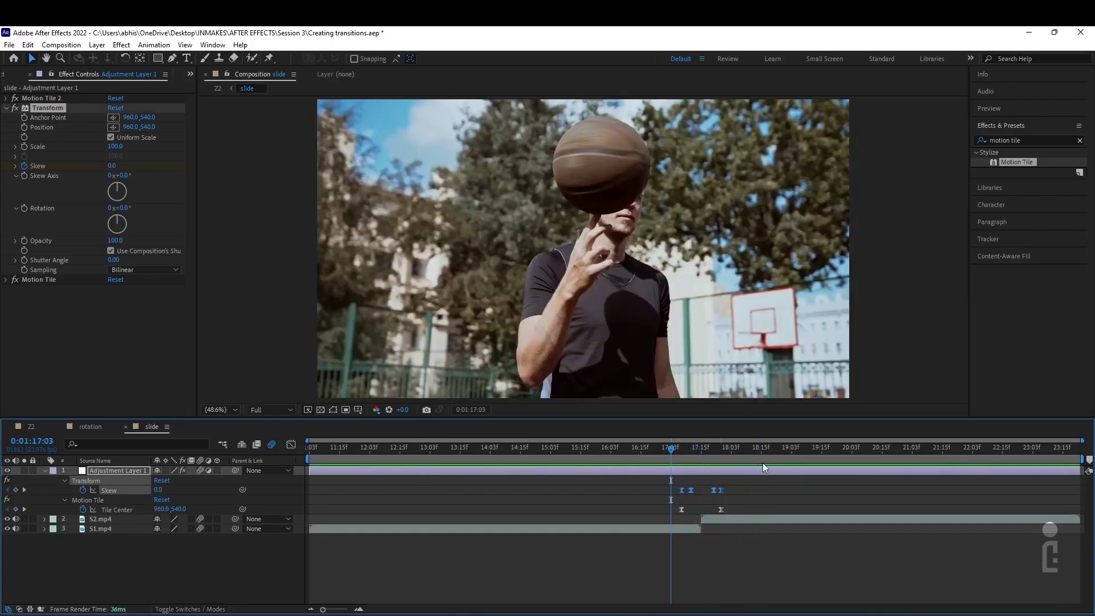
{"action": "key", "text": "space"}
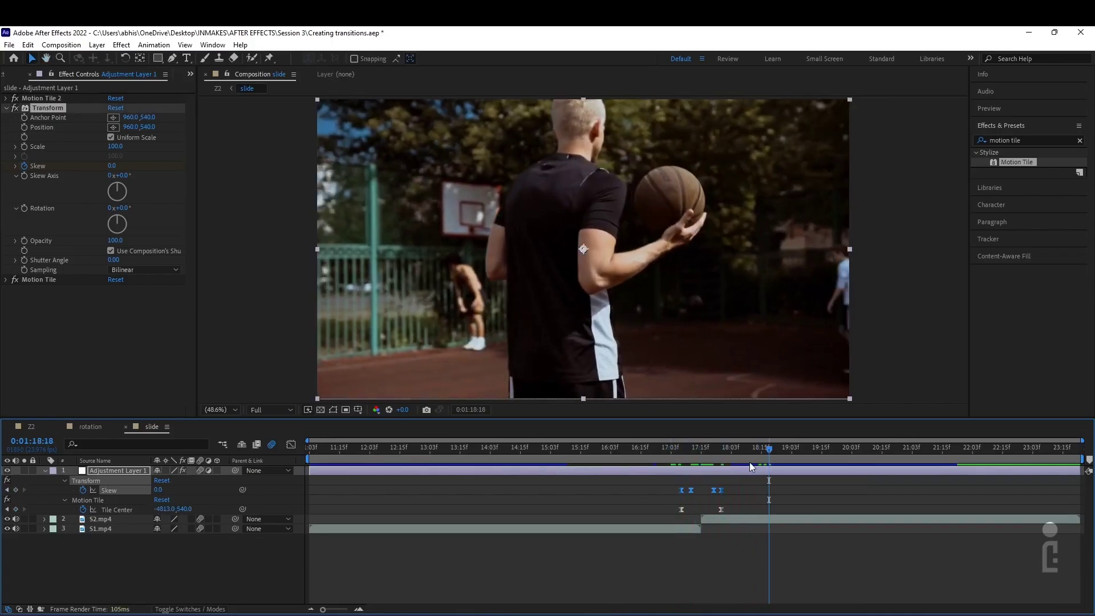
Set the Motion Tile's Tile Center X to about 2880 at its second keyframe at 0:01:17:23
{"action": "left_click", "coordinate": [720, 449]}
{"action": "left_click", "coordinate": [722, 499]}
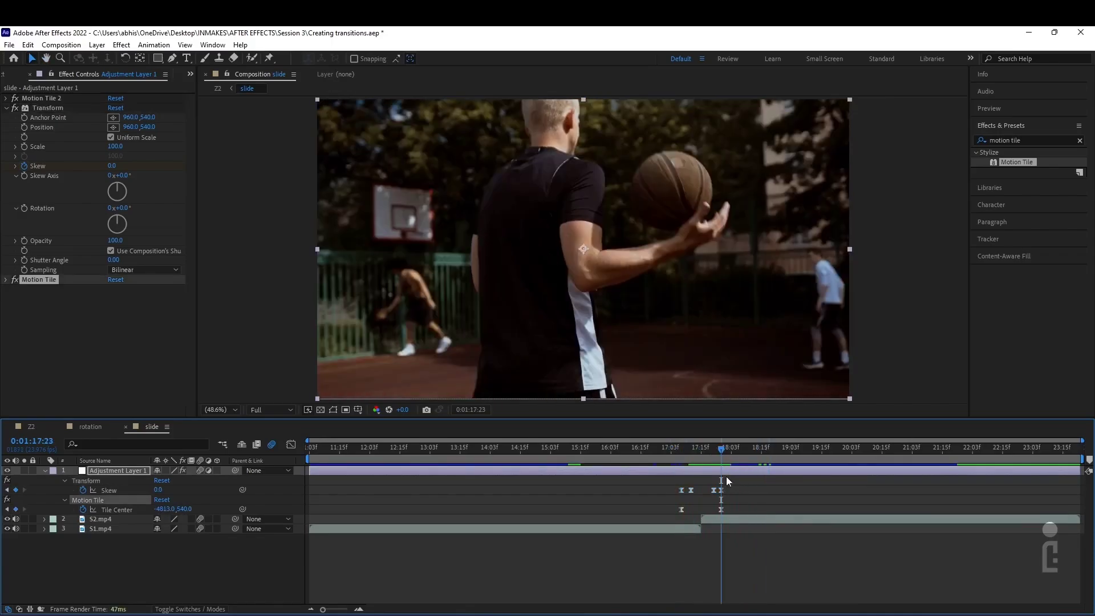
{"action": "left_click", "coordinate": [721, 509]}
{"action": "left_click", "coordinate": [7, 279]}
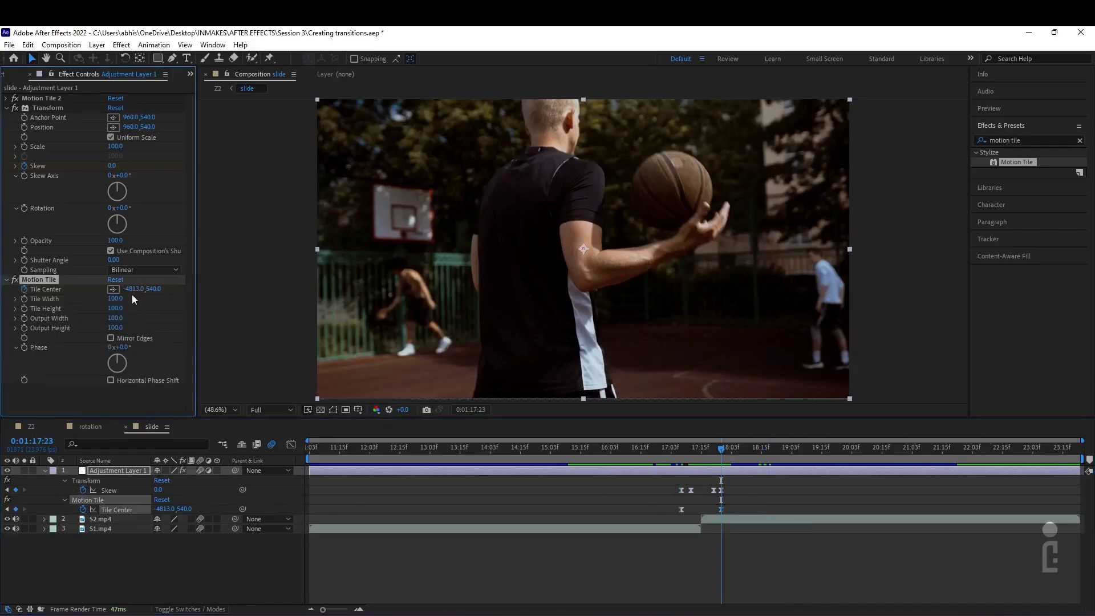
{"action": "left_click_drag", "start_coordinate": [132, 289], "coordinate": [183, 308]}
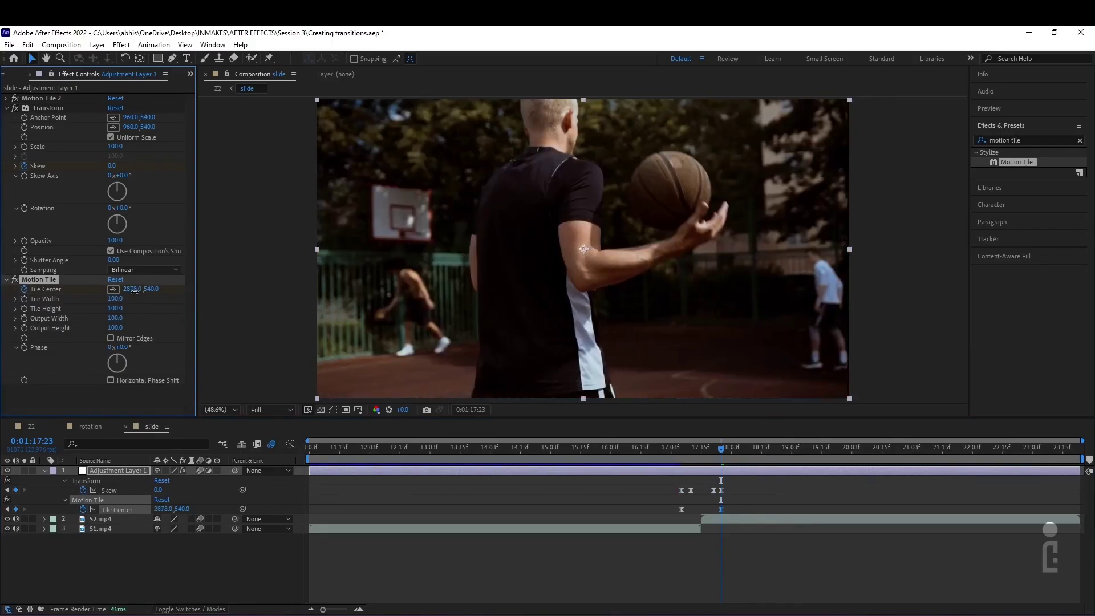
{"action": "left_click_drag", "start_coordinate": [133, 291], "coordinate": [163, 289]}
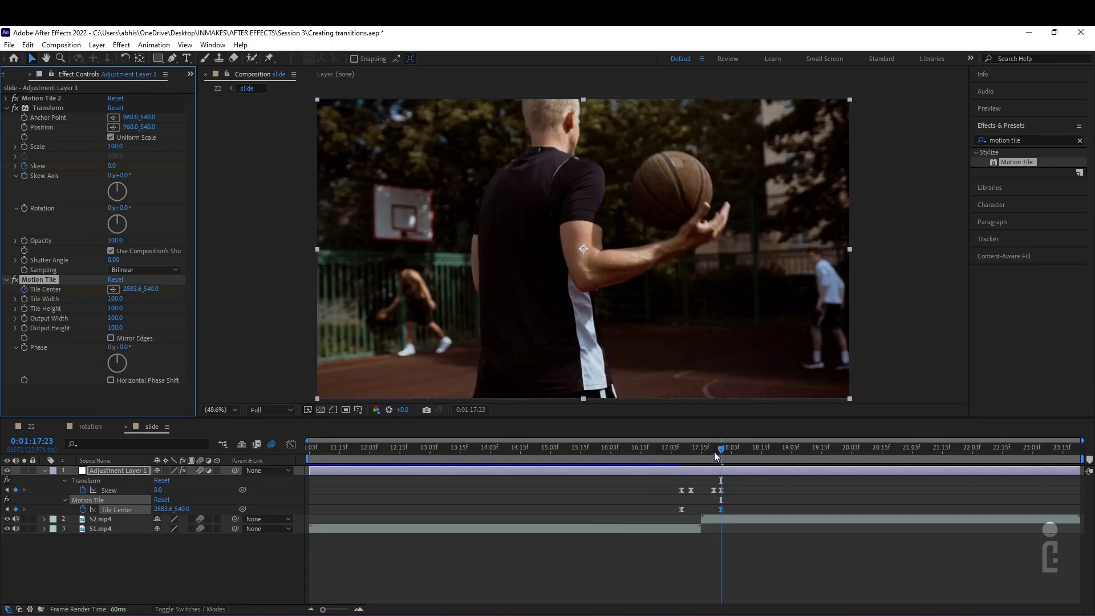
Replay the slide transition from just before the first Tile Center keyframe, around 0:01:17:02, to check the reversed slide
{"action": "left_click_drag", "start_coordinate": [714, 452], "coordinate": [676, 451]}
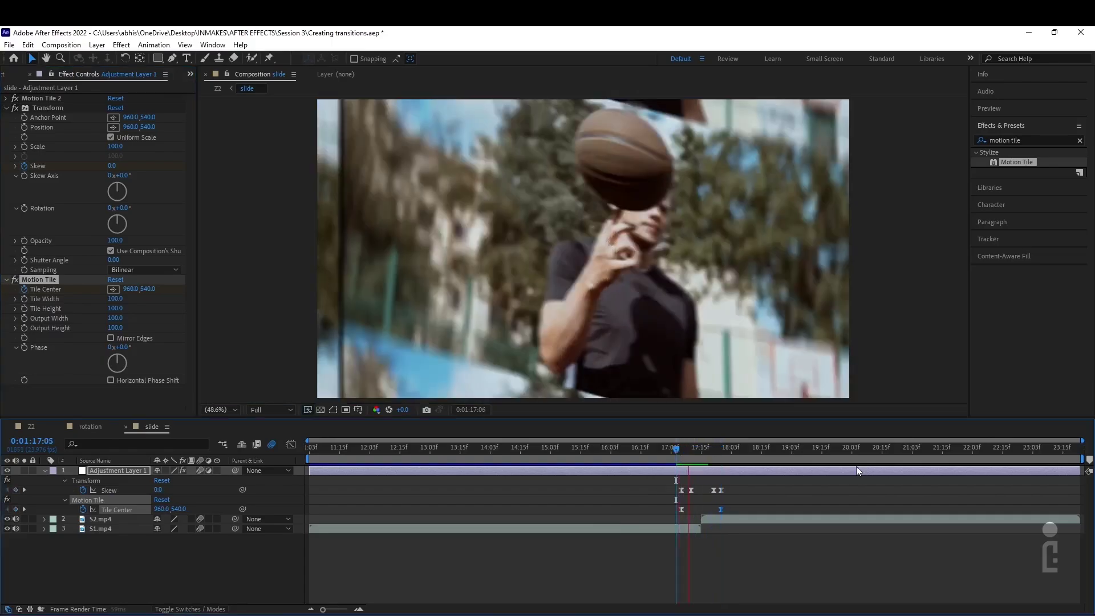
{"action": "left_click", "coordinate": [681, 453]}
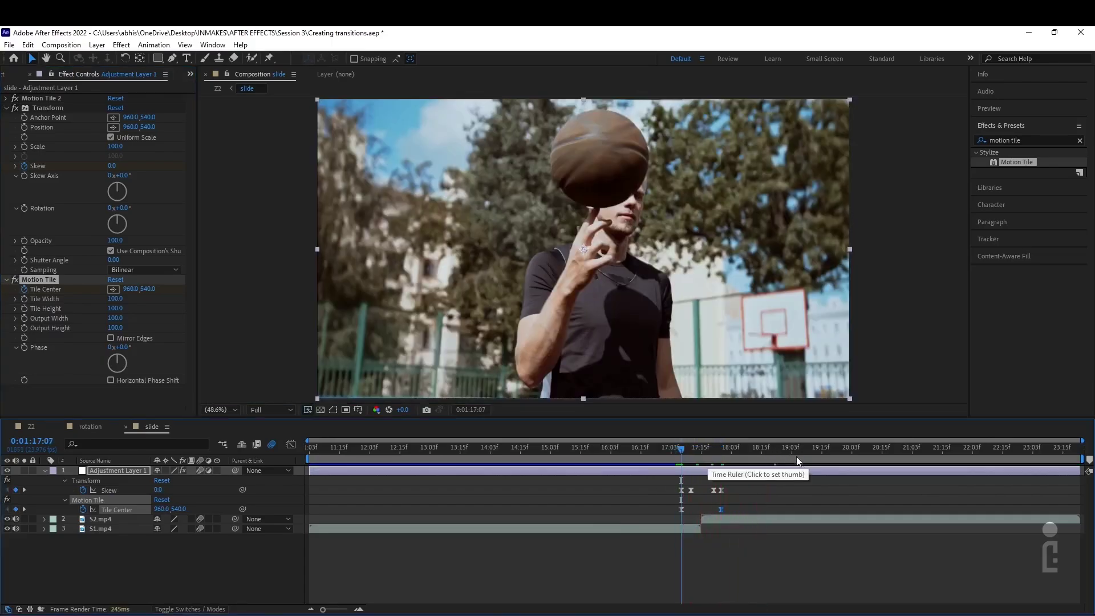
{"action": "key", "text": "space"}
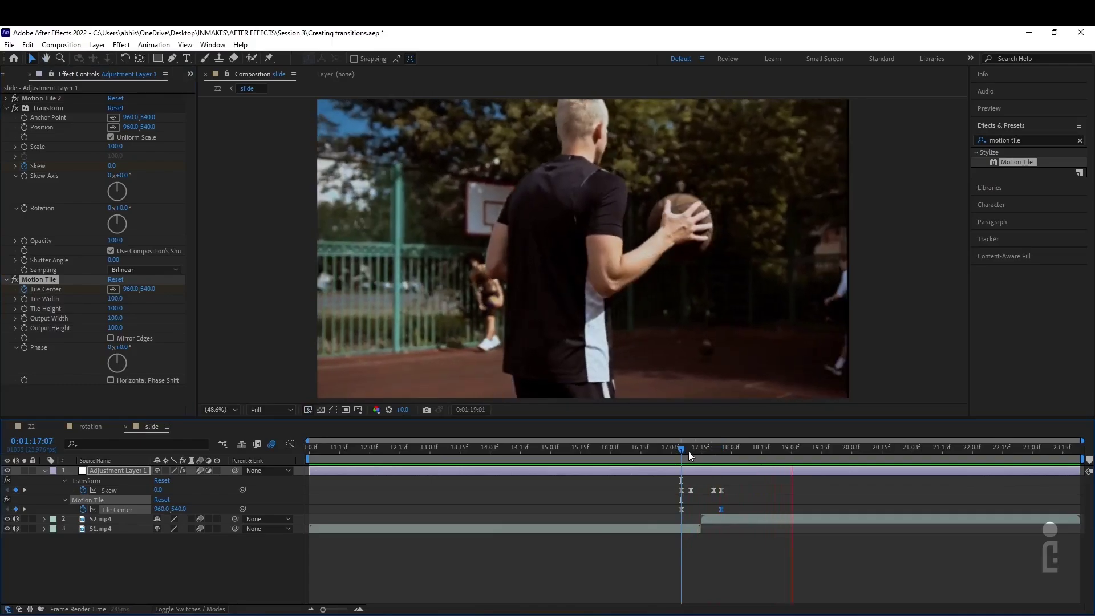
{"action": "left_click", "coordinate": [673, 453]}
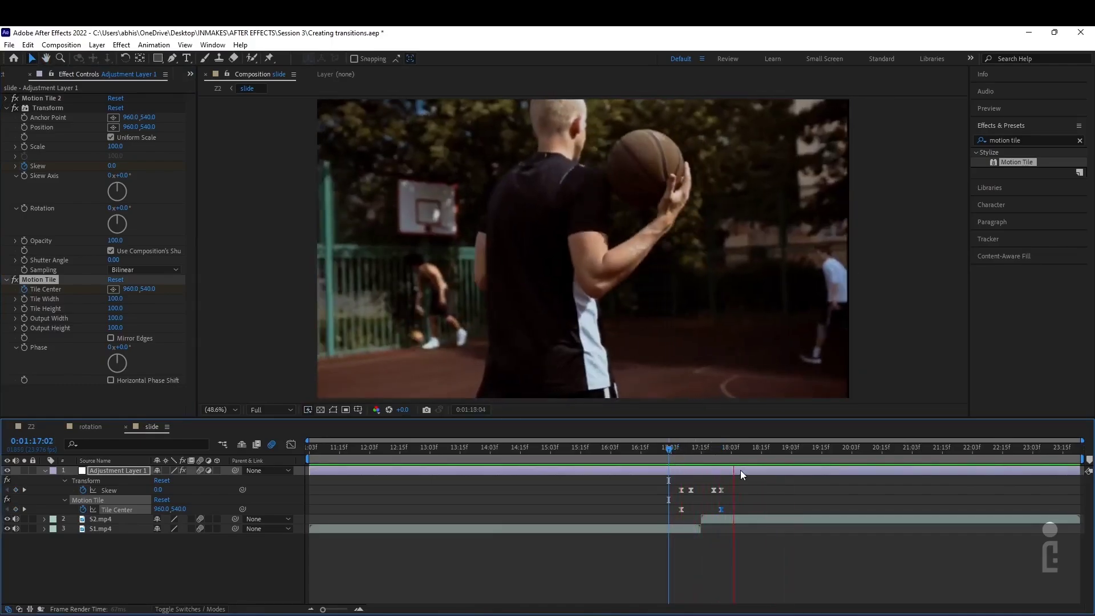
{"action": "key", "text": "space"}
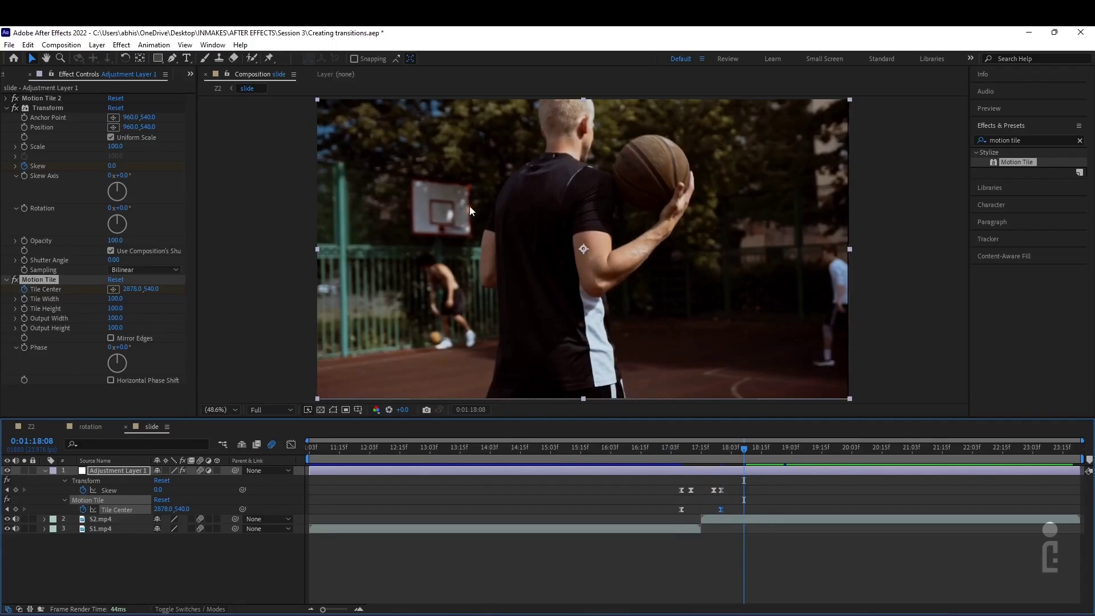
In the Z2 composition, pre-compose the Z2.mp4 and Z1.mp4 layers into a new composition named zoom
{"action": "left_click", "coordinate": [32, 427]}
{"action": "left_click", "coordinate": [117, 471]}
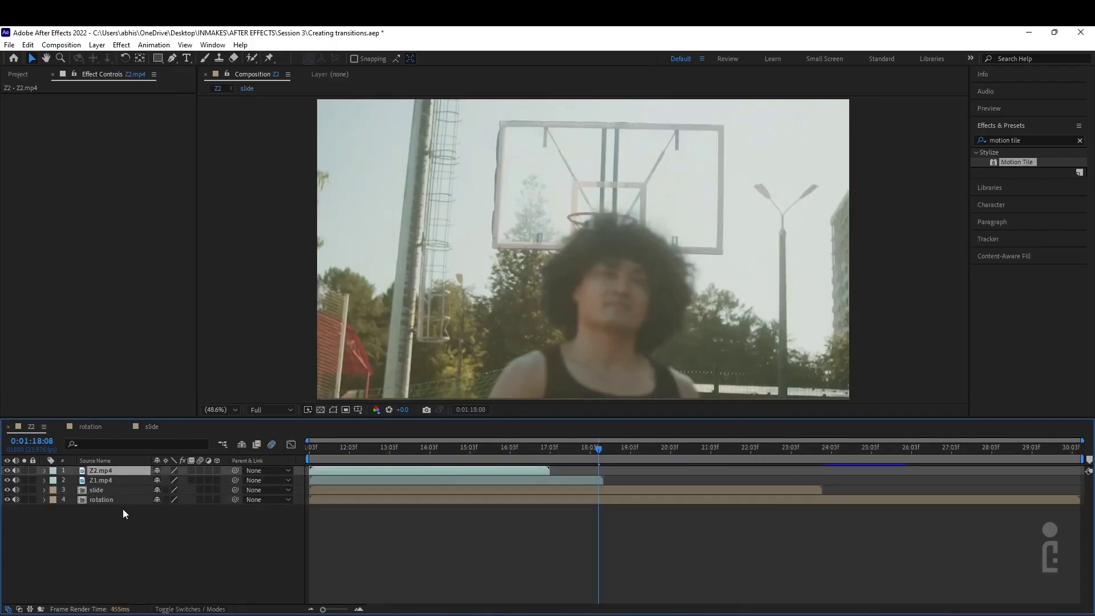
{"action": "left_click", "coordinate": [118, 480], "text": "ctrl"}
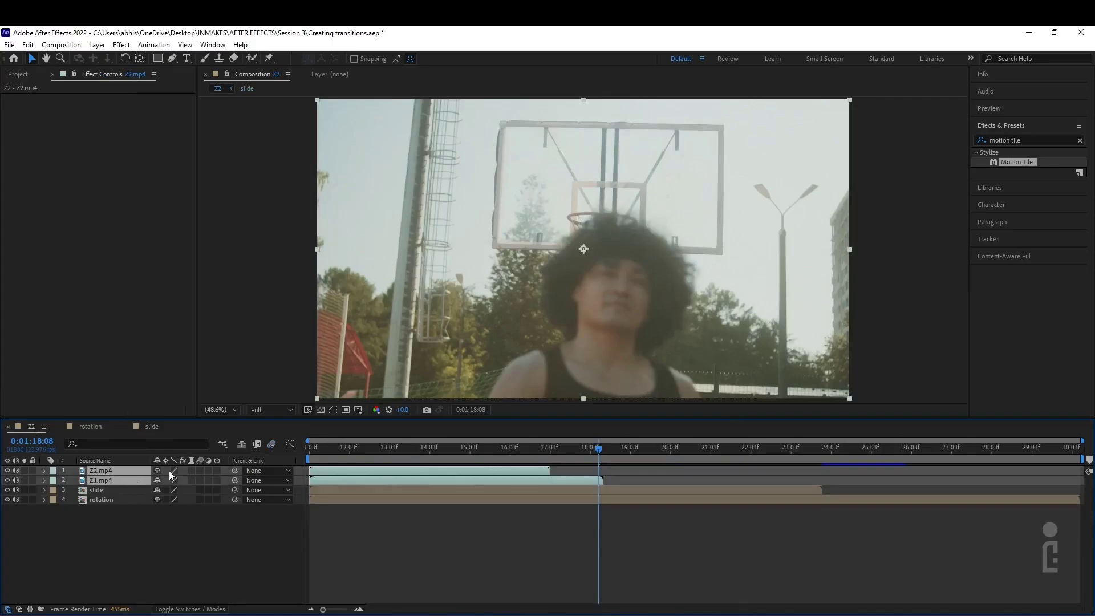
{"action": "right_click", "coordinate": [122, 477]}
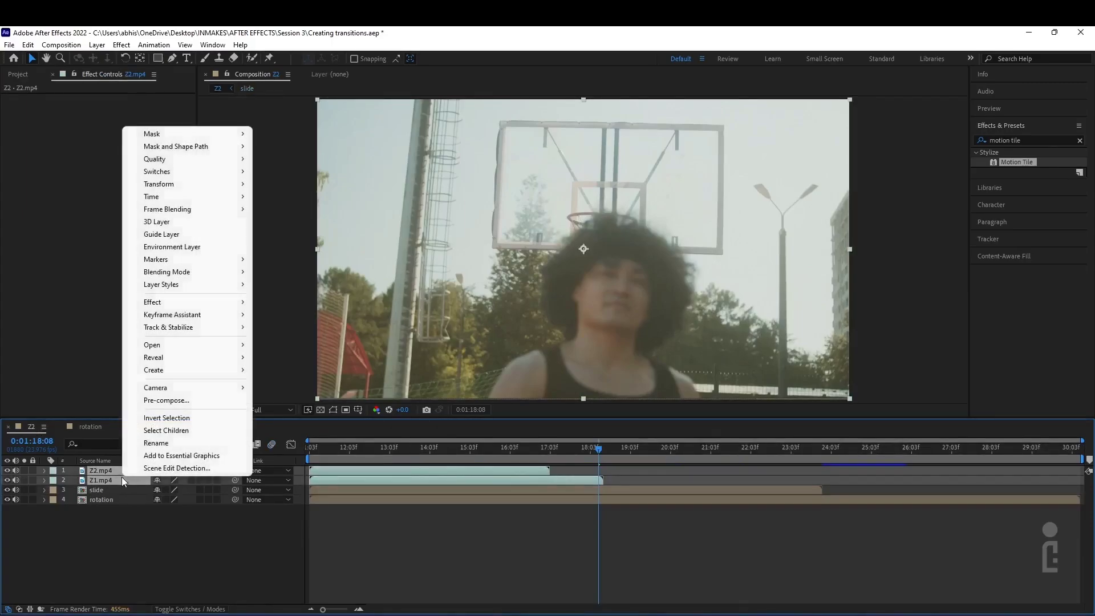
{"action": "left_click", "coordinate": [166, 400]}
{"action": "type", "text": "zoom"}
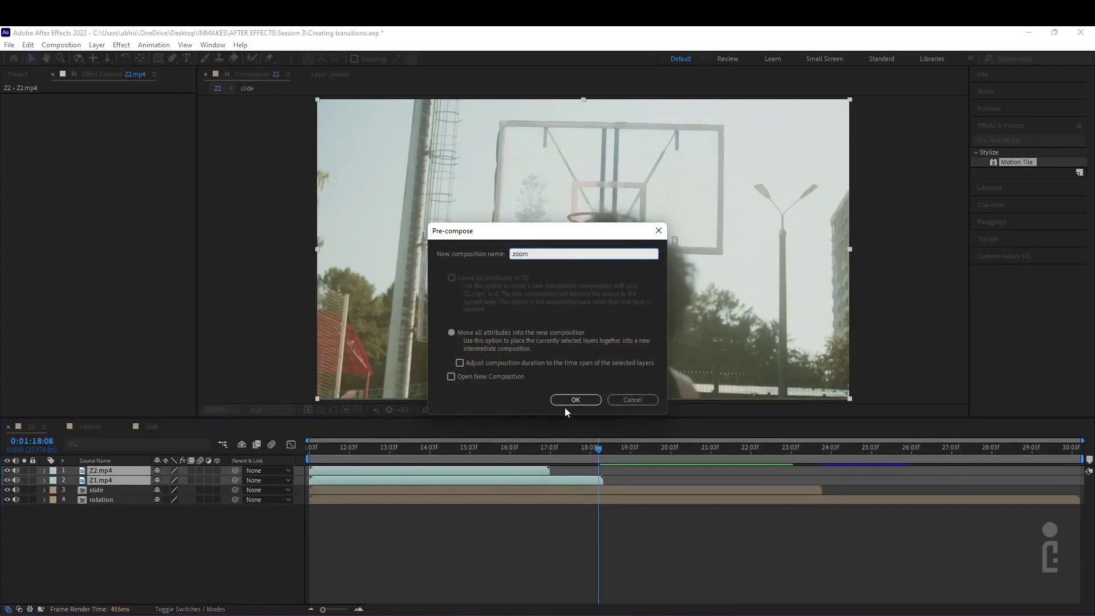
{"action": "left_click", "coordinate": [581, 401]}
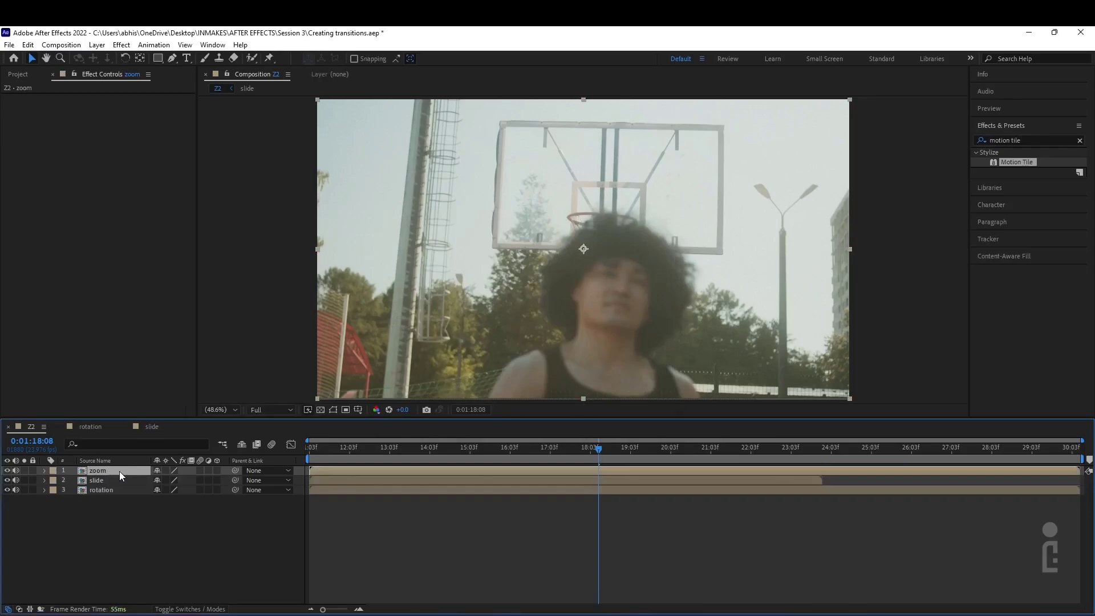
In the zoom composition, start Z2.mp4 where Z1.mp4 ends and trim the composition to the end of Z2.mp4
{"action": "double_click", "coordinate": [104, 470]}
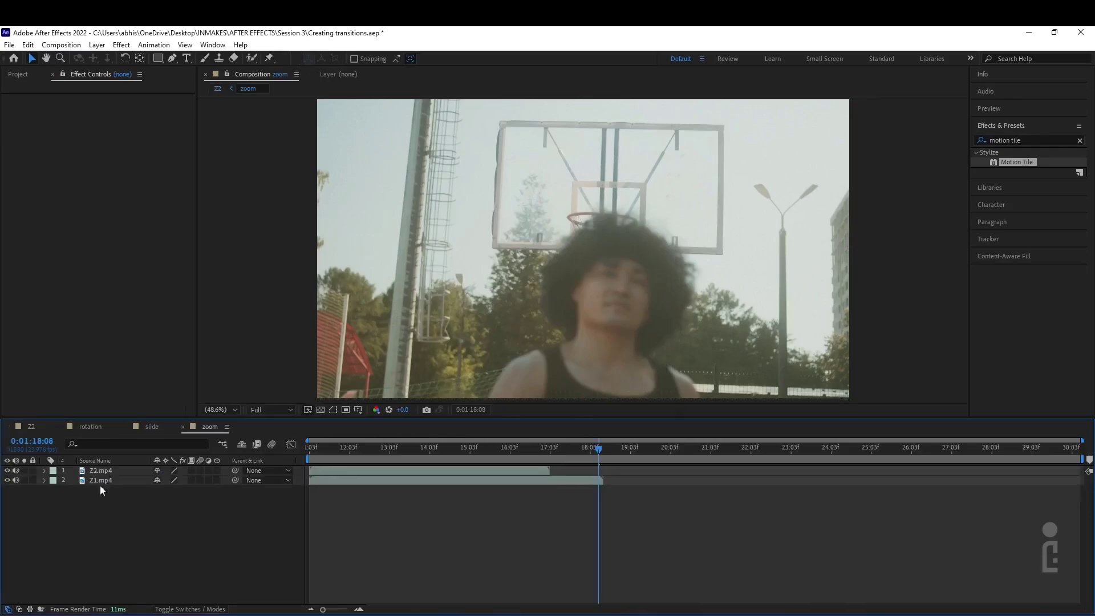
{"action": "left_click_drag", "start_coordinate": [322, 469], "coordinate": [614, 466]}
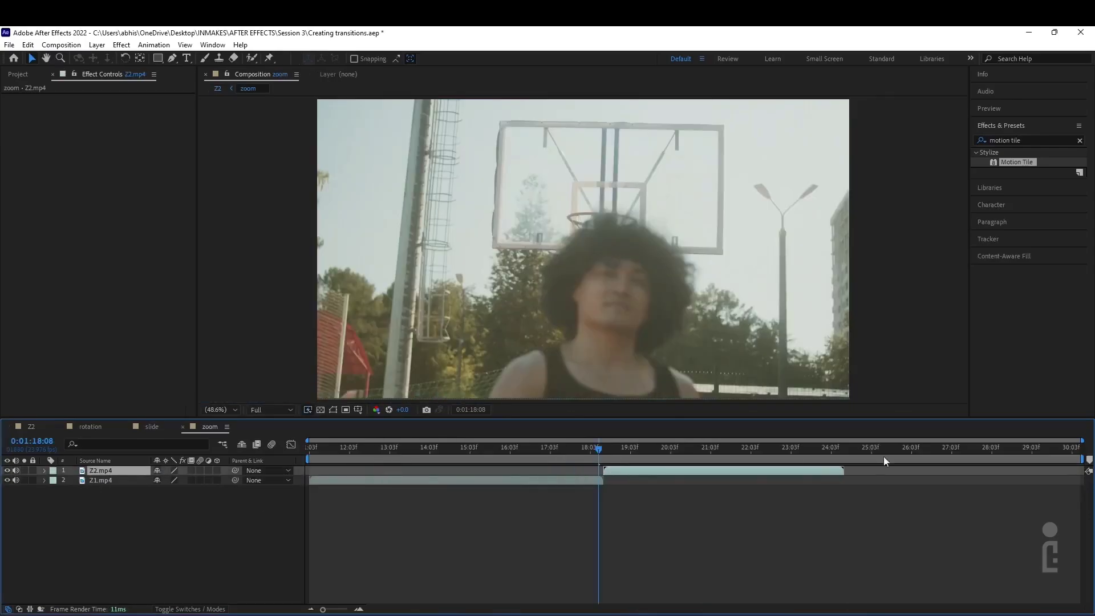
{"action": "left_click_drag", "start_coordinate": [1088, 459], "coordinate": [850, 493]}
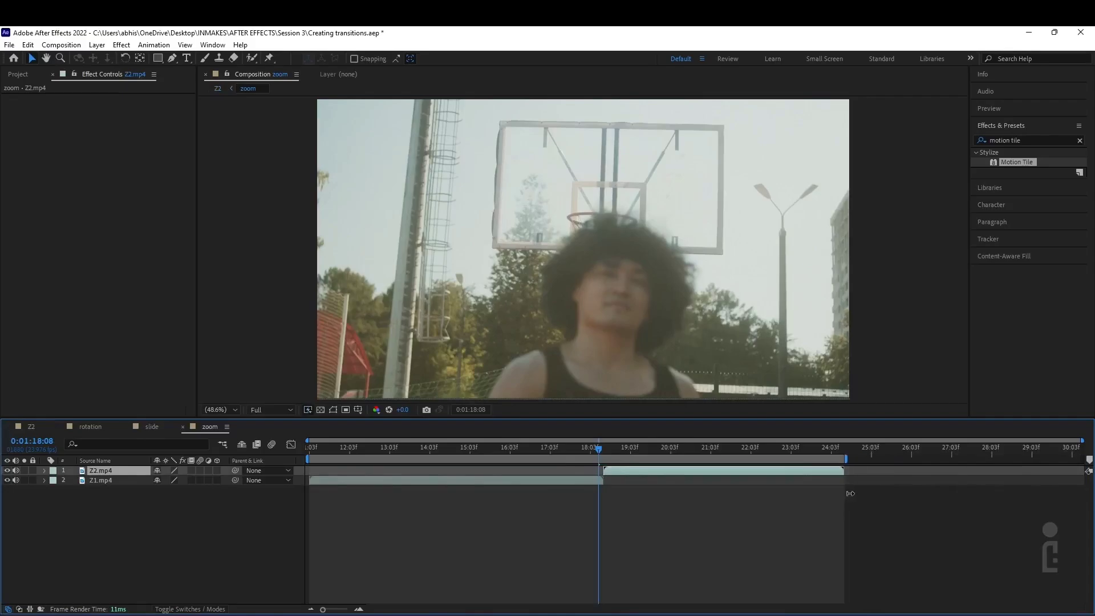
{"action": "right_click", "coordinate": [801, 456]}
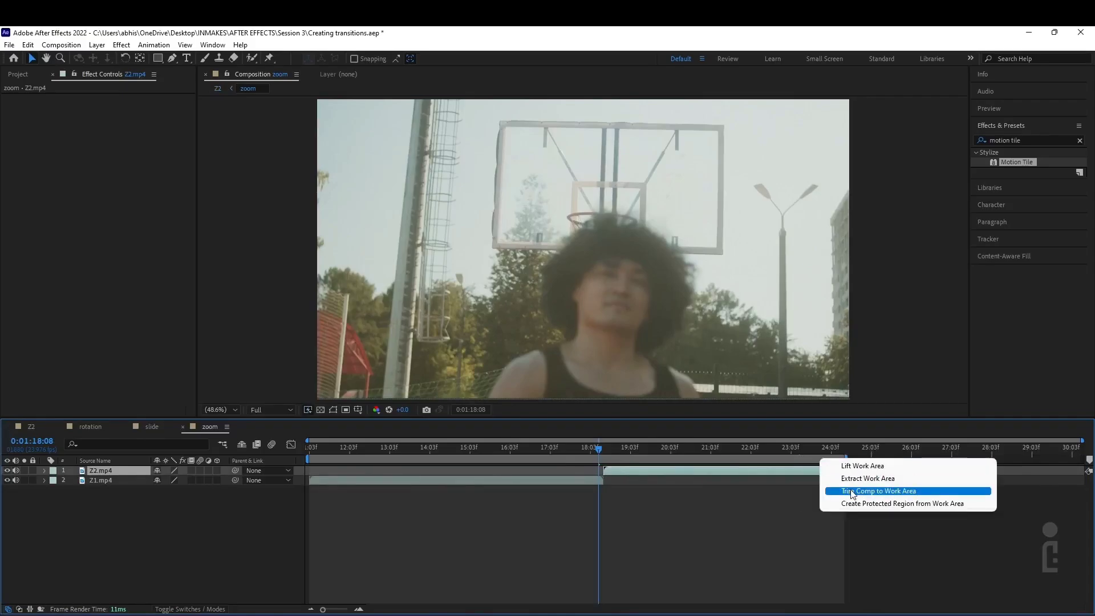
{"action": "left_click", "coordinate": [829, 488]}
Preview the zoom composition from its start at 0:01:11:03 to review the cut between the two clips
{"action": "left_click_drag", "start_coordinate": [731, 451], "coordinate": [290, 481]}
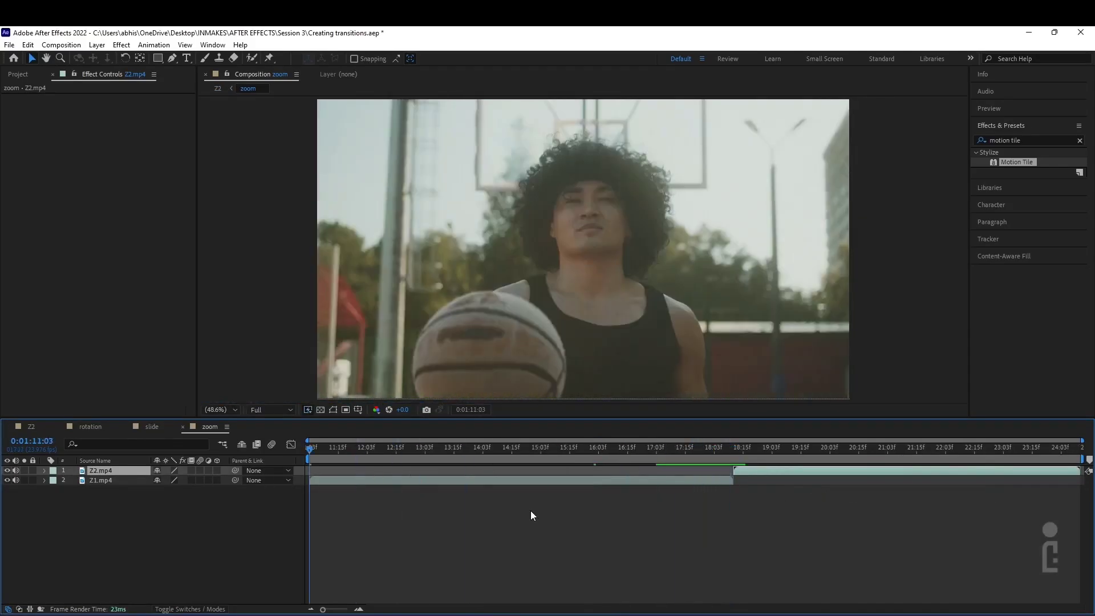
{"action": "key", "text": "space"}
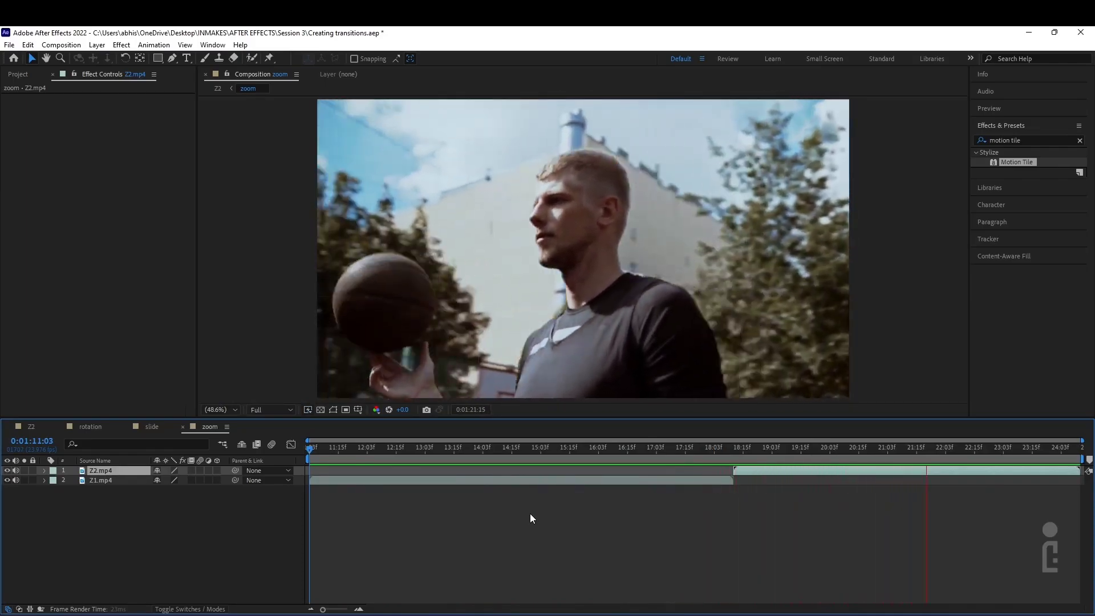
{"action": "key", "text": "space"}
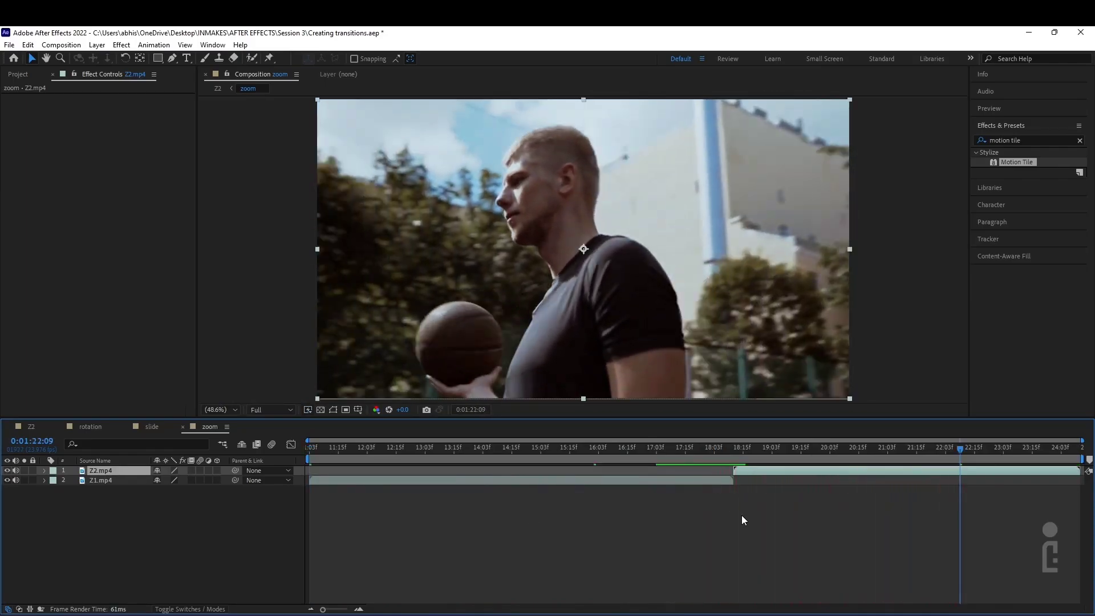
Create an adjustment layer above the clips in the zoom composition and apply the Motion Tile effect to it
{"action": "left_click", "coordinate": [710, 505]}
{"action": "right_click", "coordinate": [104, 519]}
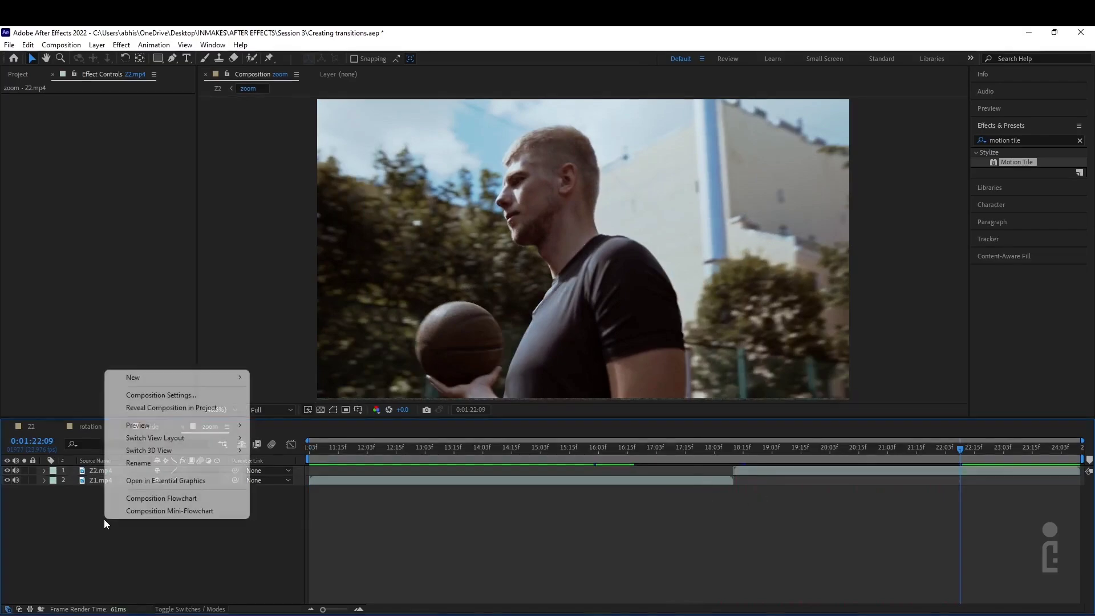
{"action": "mouse_move", "coordinate": [157, 383]}
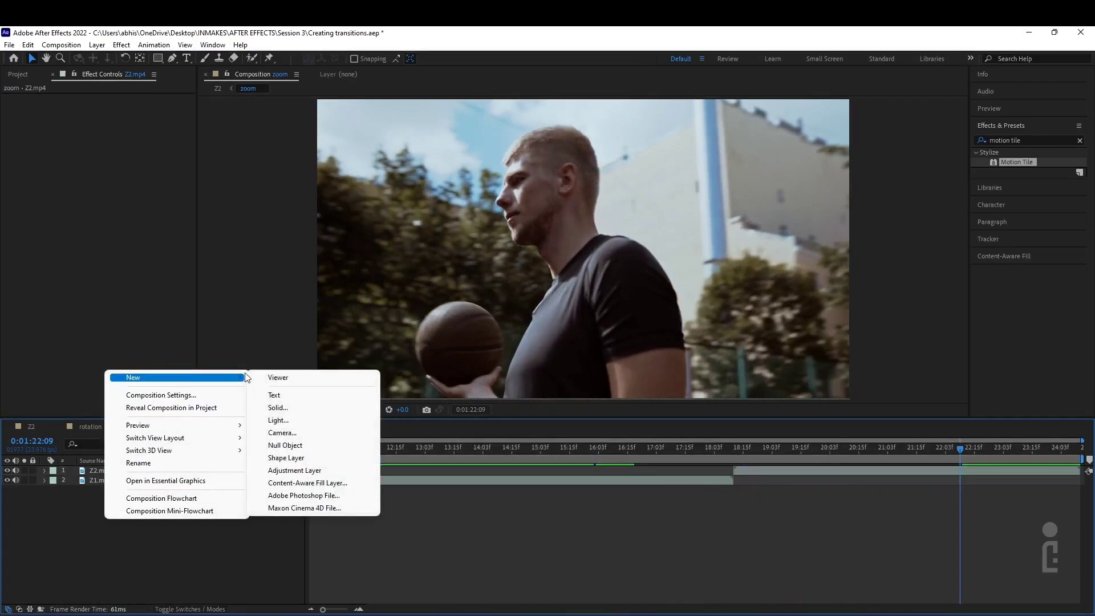
{"action": "left_click", "coordinate": [296, 473]}
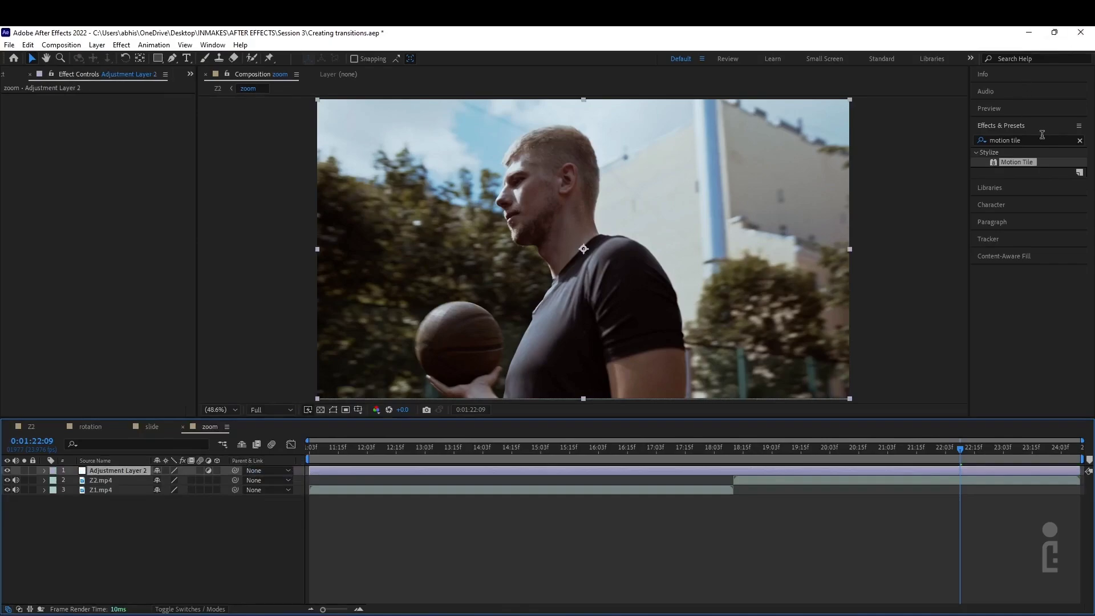
{"action": "double_click", "coordinate": [1015, 162]}
Find the Optics Compensation effect, apply it to the adjustment layer below Motion Tile, and switch Motion Tile off
{"action": "left_click", "coordinate": [1079, 140]}
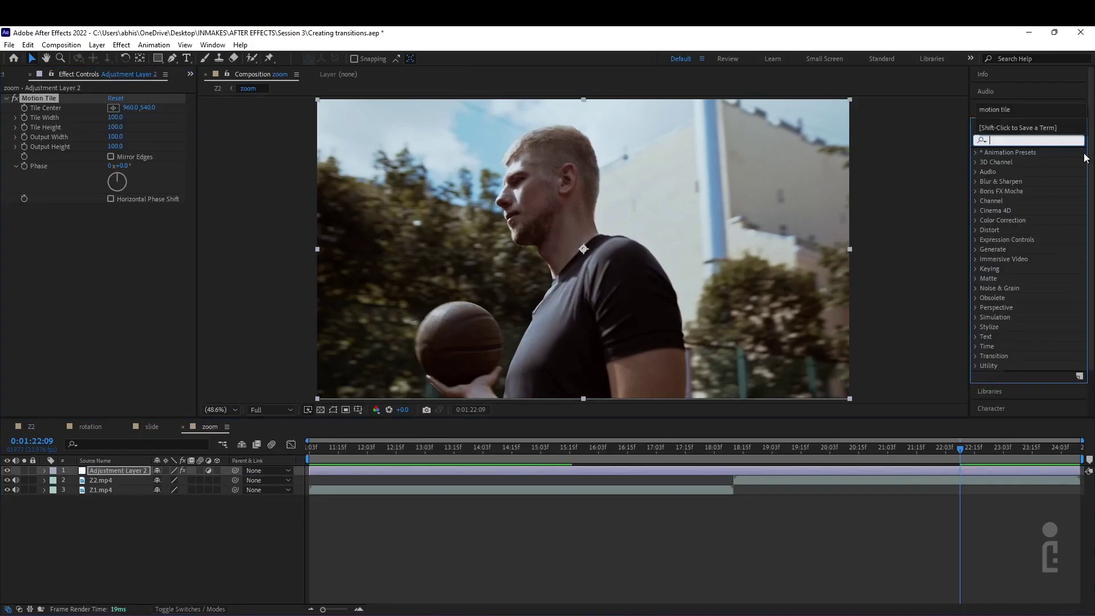
{"action": "type", "text": "op"}
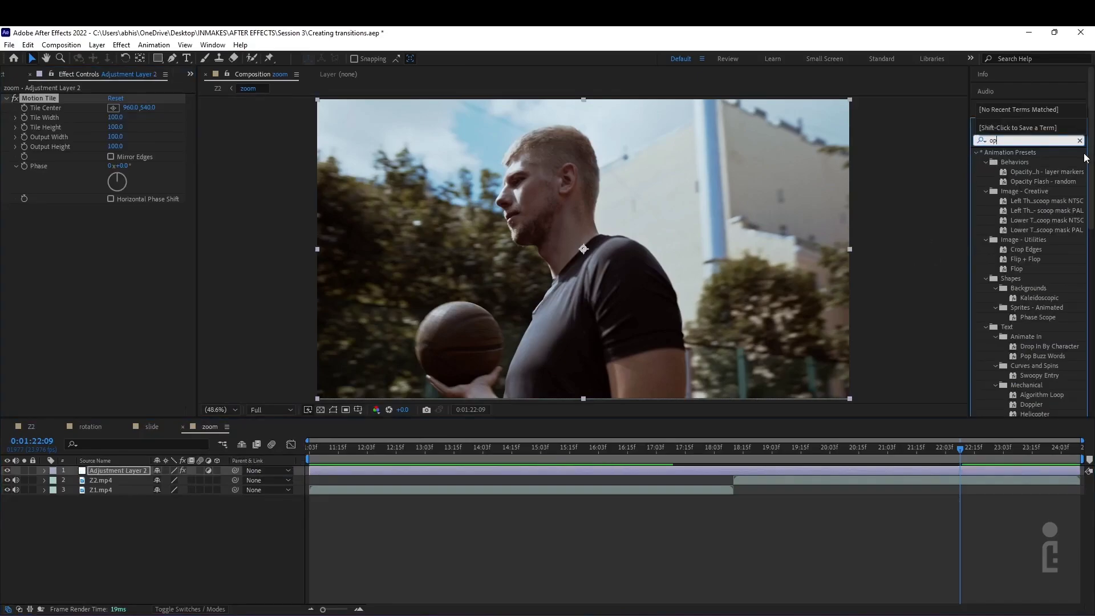
{"action": "type", "text": "tic"}
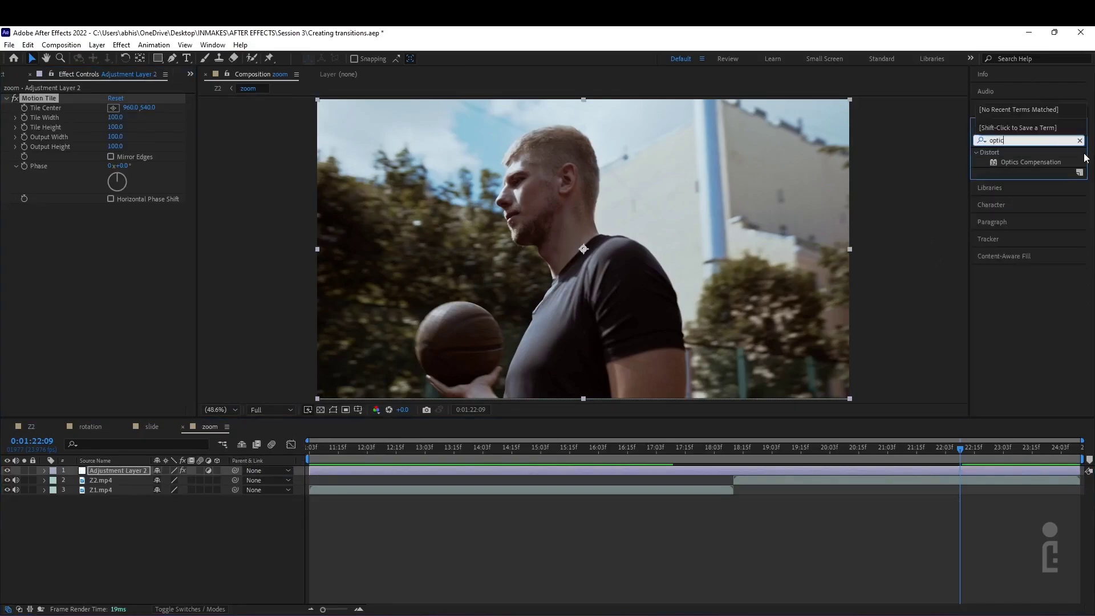
{"action": "type", "text": "s co"}
{"action": "left_click", "coordinate": [1025, 162]}
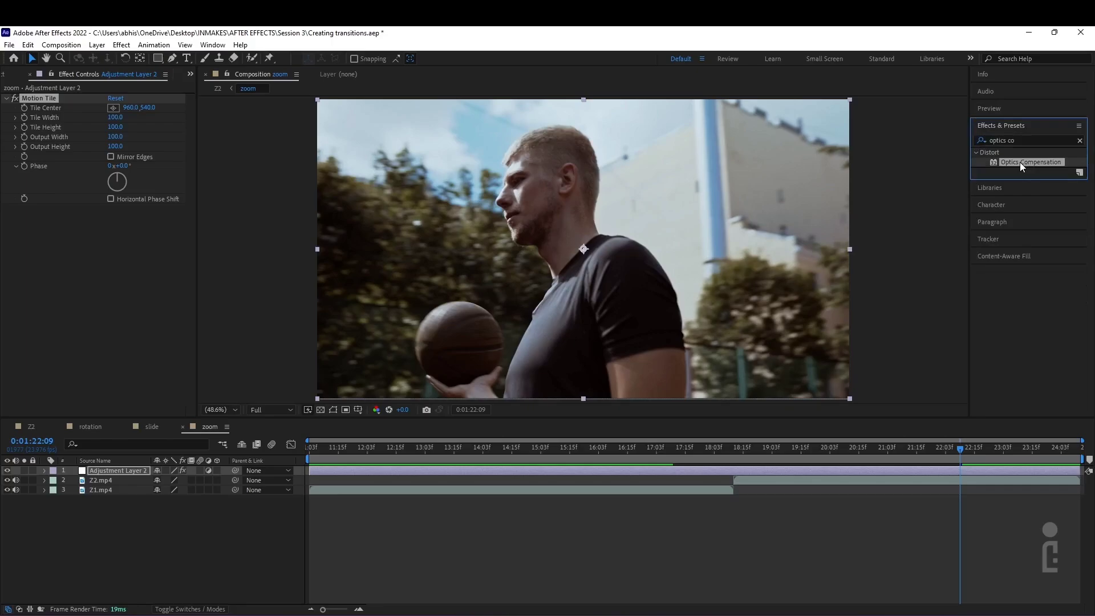
{"action": "double_click", "coordinate": [1020, 162]}
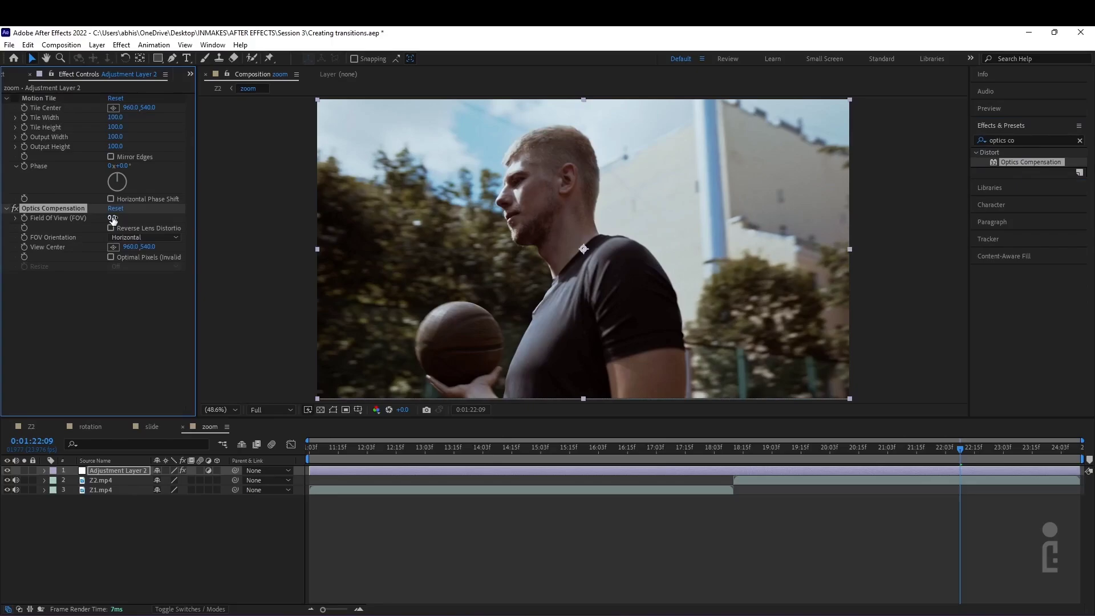
Turn on Reverse Lens Distortion for Optics Compensation and raise its Field Of View to about 121.1
{"action": "left_click_drag", "start_coordinate": [112, 220], "coordinate": [376, 174]}
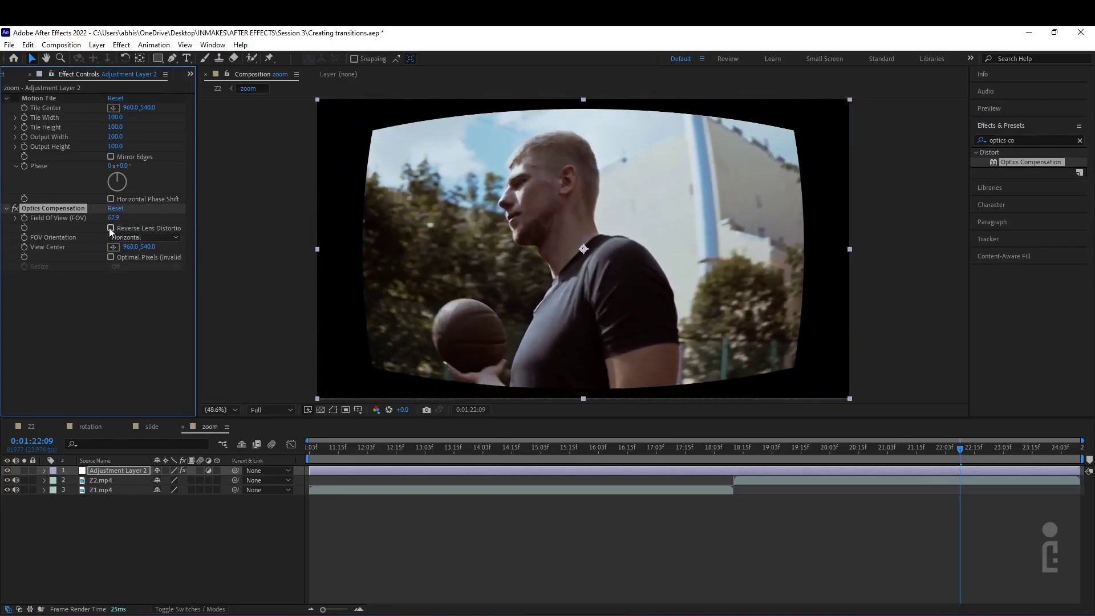
{"action": "left_click", "coordinate": [110, 229]}
{"action": "left_click_drag", "start_coordinate": [110, 218], "coordinate": [420, 223]}
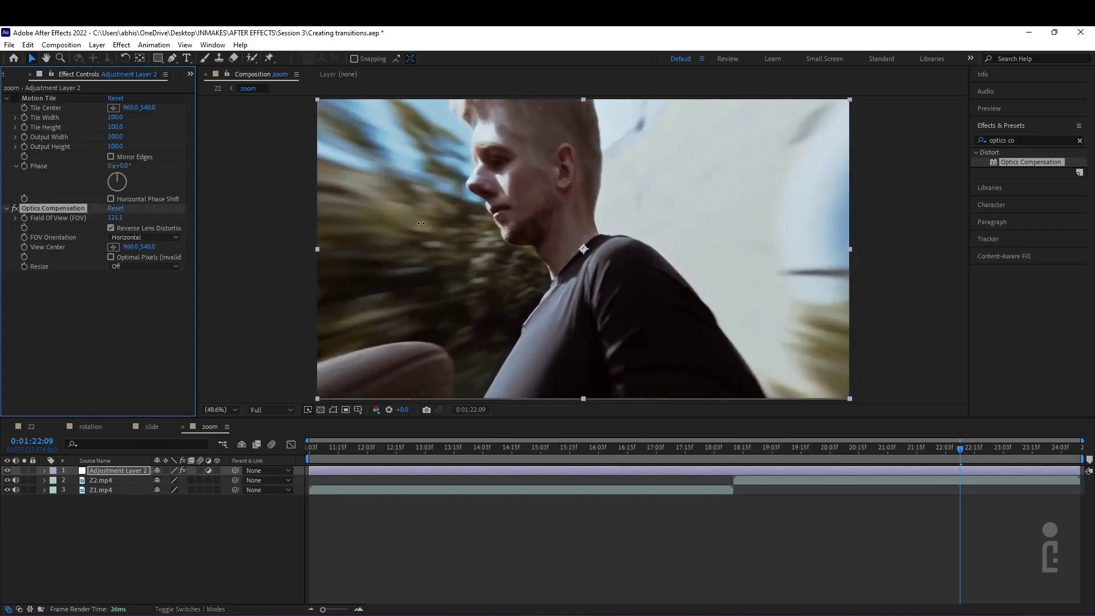
Start keyframing the Optics Compensation Field Of View at 0:01:18:02, shortly before the cut from Z1.mp4 to Z2.mp4
{"action": "left_click_drag", "start_coordinate": [764, 450], "coordinate": [711, 457]}
{"action": "key", "text": "equal"}
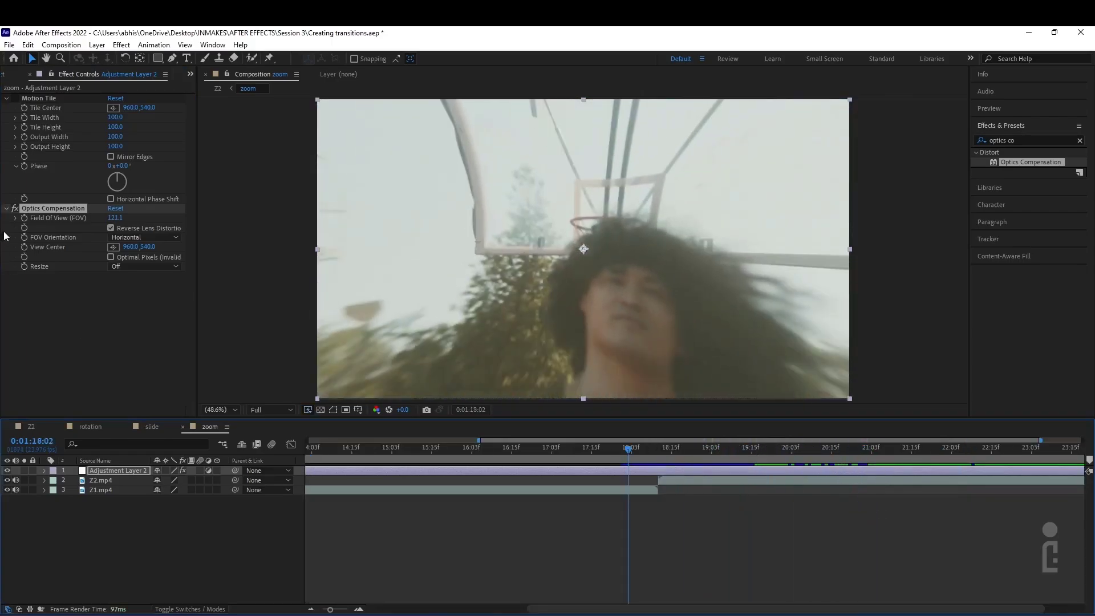
{"action": "left_click", "coordinate": [24, 218]}
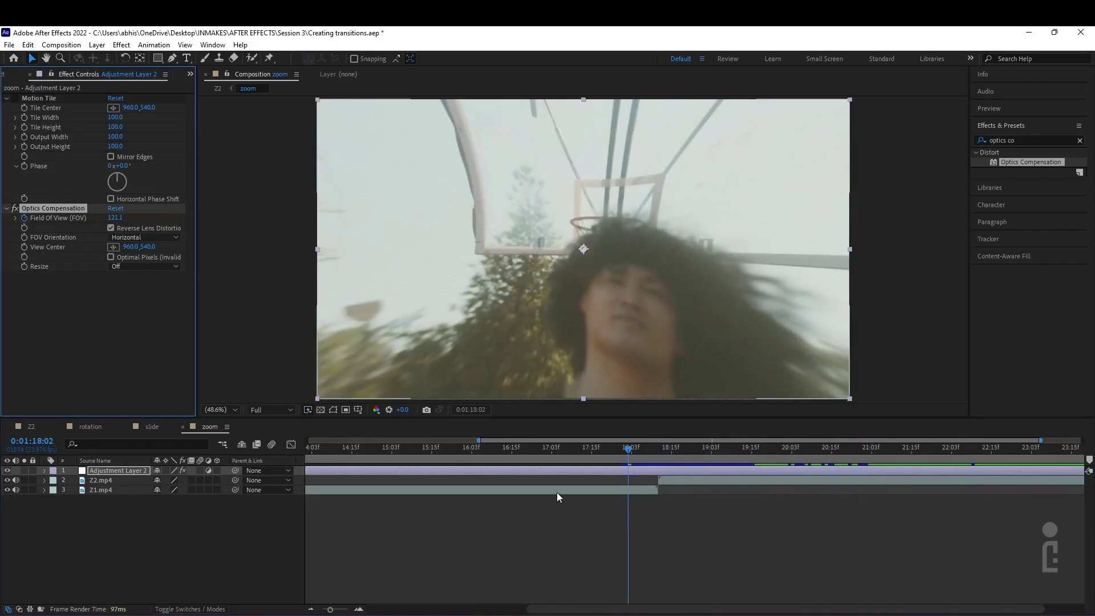
Move the 121.1 Field Of View keyframe closer to the cut and set Field Of View to 0 at 0:01:18:02
{"action": "key", "text": "u"}
{"action": "left_click_drag", "start_coordinate": [631, 489], "coordinate": [645, 491]}
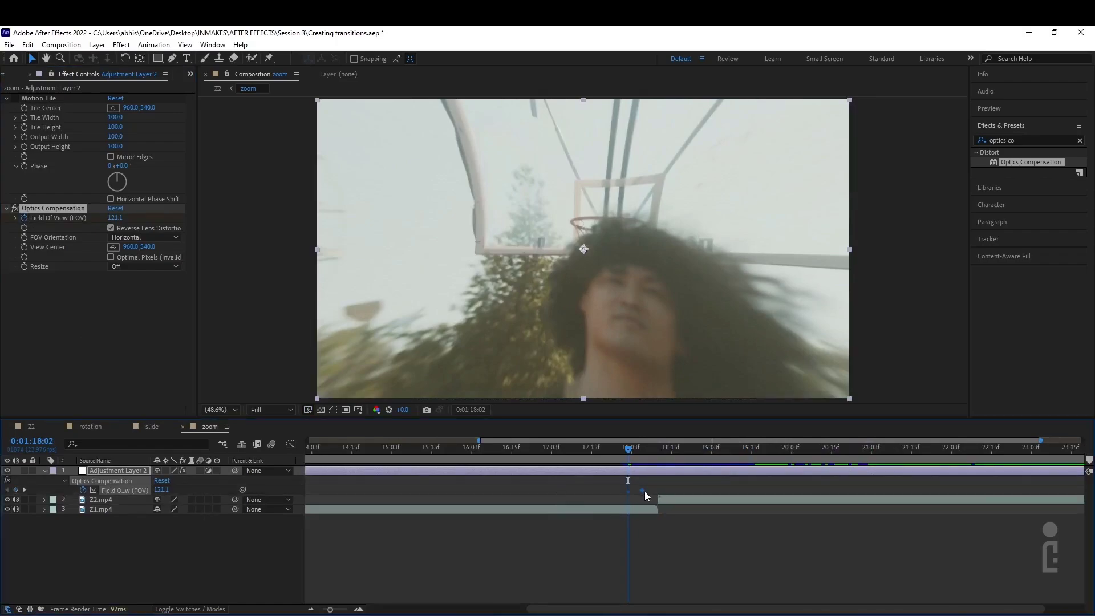
{"action": "left_click", "coordinate": [108, 217]}
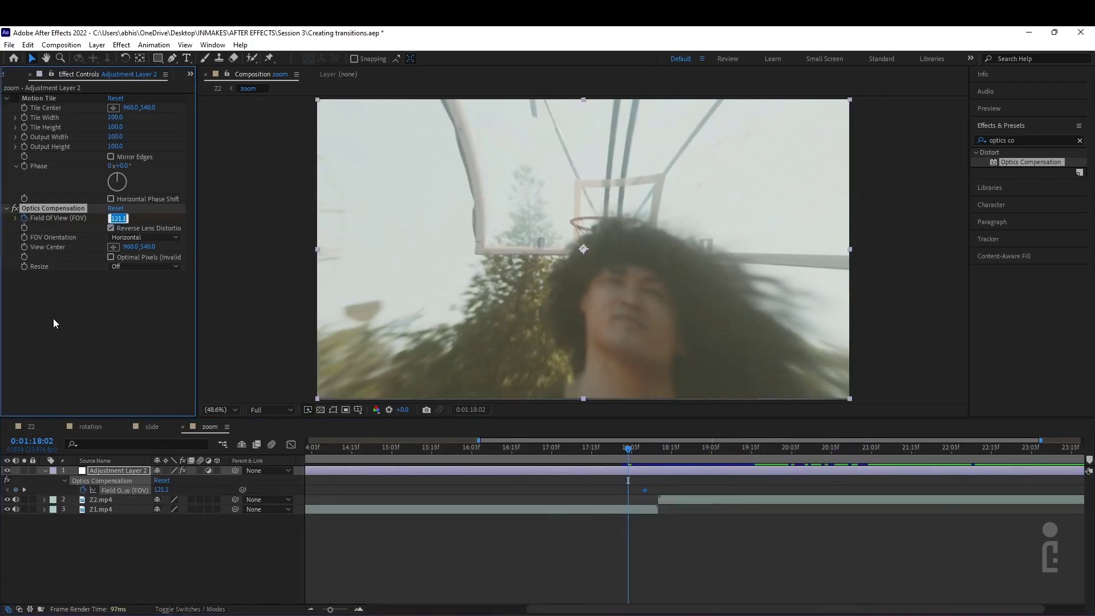
{"action": "type", "text": "0"}
{"action": "key", "text": "Return"}
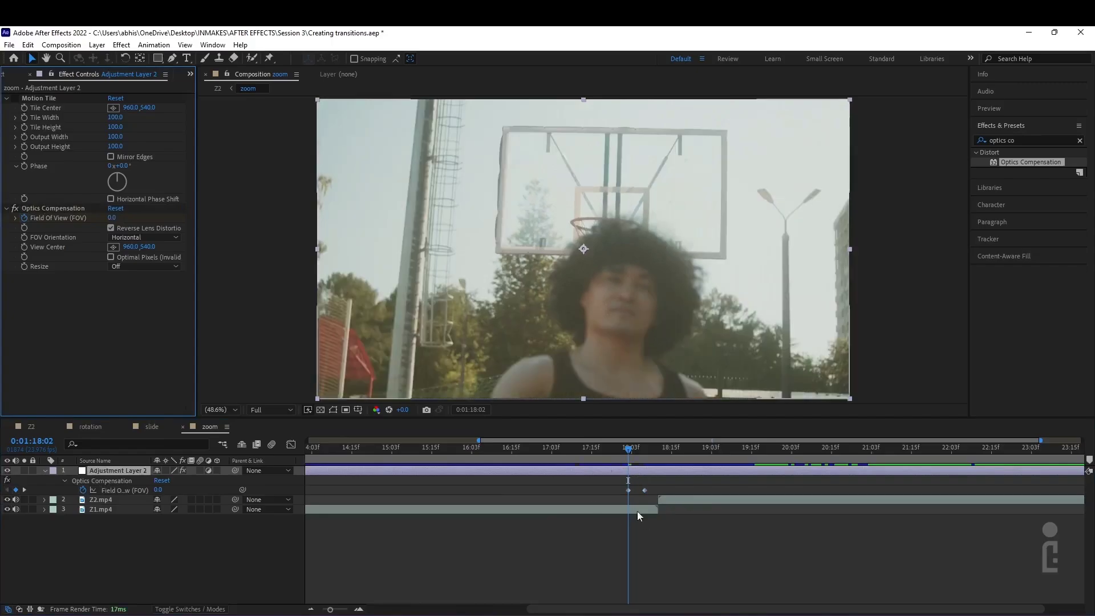
Add a Field Of View keyframe holding 121.1 at 0:01:18:14 and set the value to 0 at 0:01:18:20
{"action": "left_click_drag", "start_coordinate": [654, 448], "coordinate": [667, 449]}
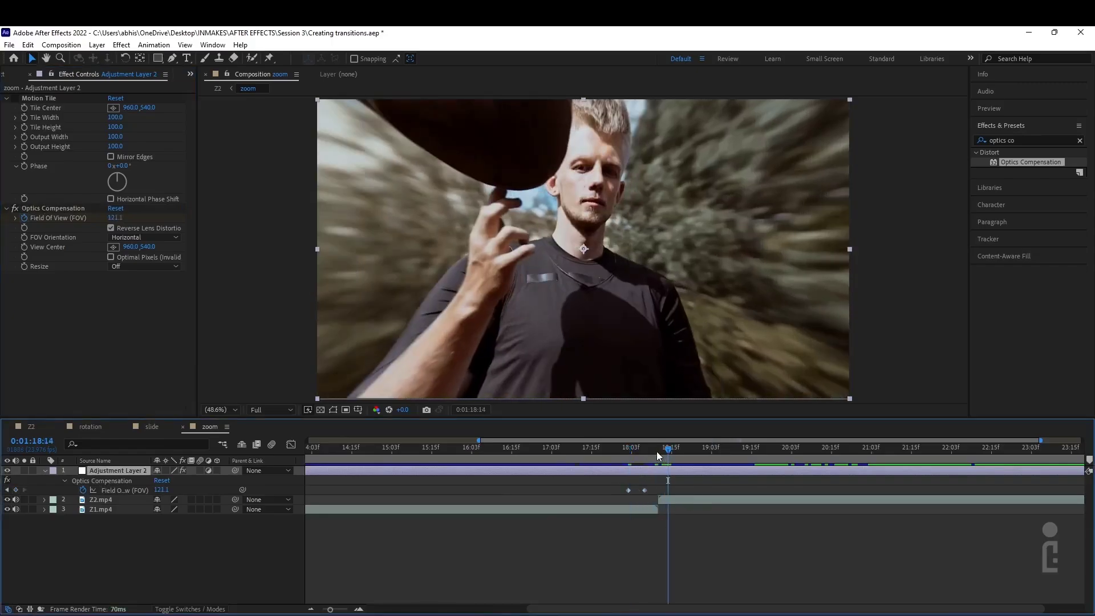
{"action": "left_click", "coordinate": [16, 490]}
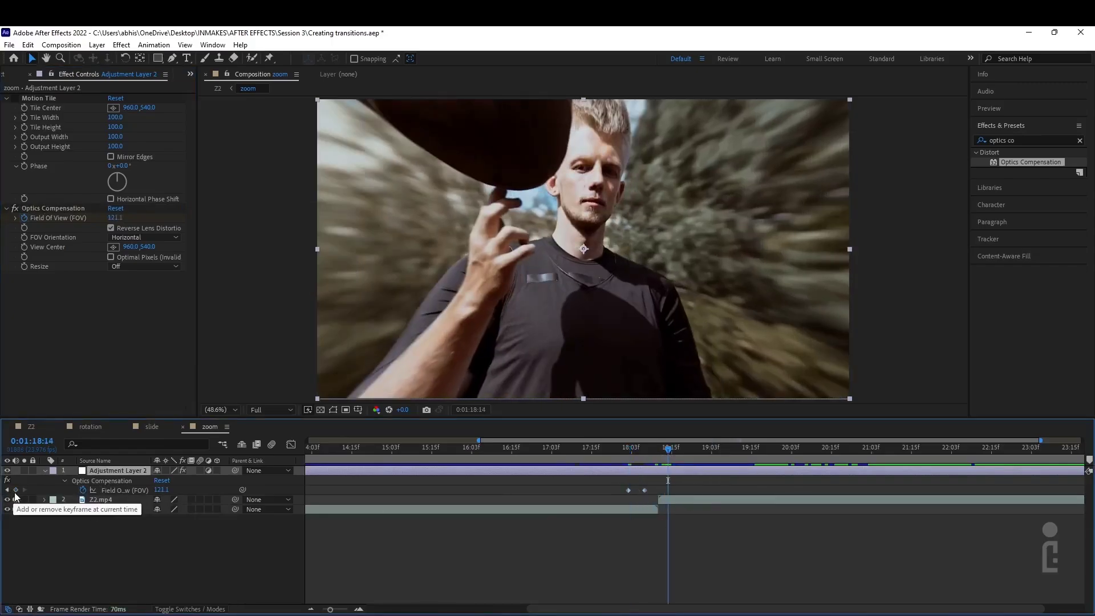
{"action": "left_click", "coordinate": [683, 454]}
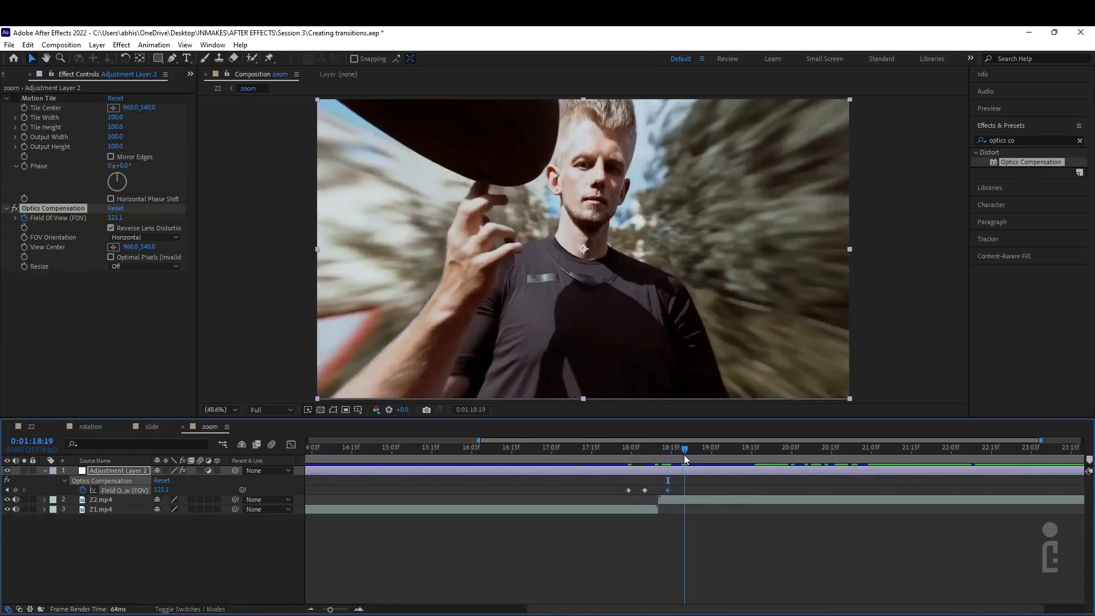
{"action": "left_click_drag", "start_coordinate": [686, 455], "coordinate": [688, 456]}
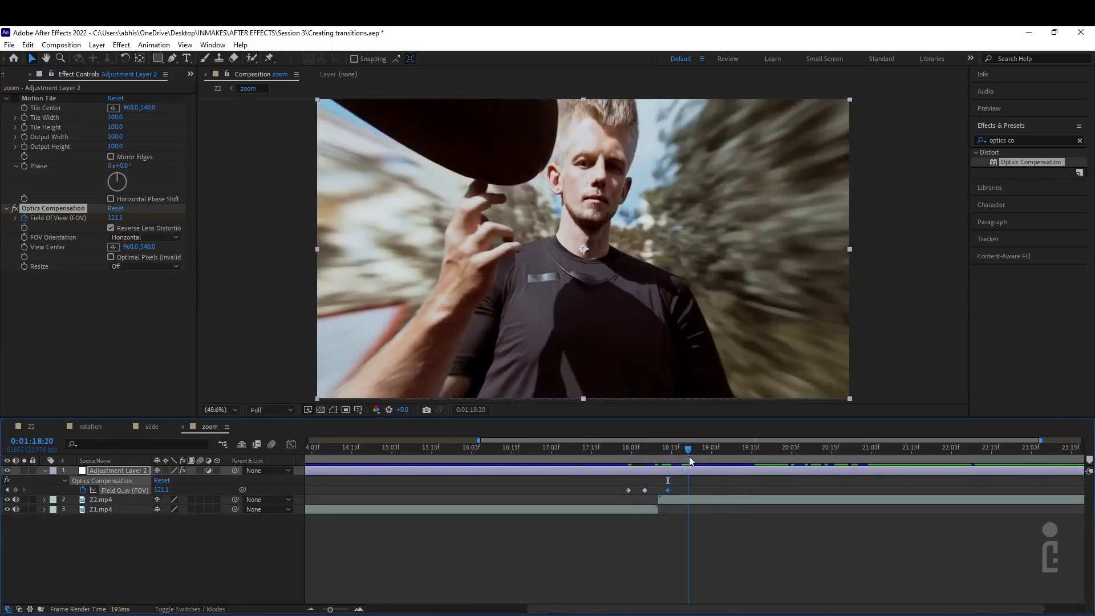
{"action": "left_click", "coordinate": [160, 491]}
{"action": "key", "text": "Return"}
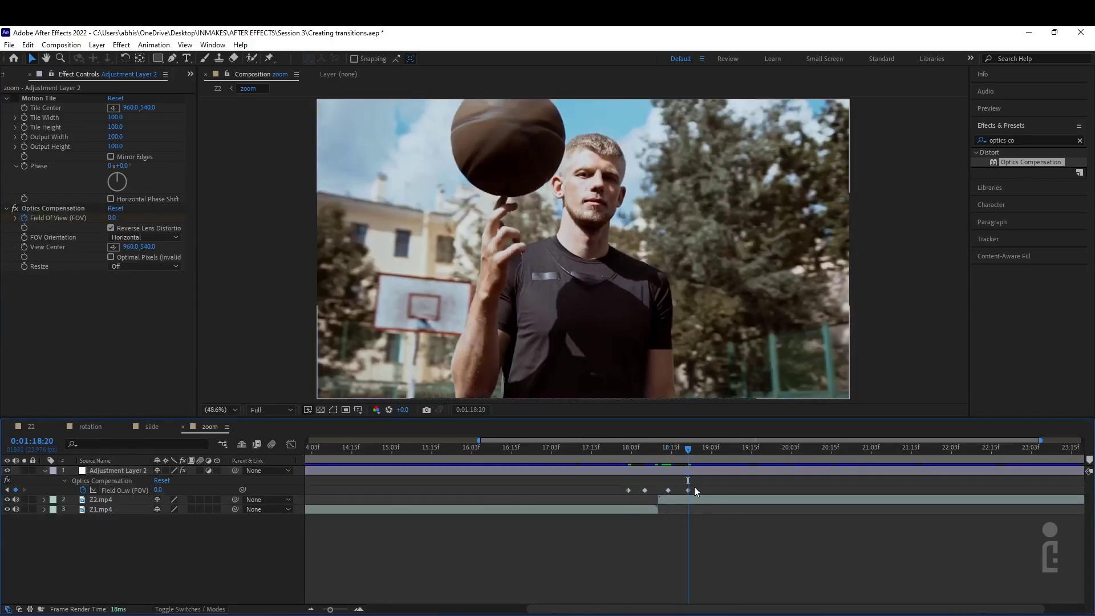
Nudge the third Field Of View keyframe toward the cut, apply Easy Ease to all four keyframes, and preview the transition
{"action": "left_click_drag", "start_coordinate": [331, 610], "coordinate": [343, 610]}
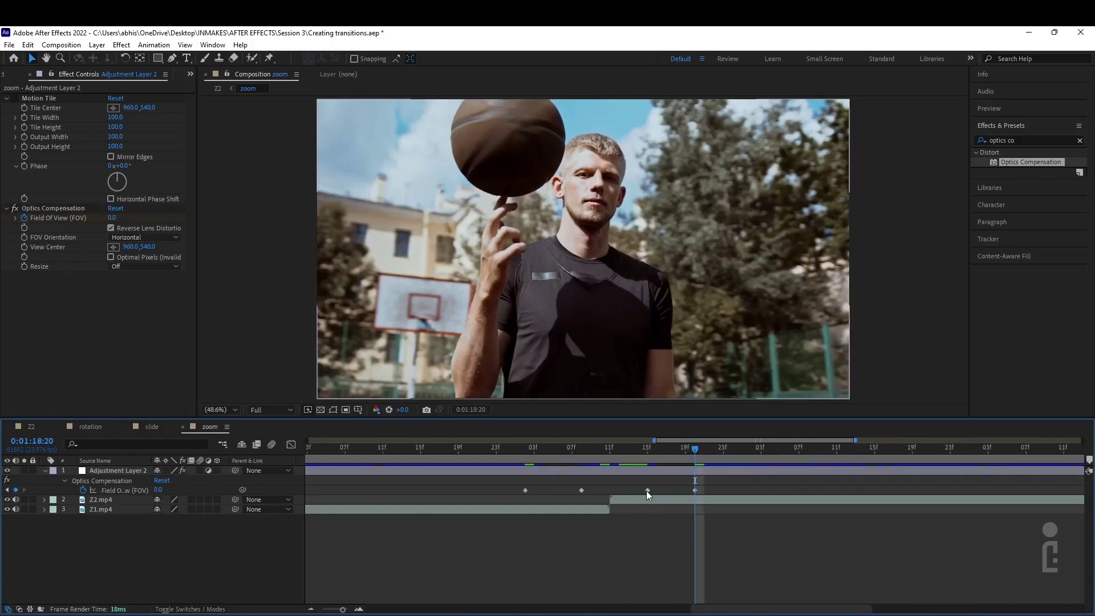
{"action": "left_click", "coordinate": [639, 491]}
{"action": "left_click_drag", "start_coordinate": [484, 475], "coordinate": [709, 494]}
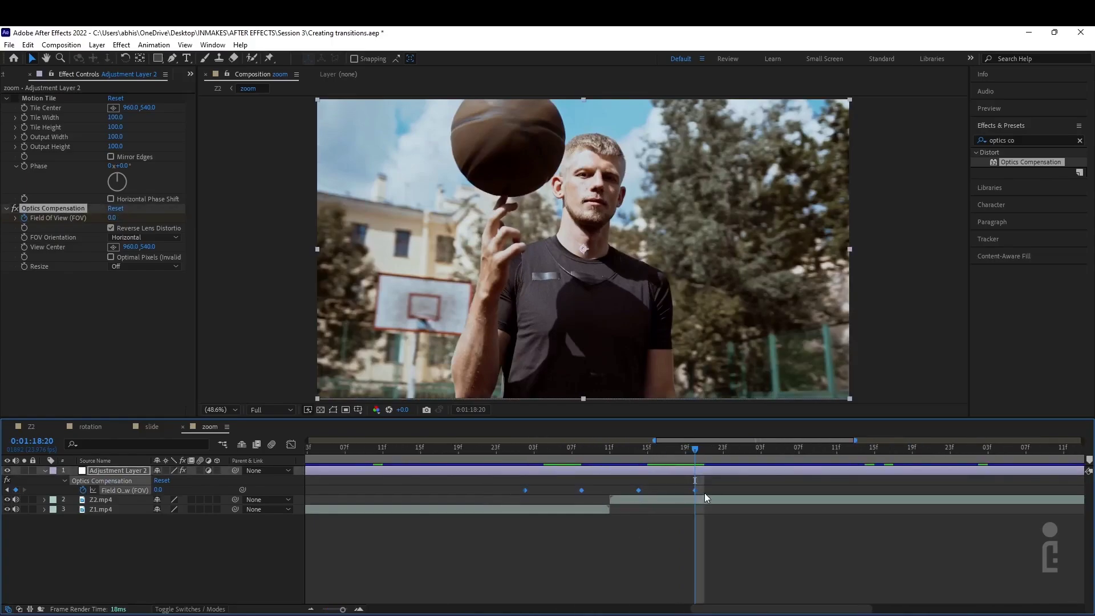
{"action": "key", "text": "F9"}
{"action": "left_click_drag", "start_coordinate": [331, 609], "coordinate": [325, 611]}
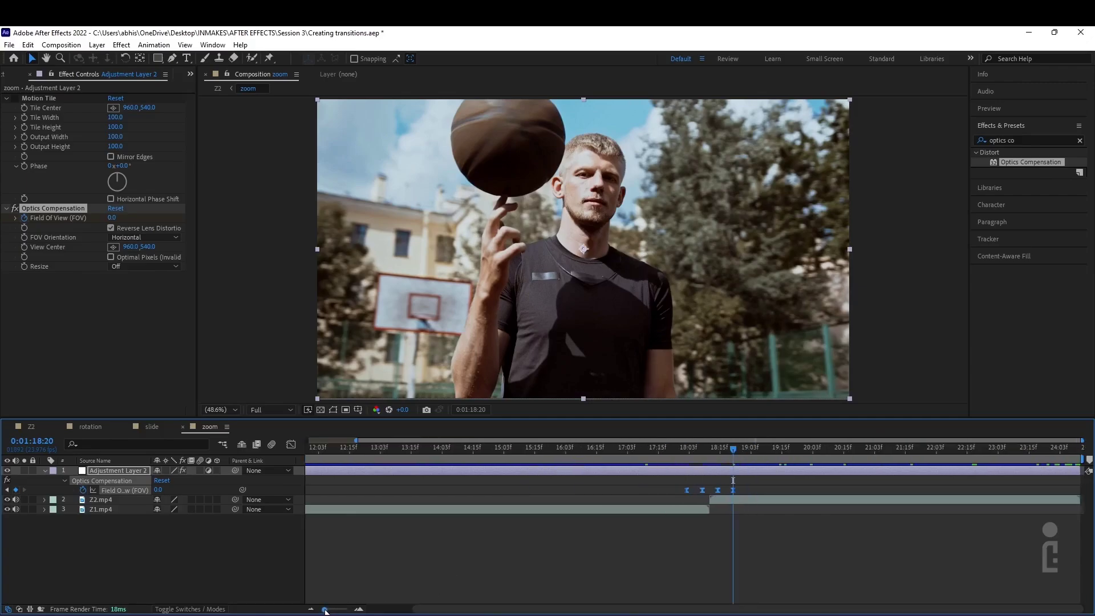
{"action": "left_click", "coordinate": [679, 450]}
{"action": "key", "text": "space"}
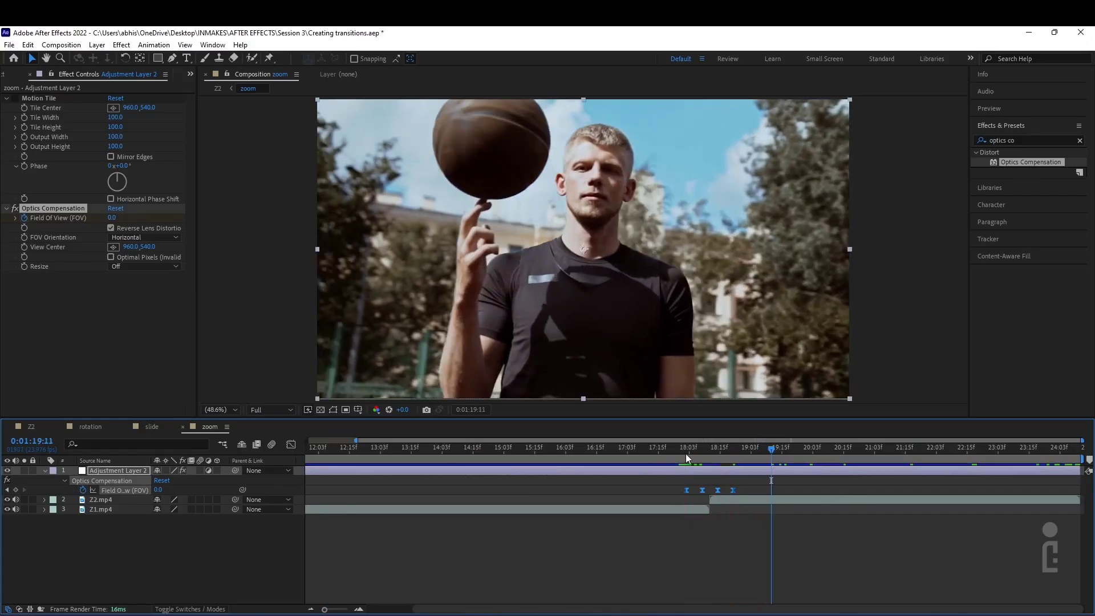
{"action": "key", "text": "space"}
Try shifting the two middle Field Of View keyframes slightly apart and preview the transition
{"action": "left_click", "coordinate": [703, 516]}
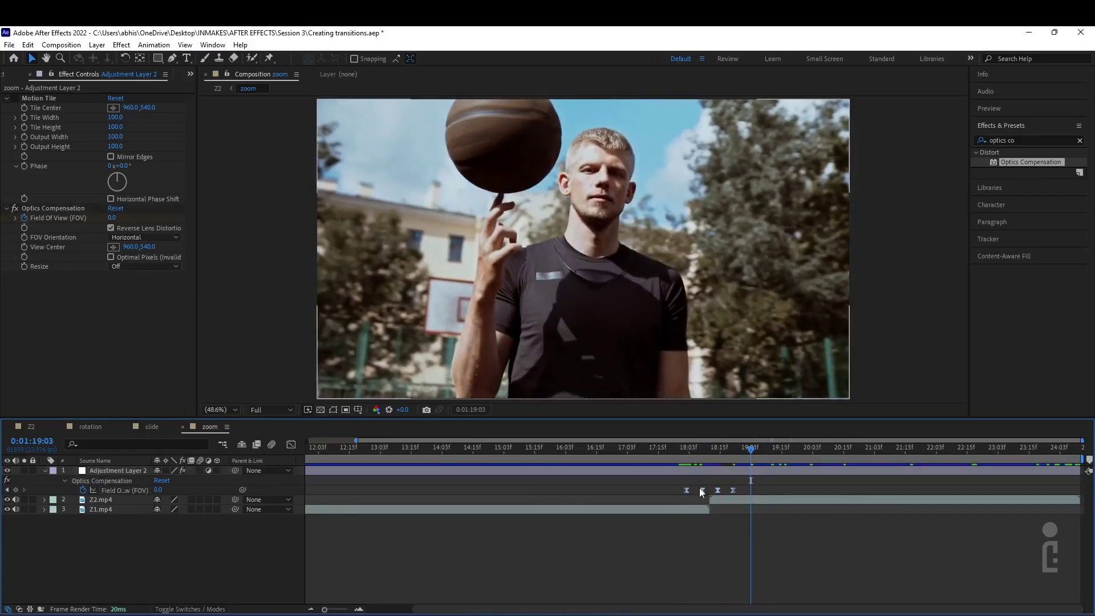
{"action": "left_click", "coordinate": [702, 490]}
{"action": "left_click", "coordinate": [718, 490]}
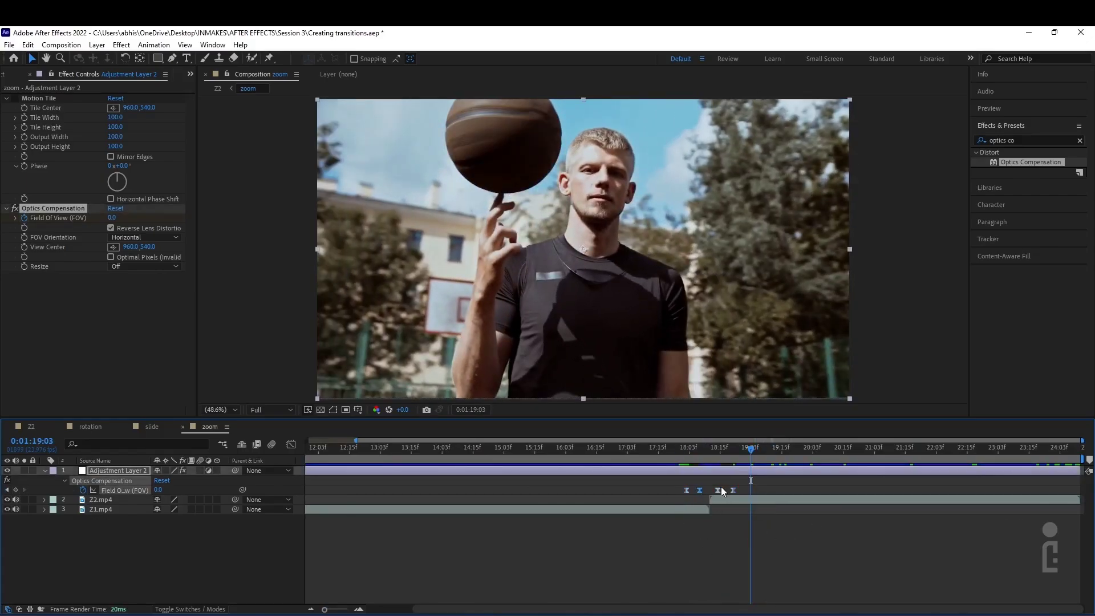
{"action": "left_click_drag", "start_coordinate": [720, 490], "coordinate": [721, 490]}
{"action": "left_click_drag", "start_coordinate": [690, 449], "coordinate": [680, 448]}
{"action": "key", "text": "space"}
Move the two middle Field Of View keyframes beside the cut, to 0:01:18:10 and 0:01:18:12, and preview the transition
{"action": "left_click_drag", "start_coordinate": [334, 611], "coordinate": [342, 610]}
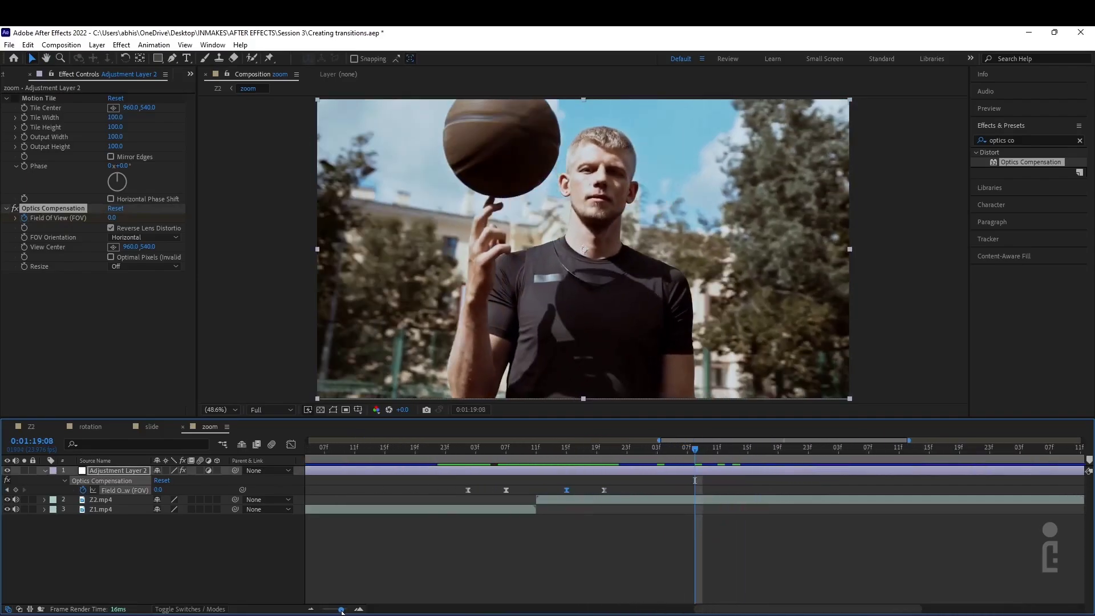
{"action": "left_click_drag", "start_coordinate": [497, 454], "coordinate": [544, 490]}
{"action": "key", "text": "space"}
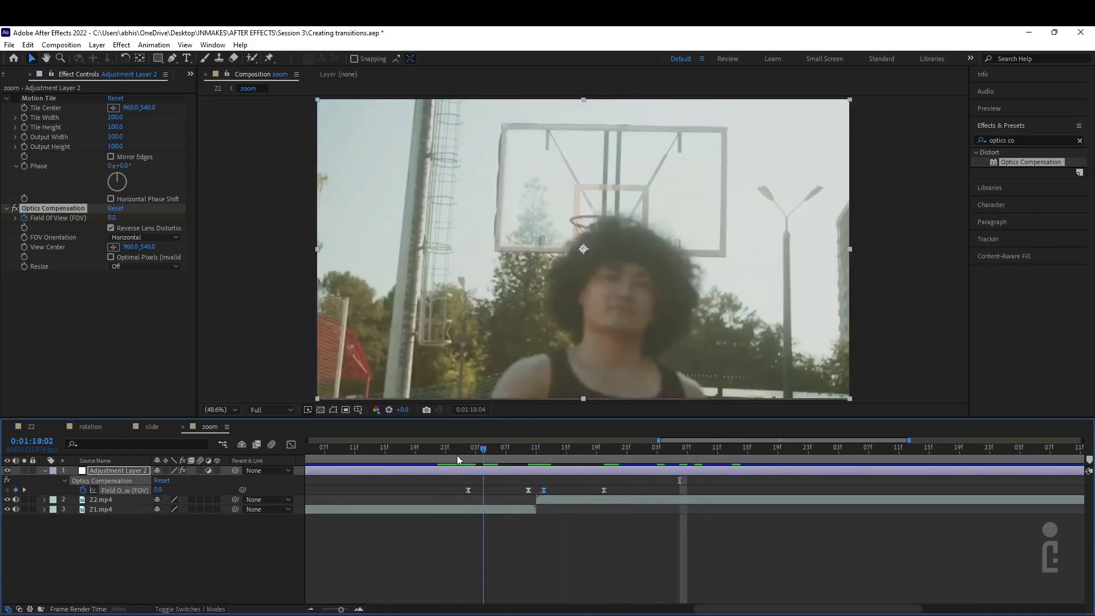
{"action": "key", "text": "space"}
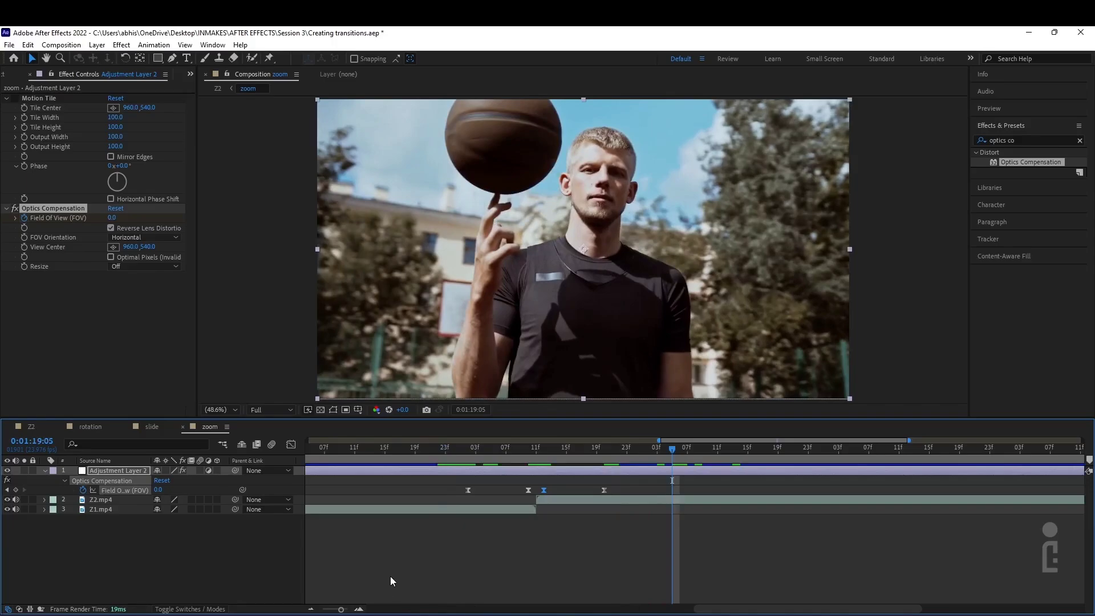
{"action": "left_click_drag", "start_coordinate": [341, 611], "coordinate": [332, 609]}
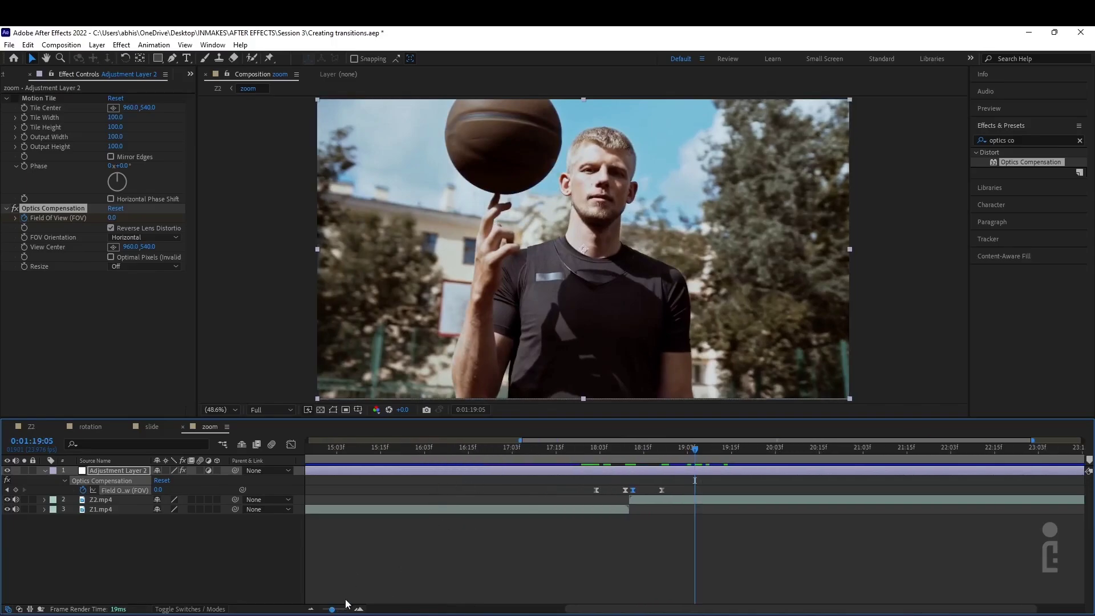
{"action": "left_click", "coordinate": [589, 450]}
{"action": "key", "text": "space"}
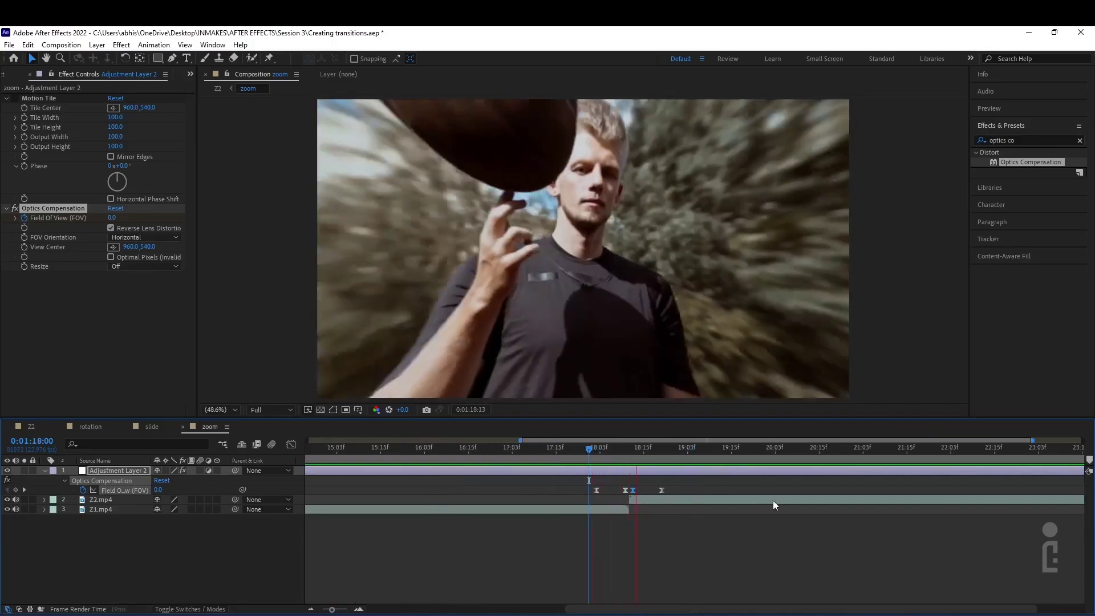
{"action": "key", "text": "space"}
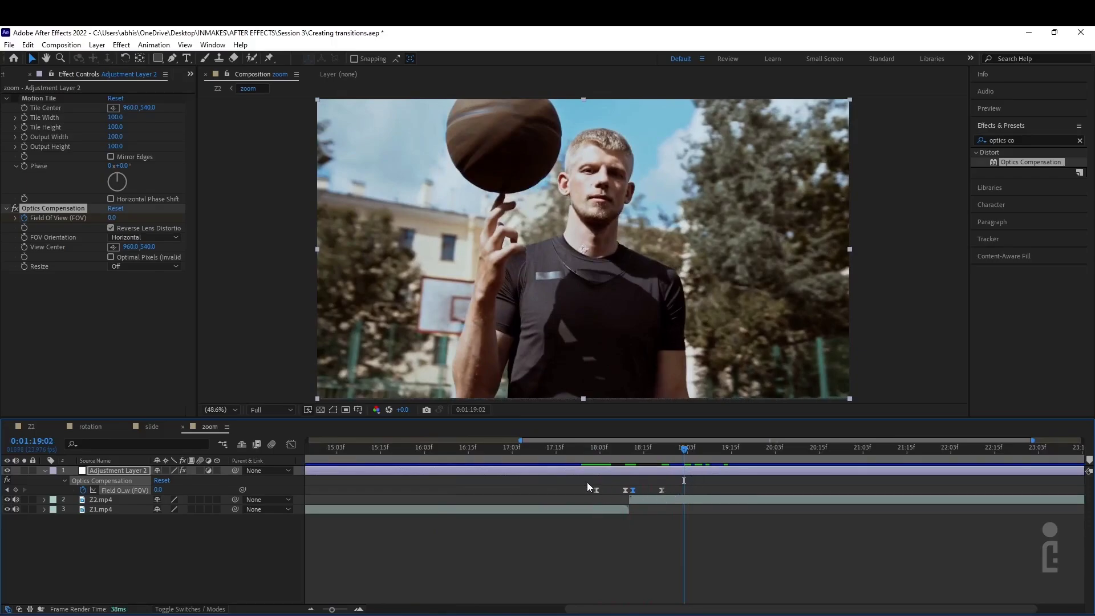
Apply the Transform effect from the Distort category to the adjustment layer and keyframe its Scale at 100 at 0:01:18:02
{"action": "left_click", "coordinate": [122, 44]}
{"action": "mouse_move", "coordinate": [161, 189]}
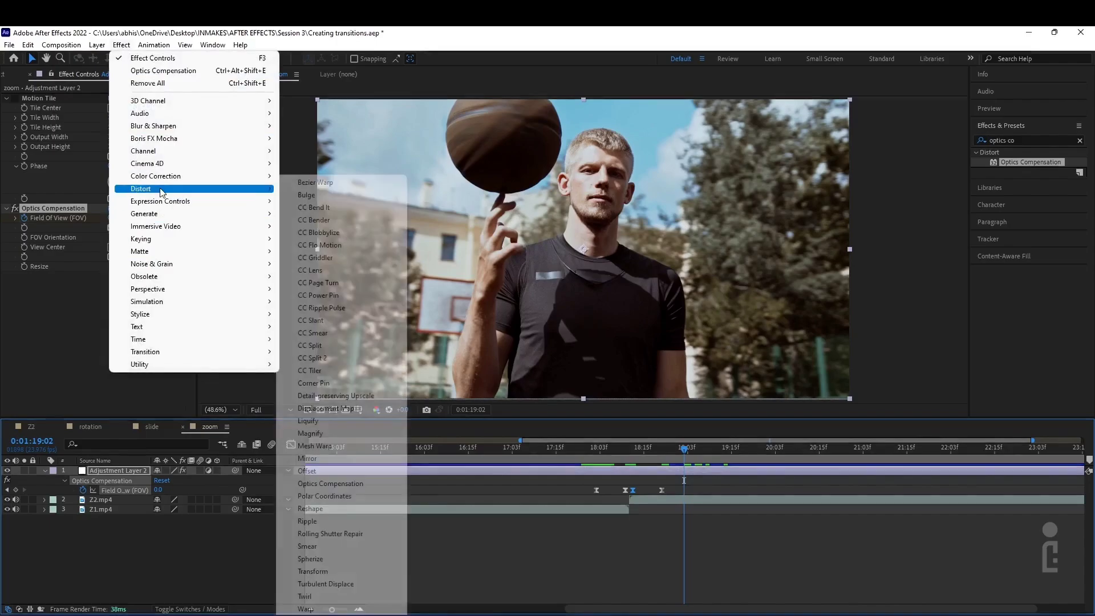
{"action": "left_click", "coordinate": [318, 572]}
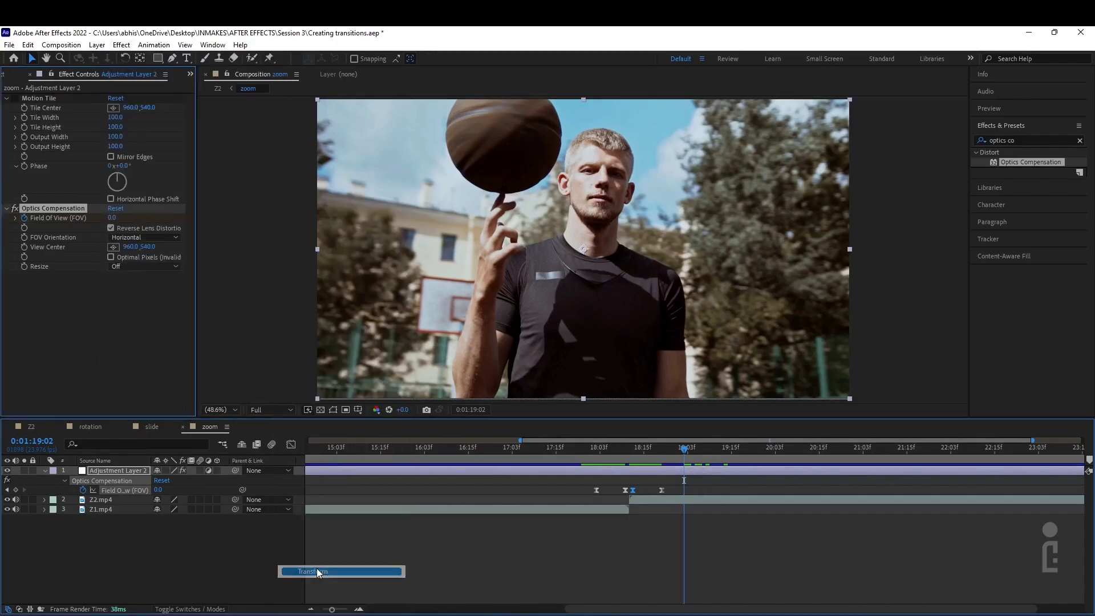
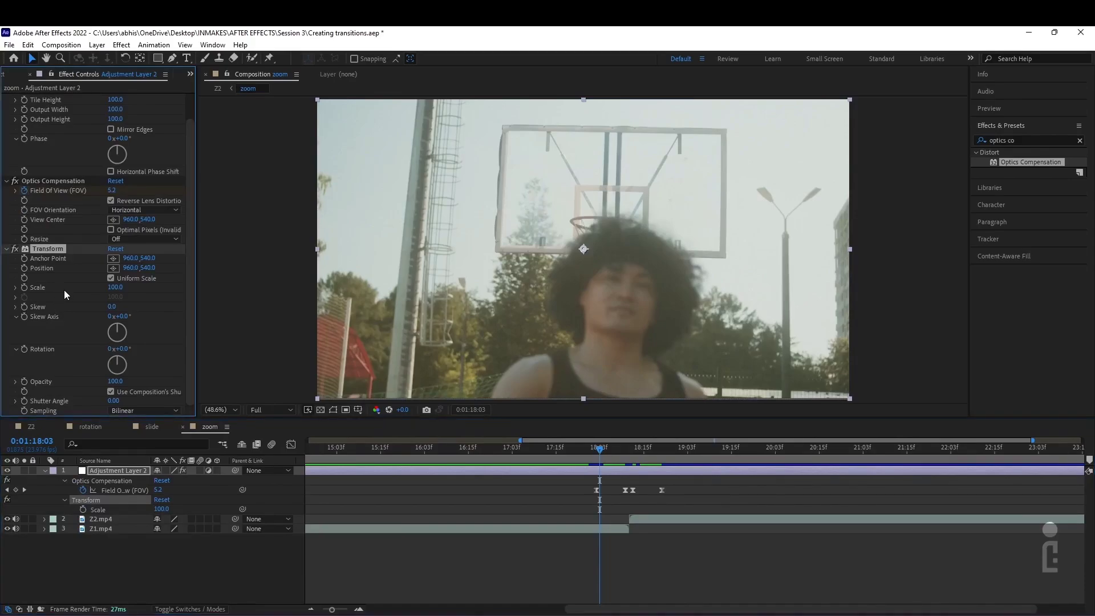
{"action": "left_click_drag", "start_coordinate": [598, 452], "coordinate": [596, 460]}
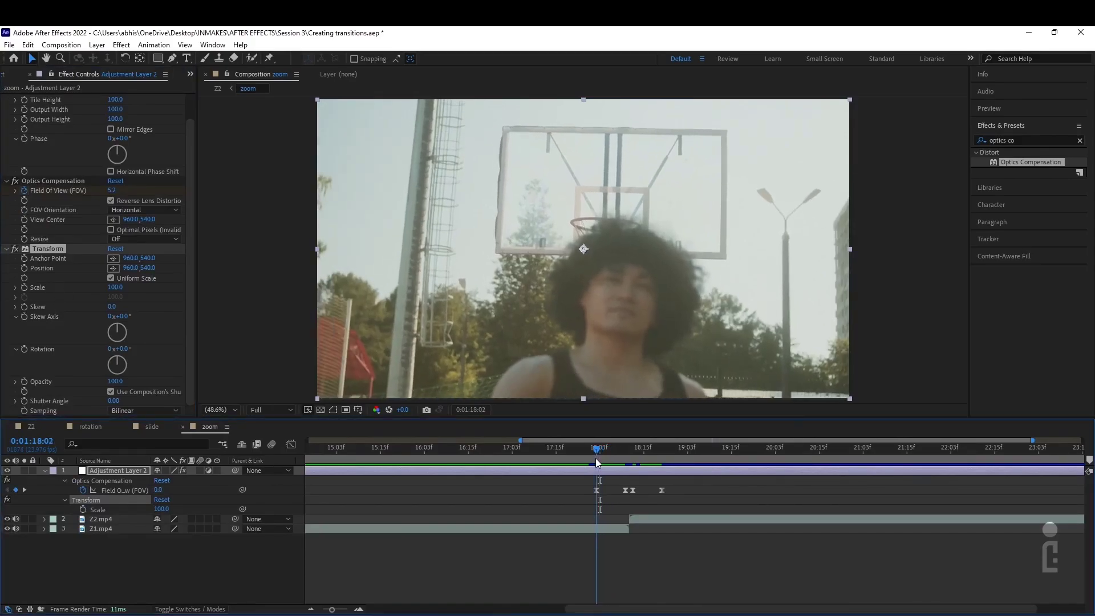
{"action": "left_click", "coordinate": [24, 287]}
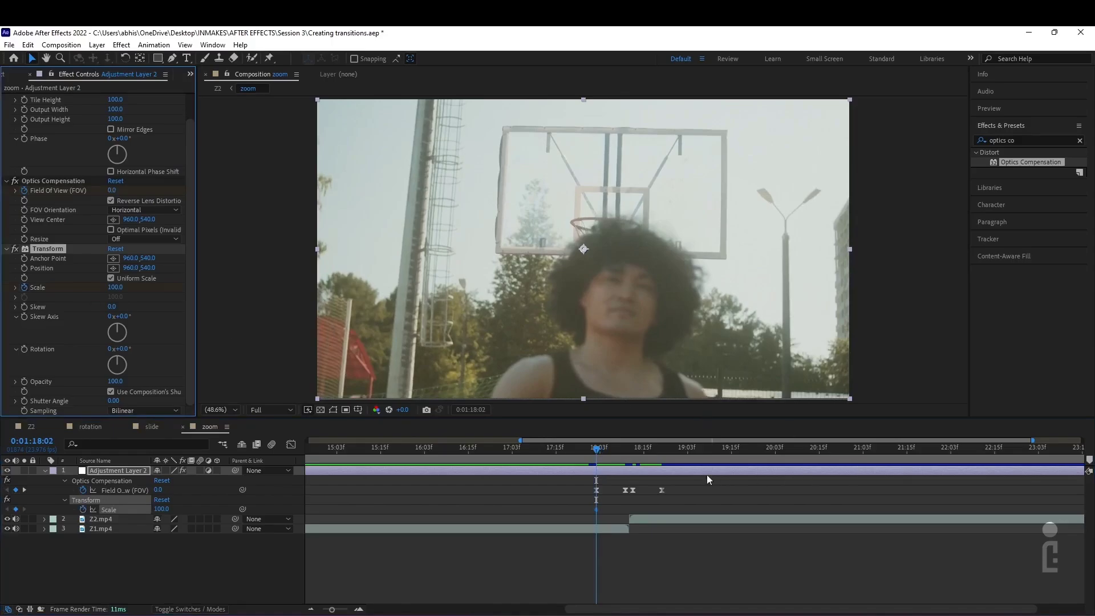
Raise the Transform Scale to 190 at 0:01:18:10 and keyframe the same value at 0:01:18:12
{"action": "left_click", "coordinate": [610, 452]}
{"action": "left_click_drag", "start_coordinate": [610, 452], "coordinate": [625, 461]}
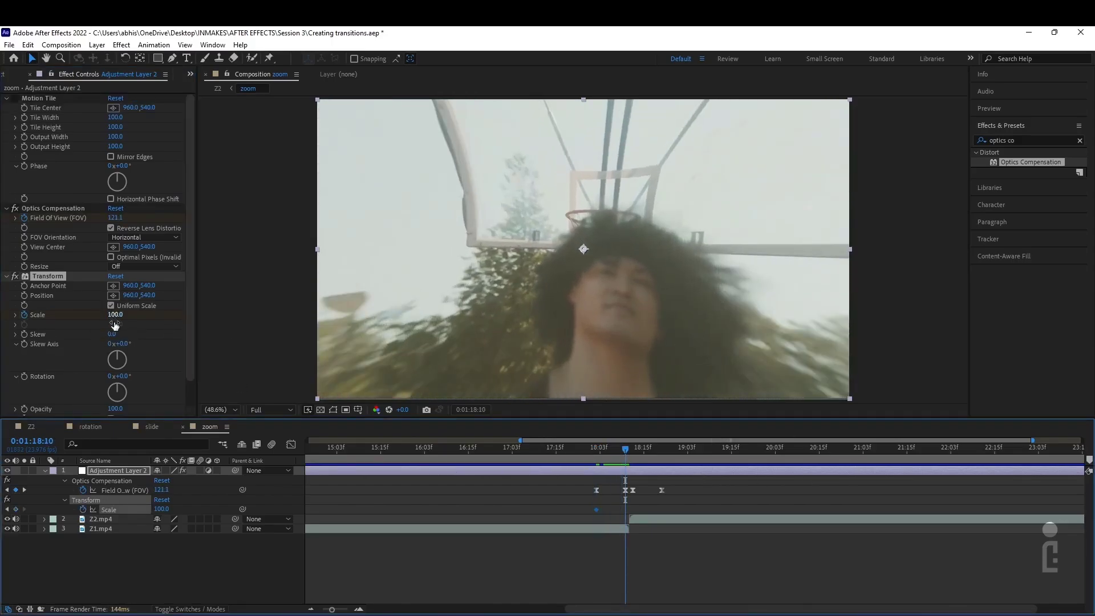
{"action": "left_click_drag", "start_coordinate": [115, 314], "coordinate": [165, 314]}
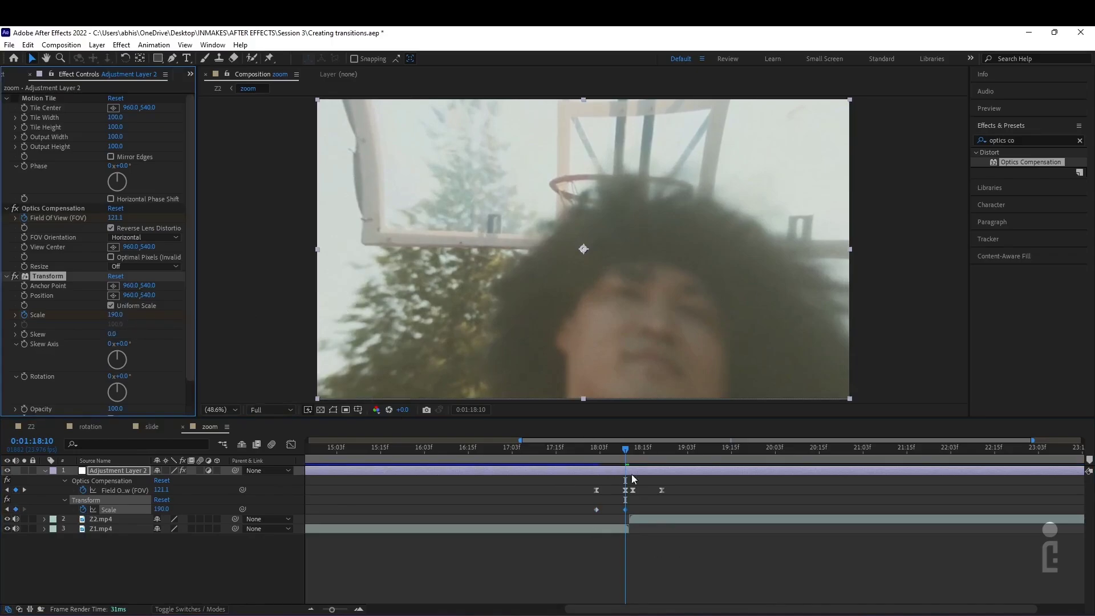
{"action": "left_click_drag", "start_coordinate": [624, 453], "coordinate": [634, 451]}
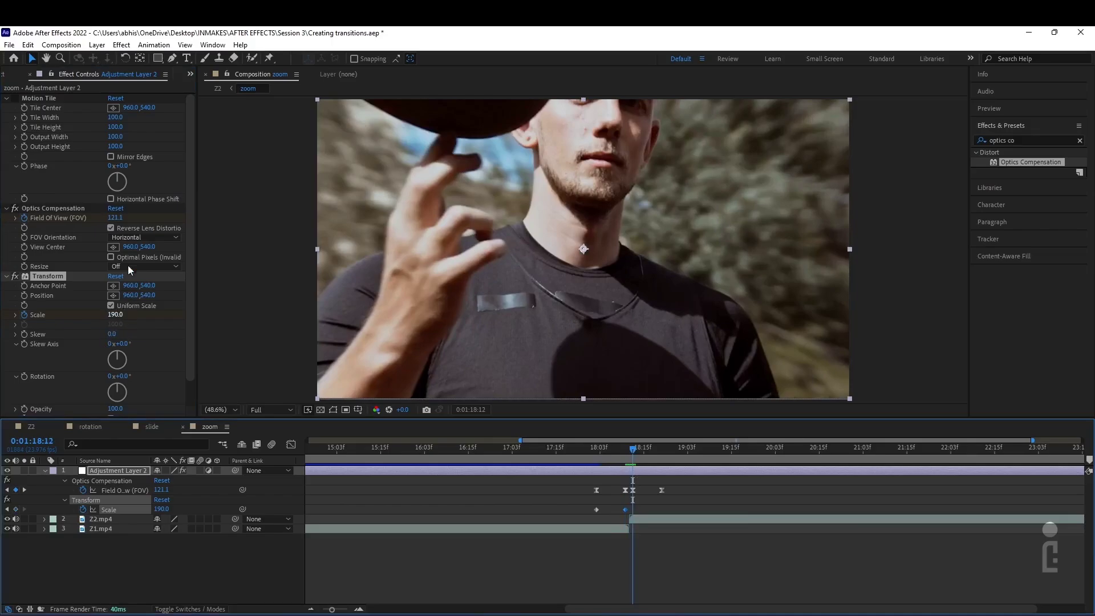
Set the Transform Scale back to 100 at 0:01:18:20, in line with the last Field Of View keyframe
{"action": "left_click_drag", "start_coordinate": [654, 459], "coordinate": [663, 458]}
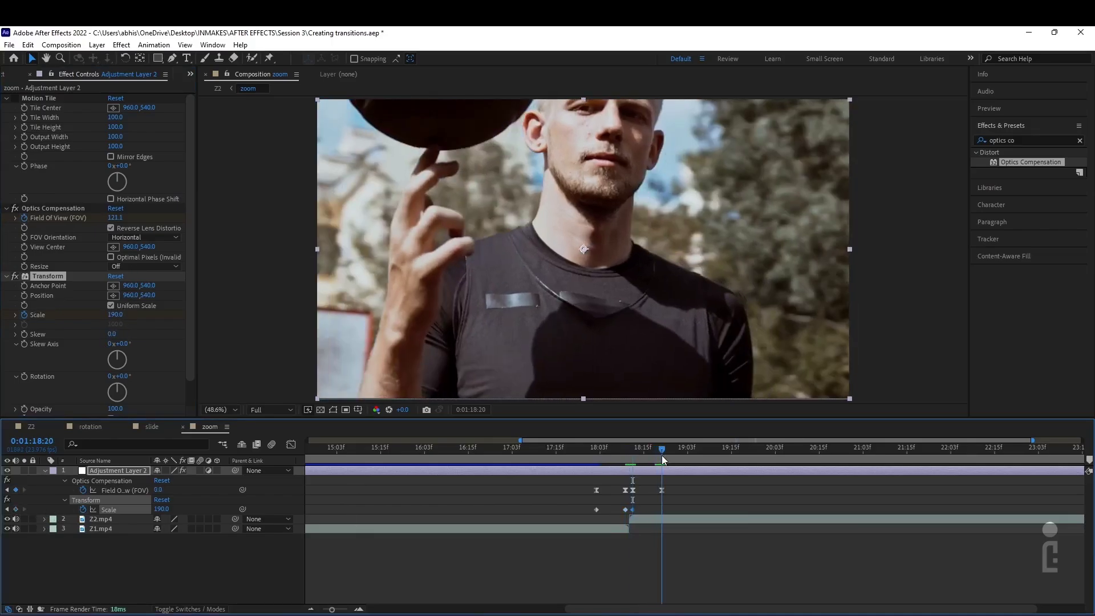
{"action": "left_click_drag", "start_coordinate": [116, 315], "coordinate": [61, 309]}
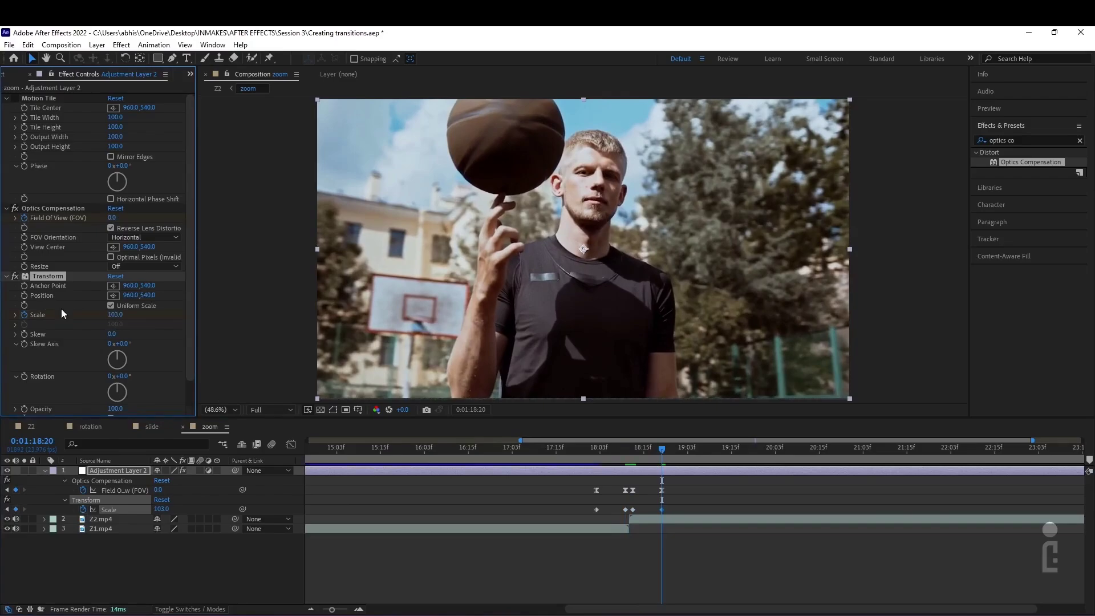
{"action": "left_click", "coordinate": [116, 315]}
{"action": "type", "text": "100"}
{"action": "key", "text": "Return"}
Preview the zoom across the cut and apply Easy Ease to all four Transform Scale keyframes
{"action": "left_click_drag", "start_coordinate": [644, 450], "coordinate": [589, 463]}
{"action": "key", "text": "space"}
{"action": "key", "text": "space"}
{"action": "key", "text": "space"}
{"action": "key", "text": "space"}
{"action": "left_click", "coordinate": [596, 451]}
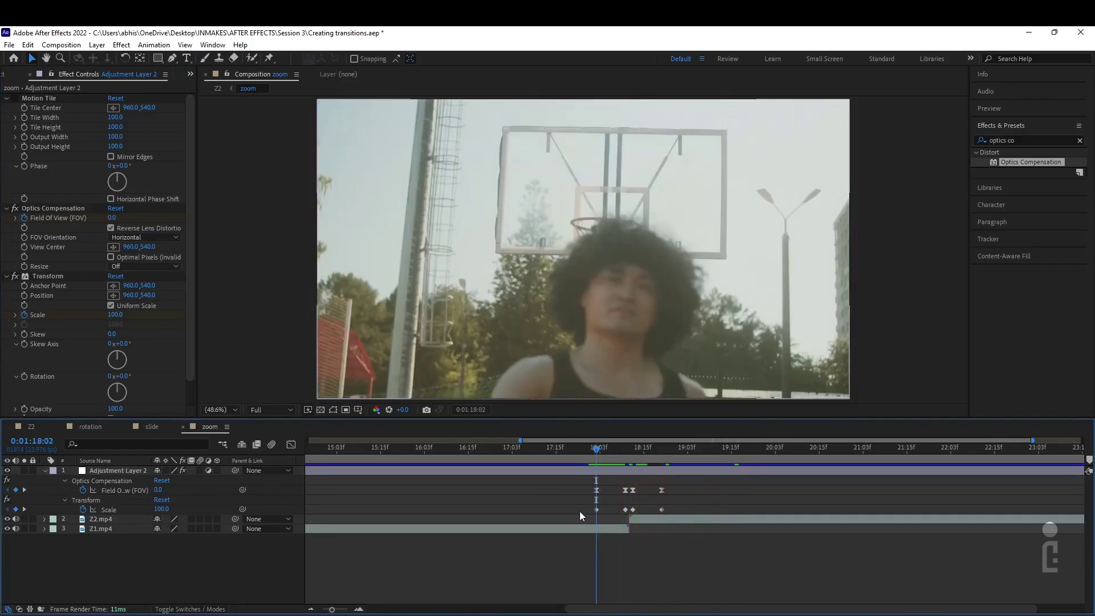
{"action": "left_click_drag", "start_coordinate": [582, 505], "coordinate": [686, 515]}
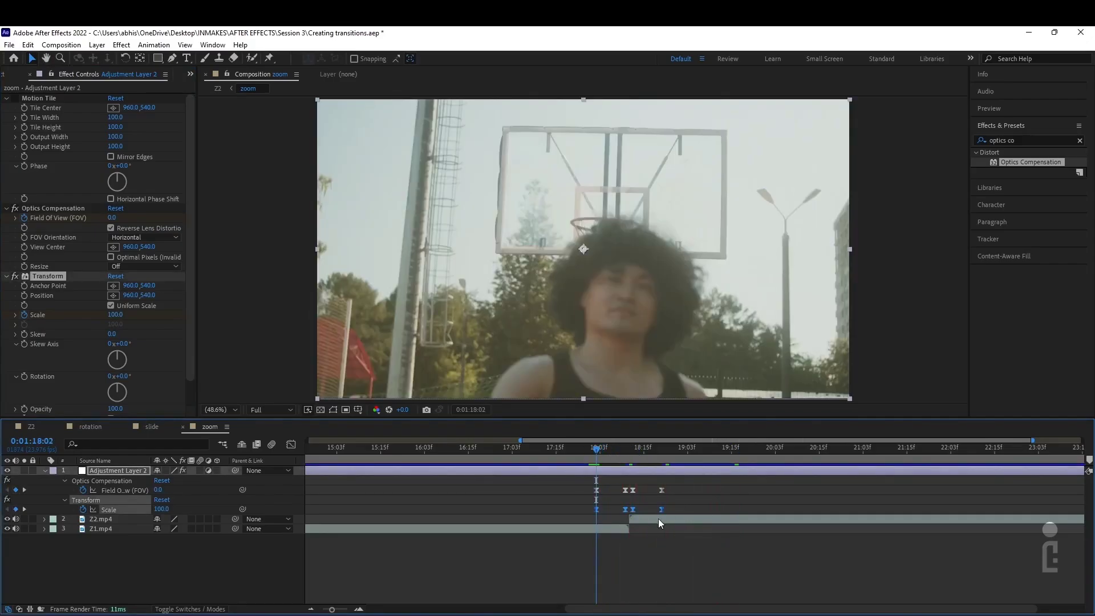
Reshape the eased Transform Scale value curve into a steep peak between the two middle keyframes, with gradual start and end slopes
{"action": "left_click_drag", "start_coordinate": [573, 515], "coordinate": [626, 517]}
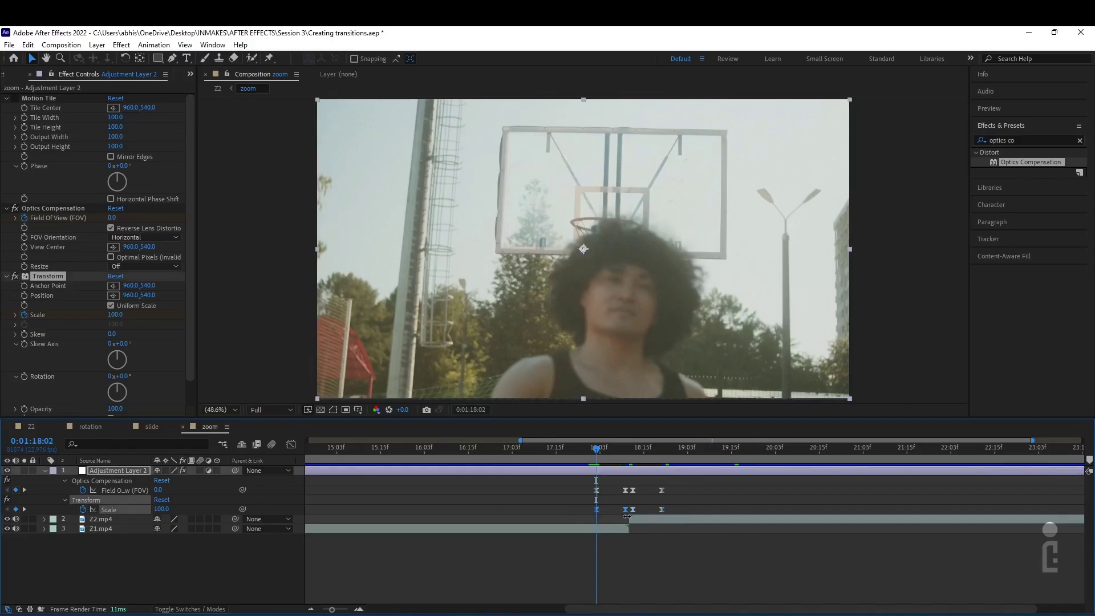
{"action": "left_click", "coordinate": [292, 445]}
{"action": "left_click", "coordinate": [619, 582]}
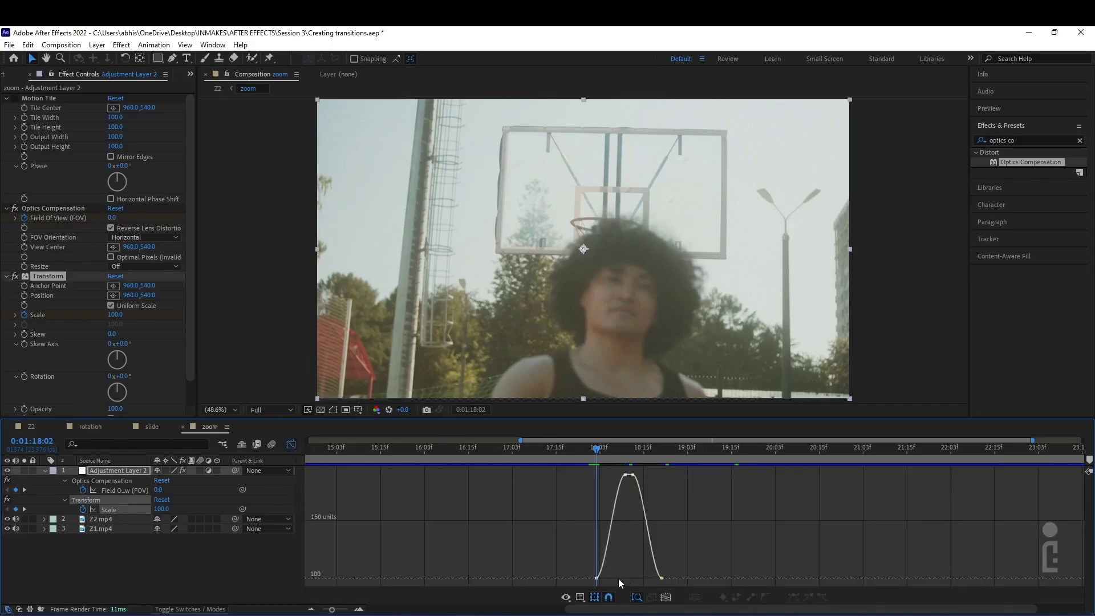
{"action": "left_click", "coordinate": [597, 576]}
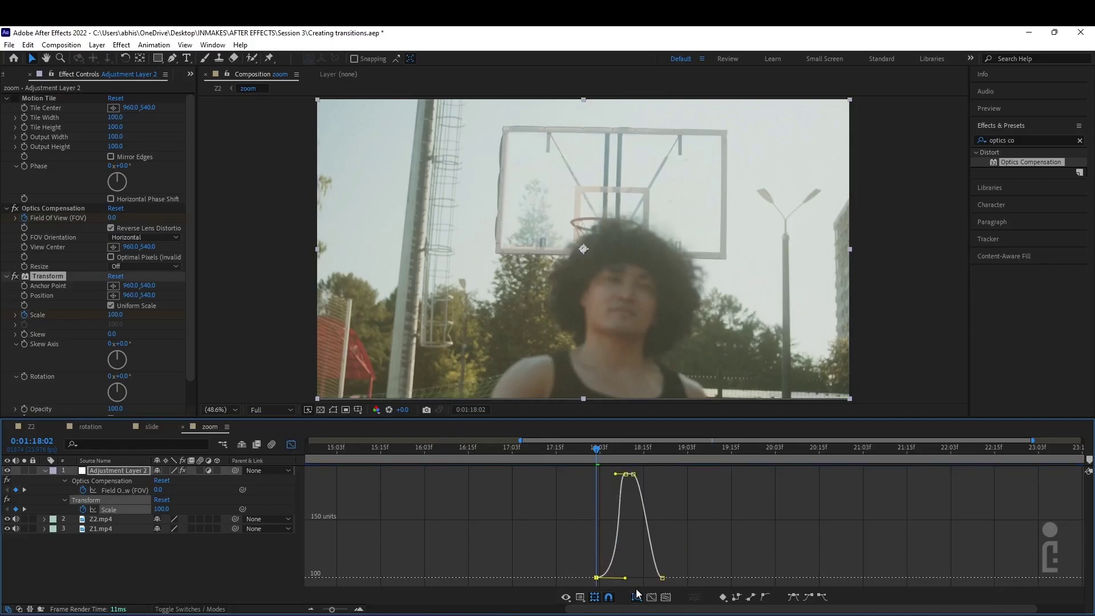
{"action": "left_click_drag", "start_coordinate": [616, 474], "coordinate": [624, 516]}
{"action": "left_click", "coordinate": [633, 475]}
{"action": "left_click_drag", "start_coordinate": [643, 474], "coordinate": [617, 547]}
{"action": "left_click", "coordinate": [617, 536]}
{"action": "left_click", "coordinate": [661, 577]}
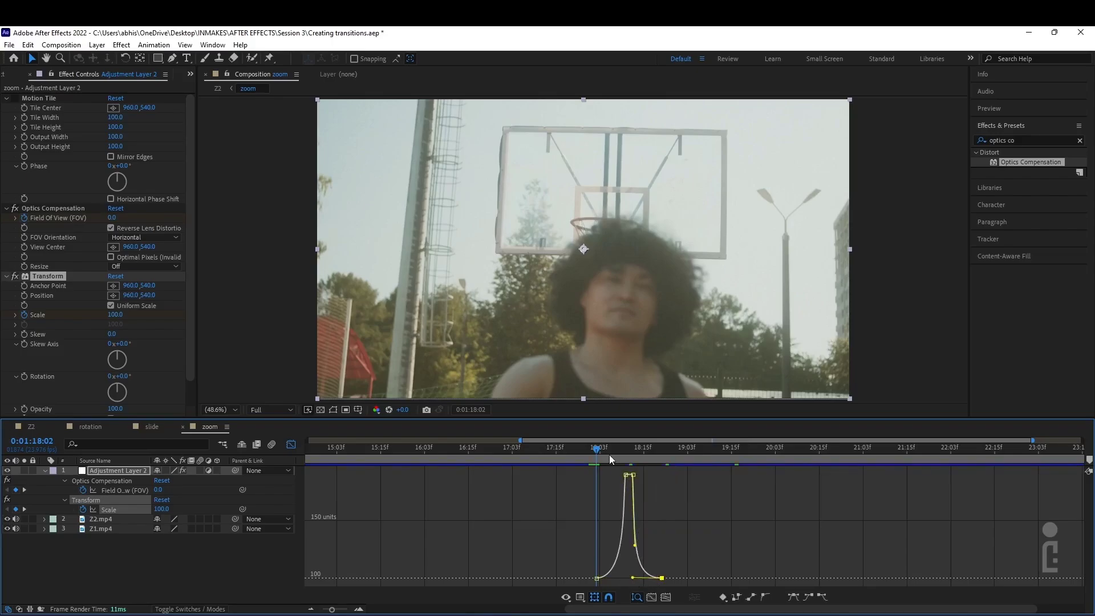
Preview the zoom transition across the cut and return from the graph to the keyframe view
{"action": "key", "text": "space"}
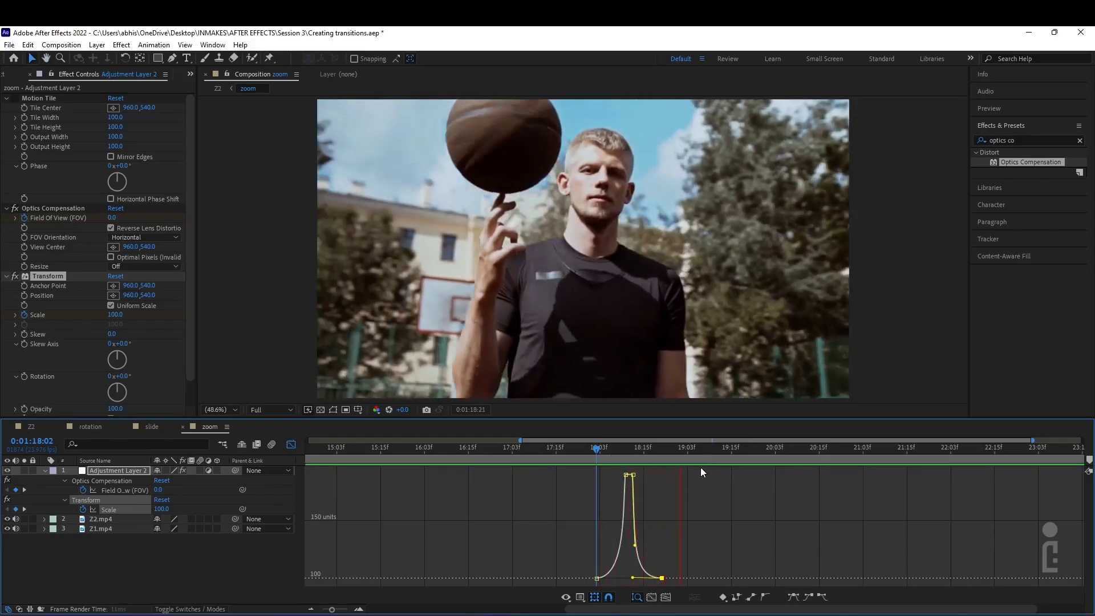
{"action": "key", "text": "space"}
{"action": "left_click", "coordinate": [291, 445]}
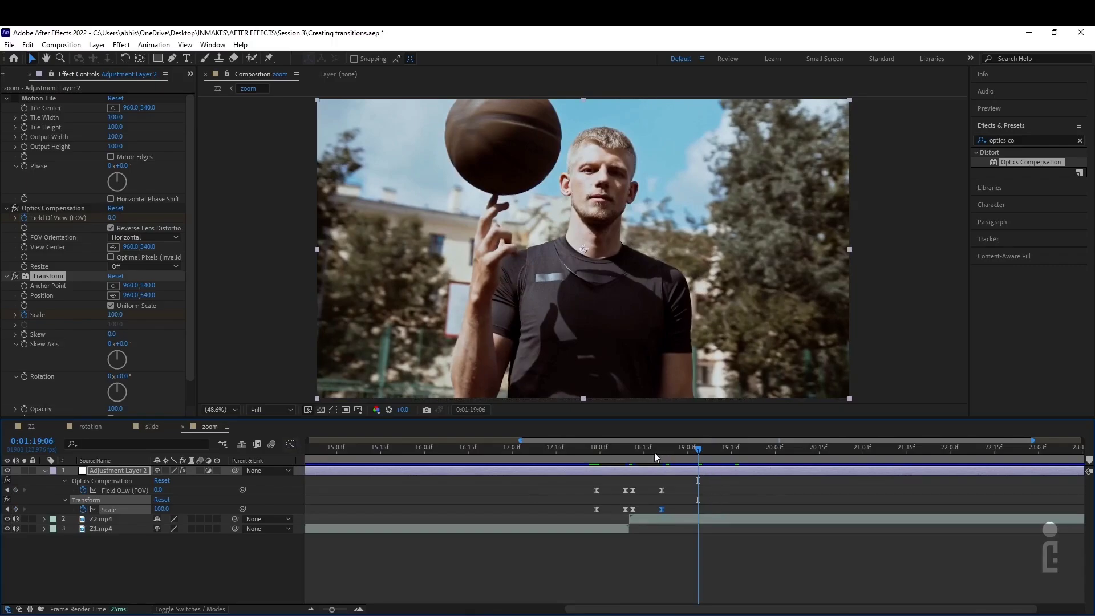
{"action": "key", "text": "space"}
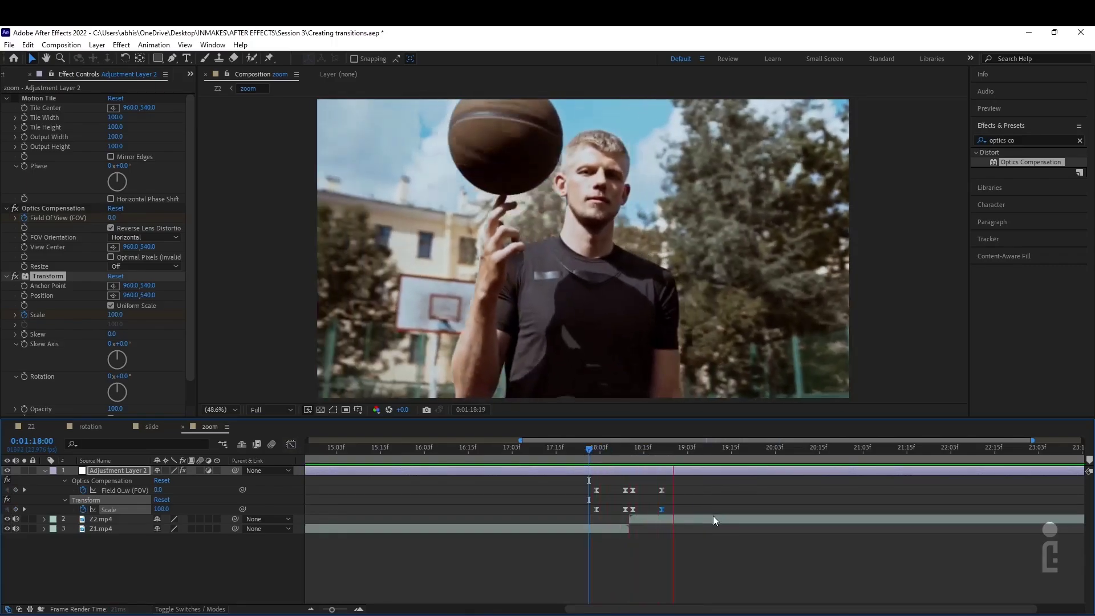
{"action": "key", "text": "space"}
Lower the Transform Scale to 36 at 0:01:18:12, just after the cut to Z2.mp4
{"action": "left_click", "coordinate": [632, 449]}
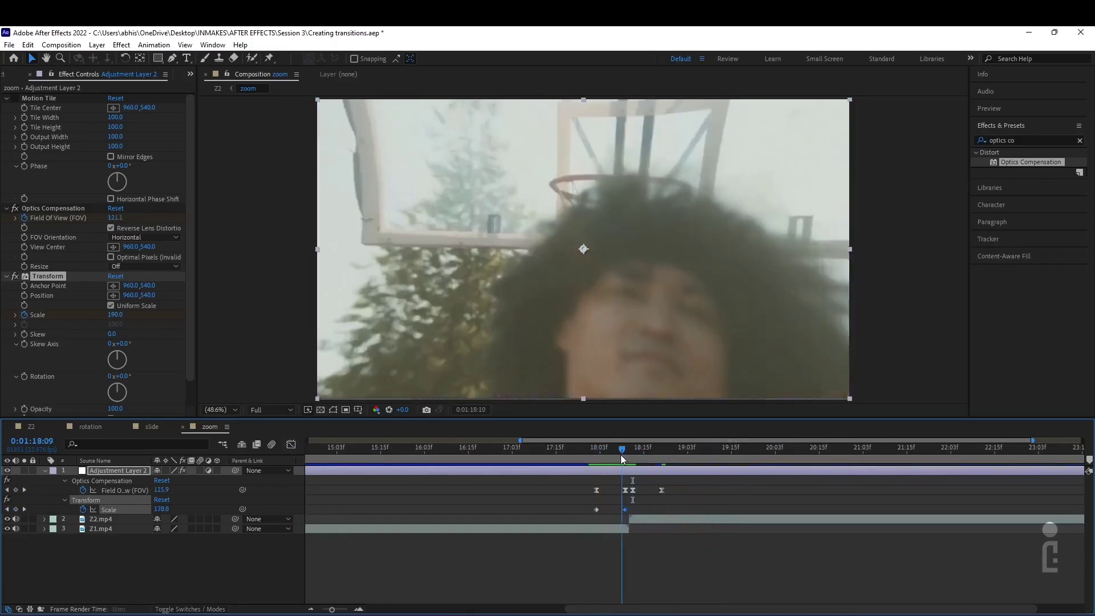
{"action": "left_click_drag", "start_coordinate": [624, 457], "coordinate": [633, 460]}
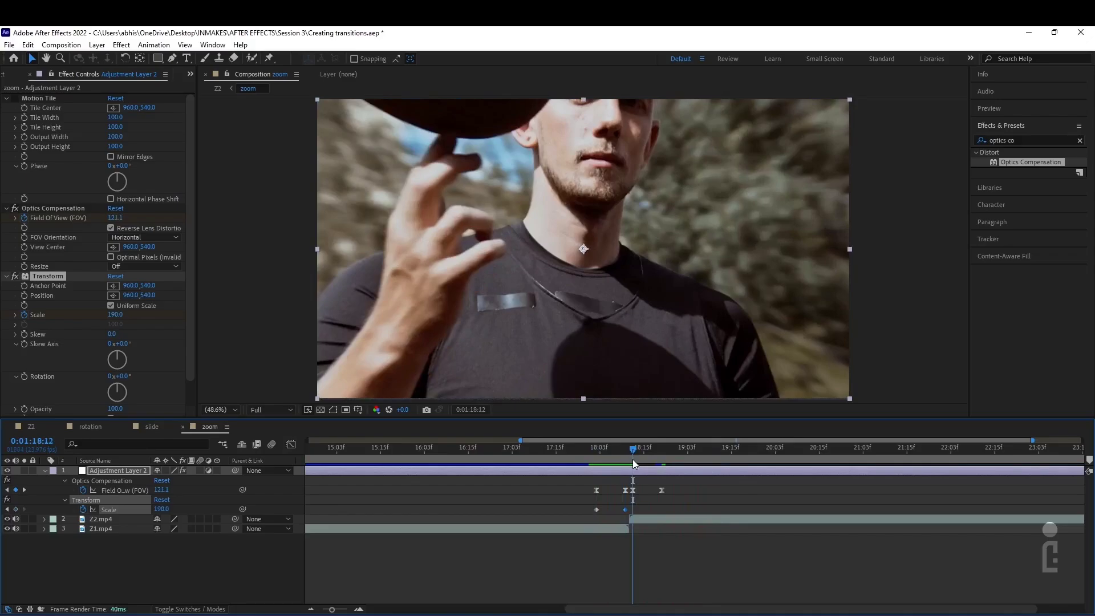
{"action": "left_click_drag", "start_coordinate": [115, 315], "coordinate": [4, 304]}
{"action": "left_click_drag", "start_coordinate": [11, 306], "coordinate": [11, 306]}
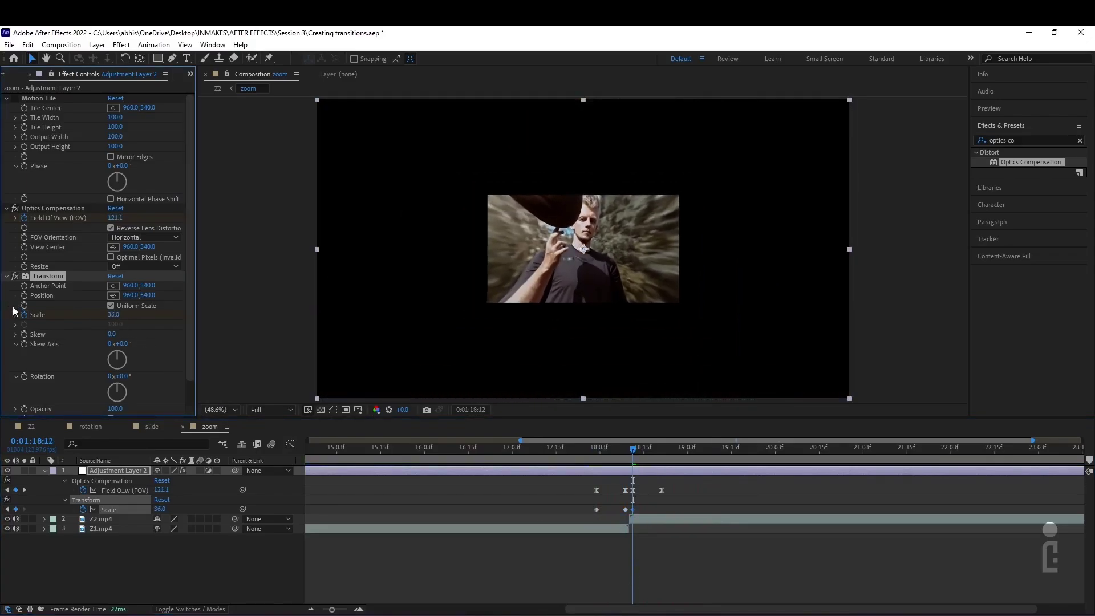
Set the Transform Scale back to 100 at 0:01:18:20
{"action": "left_click", "coordinate": [661, 450]}
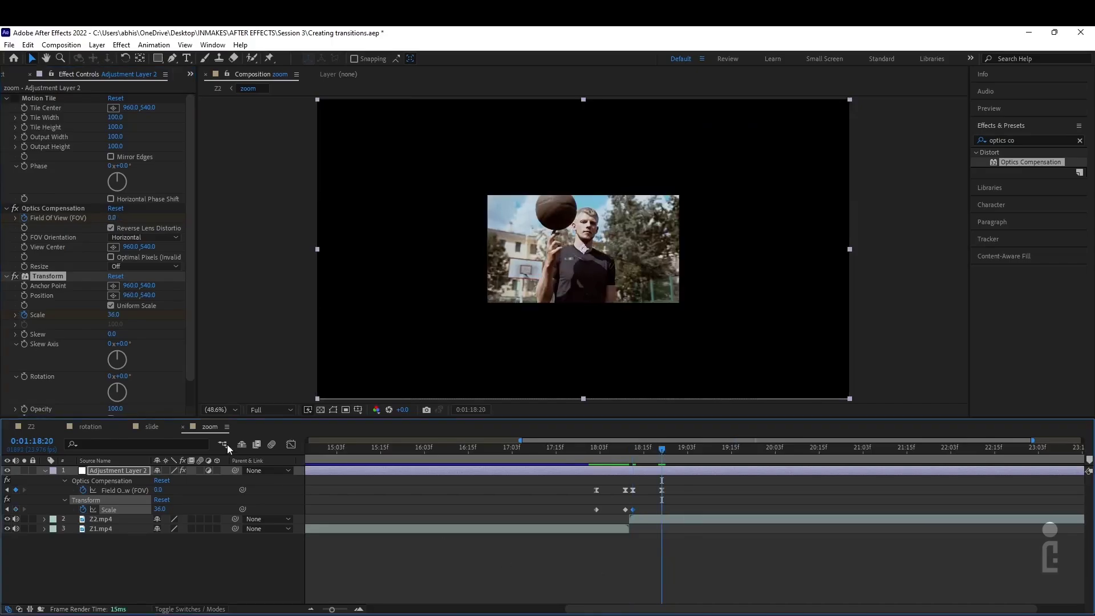
{"action": "left_click", "coordinate": [116, 315]}
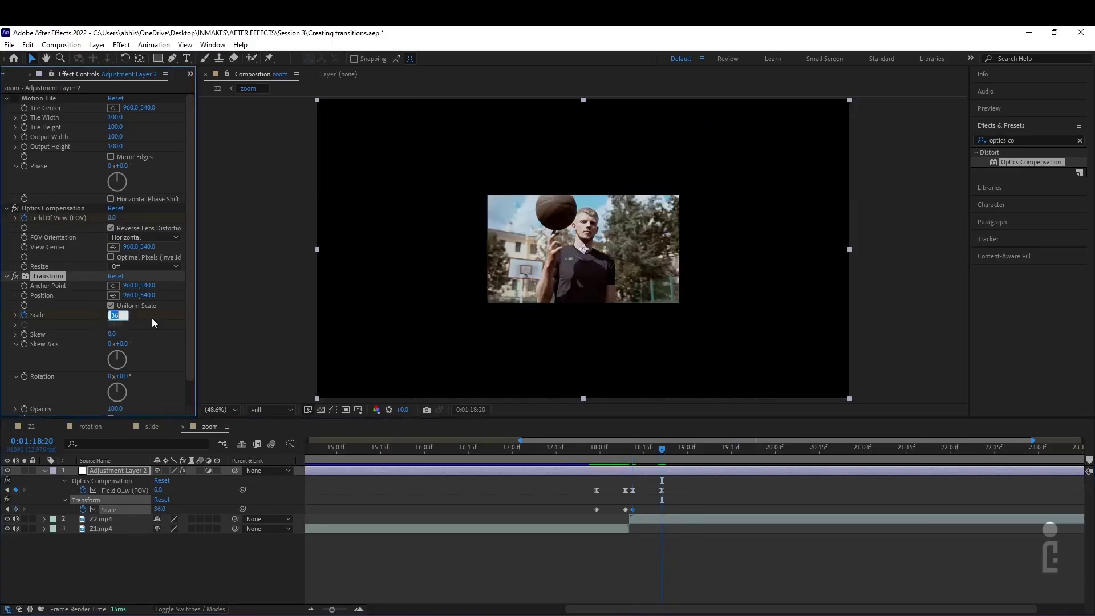
{"action": "type", "text": "100"}
{"action": "key", "text": "Return"}
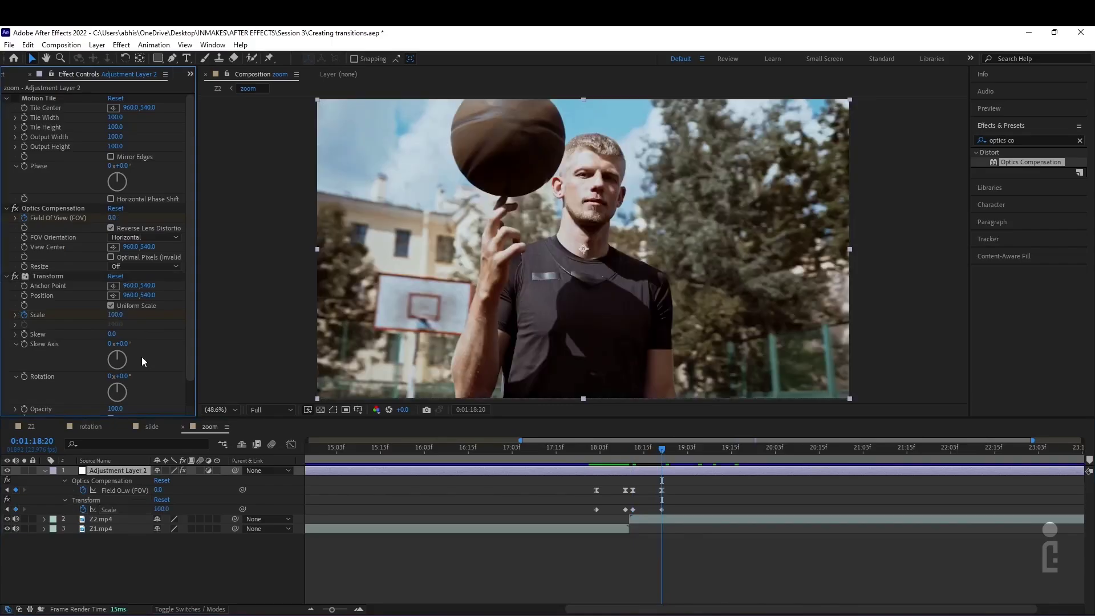
Apply Easy Ease to all four Transform Scale keyframes and preview the transition from 0:01:18:01
{"action": "left_click_drag", "start_coordinate": [689, 511], "coordinate": [594, 518]}
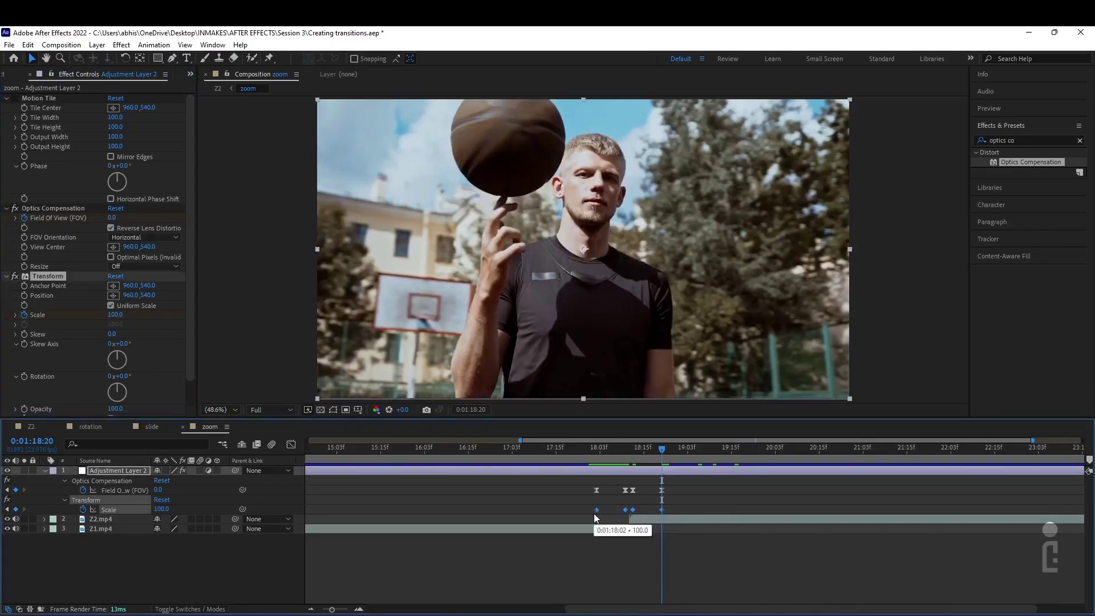
{"action": "left_click", "coordinate": [594, 449]}
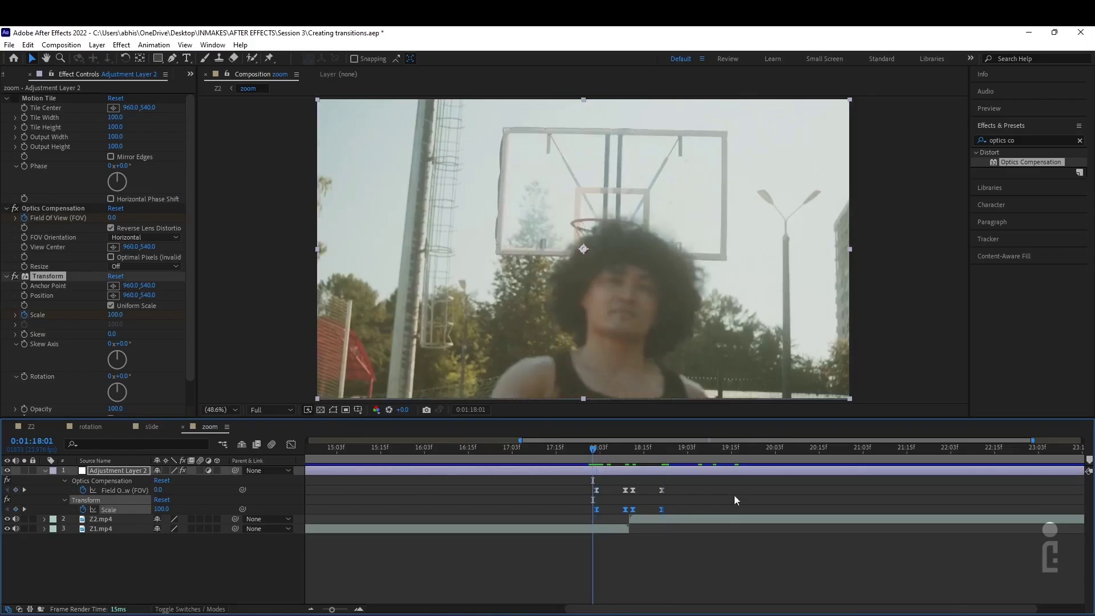
{"action": "key", "text": "space"}
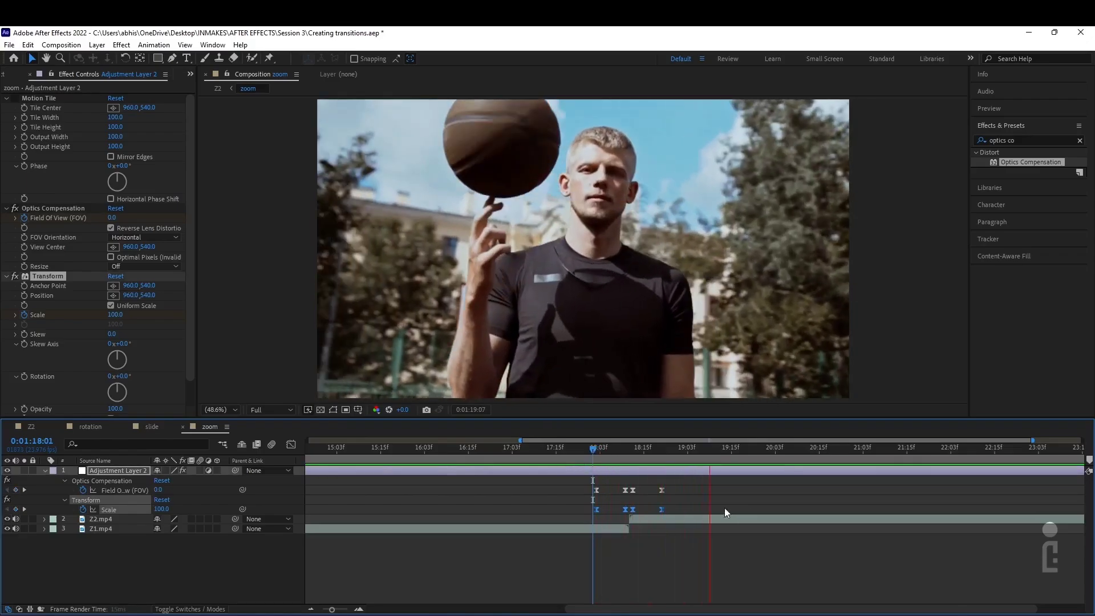
{"action": "key", "text": "space"}
Enable Motion Tile on the adjustment layer with Output Width 230, Output Height 270 and Mirror Edges on
{"action": "left_click_drag", "start_coordinate": [653, 452], "coordinate": [640, 449]}
{"action": "left_click", "coordinate": [15, 98]}
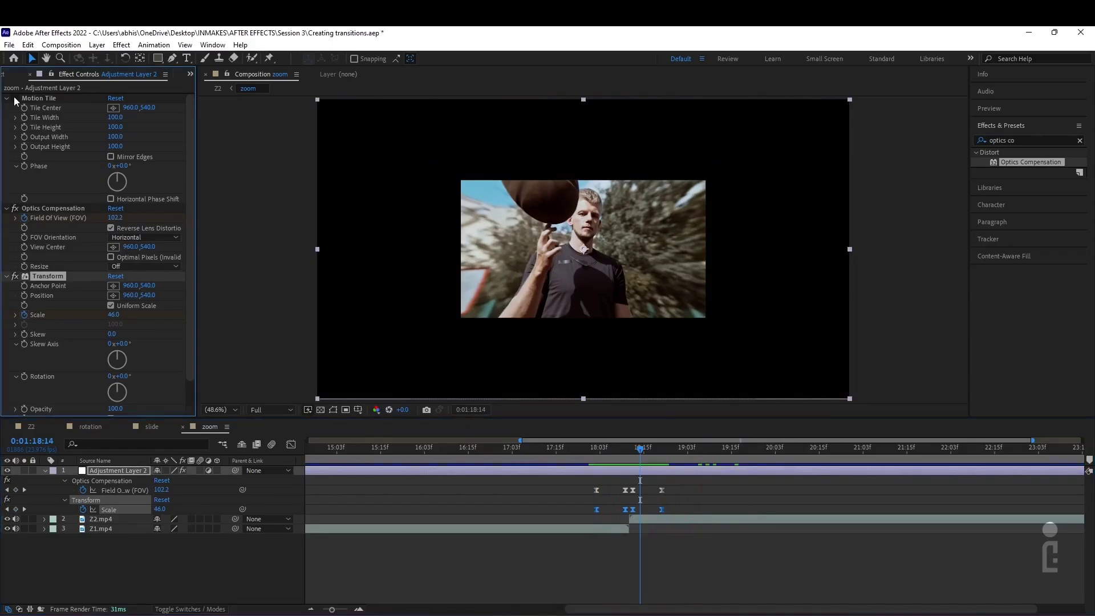
{"action": "left_click", "coordinate": [14, 98]}
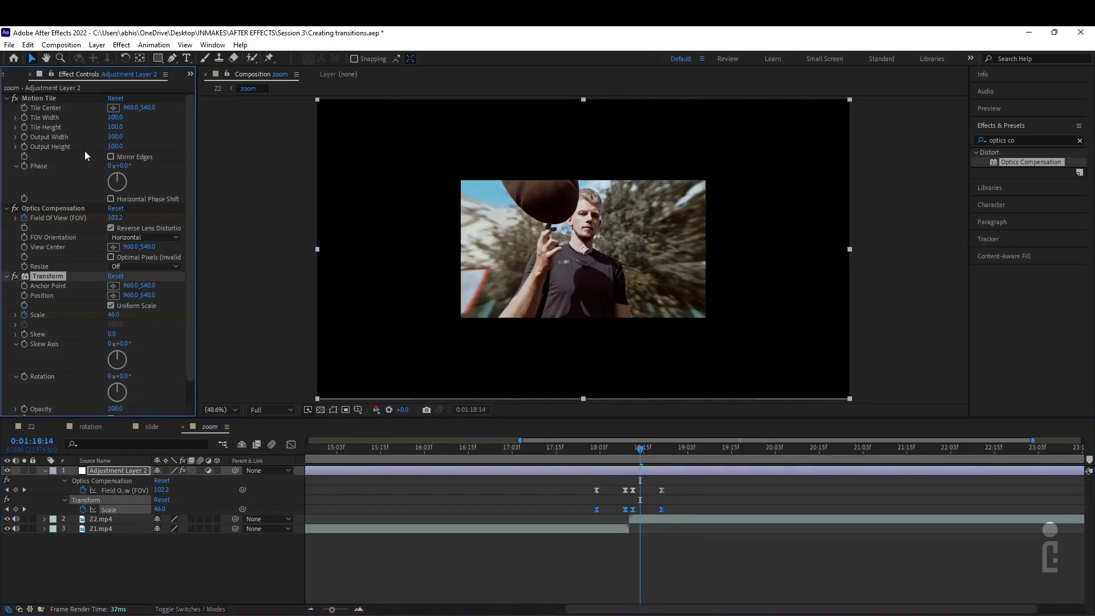
{"action": "mouse_move", "coordinate": [115, 136]}
{"action": "left_mouse_down"}
{"action": "mouse_move", "coordinate": [143, 139]}
{"action": "mouse_move", "coordinate": [108, 133]}
{"action": "mouse_move", "coordinate": [126, 149]}
{"action": "left_mouse_up"}
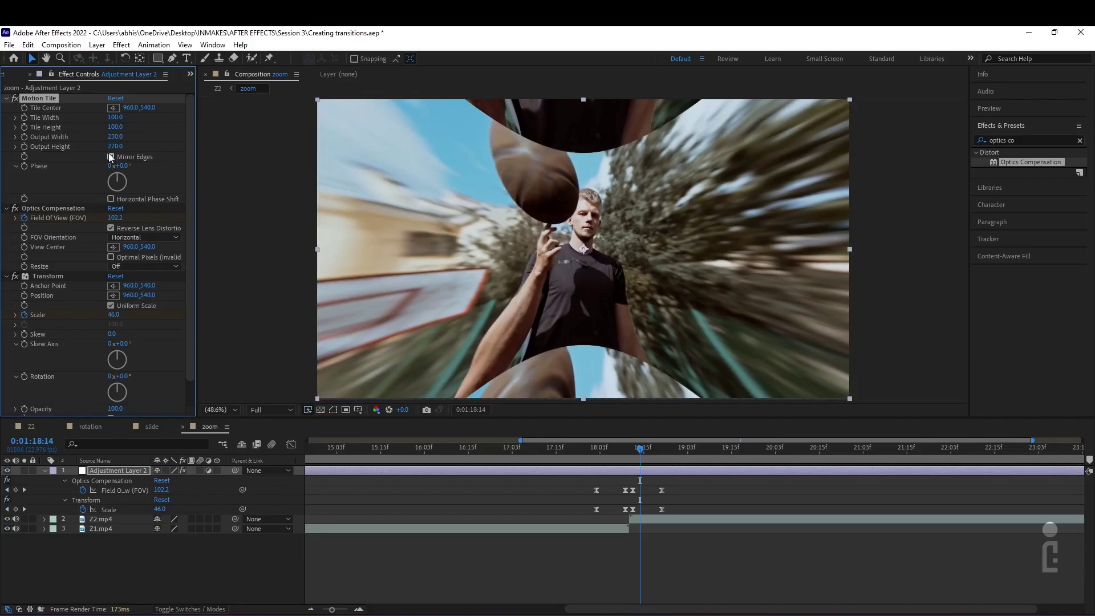
{"action": "left_click", "coordinate": [110, 157]}
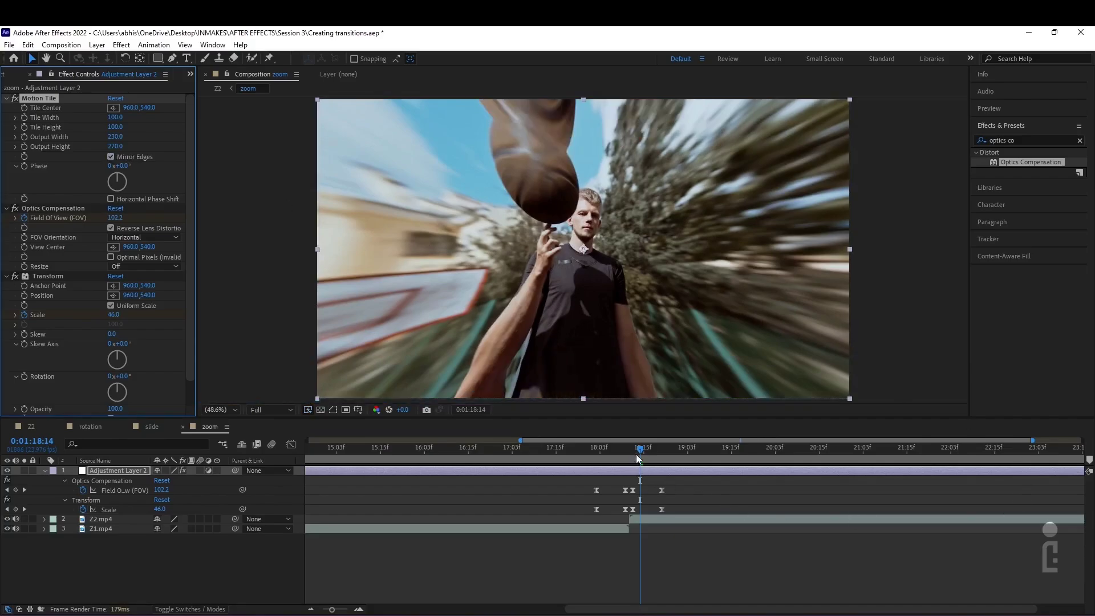
Raise the Motion Tile Output Width to 390 and Output Height to 360 to fill the frame at 0:01:18:12
{"action": "mouse_move", "coordinate": [638, 458]}
{"action": "left_mouse_down"}
{"action": "mouse_move", "coordinate": [623, 459]}
{"action": "mouse_move", "coordinate": [635, 459]}
{"action": "left_mouse_up"}
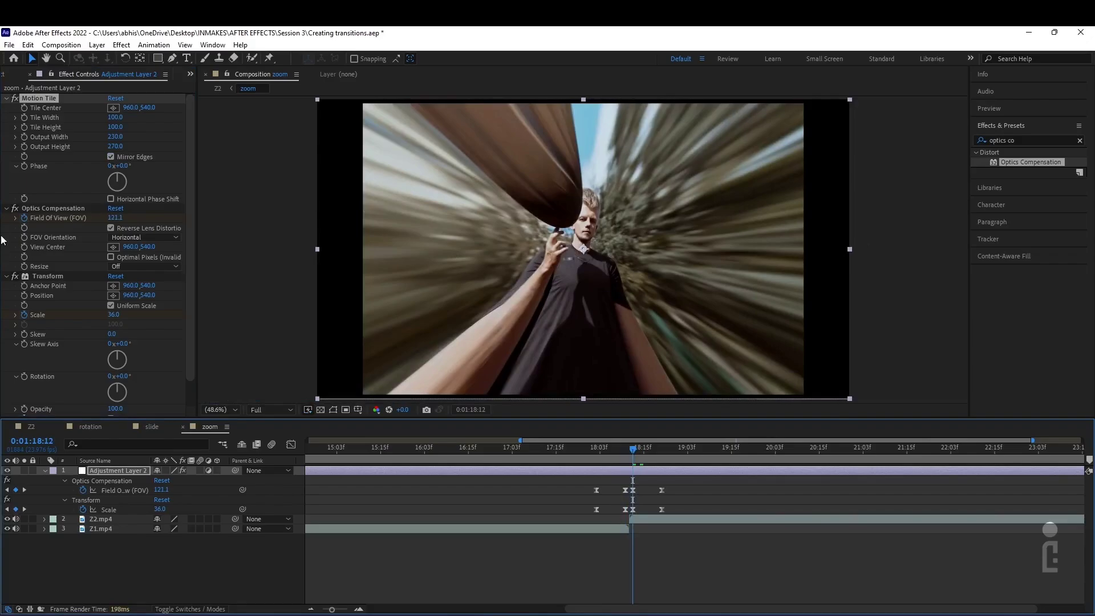
{"action": "left_click_drag", "start_coordinate": [115, 147], "coordinate": [118, 146]}
{"action": "left_click_drag", "start_coordinate": [116, 137], "coordinate": [127, 136]}
Preview the zoom transition with Motion Tile enabled, starting shortly before the first keyframes
{"action": "left_click", "coordinate": [585, 447]}
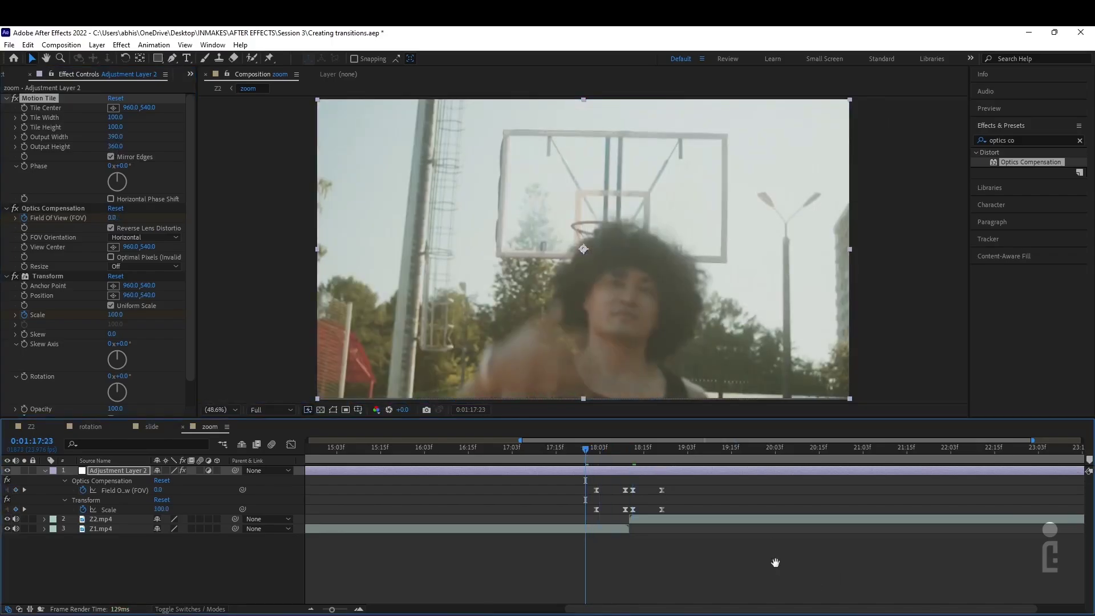
{"action": "key", "text": "space"}
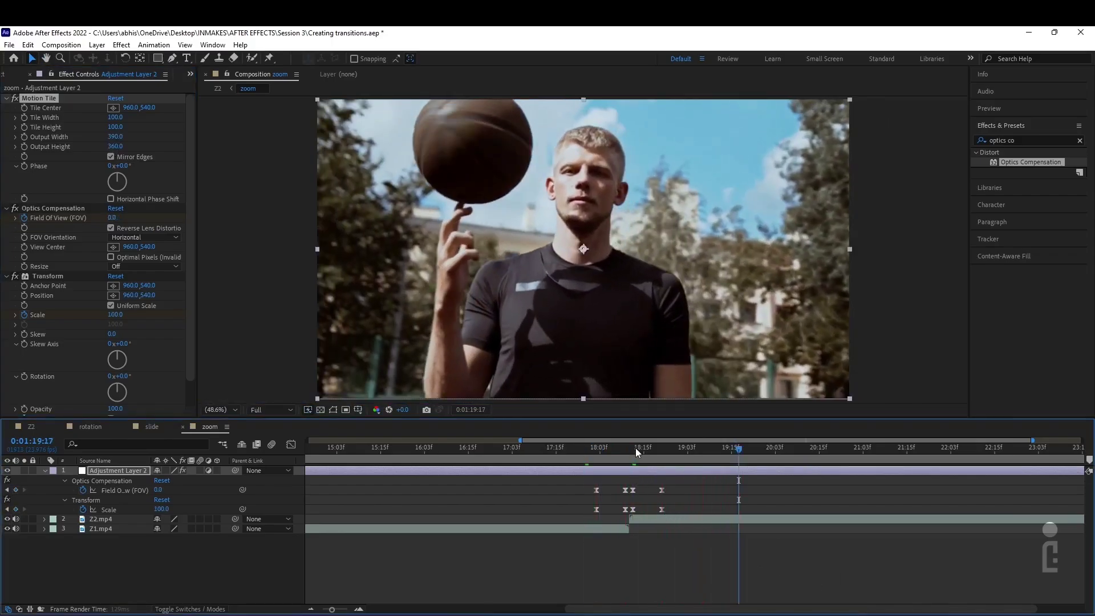
{"action": "key", "text": "space"}
{"action": "key", "text": "k"}
{"action": "key", "text": "space"}
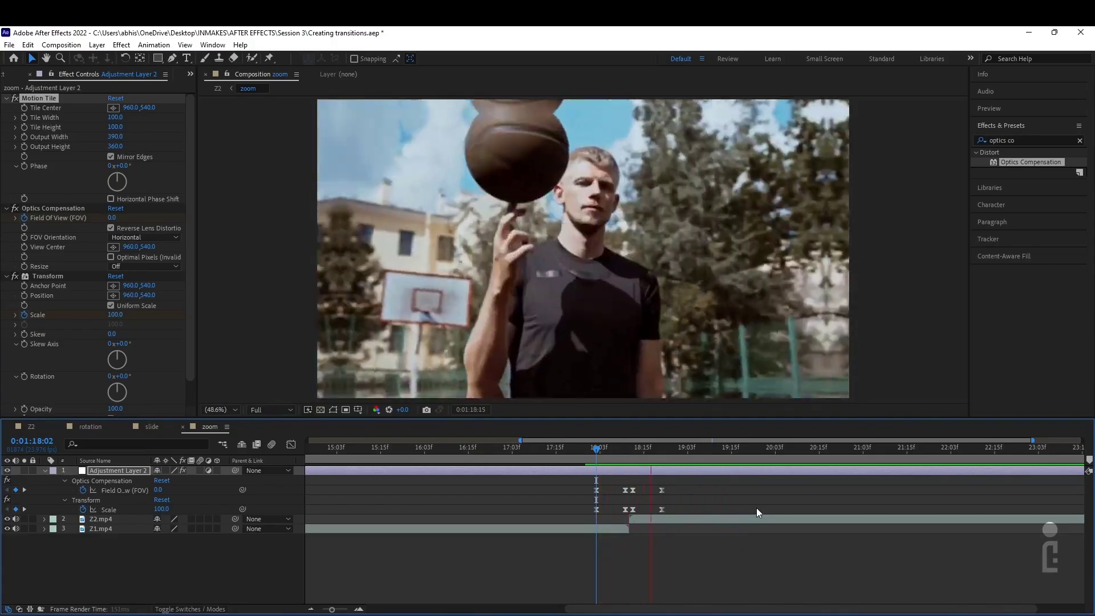
{"action": "key", "text": "space"}
Reshape the Transform Scale value curve to rise steeply into the 190 peak and climb steeply from 36 before easing into 100
{"action": "left_click_drag", "start_coordinate": [673, 508], "coordinate": [628, 508]}
{"action": "left_click", "coordinate": [612, 450]}
{"action": "left_click", "coordinate": [570, 509]}
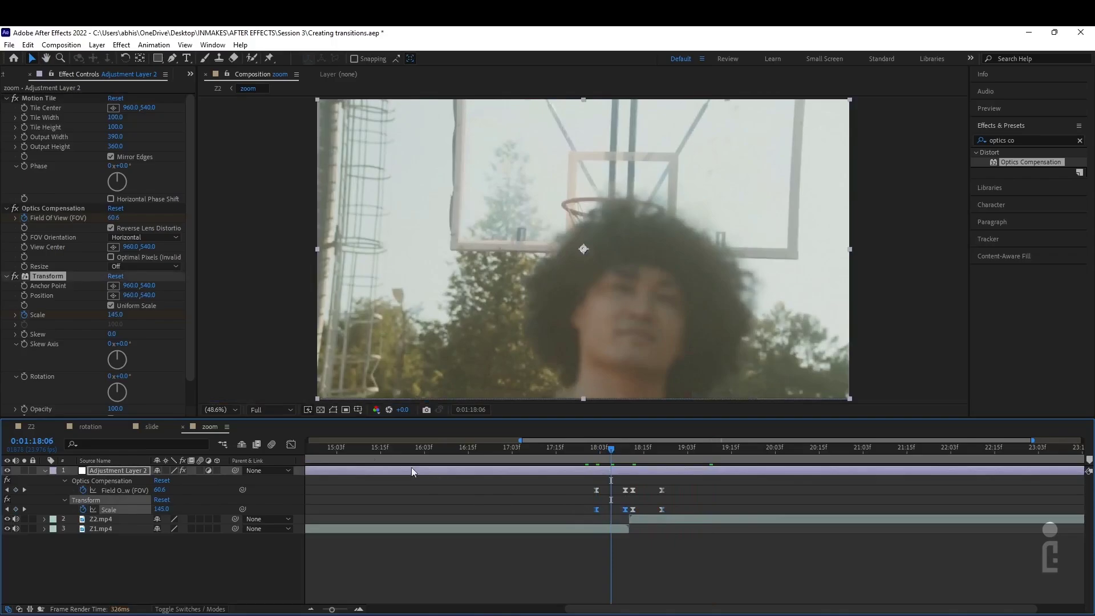
{"action": "left_click", "coordinate": [291, 444]}
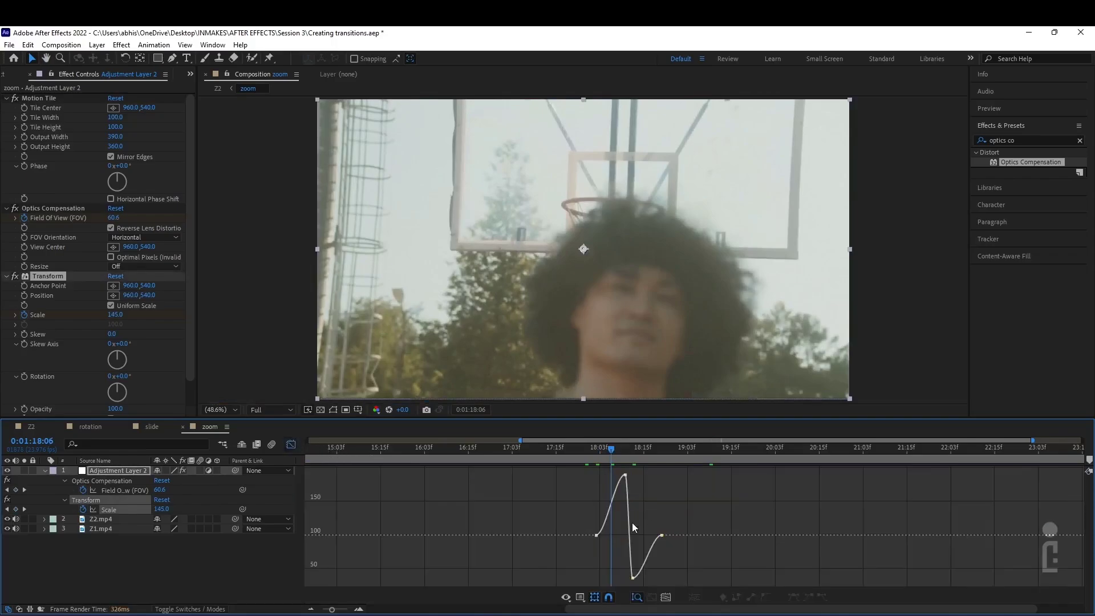
{"action": "left_click", "coordinate": [597, 535]}
{"action": "left_click_drag", "start_coordinate": [606, 538], "coordinate": [635, 537]}
{"action": "left_click_drag", "start_coordinate": [620, 482], "coordinate": [624, 507]}
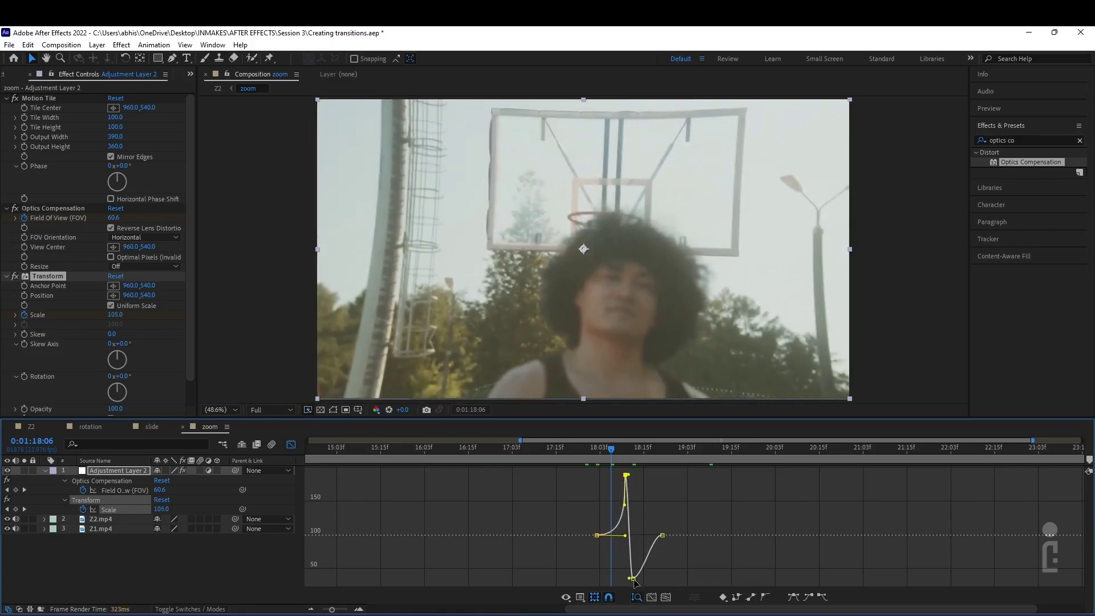
{"action": "left_click", "coordinate": [630, 578]}
{"action": "left_click_drag", "start_coordinate": [652, 536], "coordinate": [640, 540]}
{"action": "left_click_drag", "start_coordinate": [642, 578], "coordinate": [629, 551]}
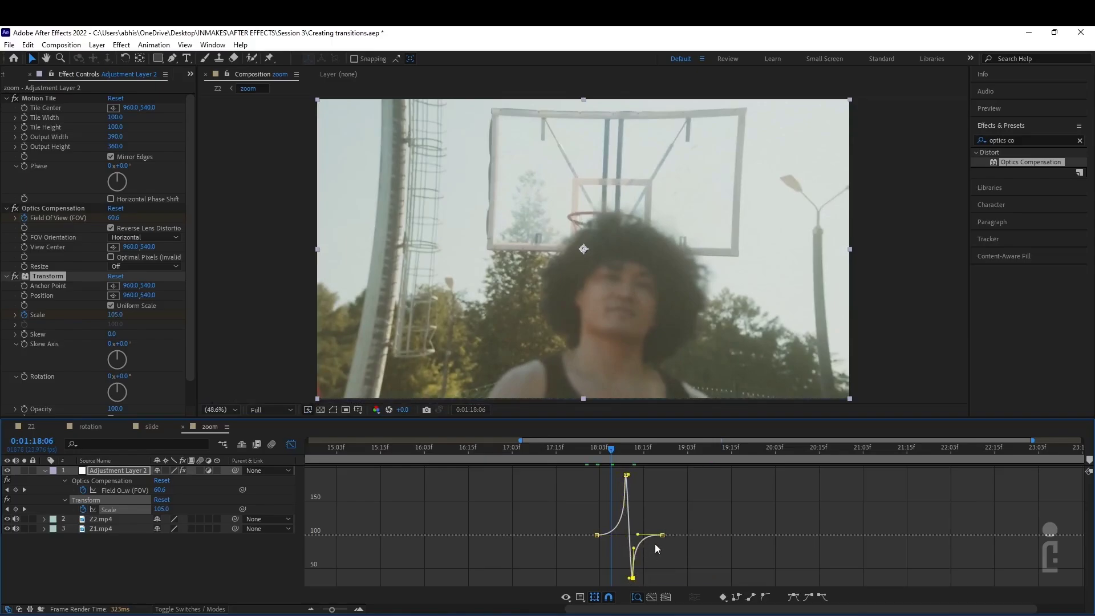
{"action": "left_click", "coordinate": [291, 445]}
Move the two middle Transform Scale keyframes apart, to 0:01:18:09 and 0:01:18:13
{"action": "left_click_drag", "start_coordinate": [603, 453], "coordinate": [633, 450]}
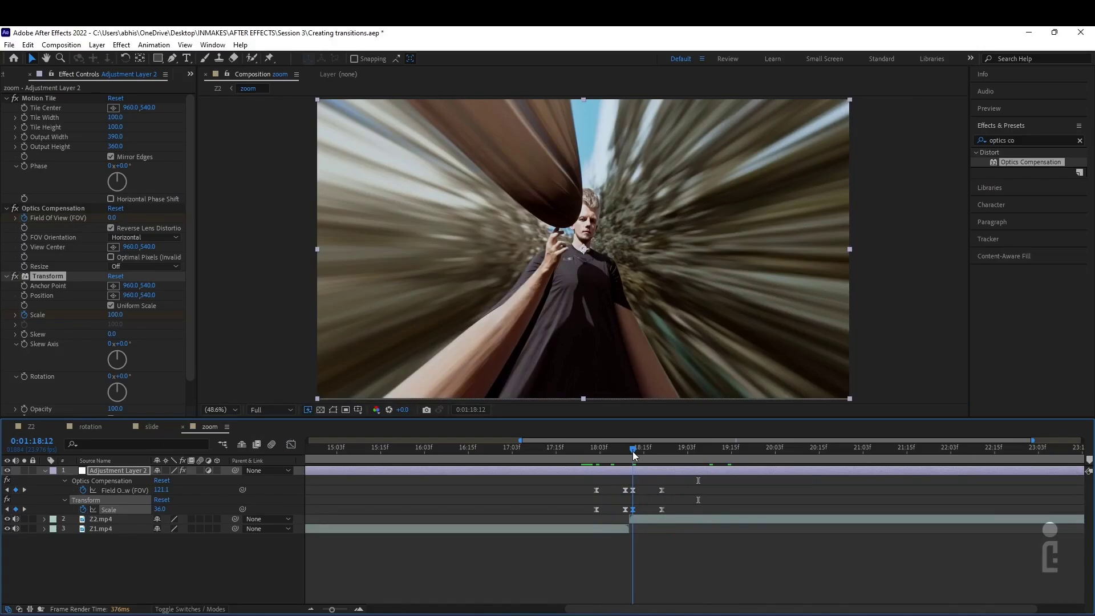
{"action": "left_click_drag", "start_coordinate": [345, 612], "coordinate": [350, 611]}
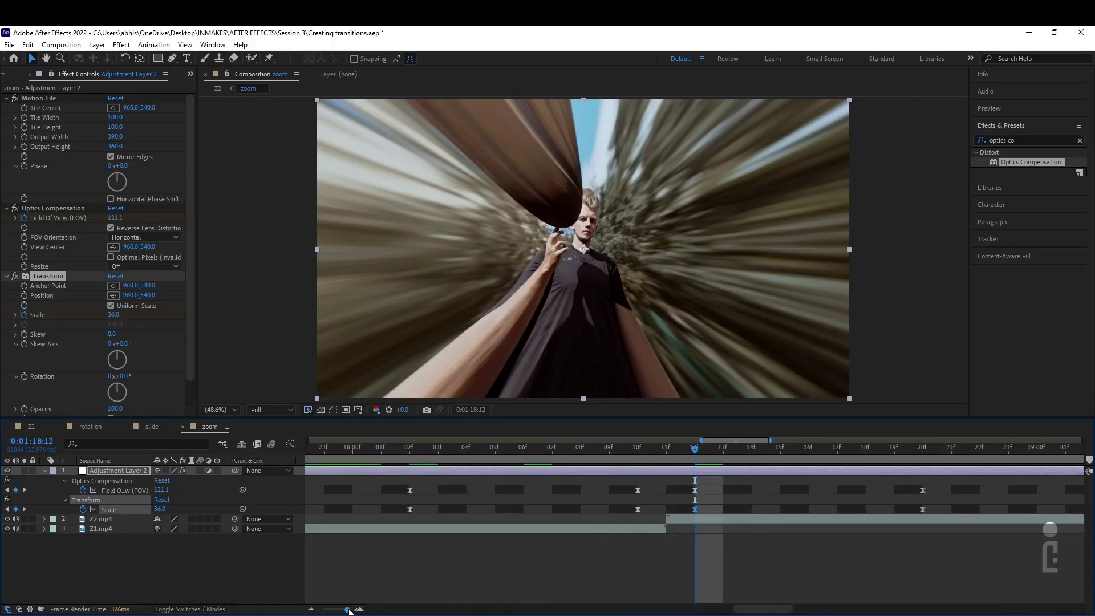
{"action": "left_click", "coordinate": [676, 534]}
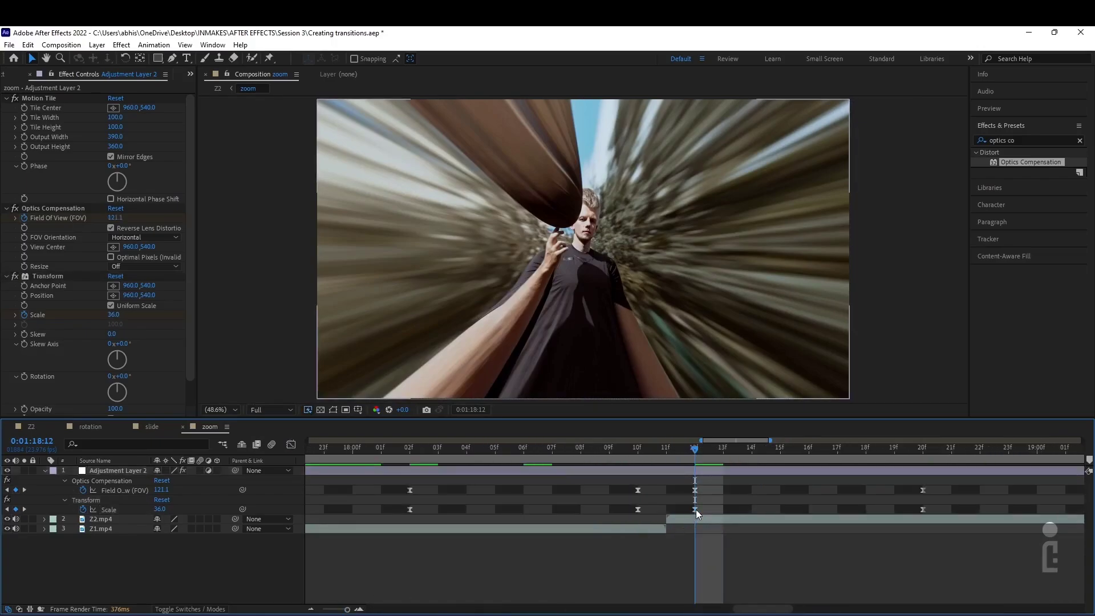
{"action": "left_click_drag", "start_coordinate": [695, 509], "coordinate": [614, 511]}
{"action": "key", "text": "ctrl+z"}
{"action": "key", "text": "ctrl+z"}
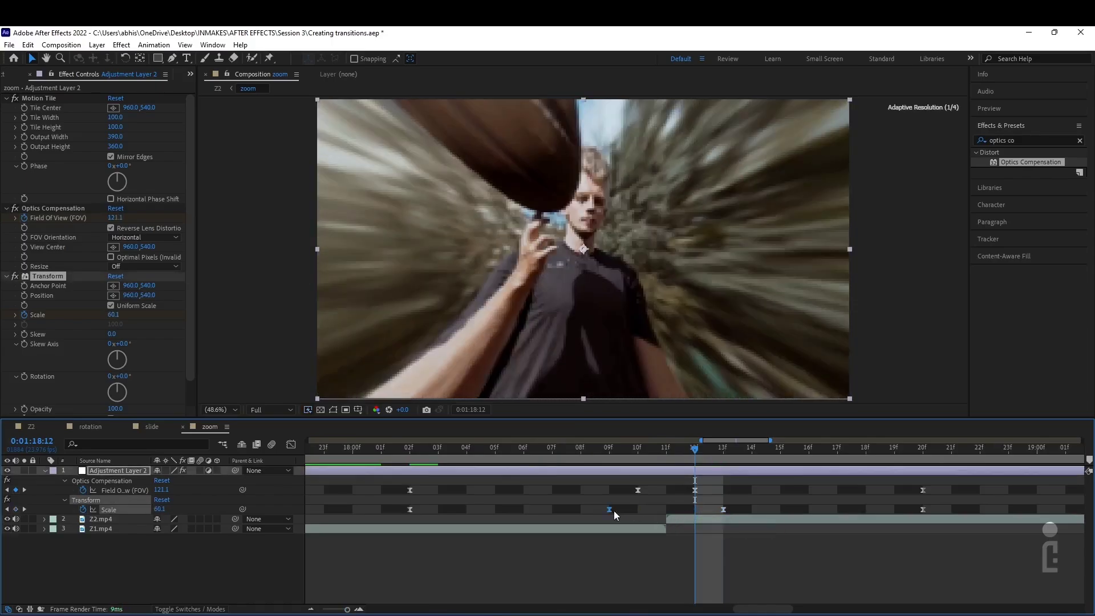
Flatten the Transform Scale curve between the two middle keyframes so 190 holds until the drop at 0:01:18:13, and preview it
{"action": "left_click", "coordinate": [596, 508]}
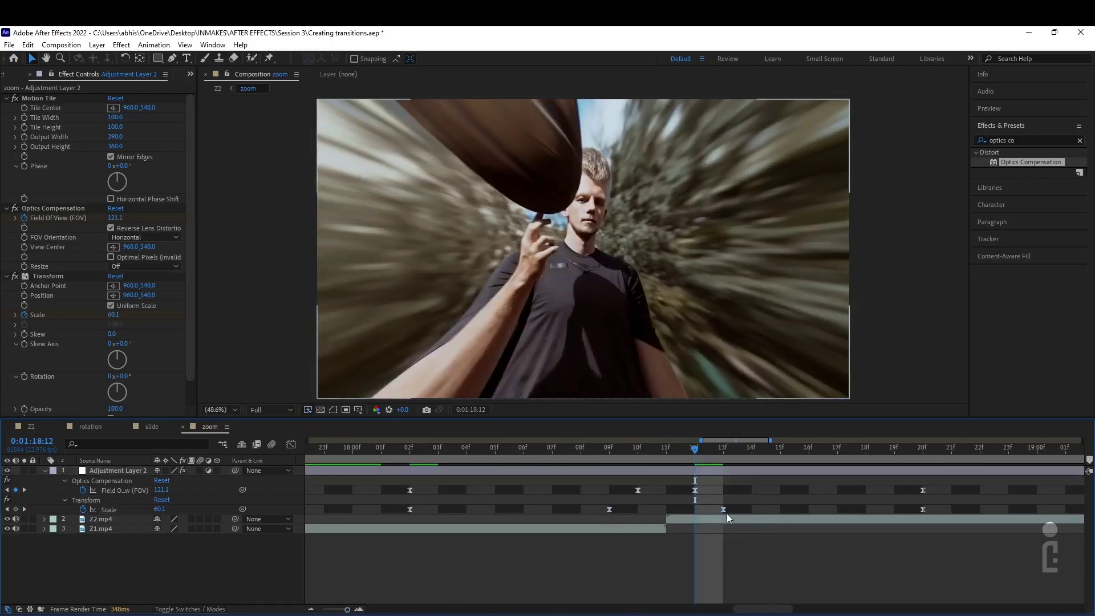
{"action": "left_click_drag", "start_coordinate": [598, 505], "coordinate": [727, 511]}
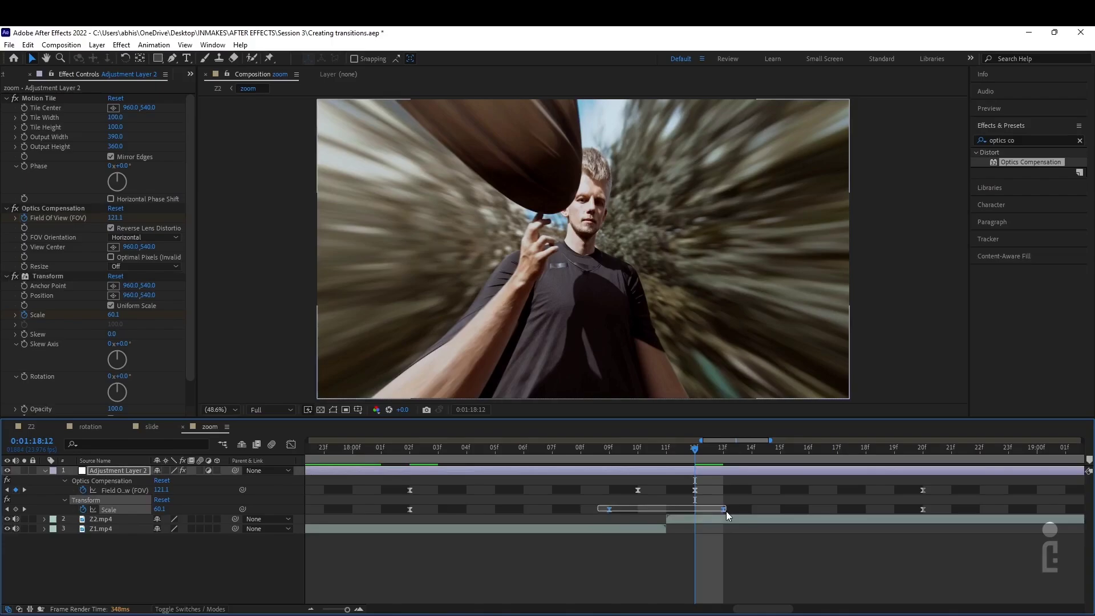
{"action": "left_click", "coordinate": [291, 444]}
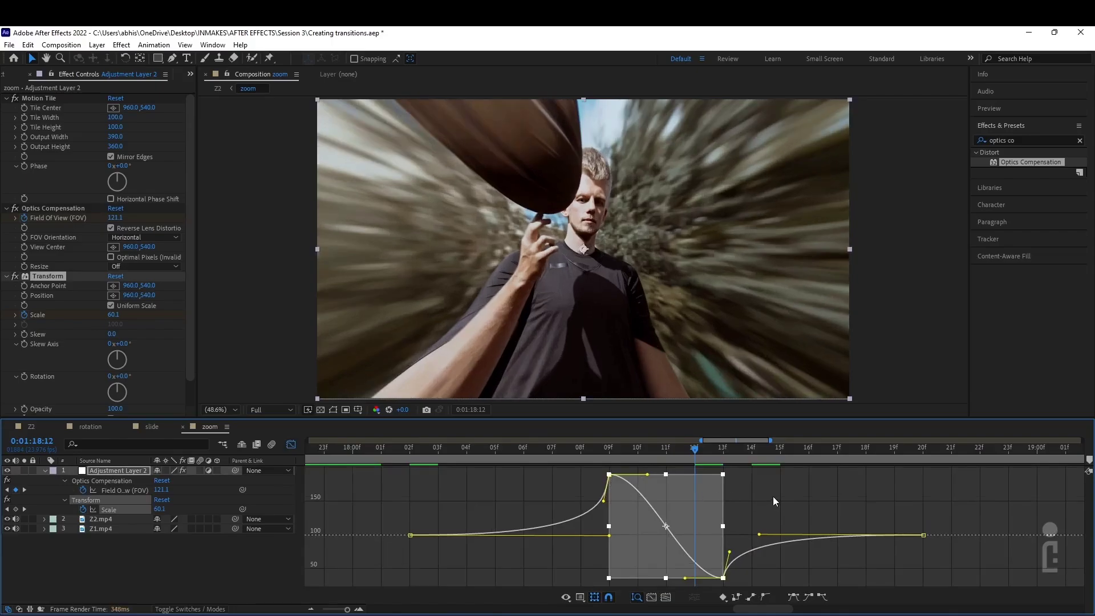
{"action": "left_click", "coordinate": [772, 496]}
{"action": "left_click", "coordinate": [610, 477]}
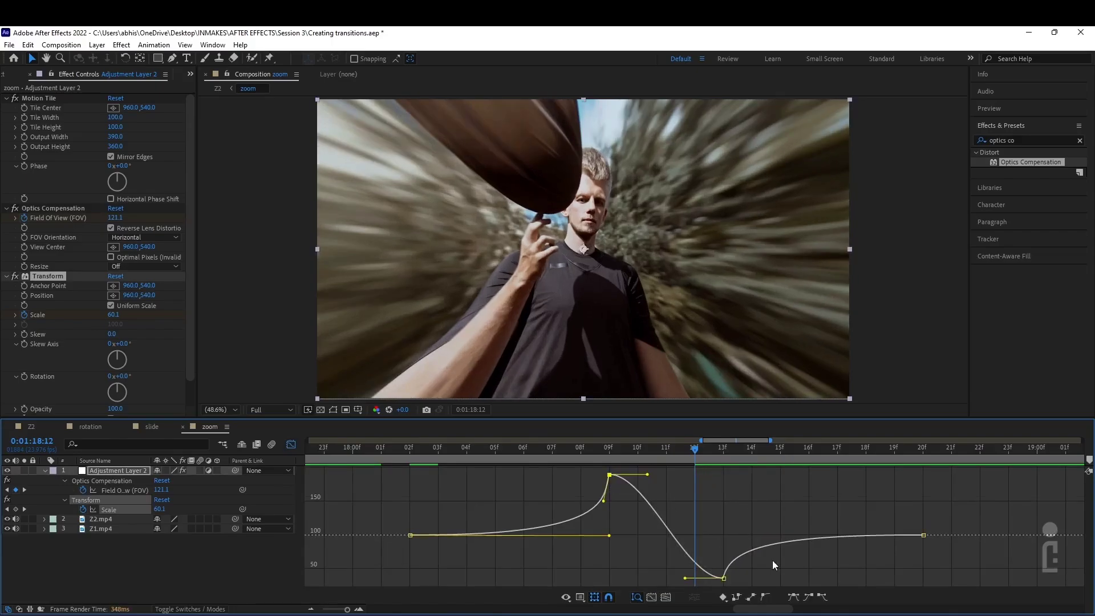
{"action": "left_click", "coordinate": [736, 596]}
{"action": "left_click_drag", "start_coordinate": [685, 578], "coordinate": [723, 579]}
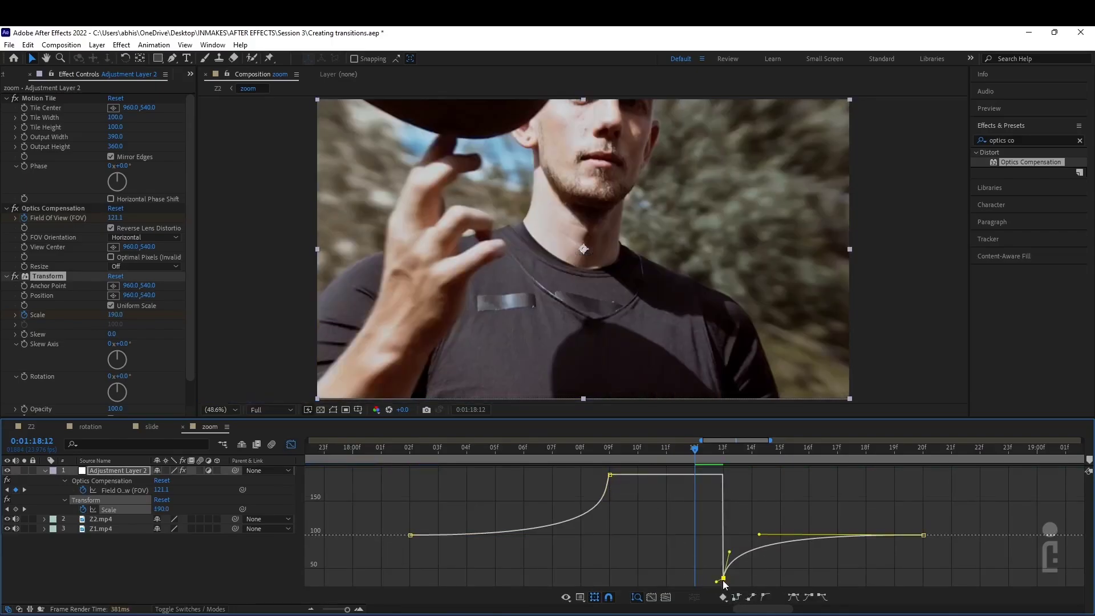
{"action": "left_click", "coordinate": [736, 530]}
{"action": "left_click", "coordinate": [724, 576]}
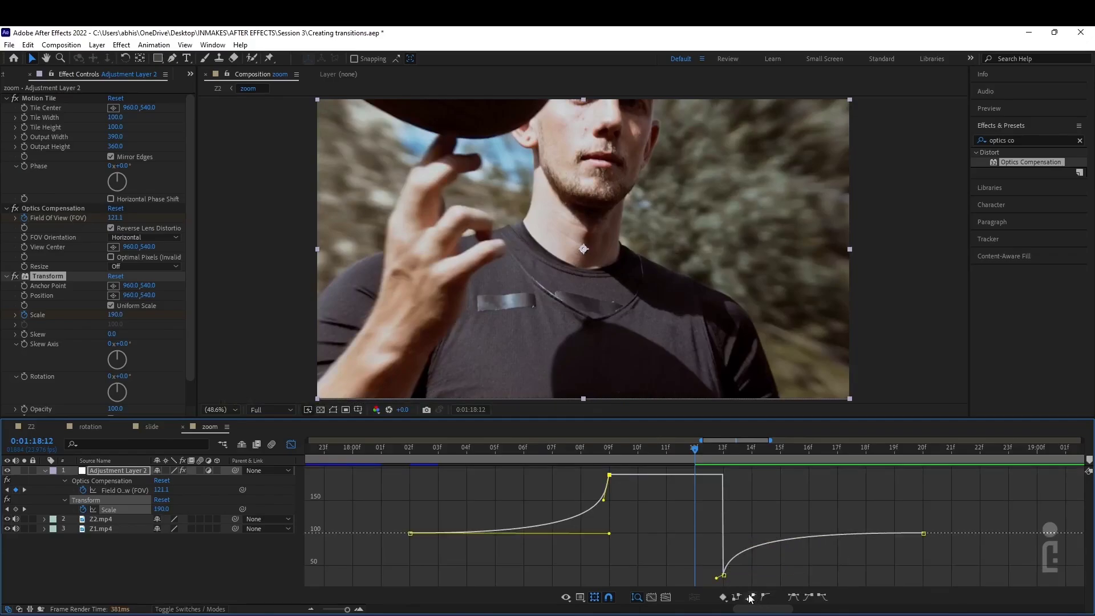
{"action": "left_click", "coordinate": [721, 450]}
{"action": "key", "text": "space"}
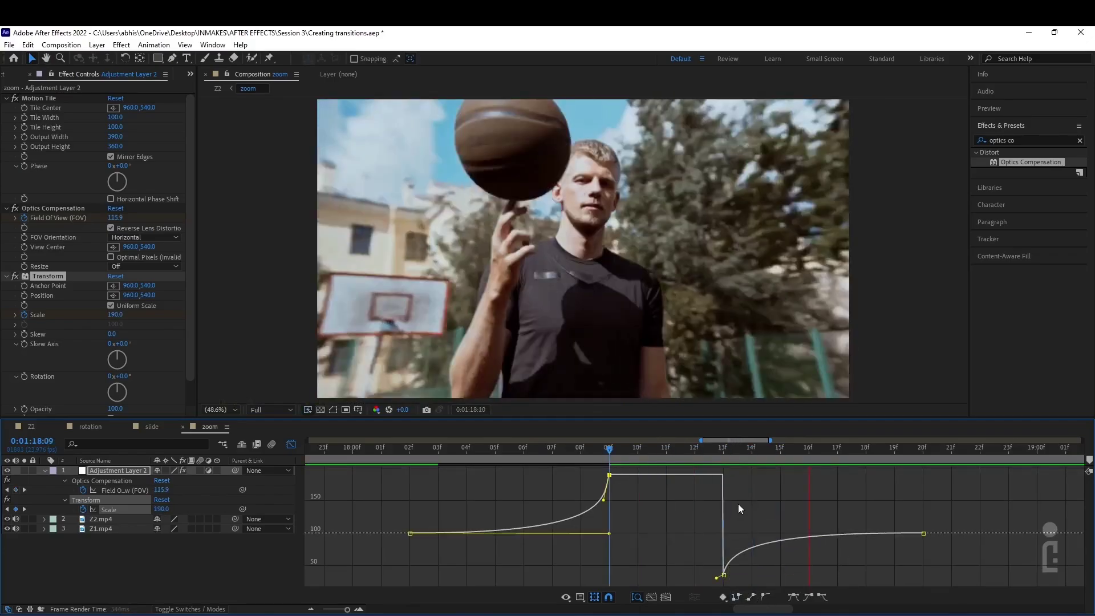
Set the first middle Scale keyframe to ease in only and the second to ease out only, and preview from 0:01:18:00
{"action": "left_click", "coordinate": [291, 444]}
{"action": "left_click_drag", "start_coordinate": [347, 610], "coordinate": [335, 609]}
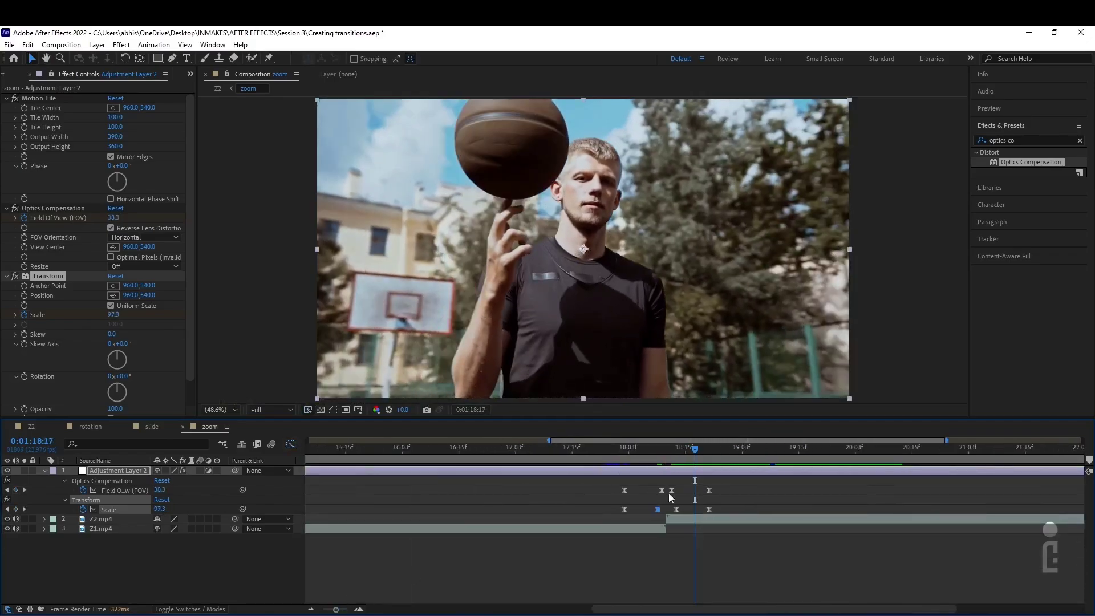
{"action": "left_click", "coordinate": [658, 509], "text": "ctrl"}
{"action": "left_click", "coordinate": [676, 510], "text": "ctrl"}
{"action": "left_click_drag", "start_coordinate": [680, 450], "coordinate": [596, 473]}
{"action": "key", "text": "space"}
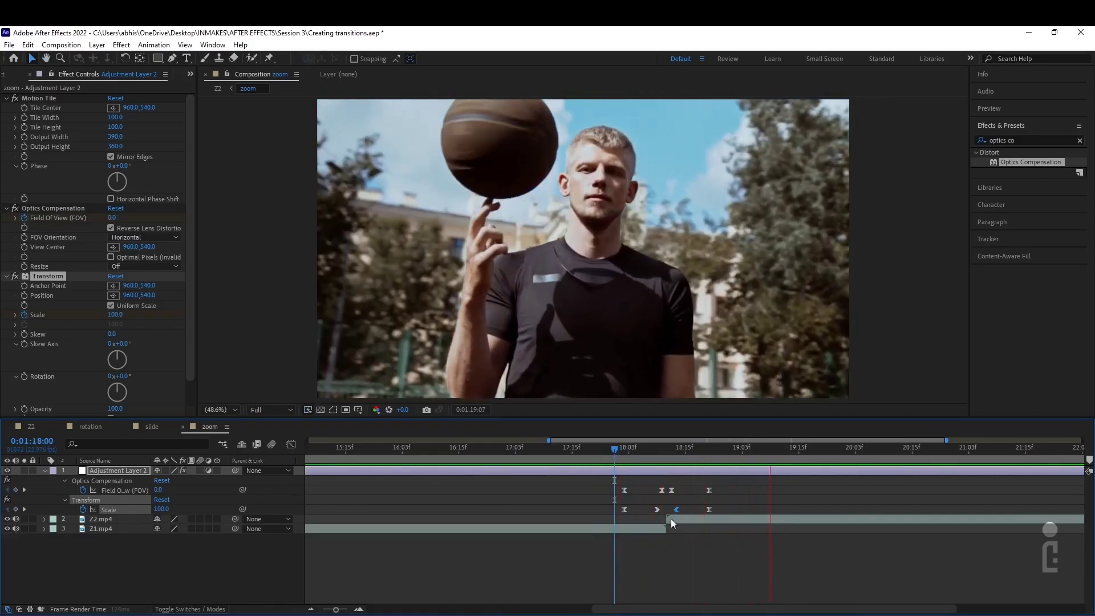
{"action": "key", "text": "space"}
Try spreading the two middle Transform Scale keyframes farther from the cut between the clips, and preview the transition
{"action": "left_click_drag", "start_coordinate": [687, 507], "coordinate": [648, 501]}
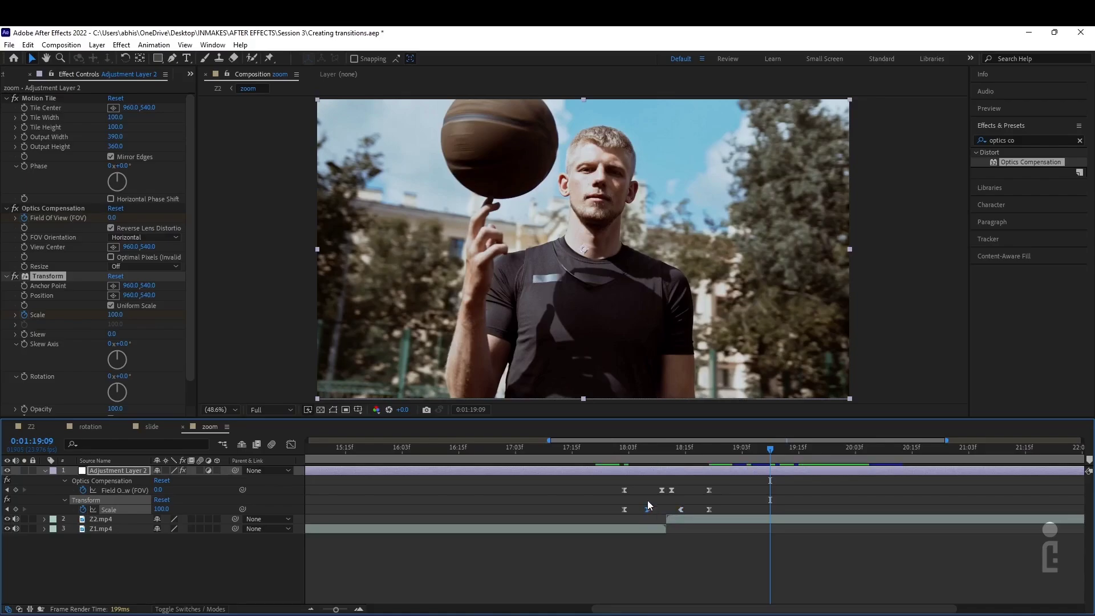
{"action": "left_click", "coordinate": [605, 450]}
{"action": "key", "text": "space"}
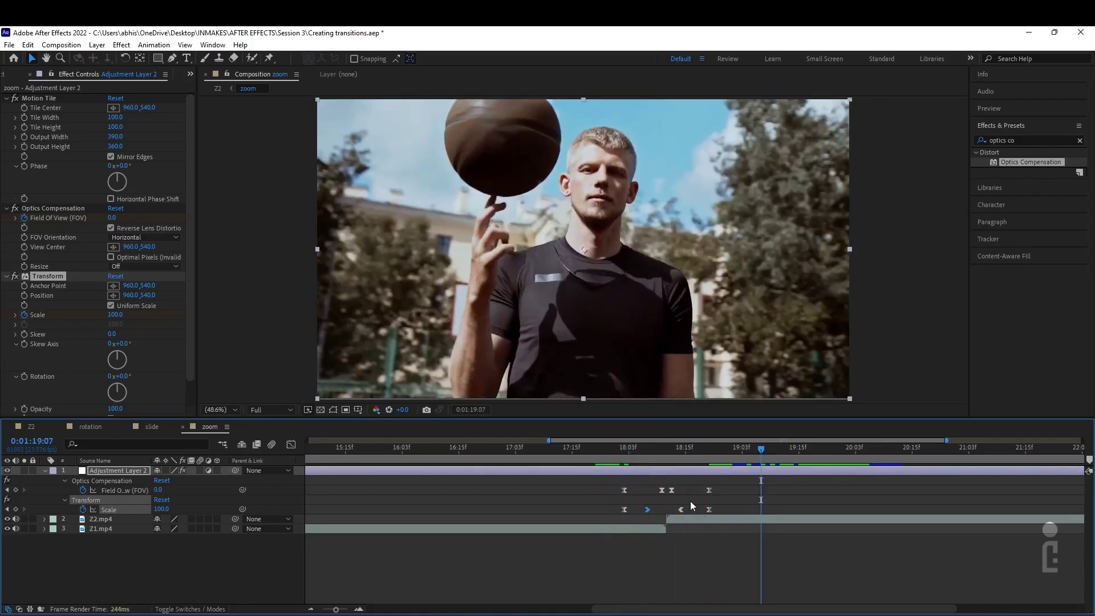
Move the two middle Field Of View keyframes one frame farther apart, shift the second middle Scale keyframe outward, and preview
{"action": "left_click_drag", "start_coordinate": [662, 489], "coordinate": [686, 509]}
{"action": "left_click", "coordinate": [618, 449]}
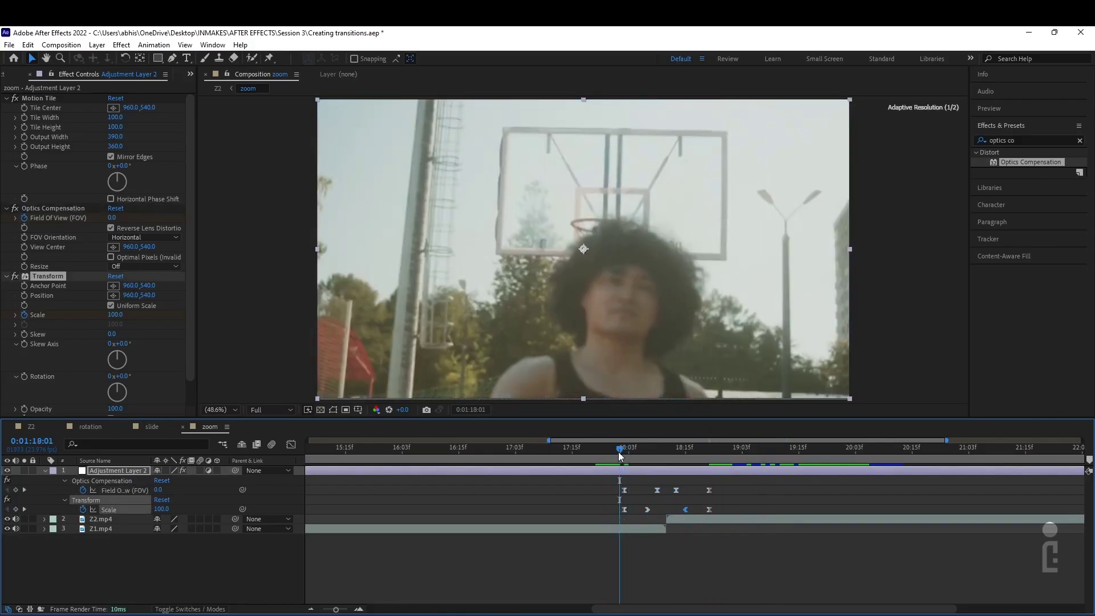
{"action": "key", "text": "space"}
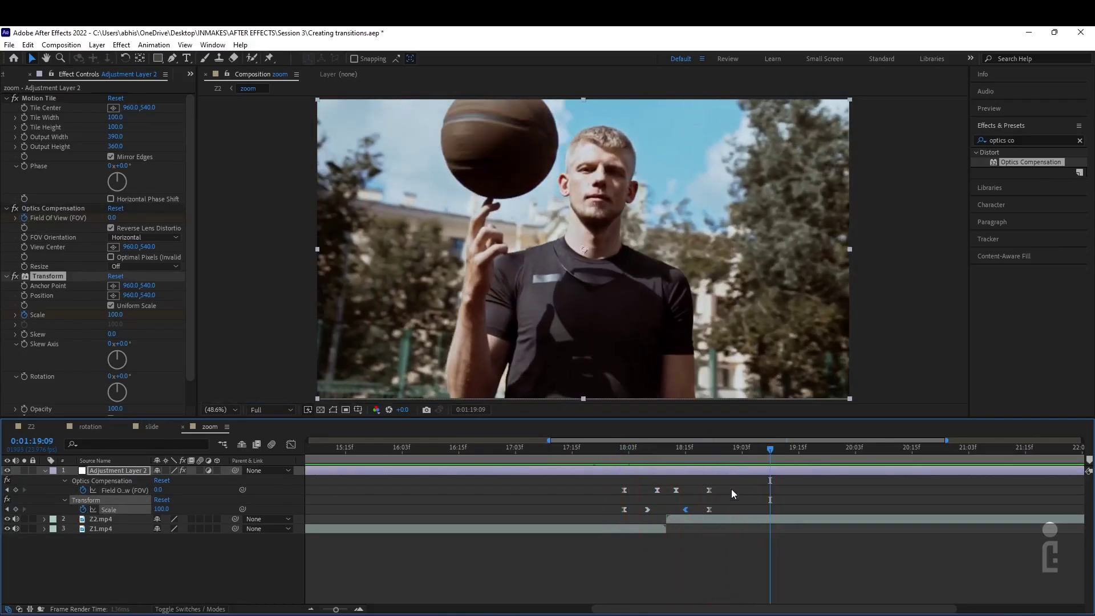
Move the two middle Transform Scale keyframes inward to one frame either side of the clip cut, and replay the transition
{"action": "left_click_drag", "start_coordinate": [646, 510], "coordinate": [672, 511]}
{"action": "left_click", "coordinate": [620, 449]}
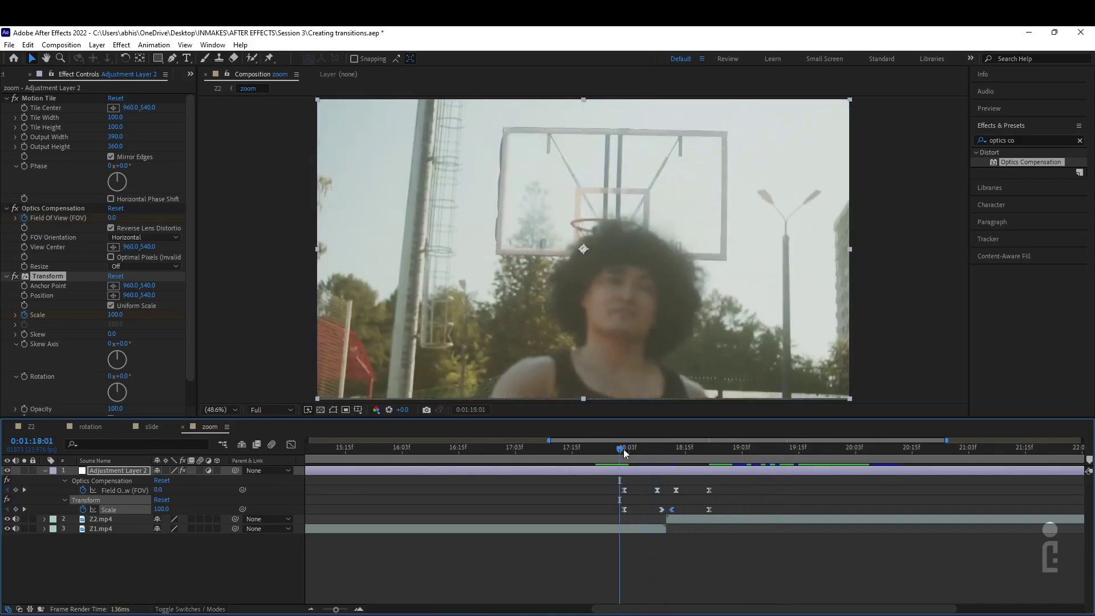
{"action": "key", "text": "space"}
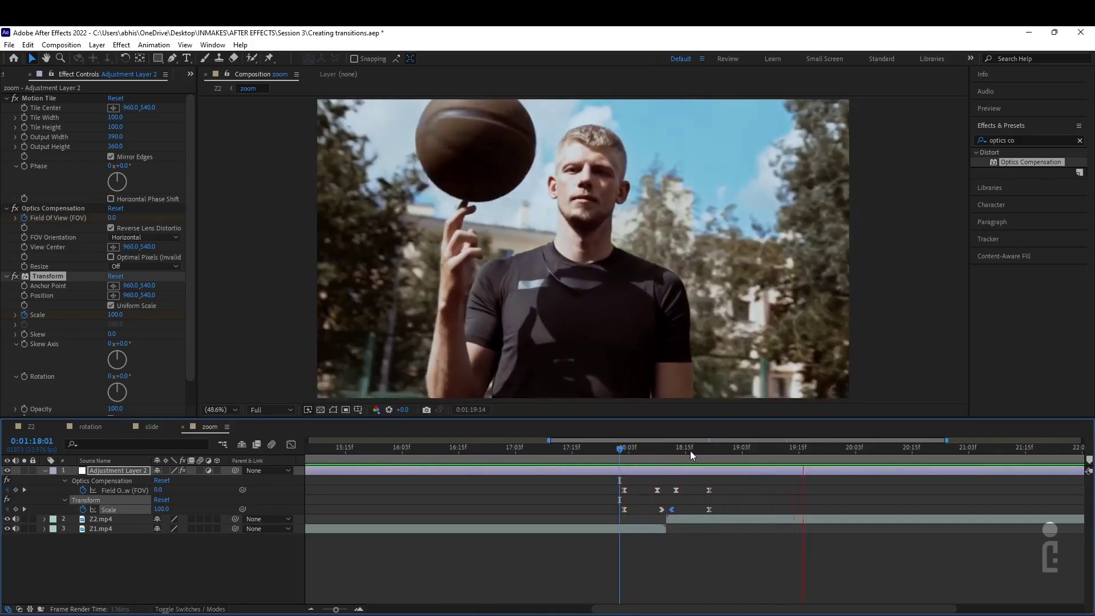
{"action": "left_click", "coordinate": [613, 460]}
{"action": "key", "text": "space"}
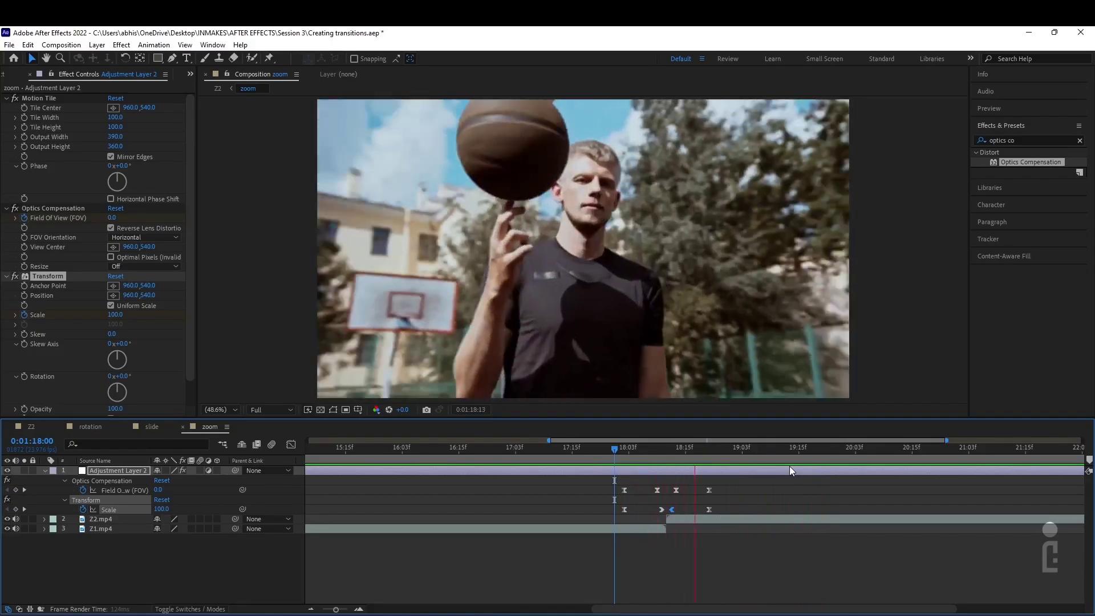
{"action": "key", "text": "space"}
{"action": "left_click_drag", "start_coordinate": [611, 486], "coordinate": [625, 512]}
{"action": "left_click", "coordinate": [621, 454]}
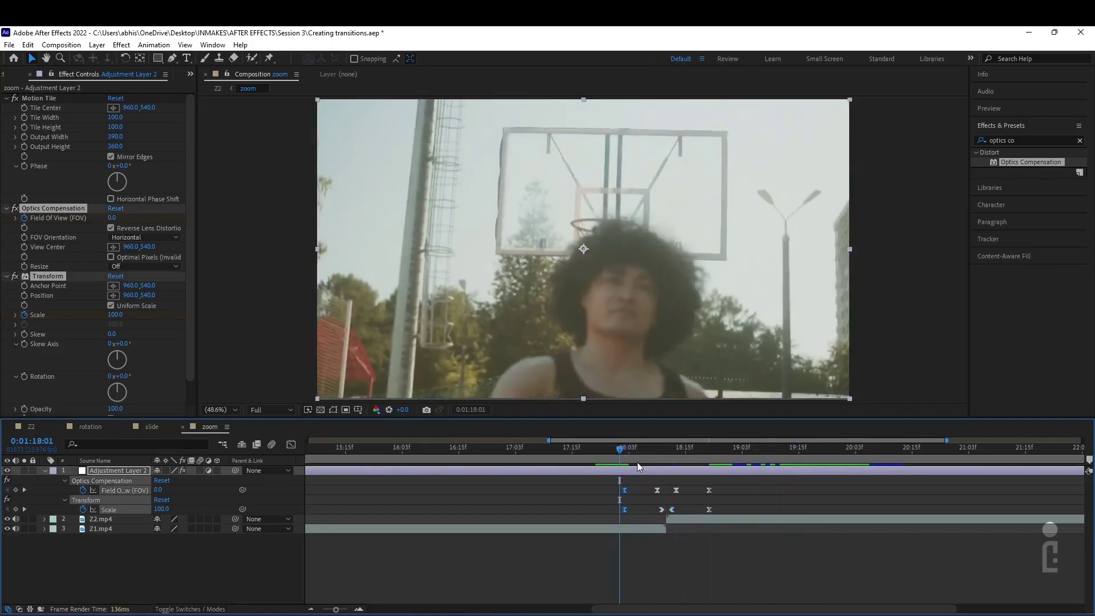
{"action": "key", "text": "space"}
{"action": "key", "text": "space"}
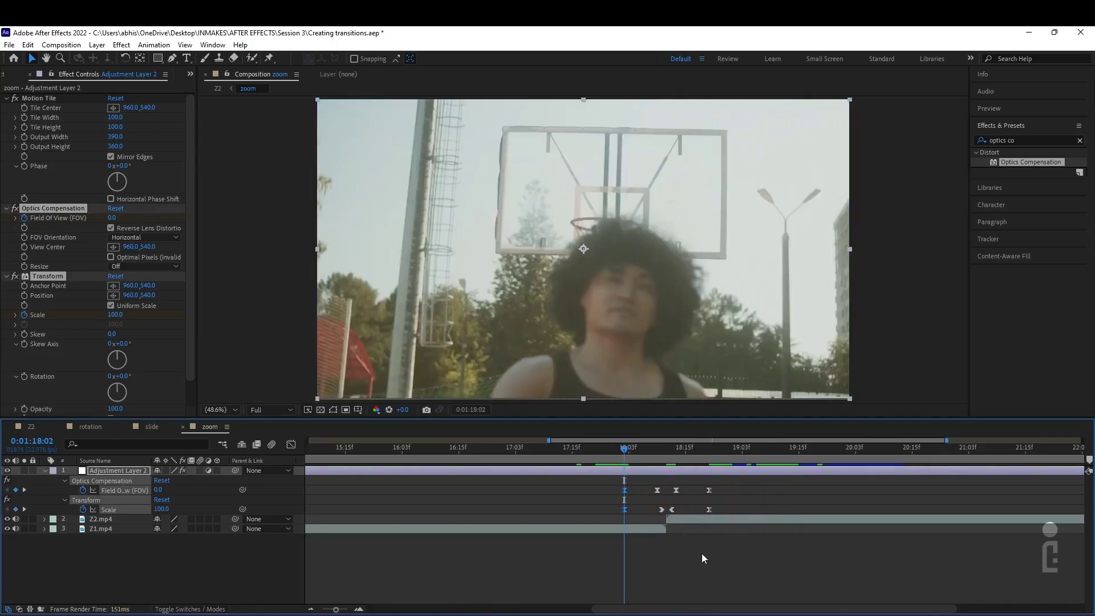
Enable motion blur for the composition, the adjustment layer, Z2.mp4 and Z1.mp4, and save the project
{"action": "left_click", "coordinate": [199, 471]}
{"action": "left_click", "coordinate": [49, 470]}
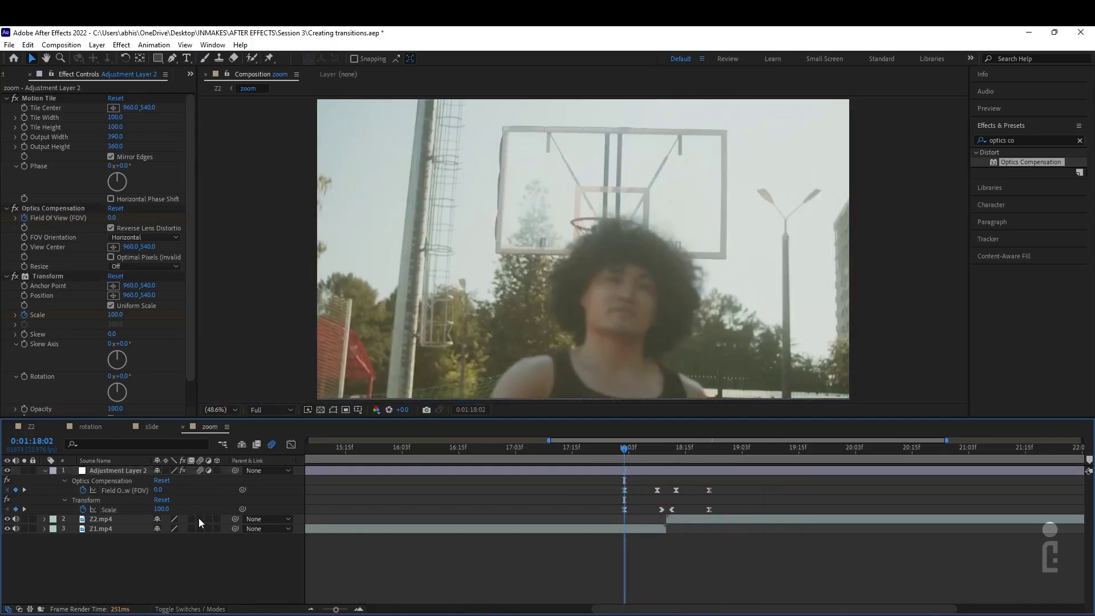
{"action": "left_click_drag", "start_coordinate": [199, 517], "coordinate": [199, 525]}
{"action": "left_click", "coordinate": [46, 470]}
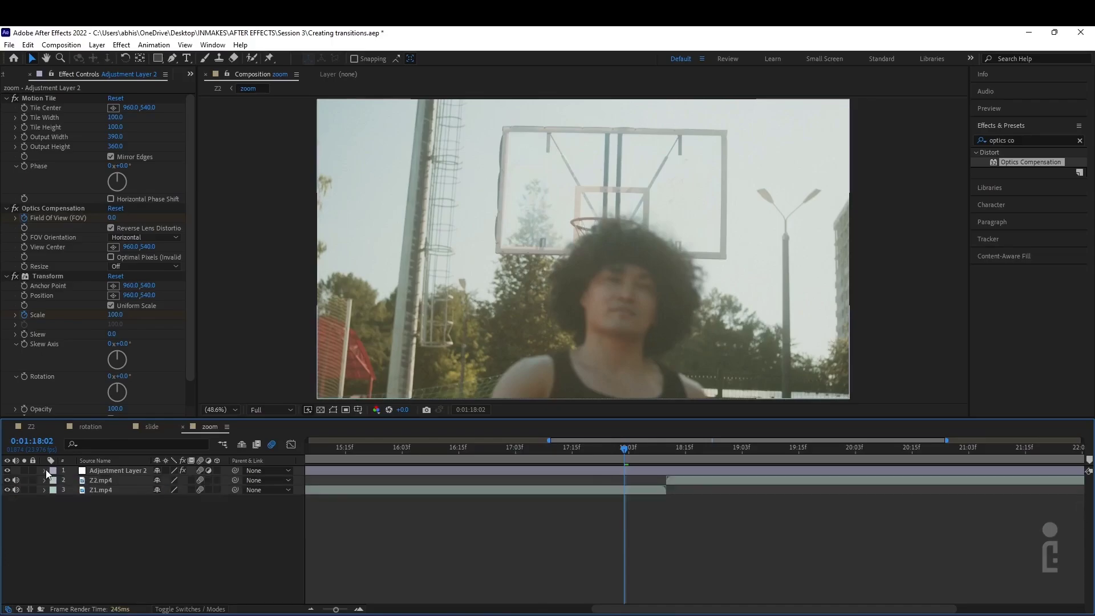
{"action": "key", "text": "ctrl+s"}
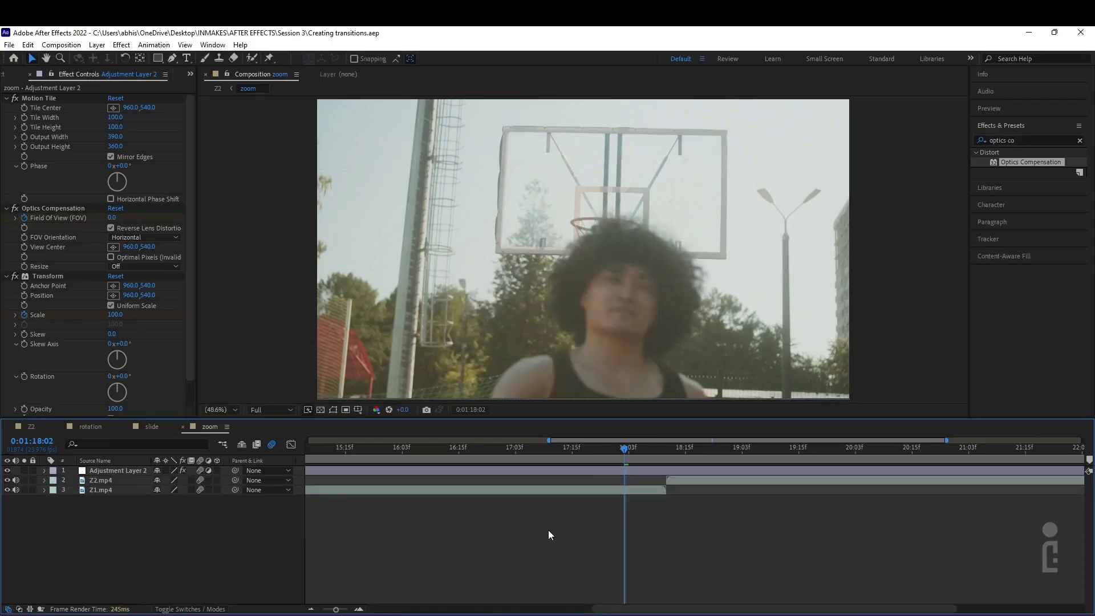
Preview the zoom transition with motion blur, starting at 0:01:17:19
{"action": "left_click", "coordinate": [591, 448]}
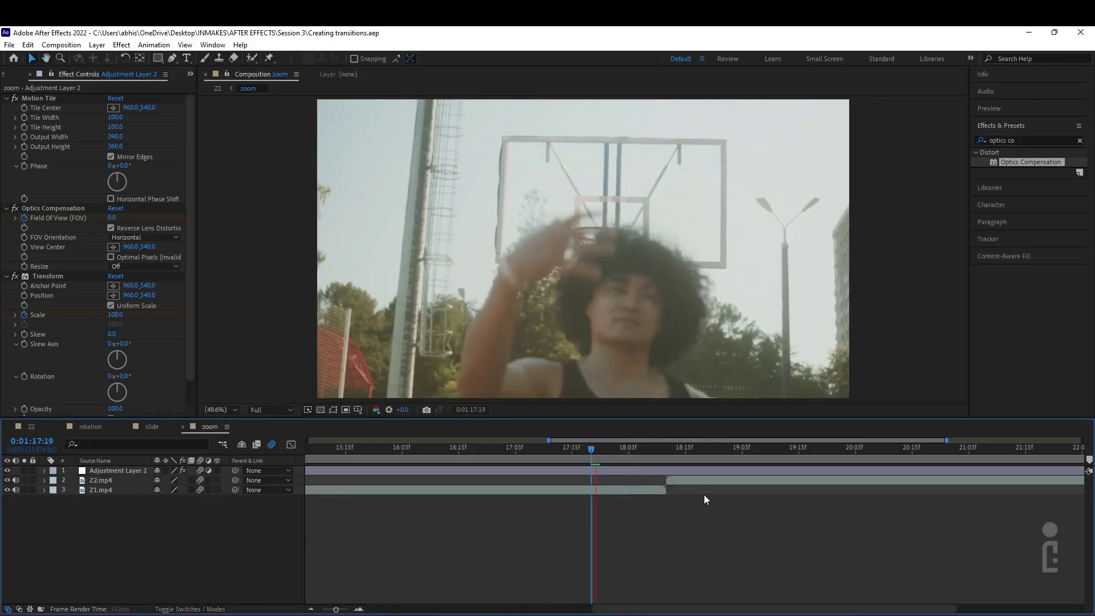
{"action": "key", "text": "space"}
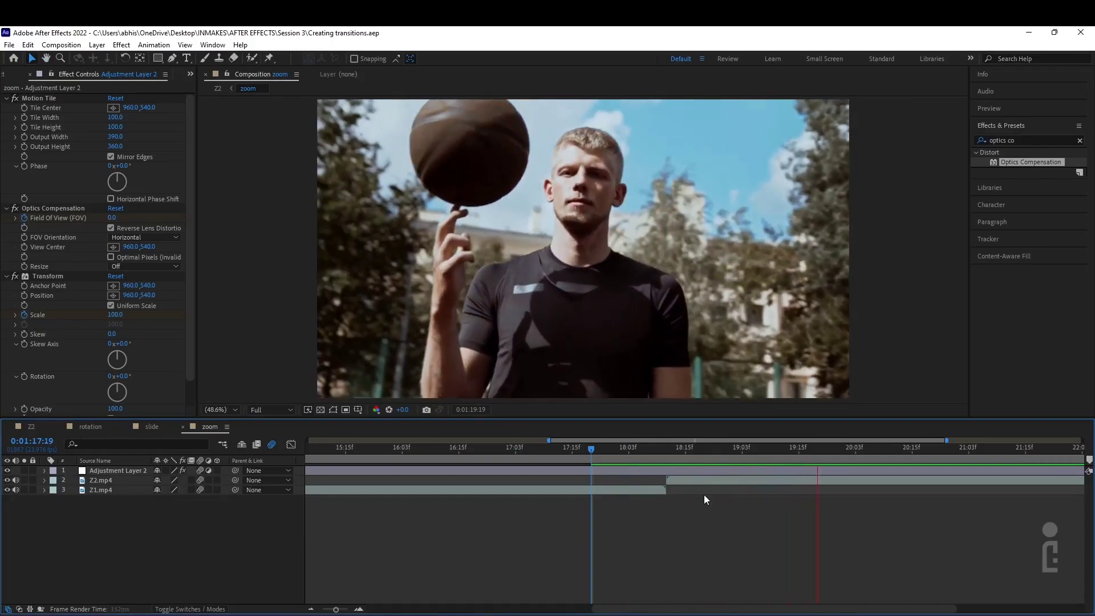
{"action": "key", "text": "space"}
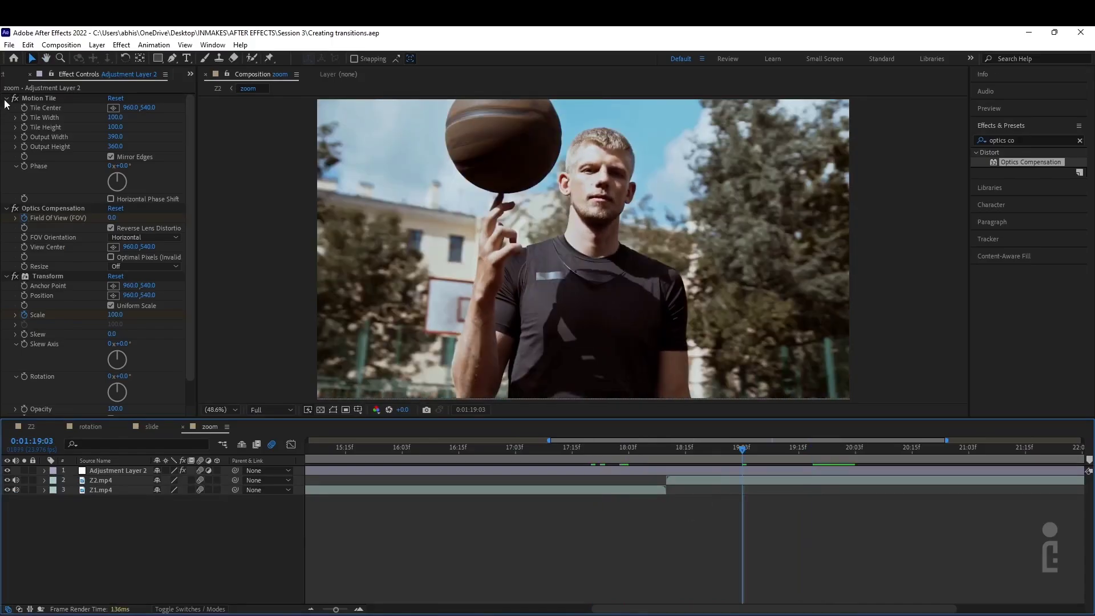
Collapse the adjustment layer's Motion Tile, Optics Compensation and Transform effect settings
{"action": "left_click", "coordinate": [6, 99]}
{"action": "left_click", "coordinate": [6, 108]}
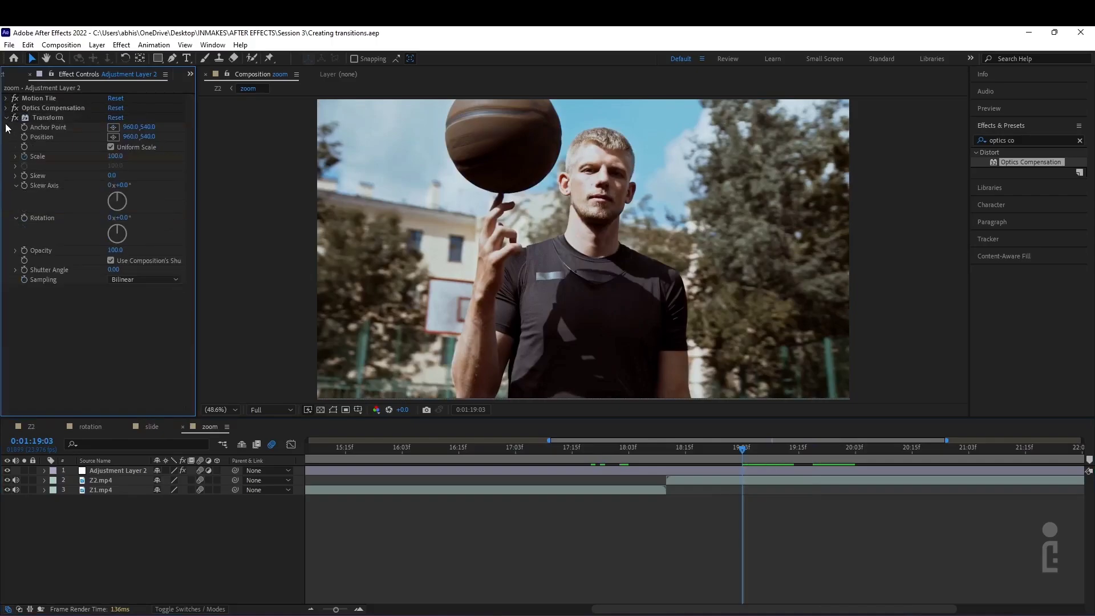
{"action": "left_click", "coordinate": [6, 118]}
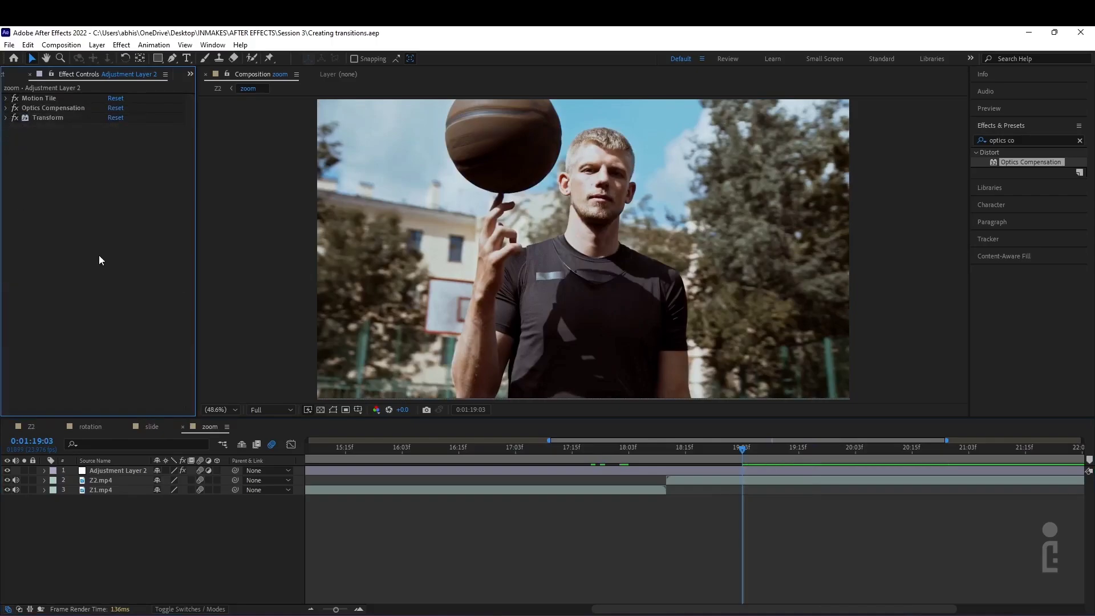
{"action": "left_click", "coordinate": [40, 166]}
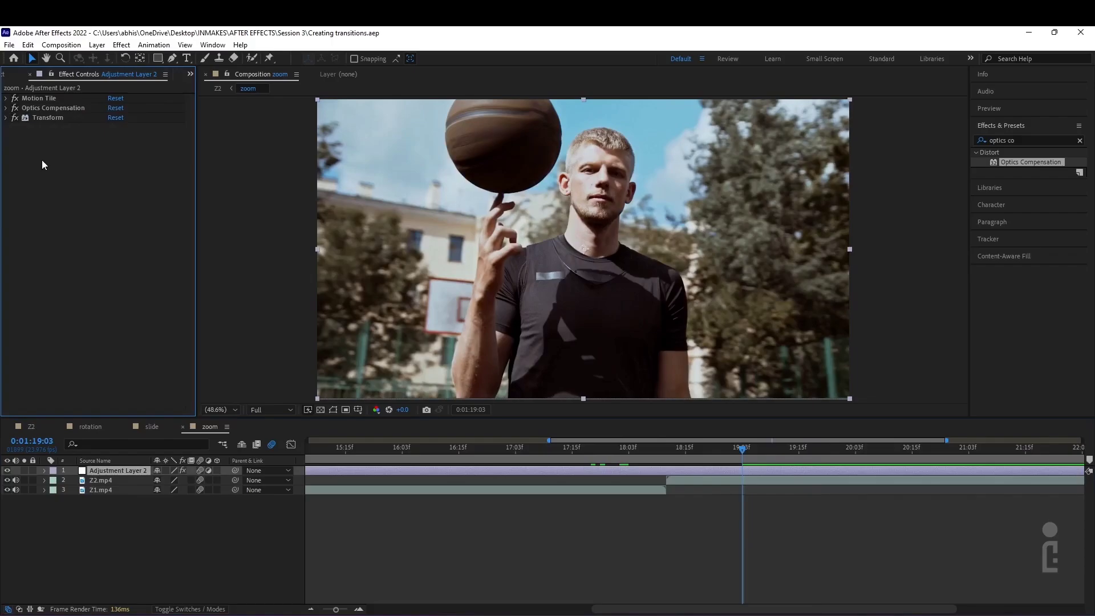
Select all three effects on the adjustment layer, start saving them as an animation preset, and cancel without saving
{"action": "left_click", "coordinate": [50, 99]}
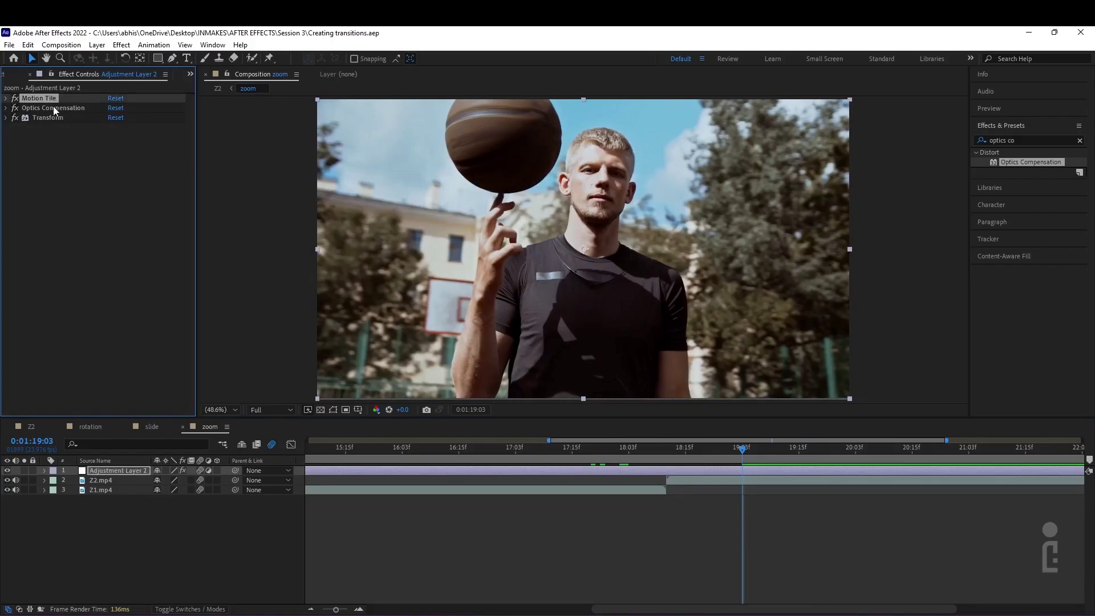
{"action": "key", "text": "ctrl+a"}
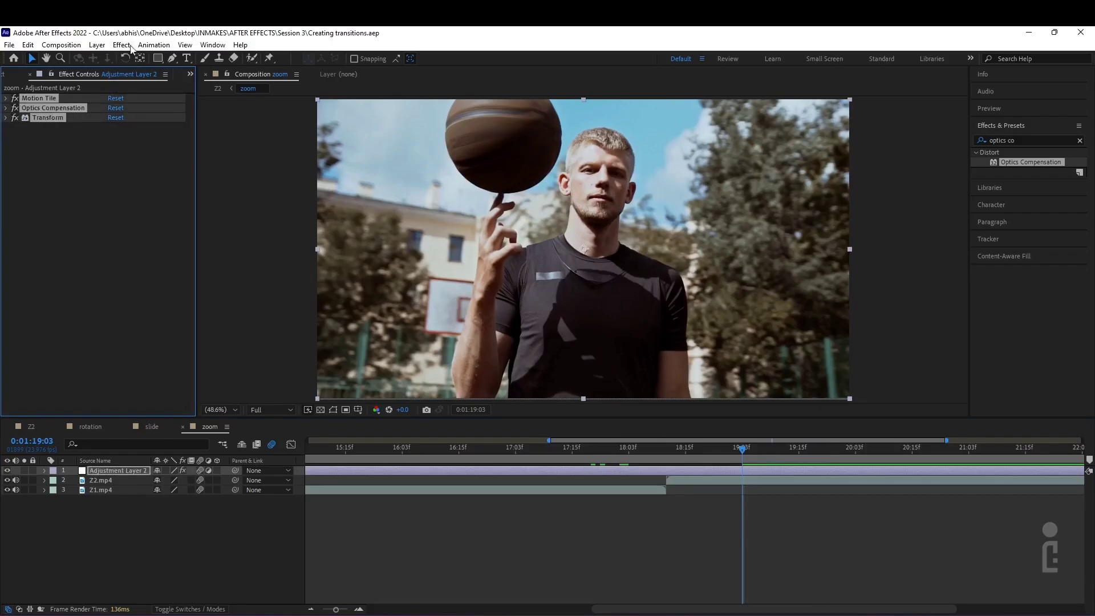
{"action": "left_click", "coordinate": [149, 45]}
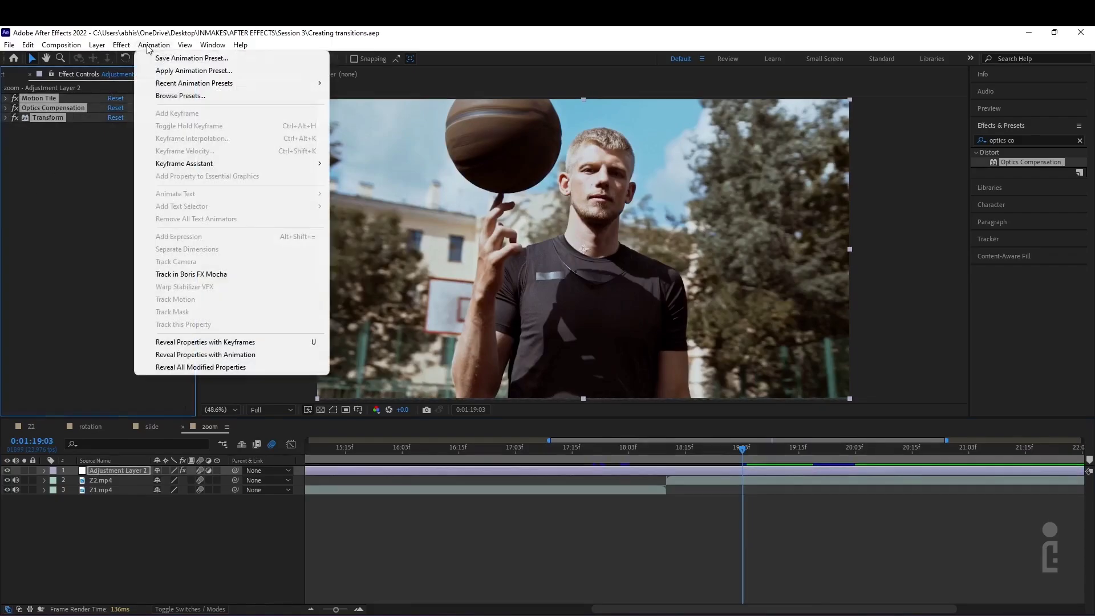
{"action": "left_click", "coordinate": [207, 59]}
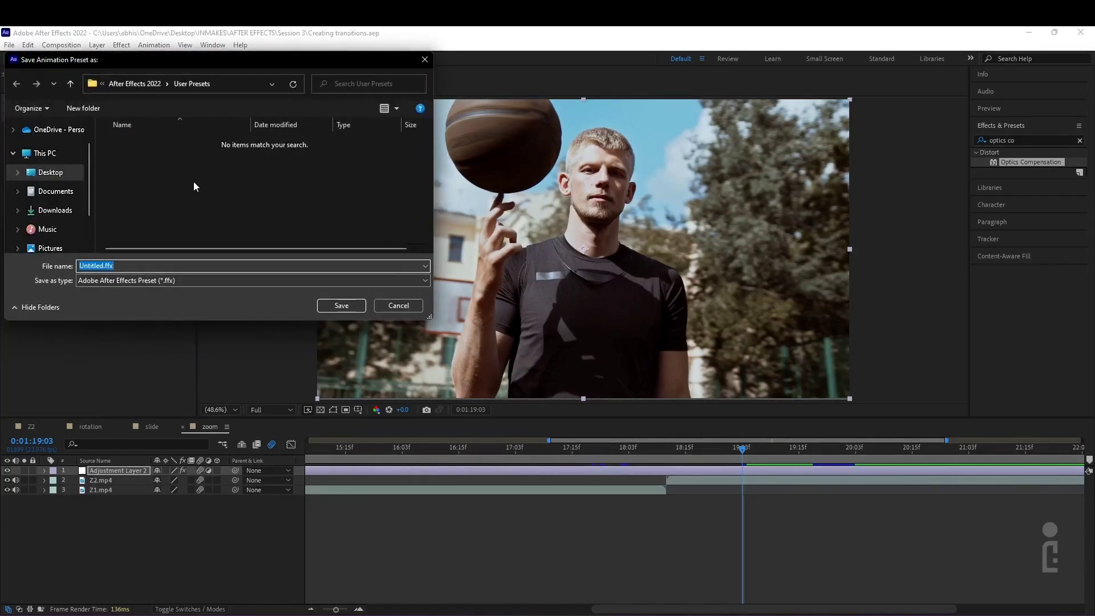
{"action": "left_click", "coordinate": [99, 266]}
{"action": "left_click_drag", "start_coordinate": [99, 266], "coordinate": [82, 265]}
{"action": "left_click", "coordinate": [398, 305]}
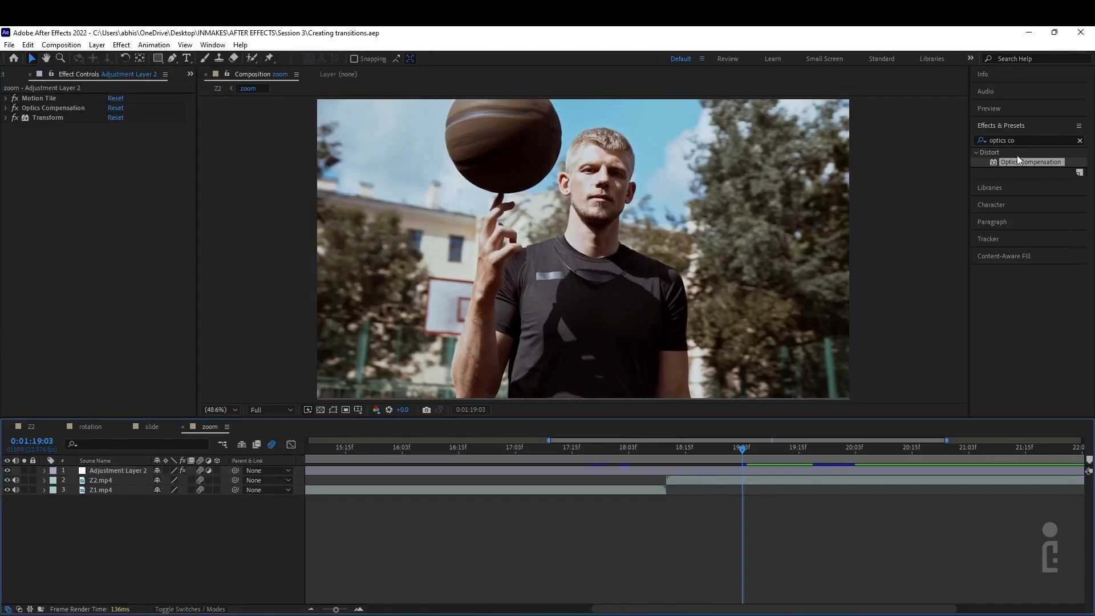
Export the zoom composition to the Adobe Media Encoder queue
{"action": "left_click", "coordinate": [1008, 126]}
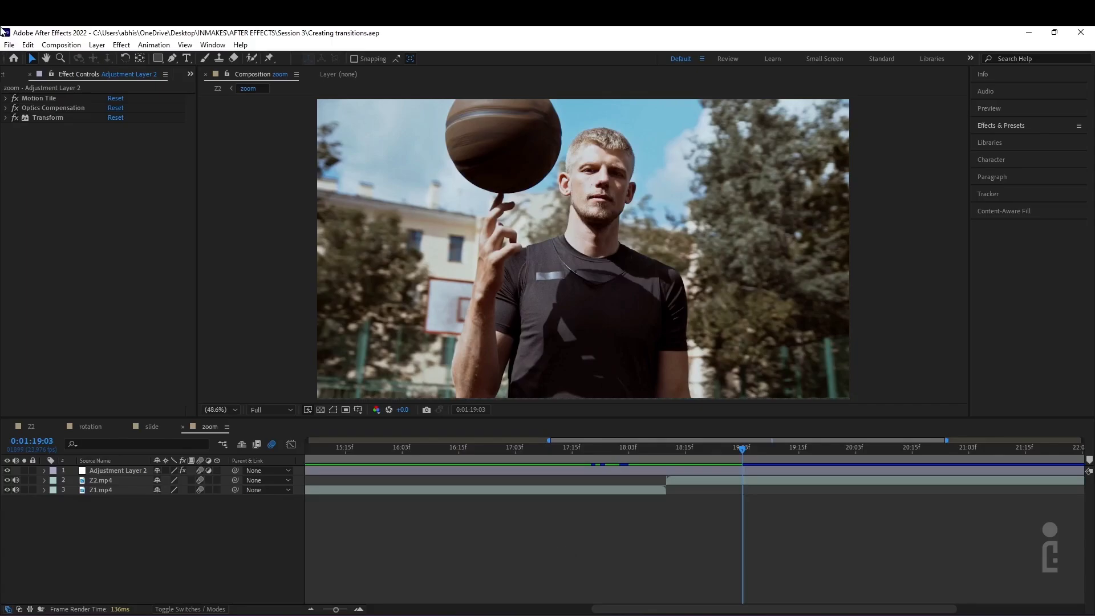
{"action": "left_click", "coordinate": [10, 45]}
{"action": "mouse_move", "coordinate": [94, 225]}
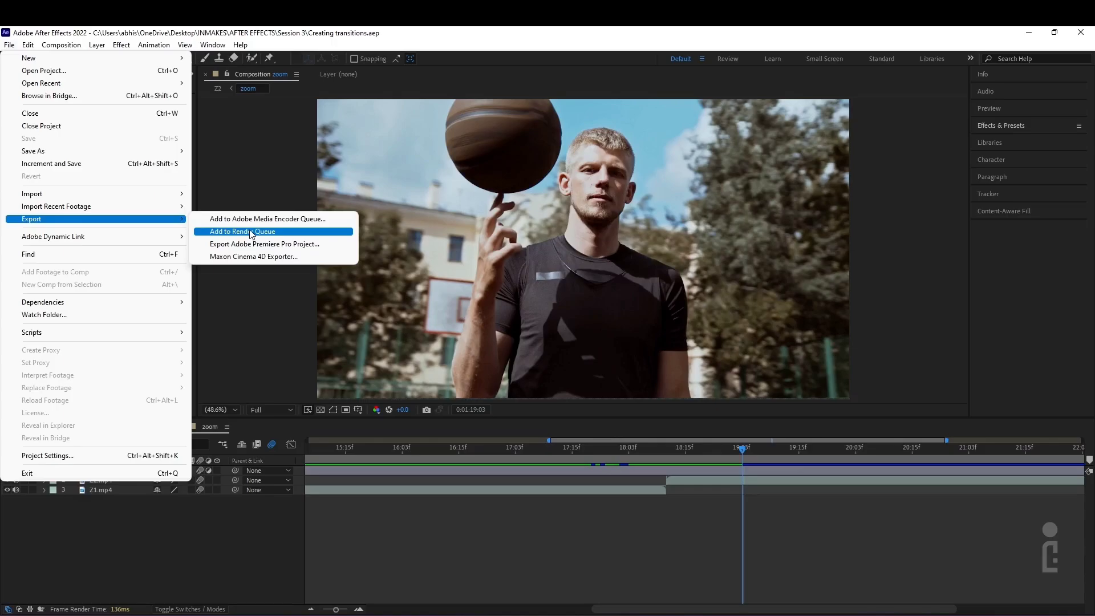
{"action": "left_click", "coordinate": [222, 220]}
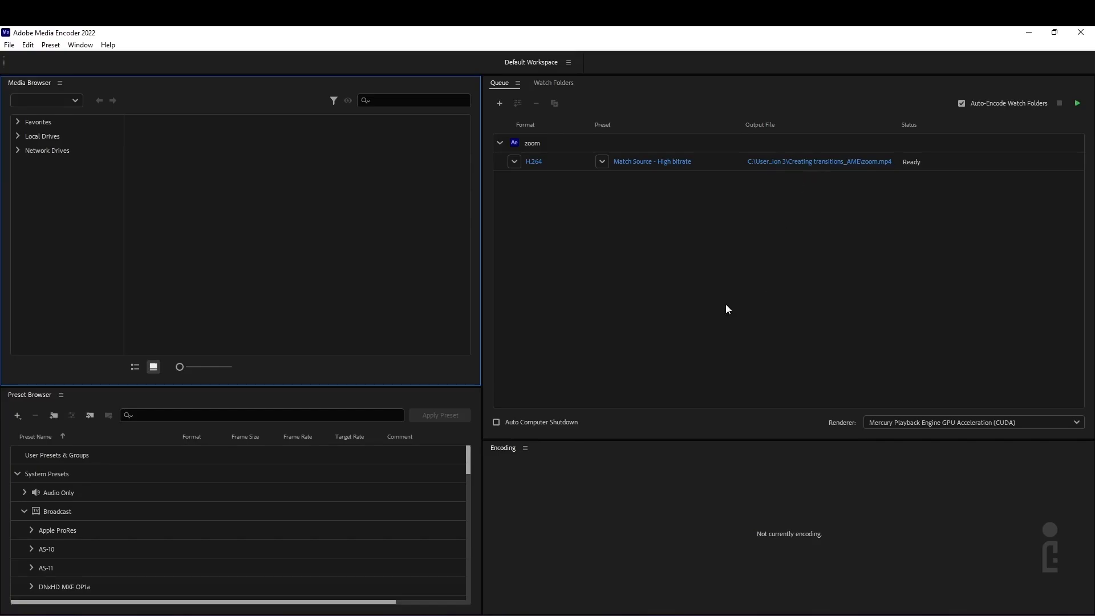
Save the zoom job's H.264 output as zoom.mp4 in the Creating transitions_AME folder, accept the export settings, and start encoding the queue
{"action": "left_click", "coordinate": [534, 162]}
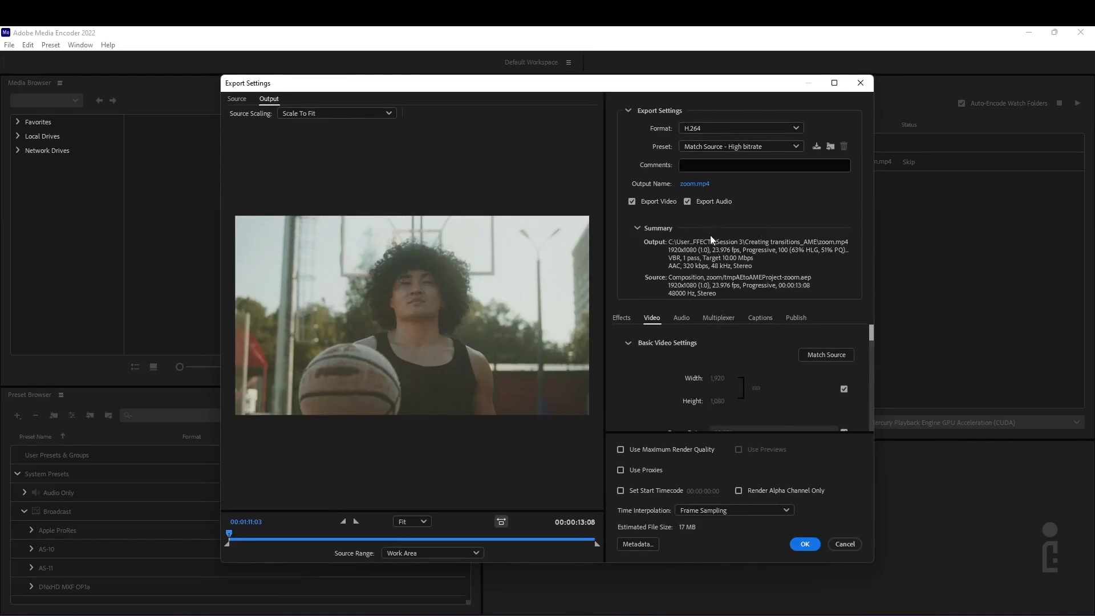
{"action": "left_click", "coordinate": [695, 184]}
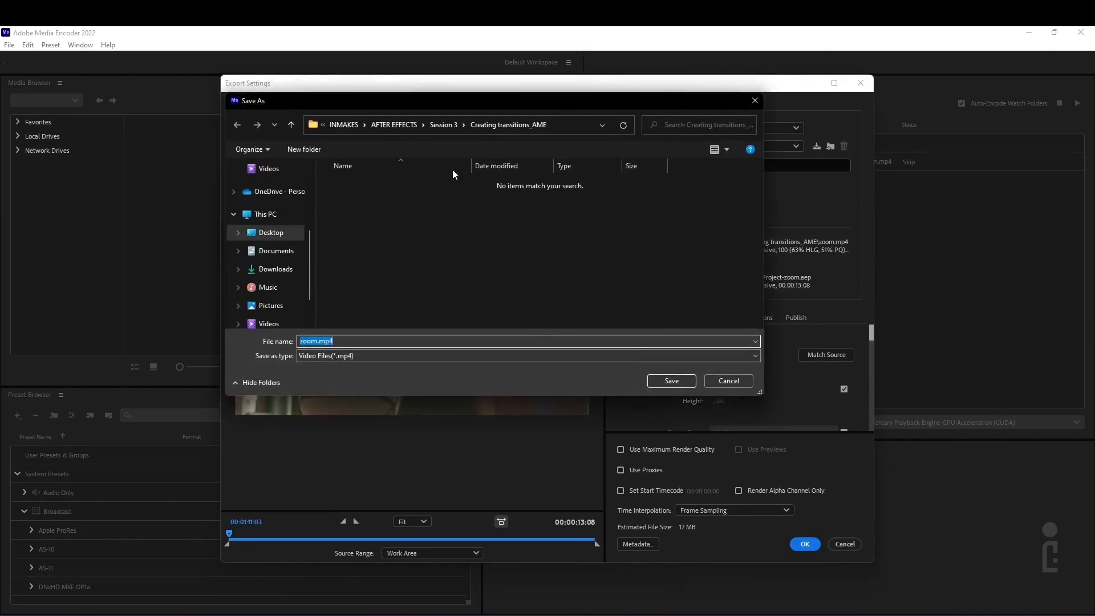
{"action": "left_click", "coordinate": [671, 378]}
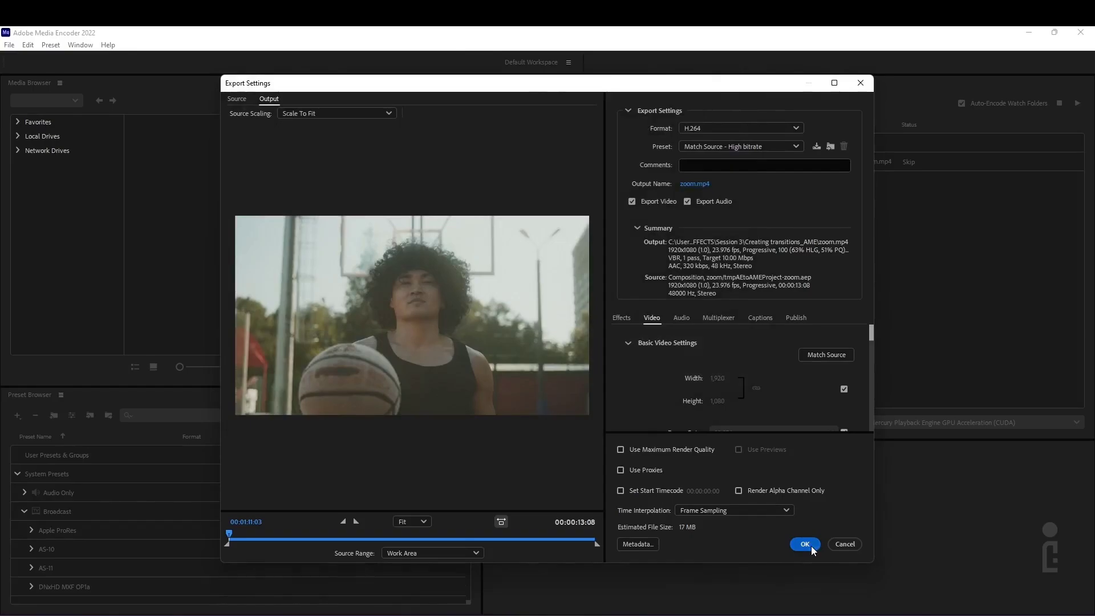
{"action": "left_click", "coordinate": [811, 545]}
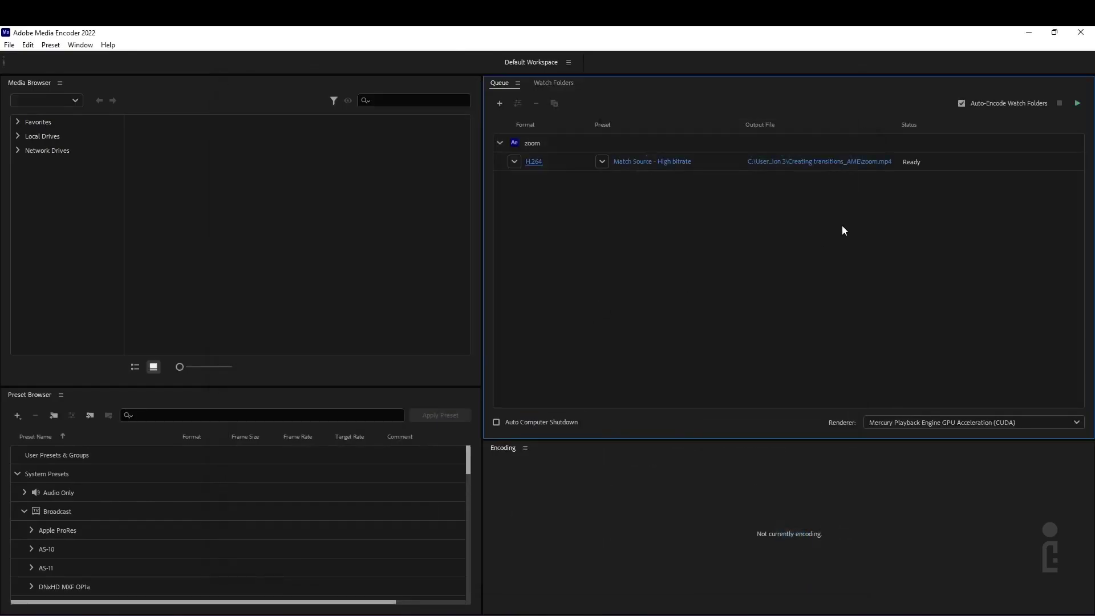
{"action": "left_click", "coordinate": [1077, 103]}
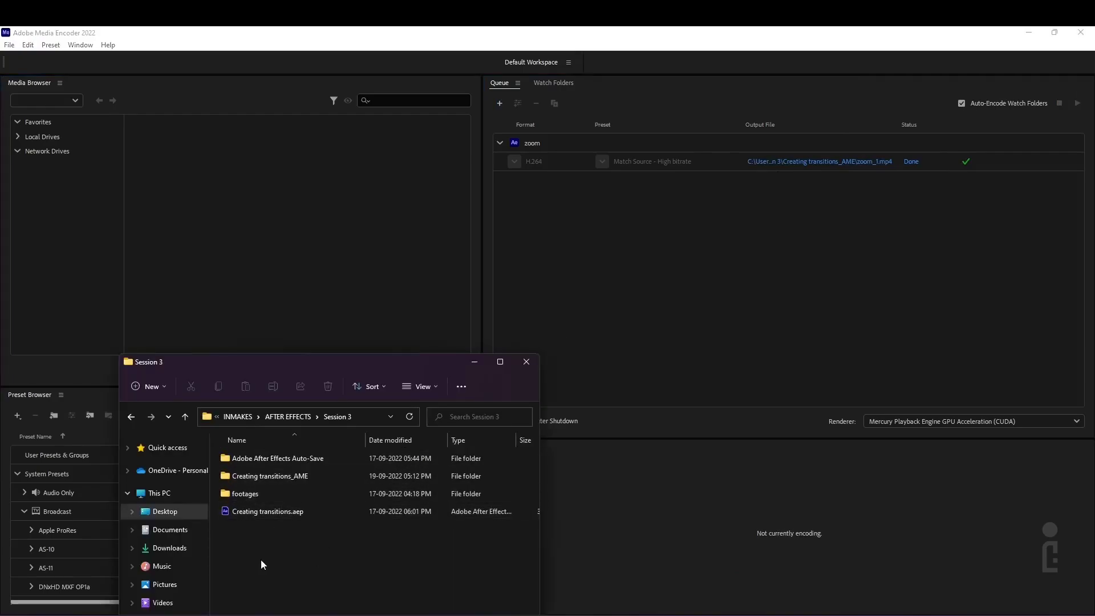
In File Explorer, open the Creating transitions_AME folder inside Session 3 and select the exported zoom.mp4 video
{"action": "double_click", "coordinate": [307, 482]}
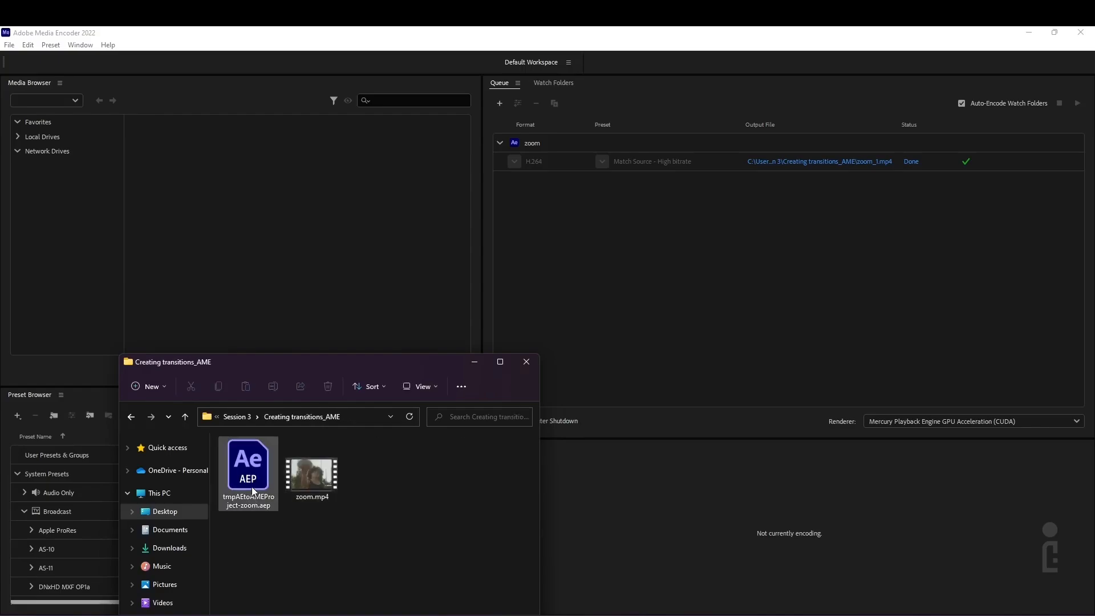
{"action": "left_click", "coordinate": [311, 485]}
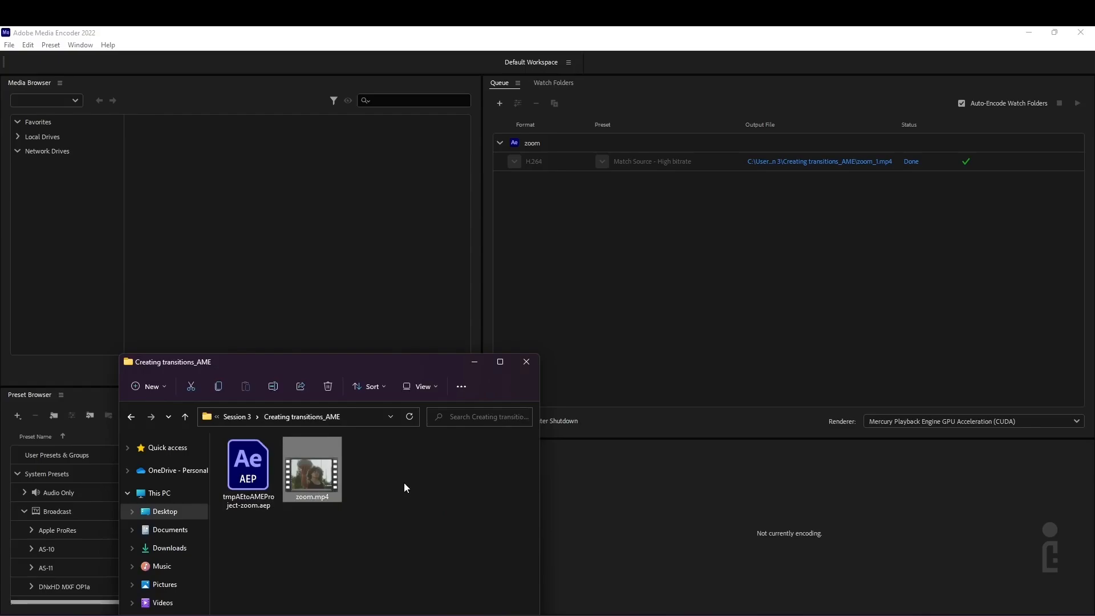